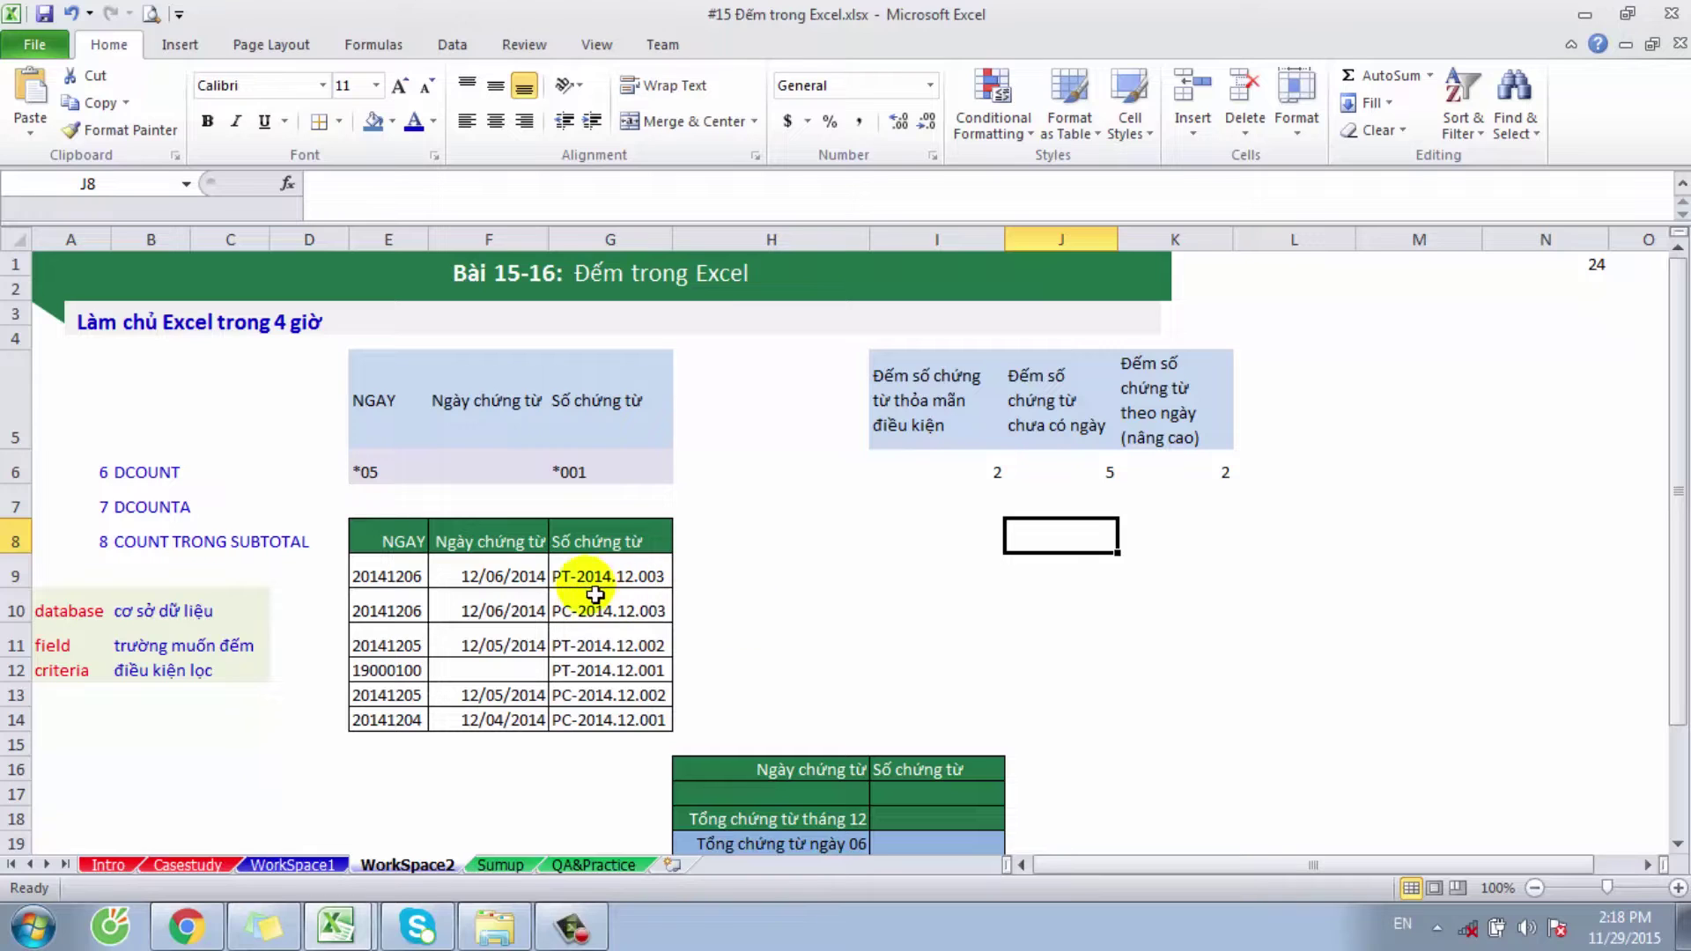
Step: Review the DCOUNTA arguments: highlight database range F8:G14 and the field explanation, then re-confirm I6
{"action": "left_click_drag", "start_coordinate": [487, 574], "coordinate": [613, 719]}
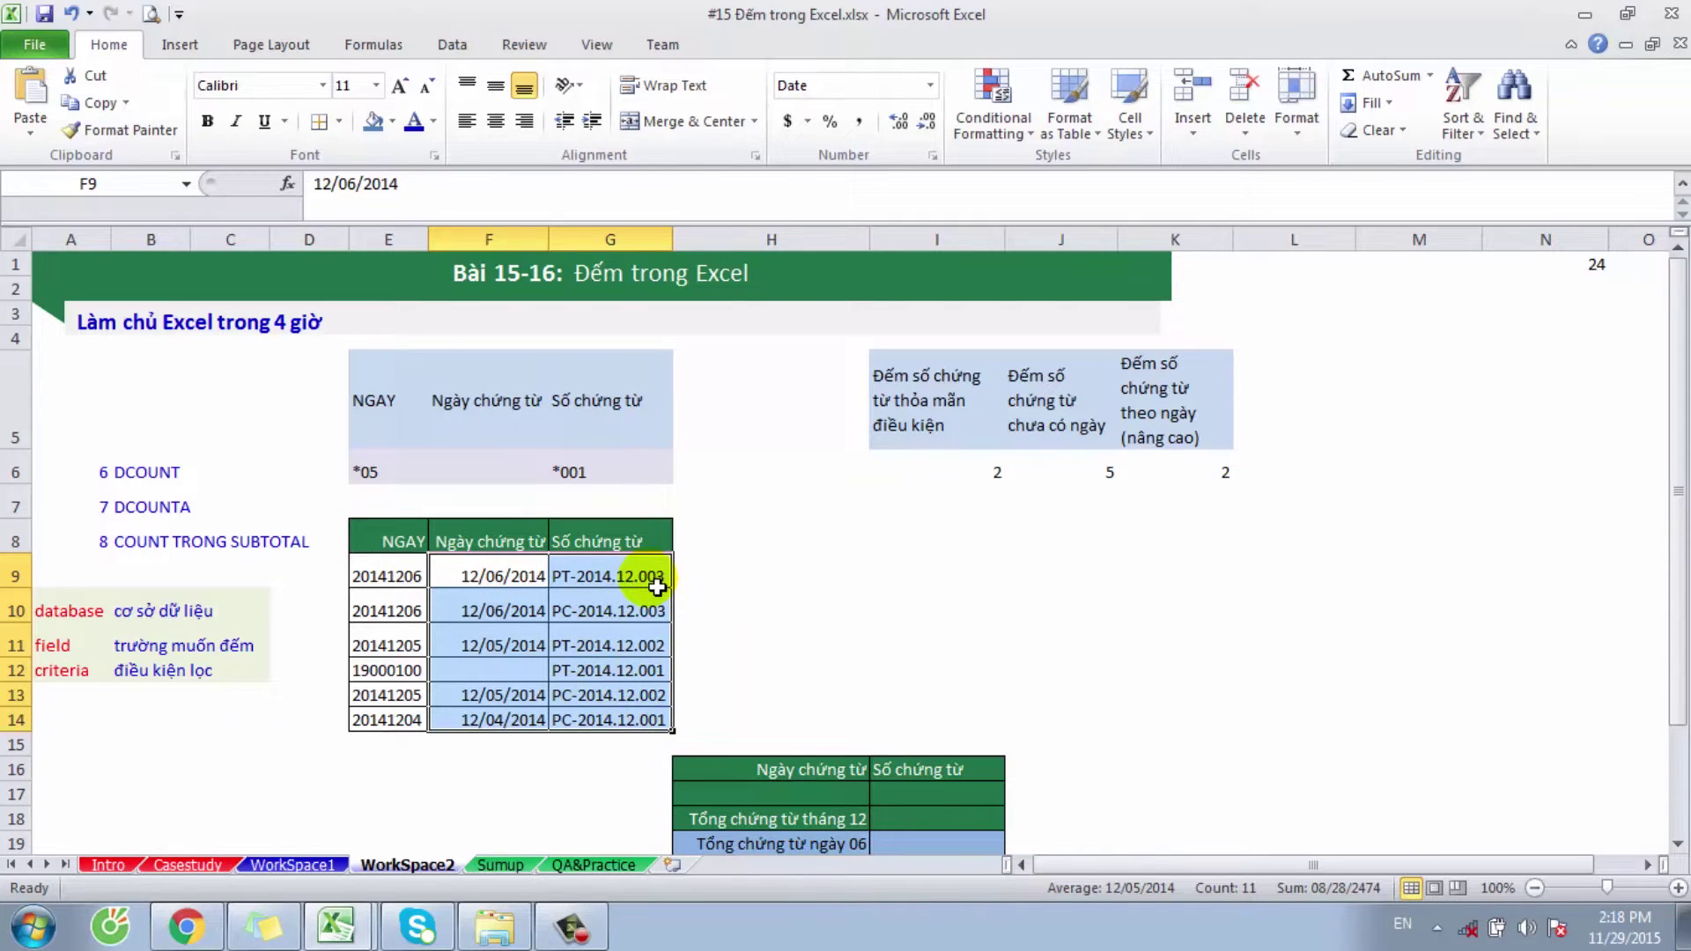
{"action": "left_click_drag", "start_coordinate": [490, 544], "coordinate": [615, 720]}
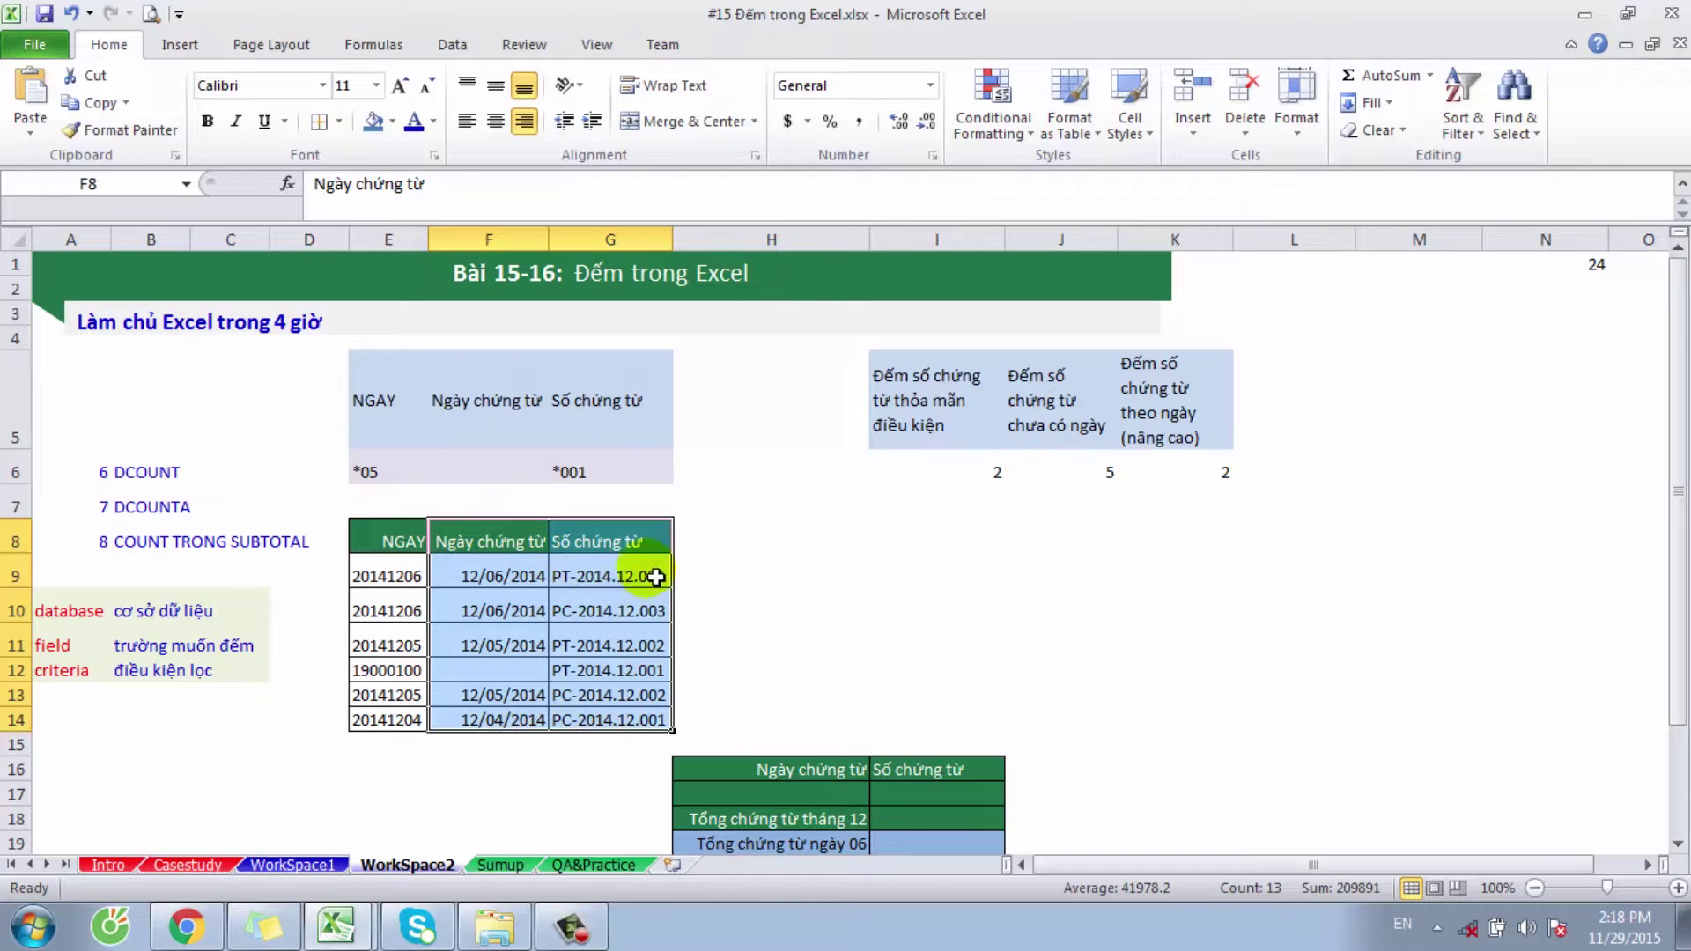
{"action": "left_click", "coordinate": [66, 647]}
{"action": "left_click", "coordinate": [163, 648]}
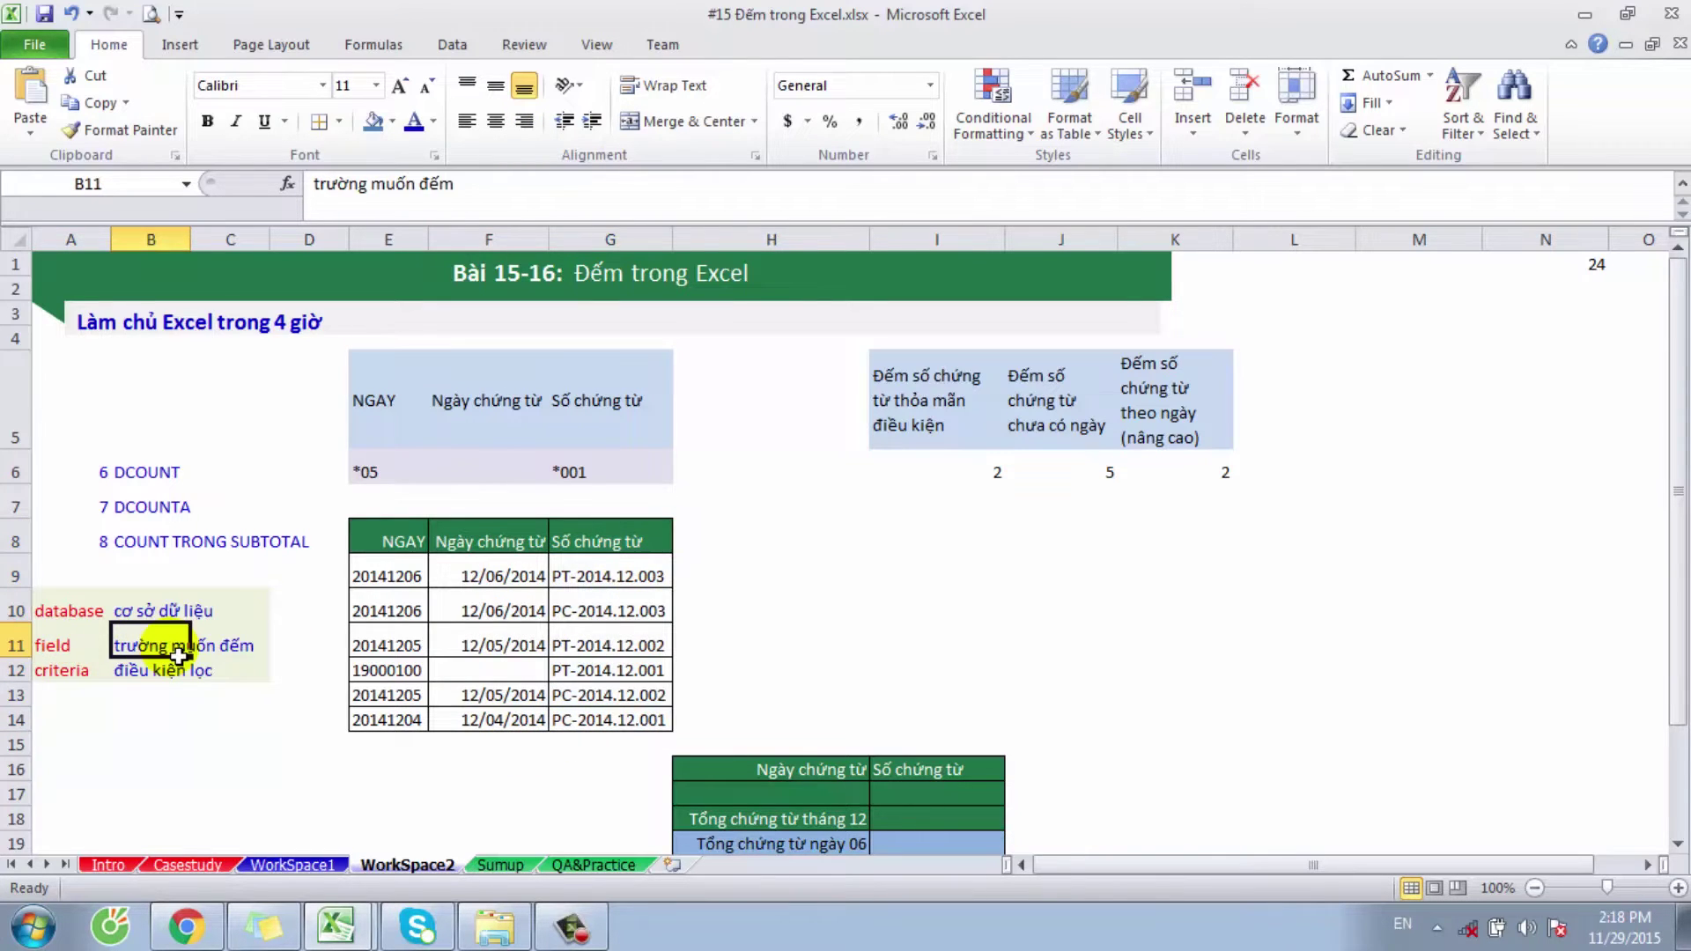
{"action": "left_click_drag", "start_coordinate": [476, 542], "coordinate": [614, 719]}
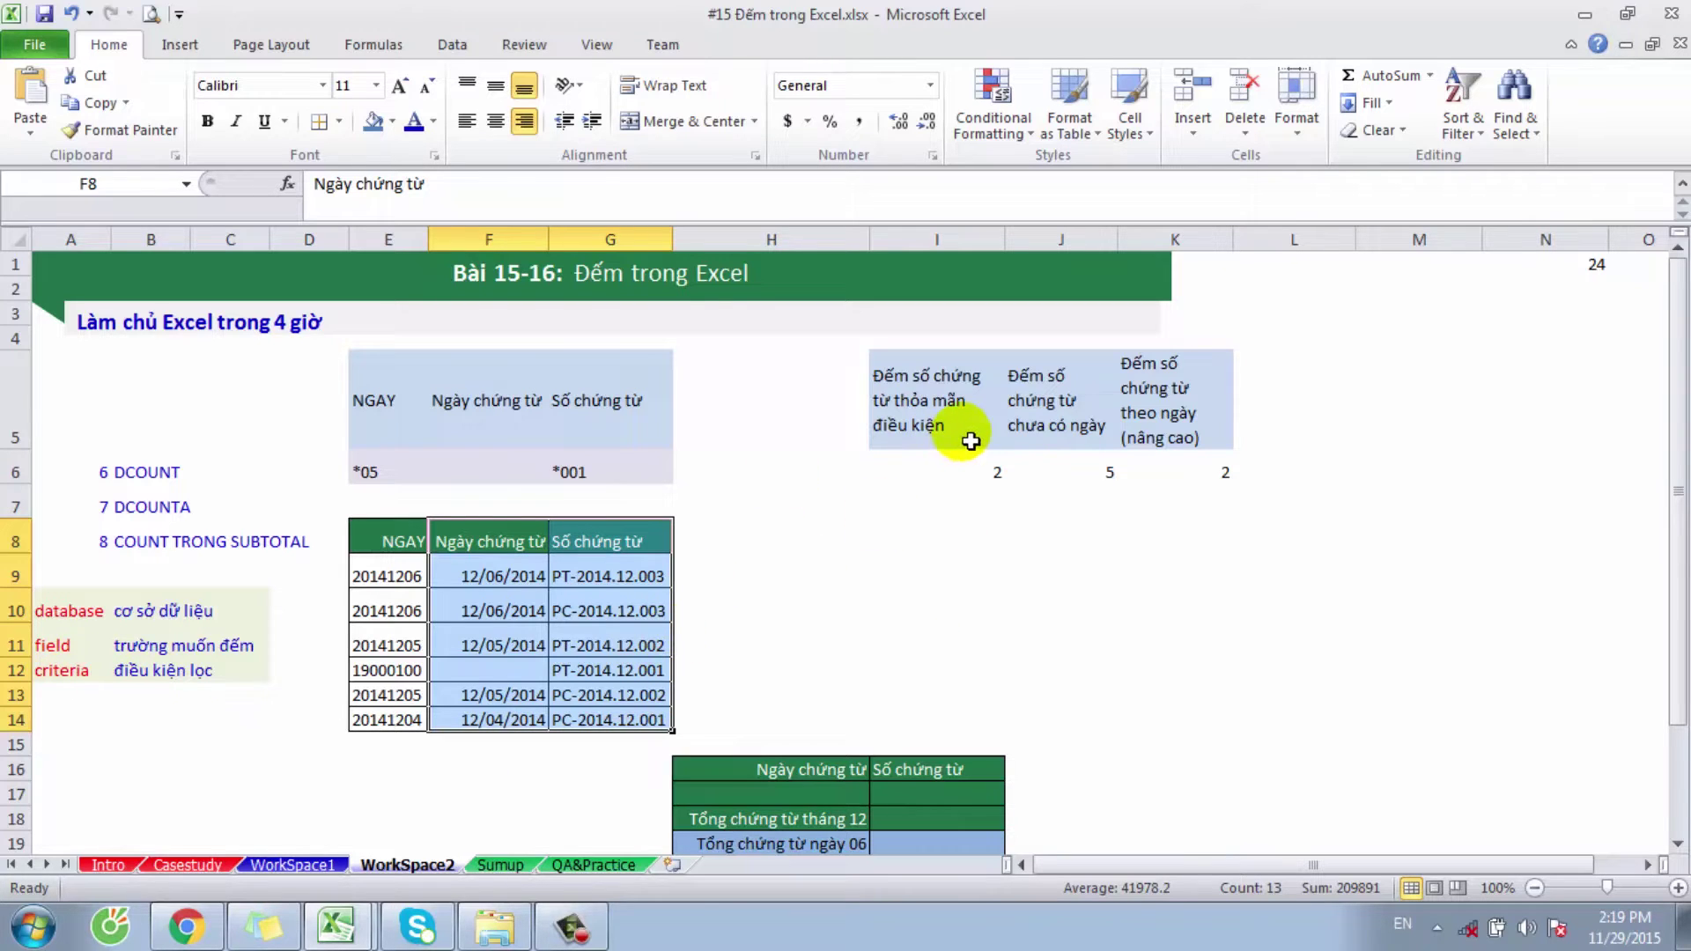
{"action": "left_click", "coordinate": [948, 399]}
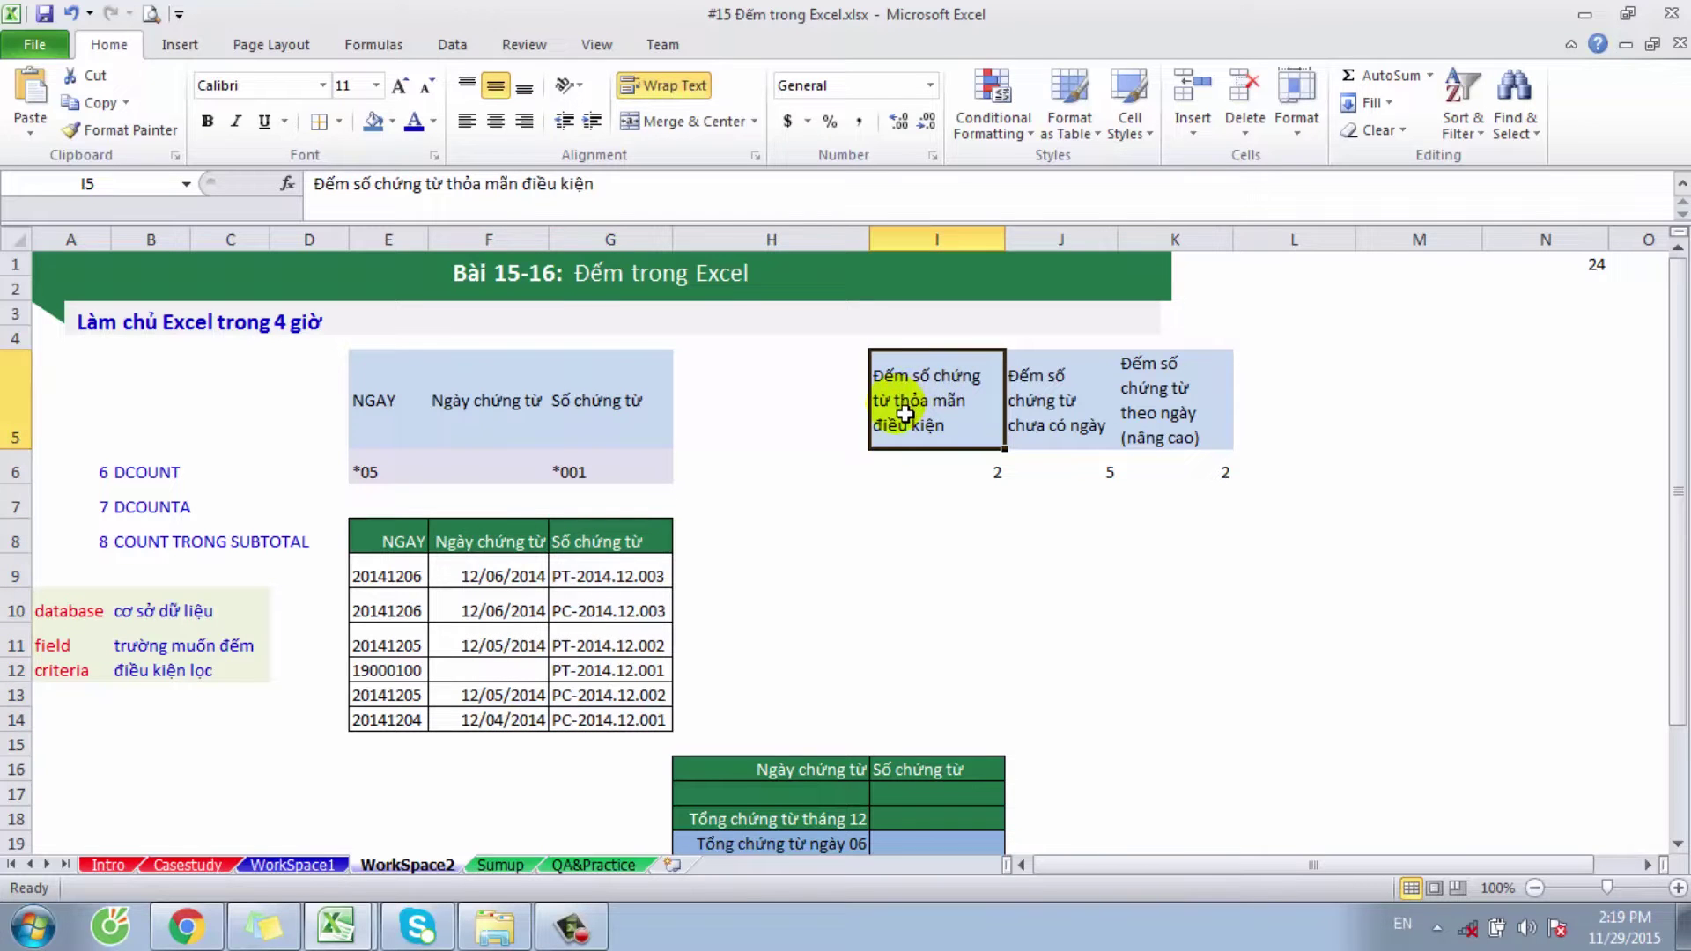
{"action": "double_click", "coordinate": [960, 473]}
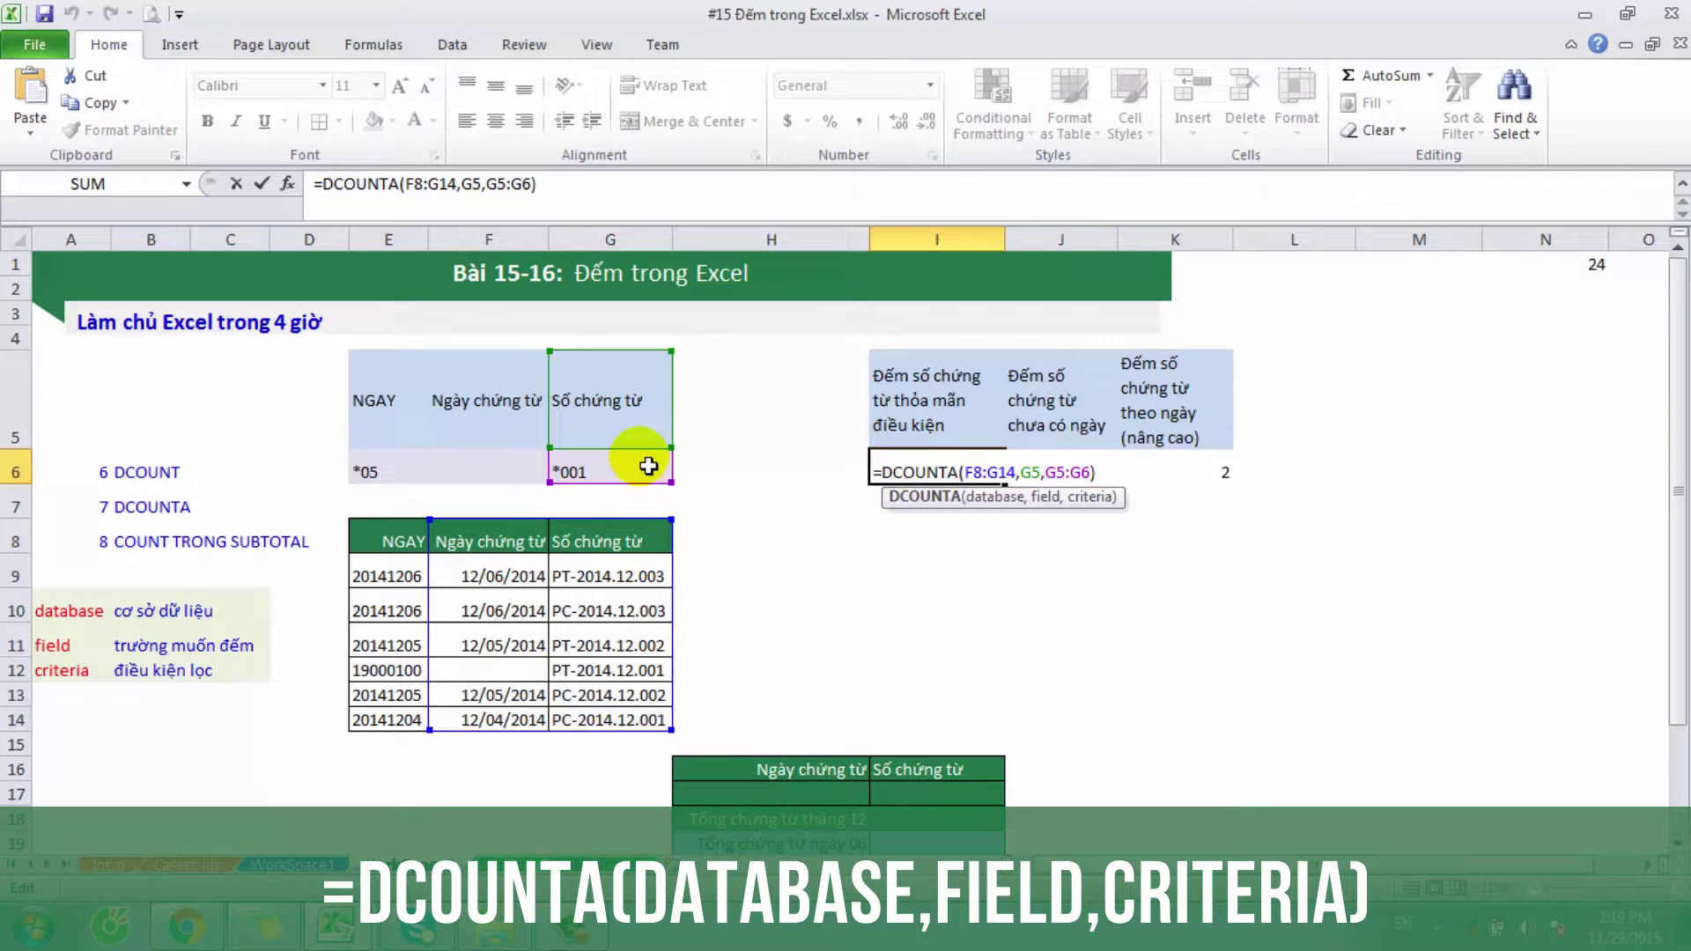
{"action": "key", "text": "Return"}
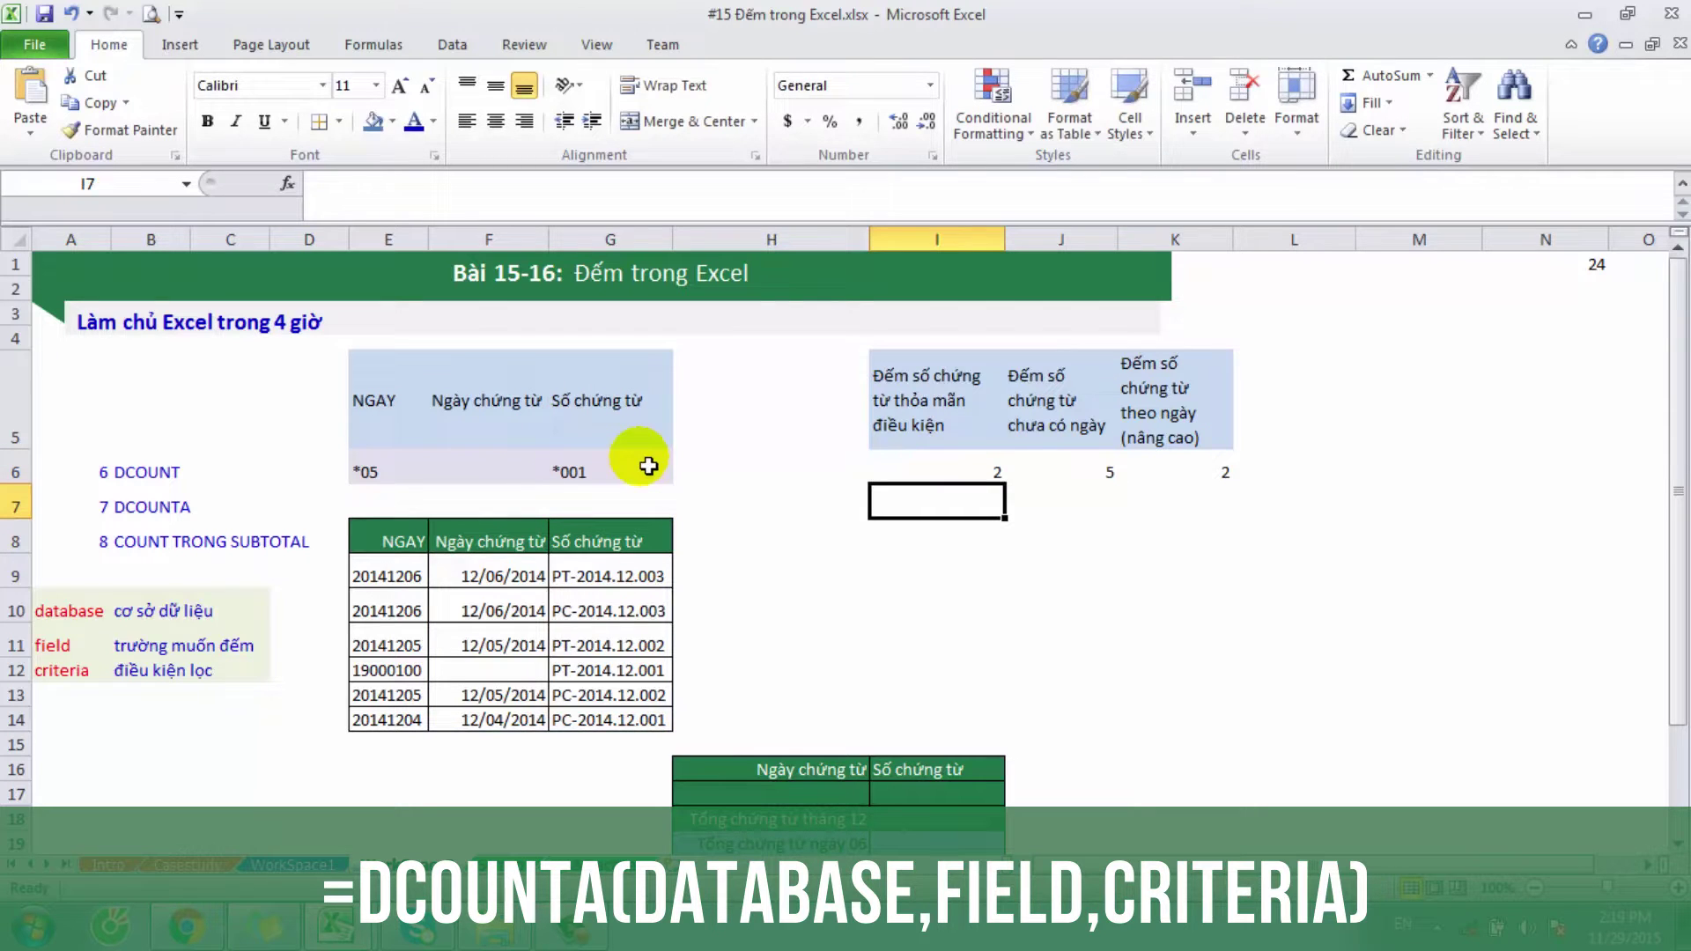
Step: Change the voucher-number criterion in G6 from *001 to PT*
{"action": "left_click", "coordinate": [926, 471]}
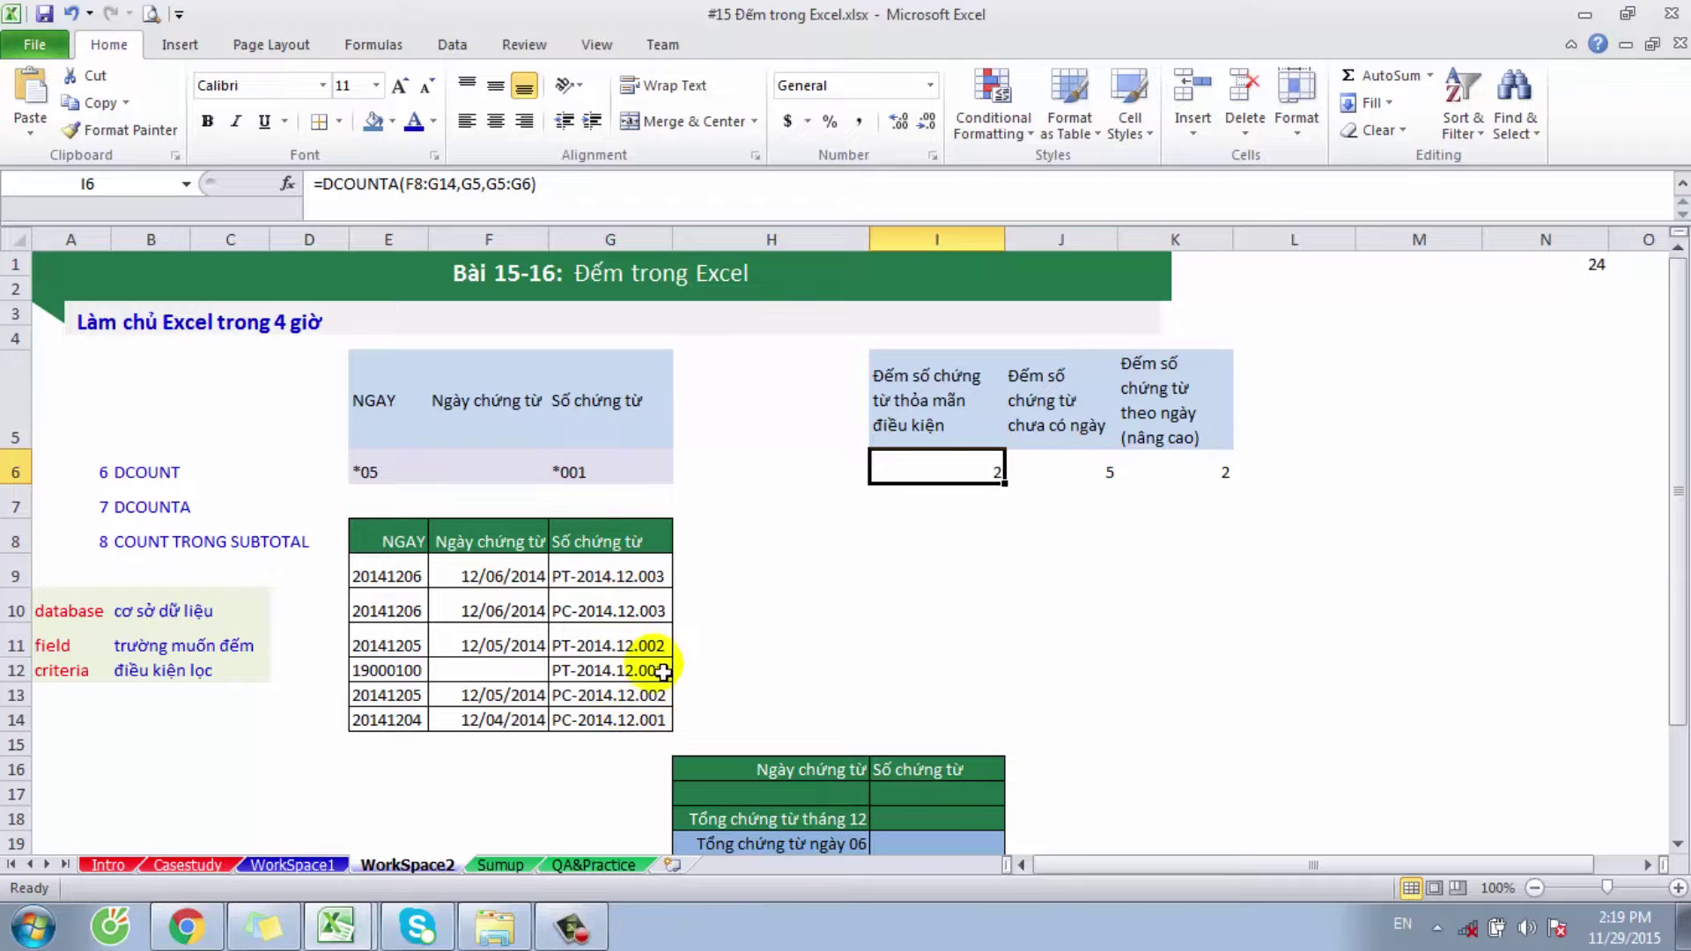
{"action": "left_click", "coordinate": [659, 672]}
{"action": "left_click", "coordinate": [656, 720]}
{"action": "left_click", "coordinate": [632, 471]}
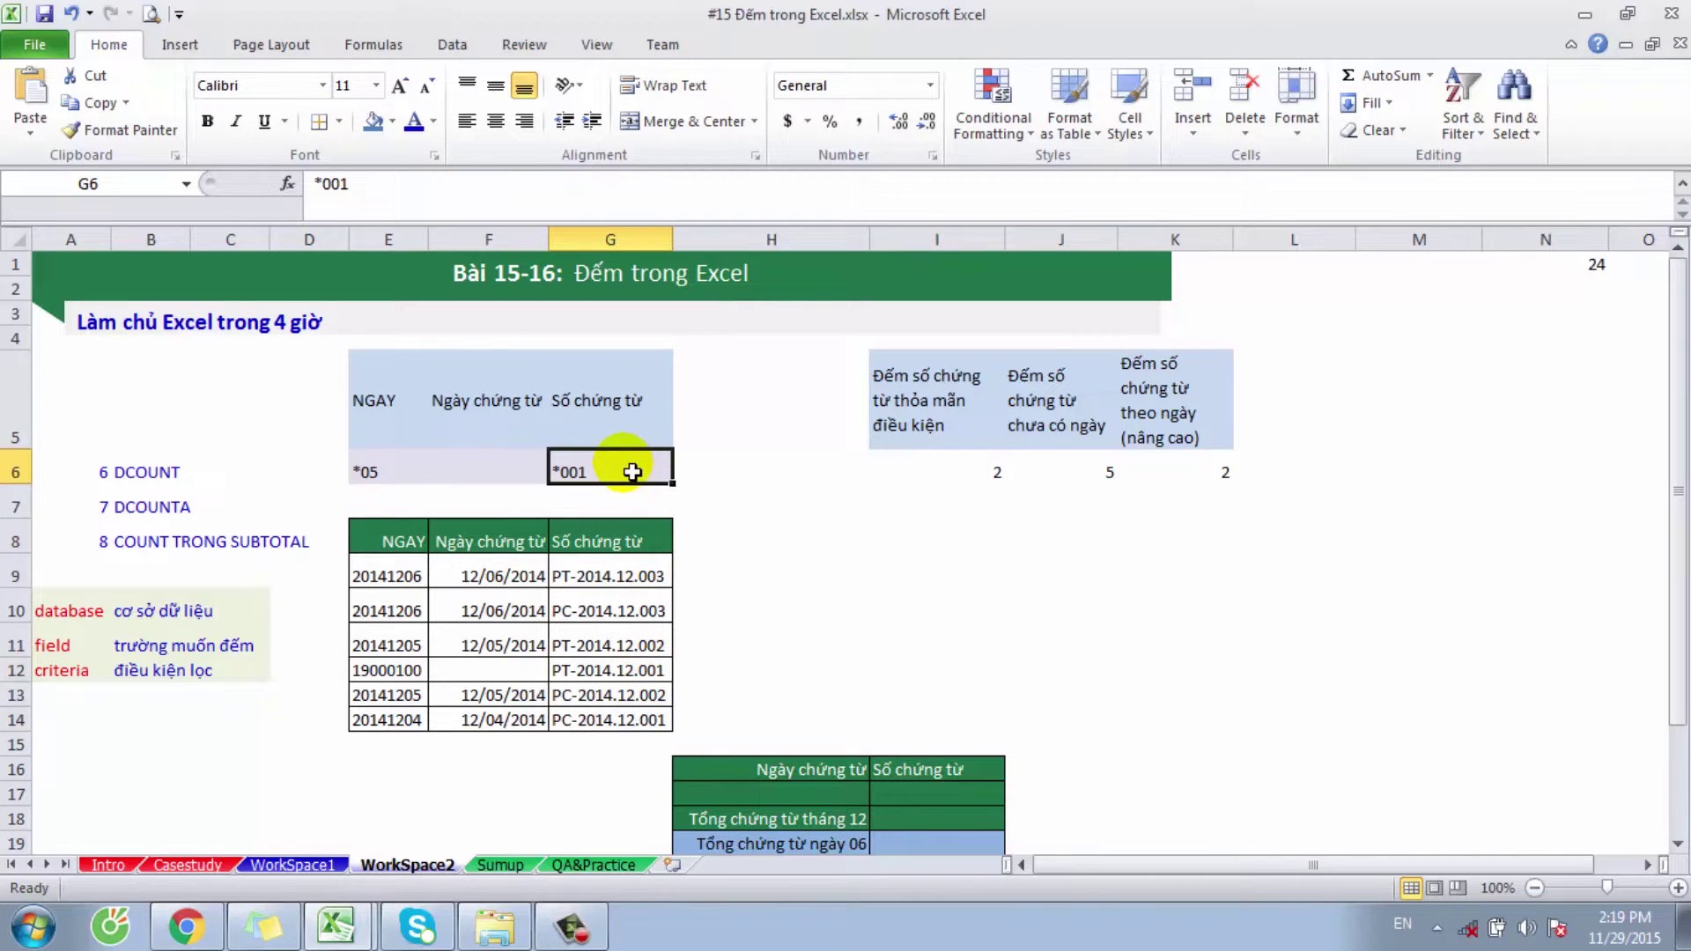
{"action": "type", "text": "PT*"}
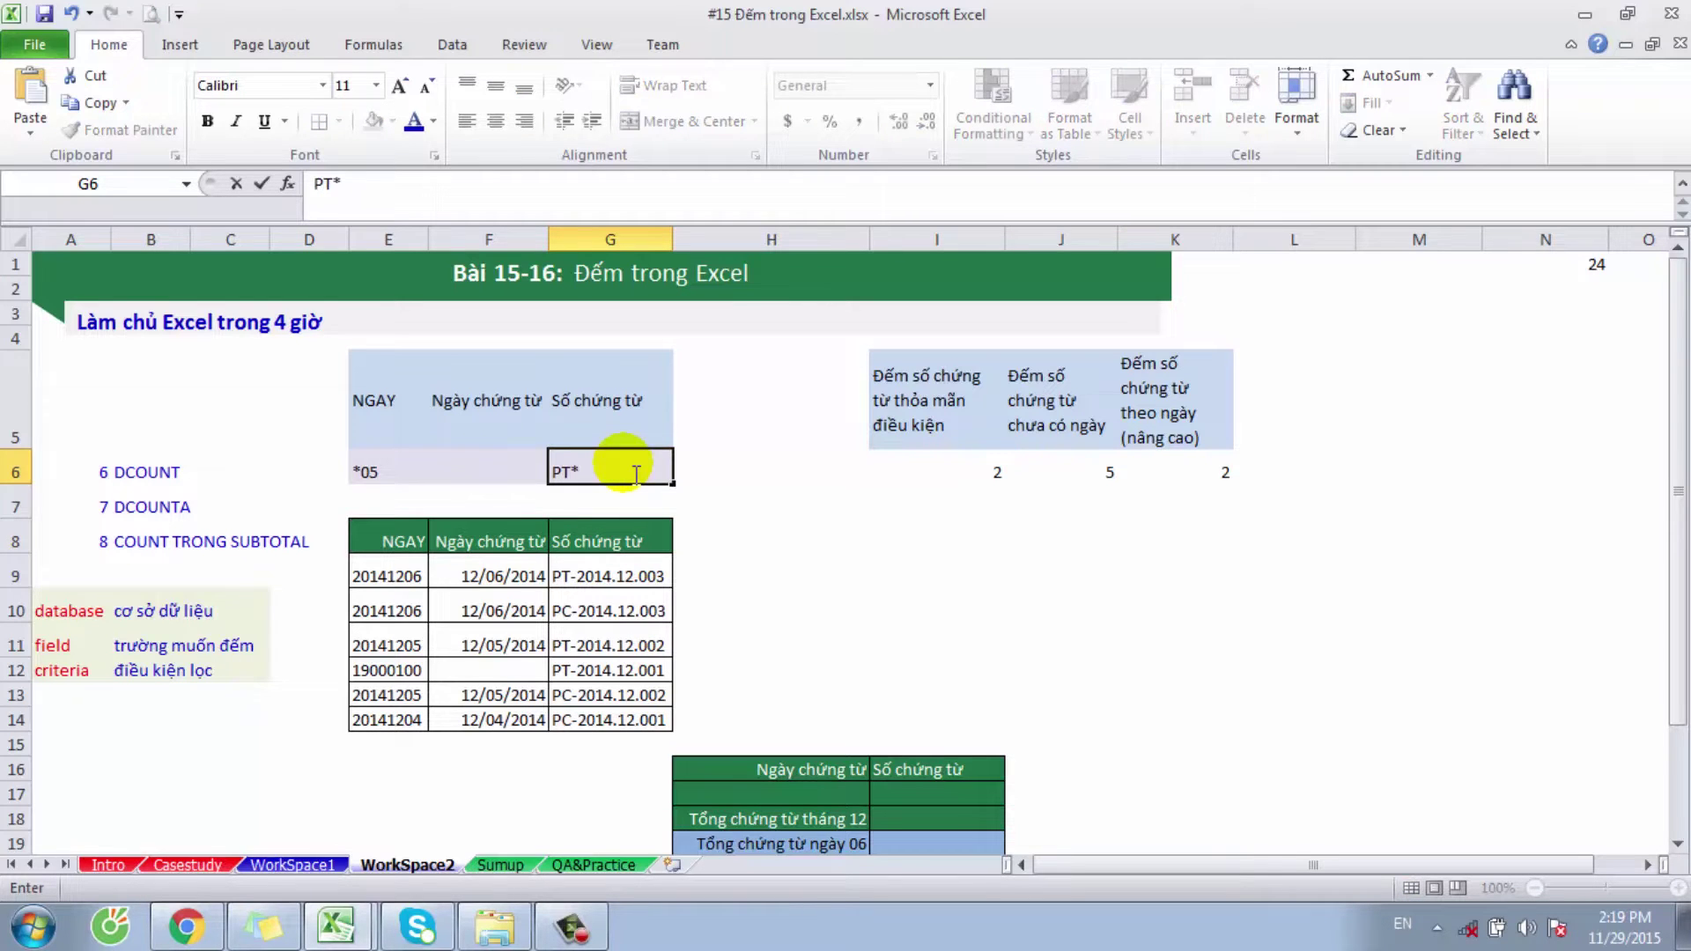
{"action": "key", "text": "Return"}
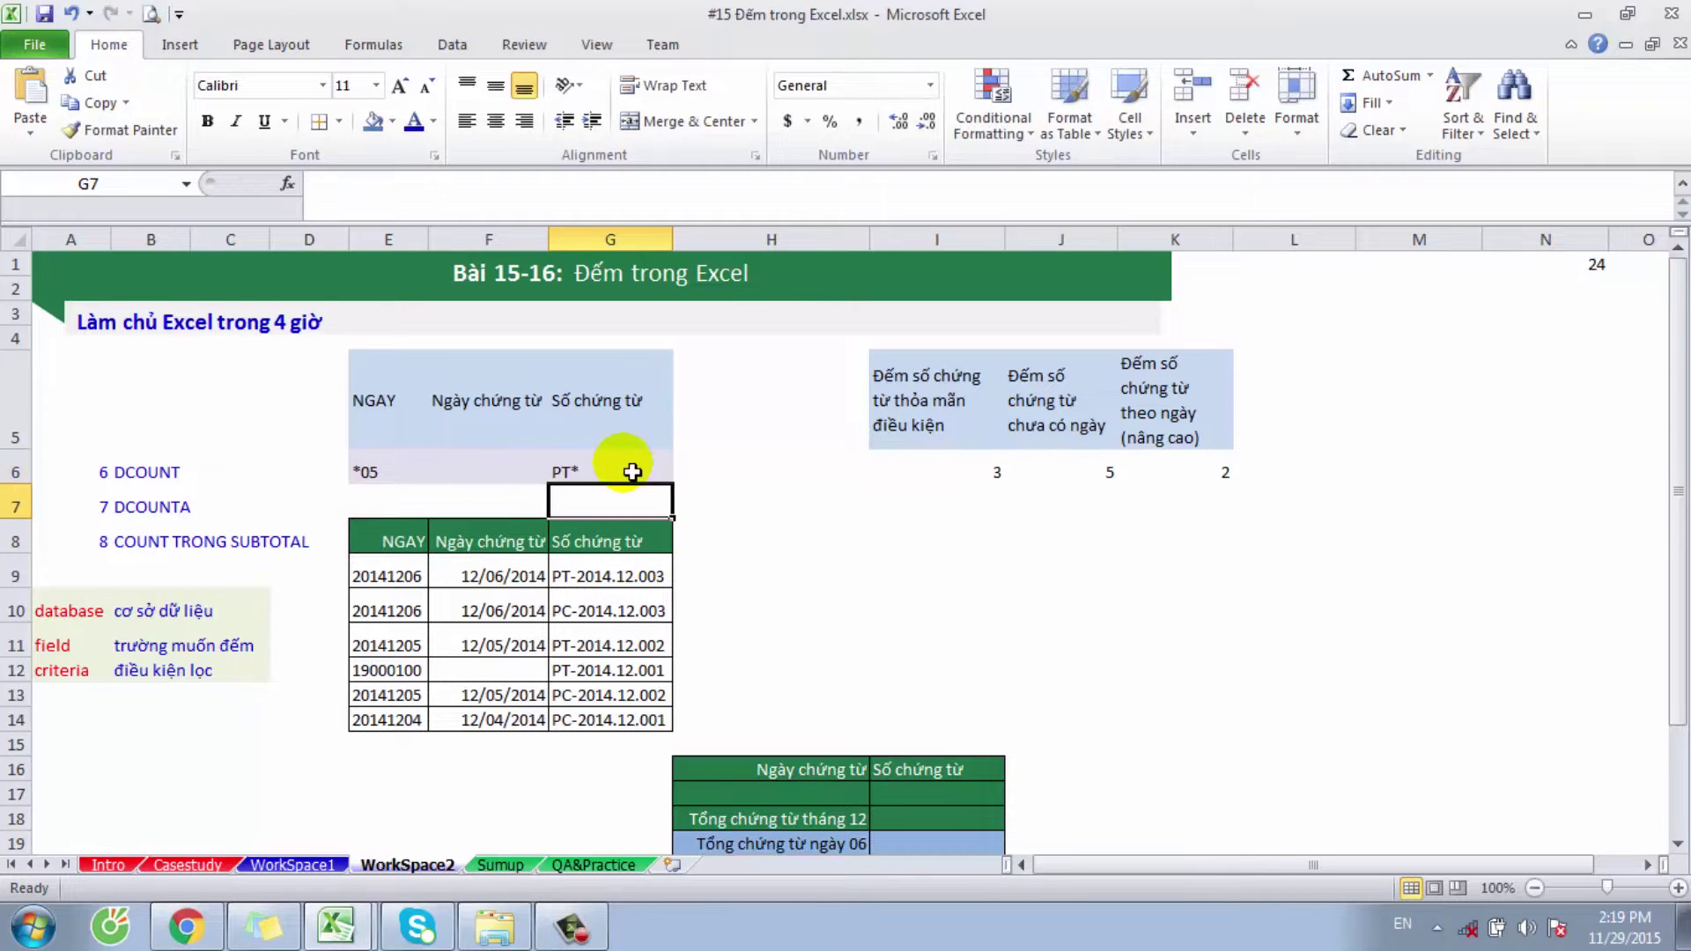
Step: Check that the count of 3 matches the three PT vouchers in G9, G11 and G12
{"action": "left_click", "coordinate": [632, 472]}
{"action": "left_click", "coordinate": [978, 476]}
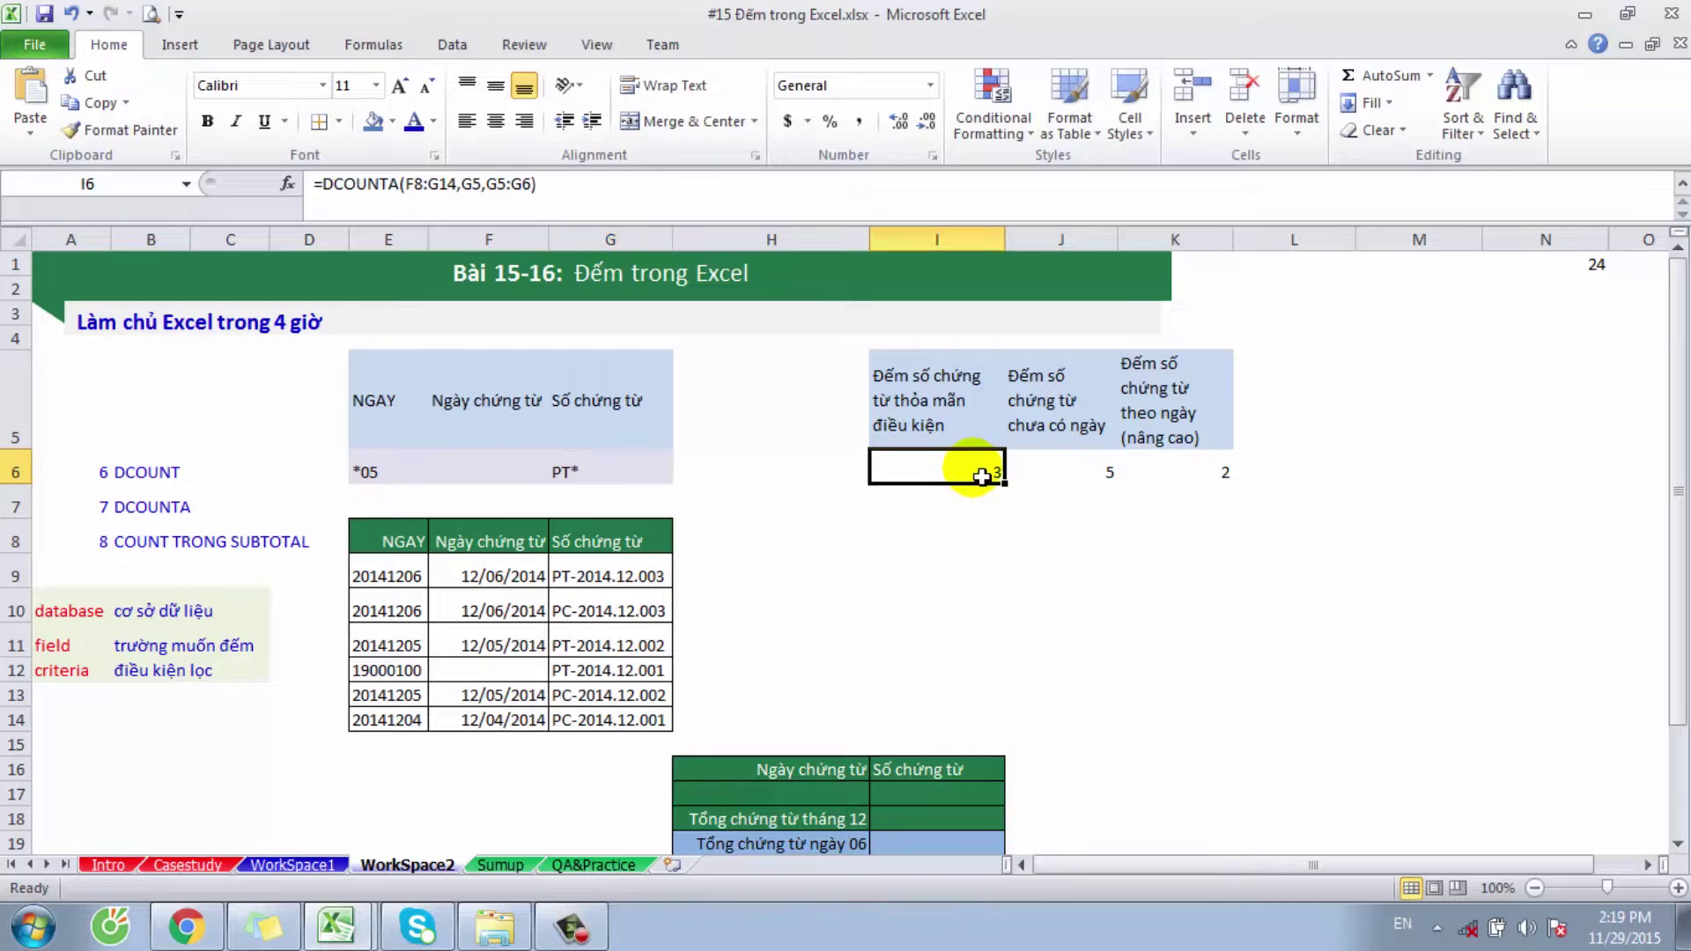
{"action": "left_click", "coordinate": [586, 577]}
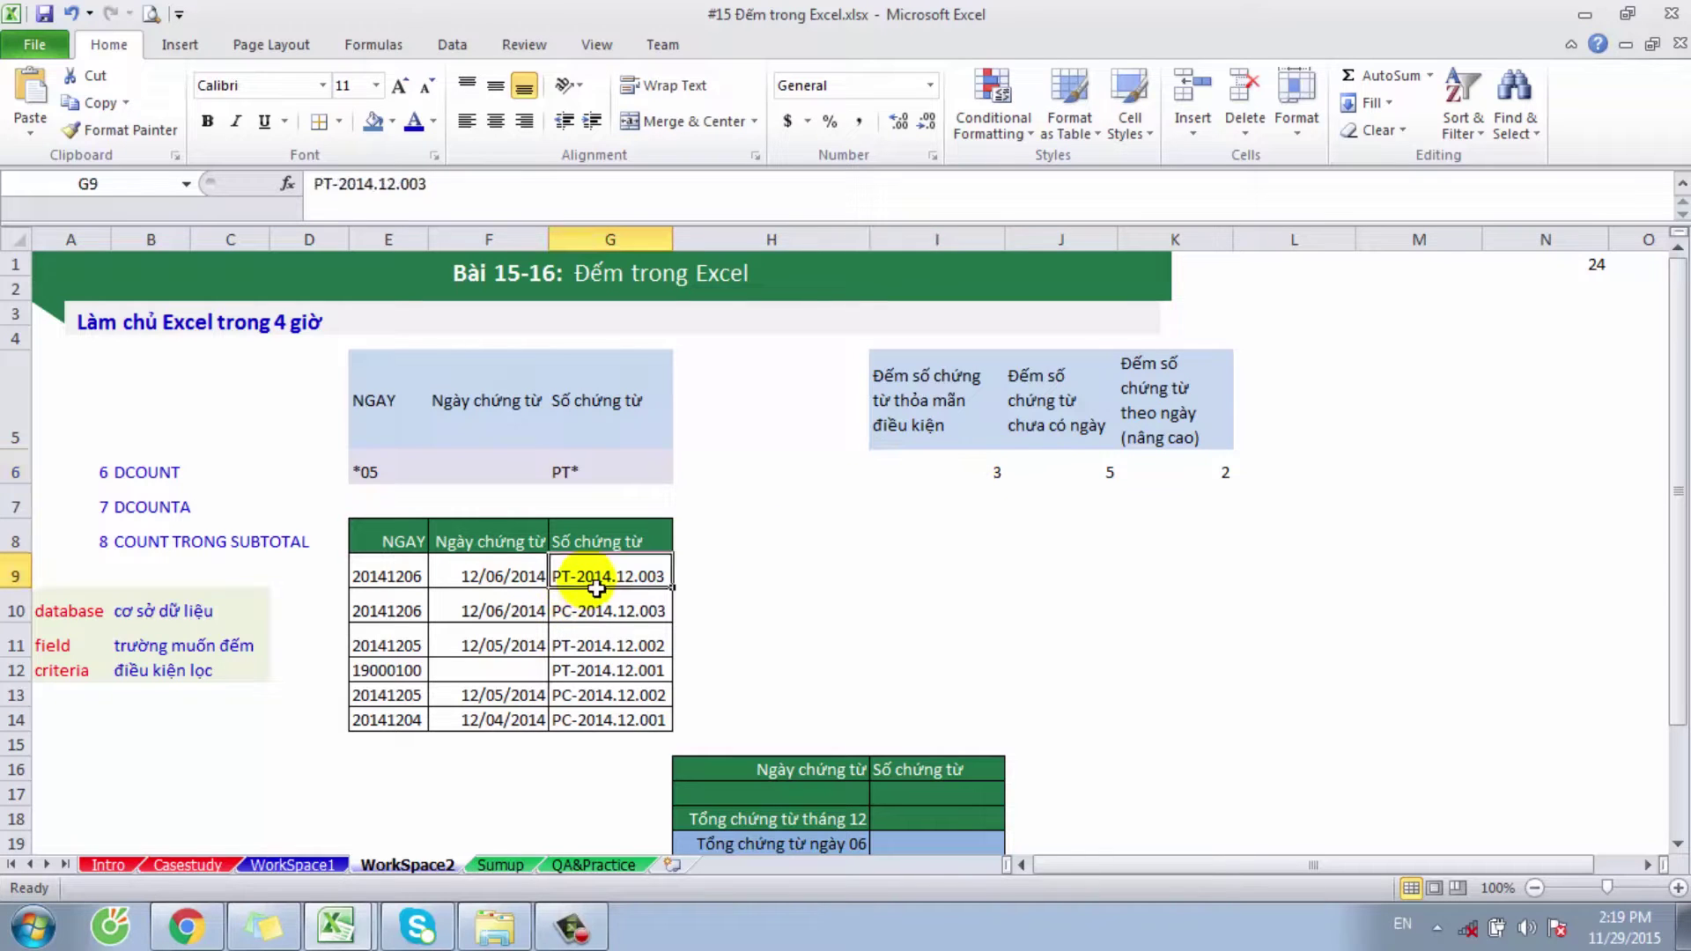
{"action": "left_click", "coordinate": [589, 646]}
{"action": "left_click", "coordinate": [589, 674]}
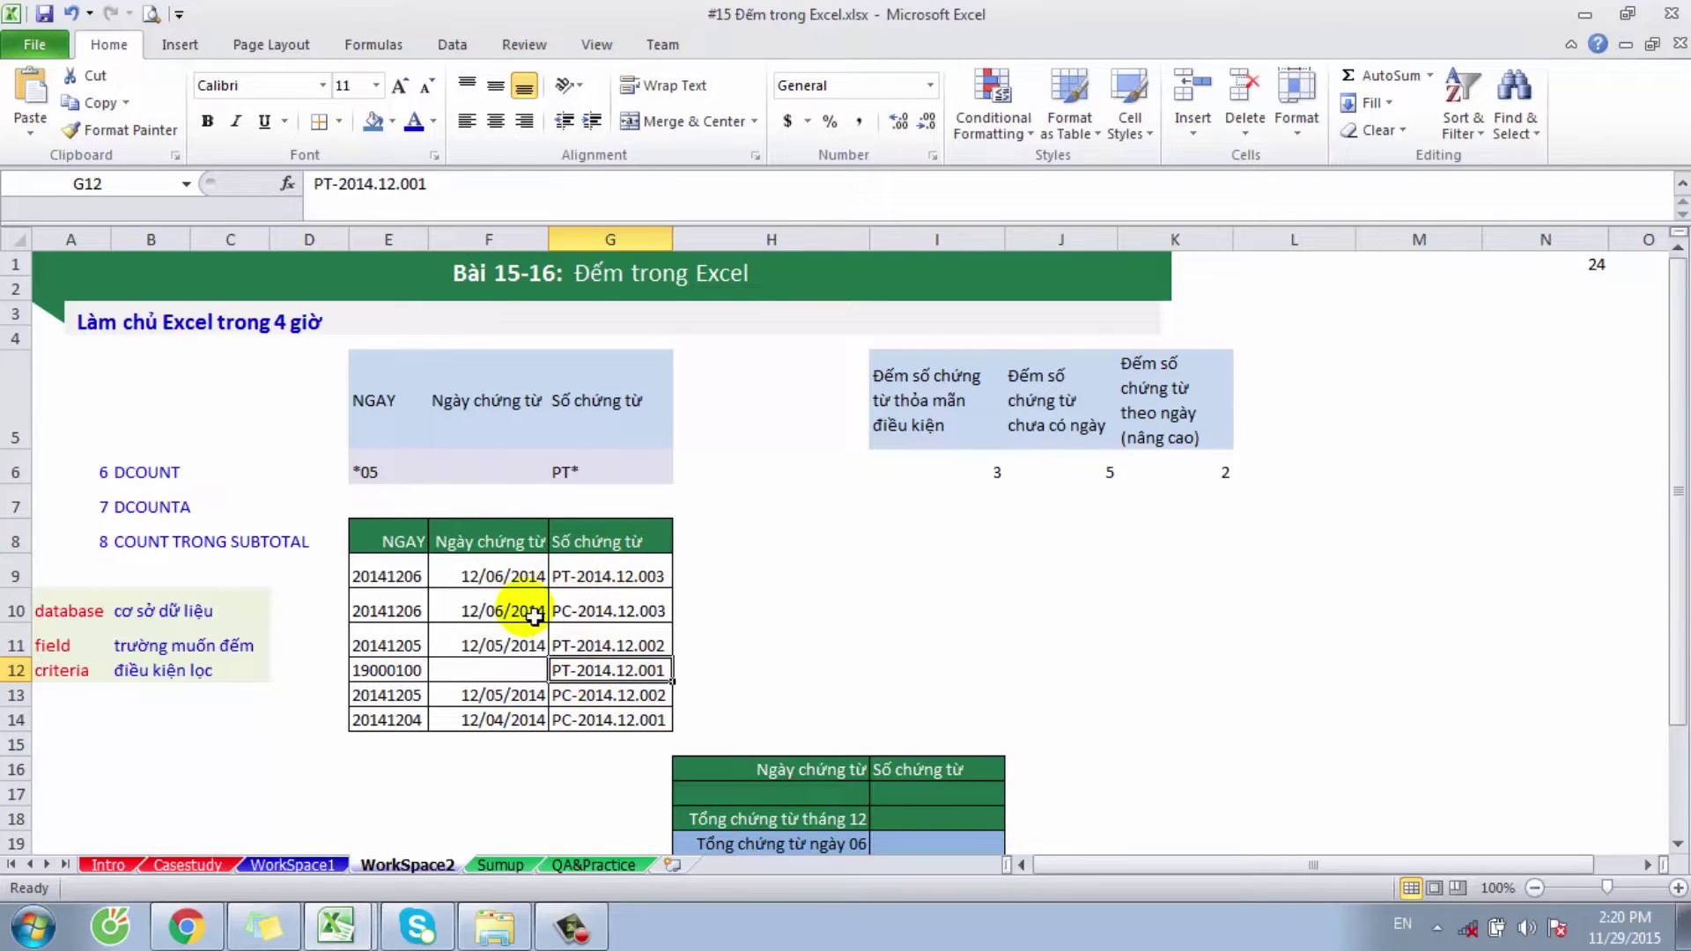
Step: Replace the G5 field argument in the I6 DCOUNTA formula with the Ngày chứng từ header F8
{"action": "left_click", "coordinate": [916, 471]}
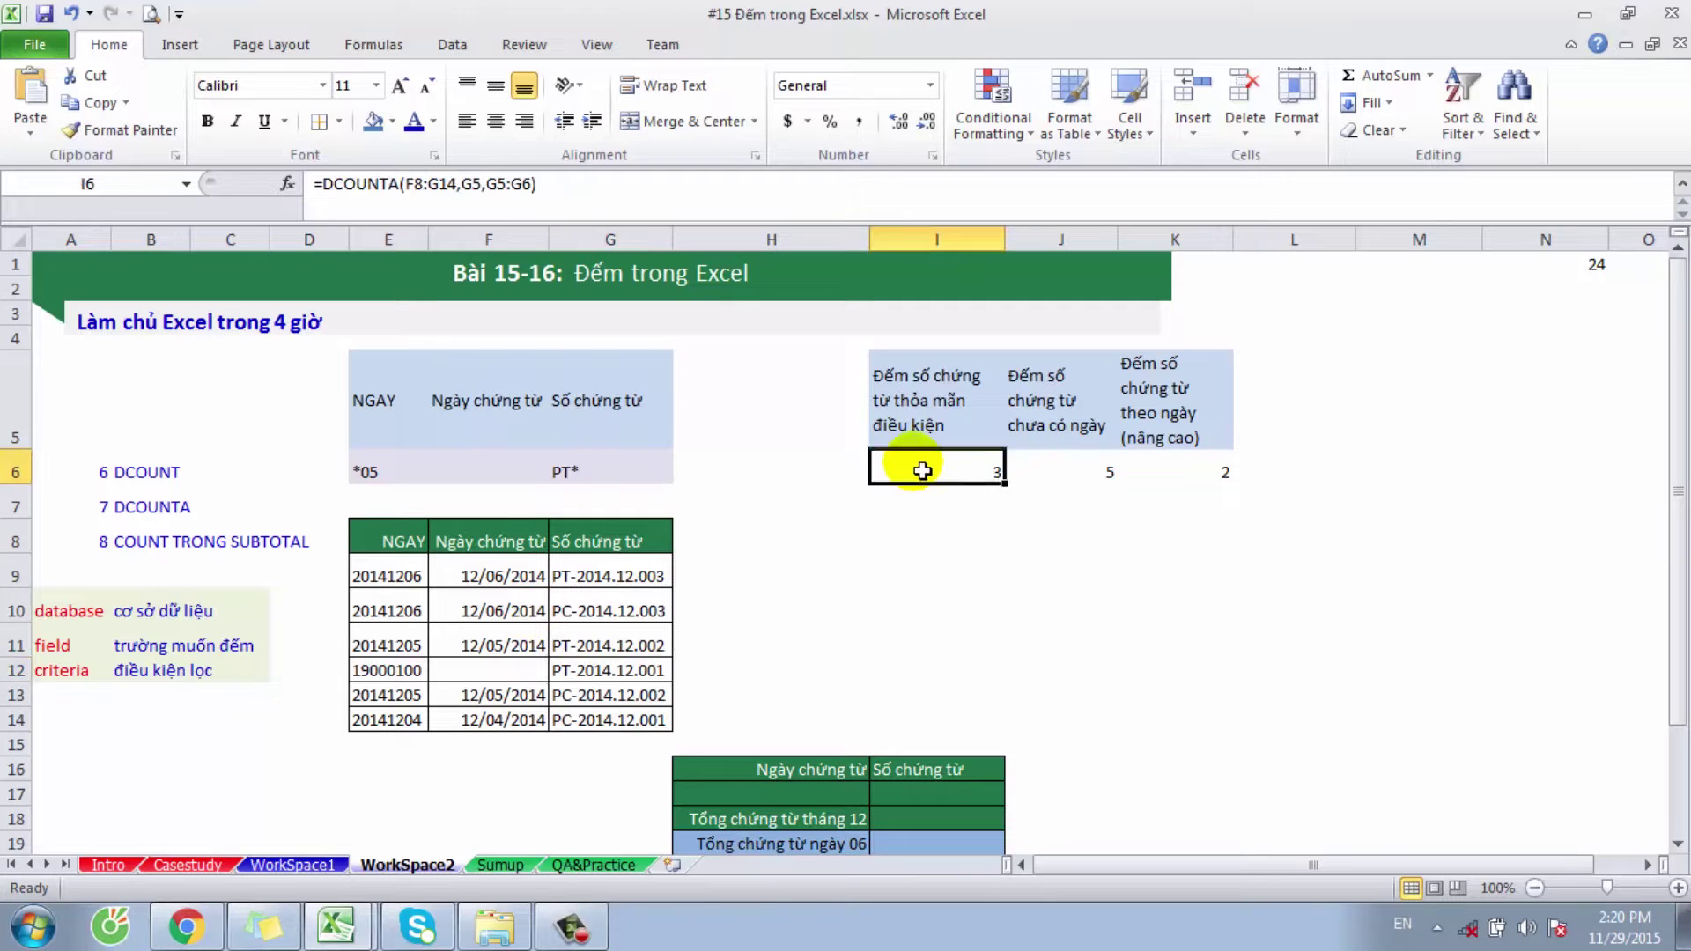
{"action": "double_click", "coordinate": [921, 469]}
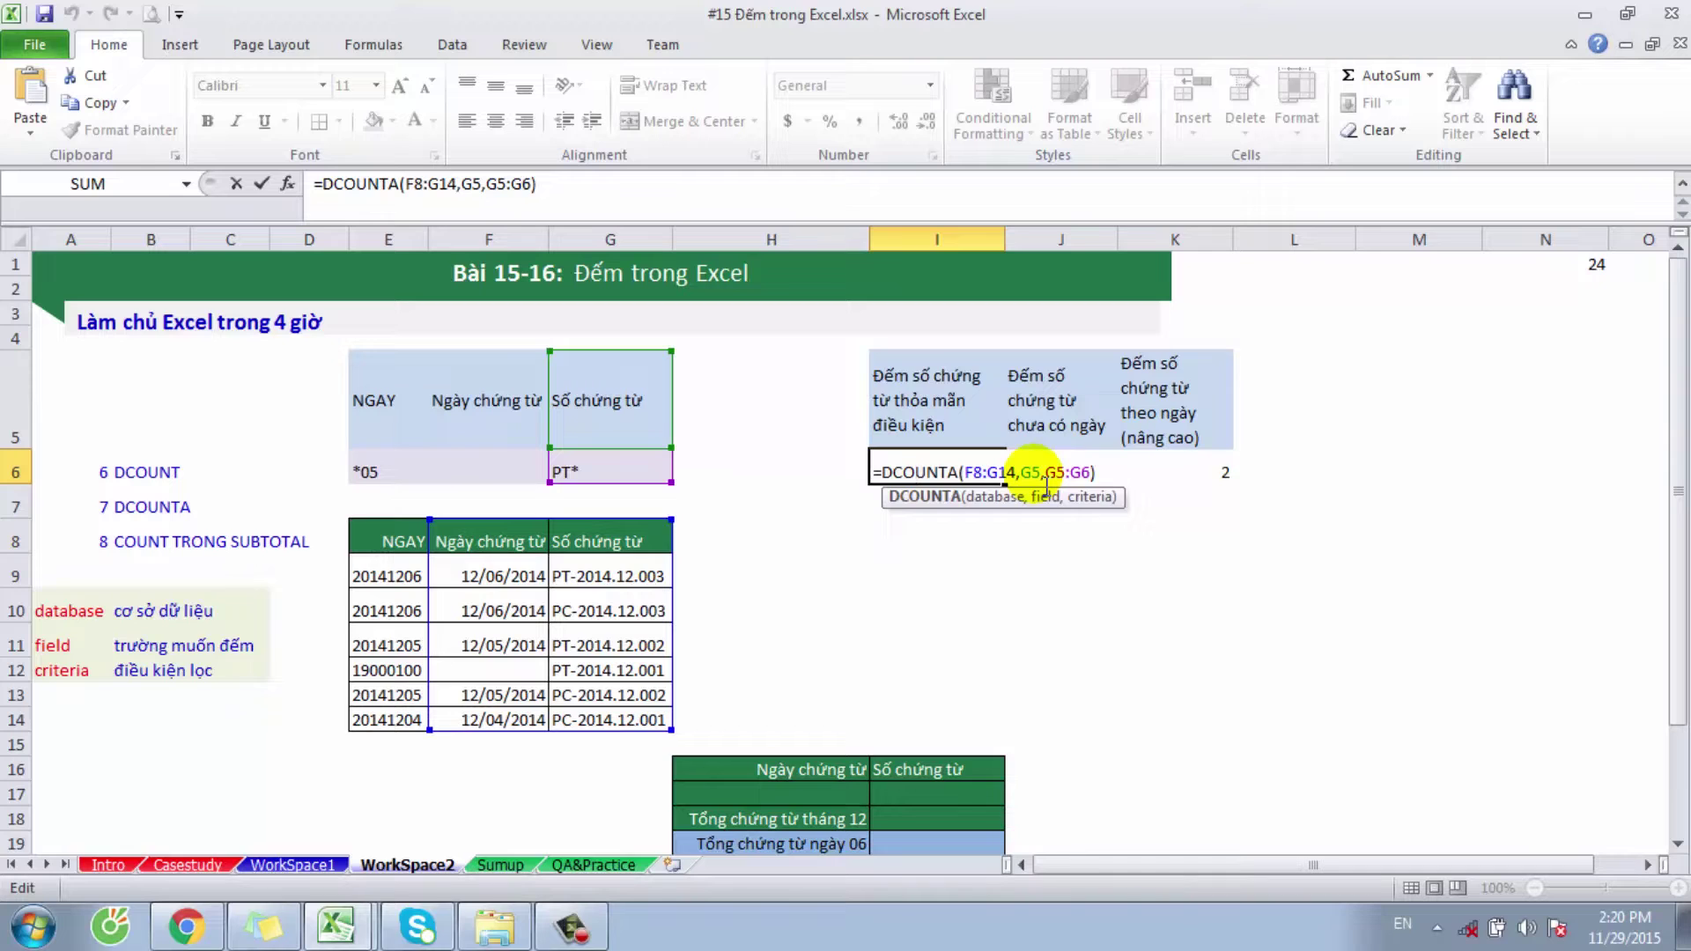
{"action": "left_click", "coordinate": [1043, 475]}
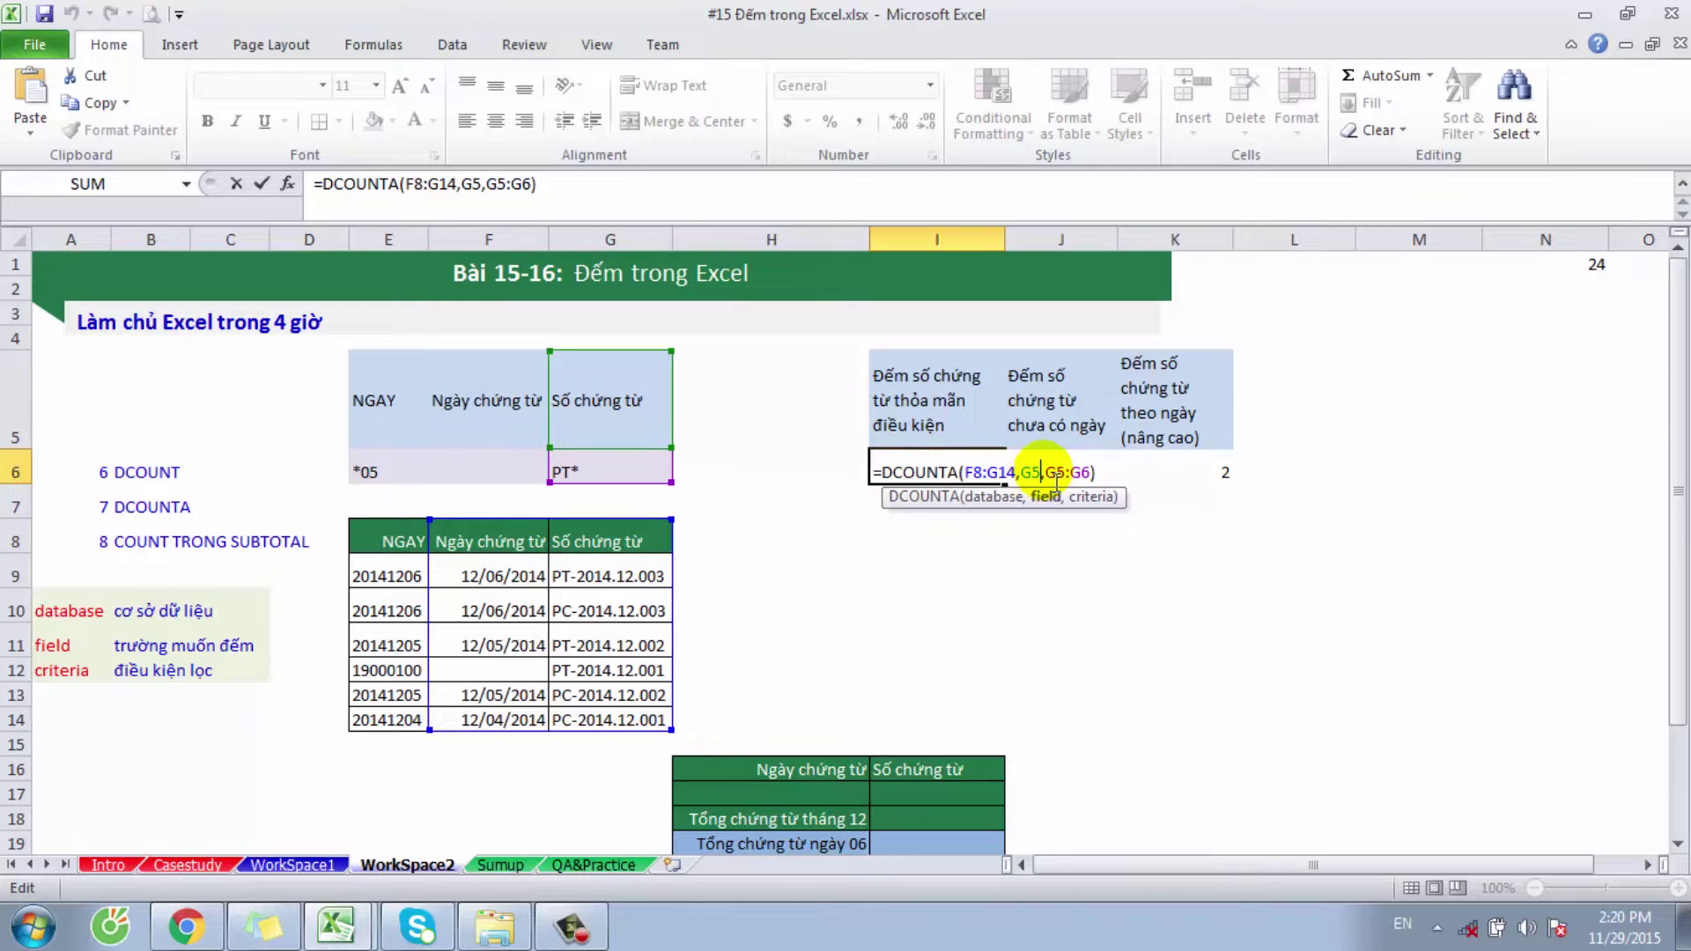
{"action": "key", "text": "BackSpace"}
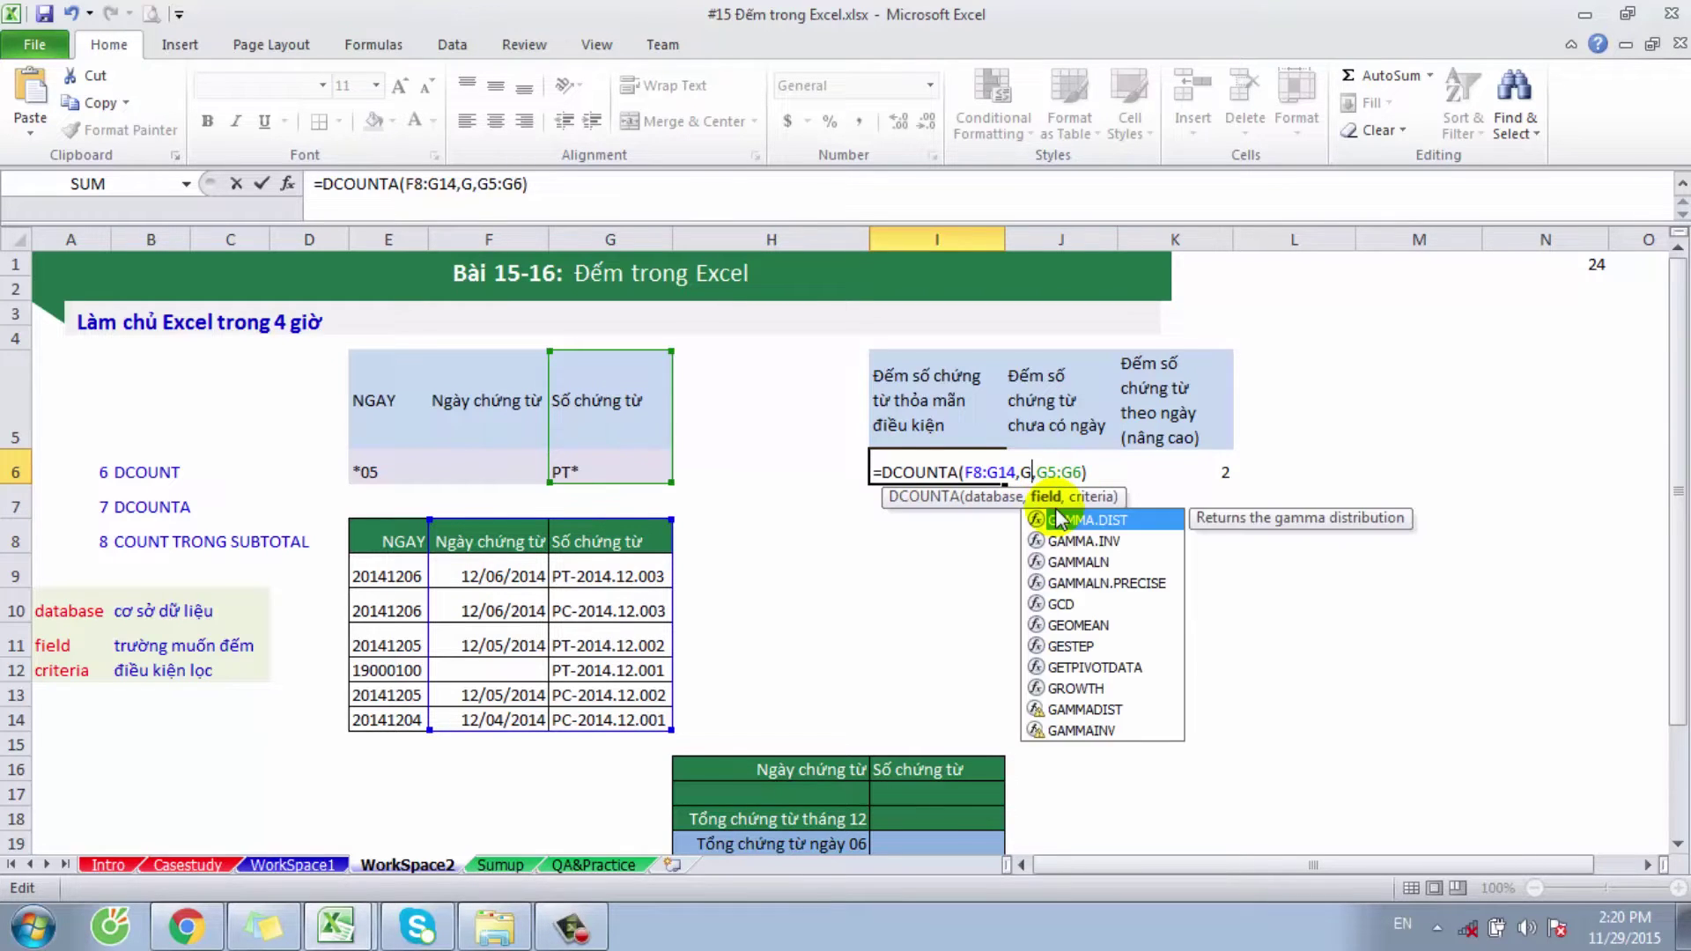
{"action": "key", "text": "BackSpace"}
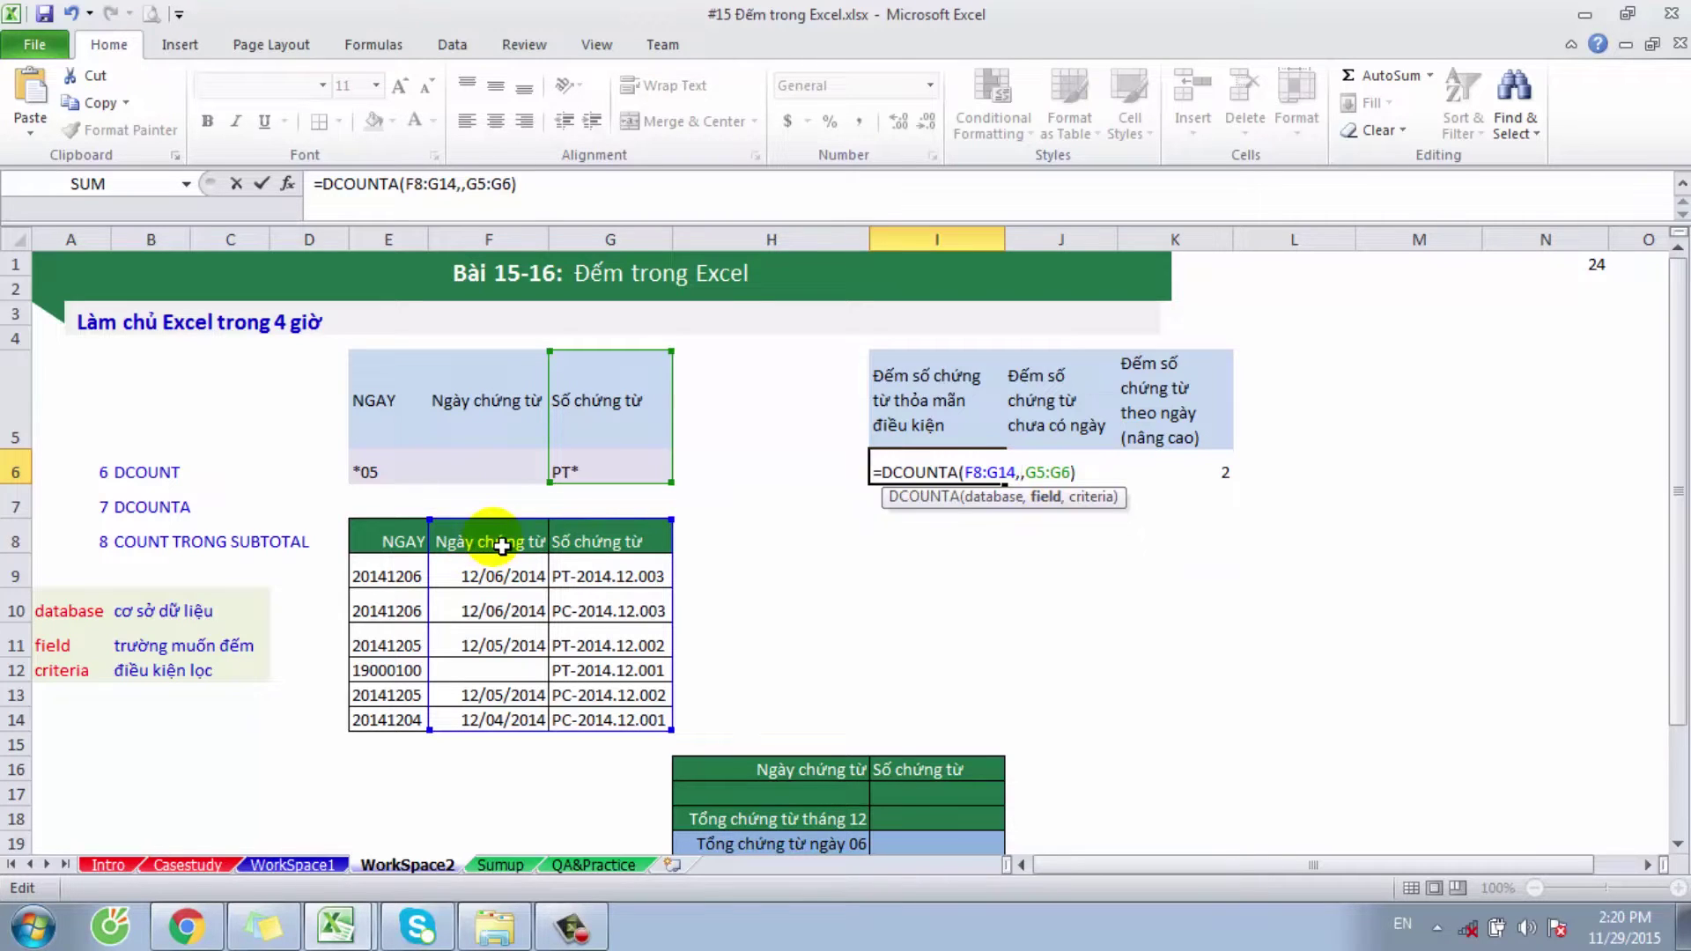
{"action": "left_click", "coordinate": [502, 546]}
{"action": "key", "text": "Return"}
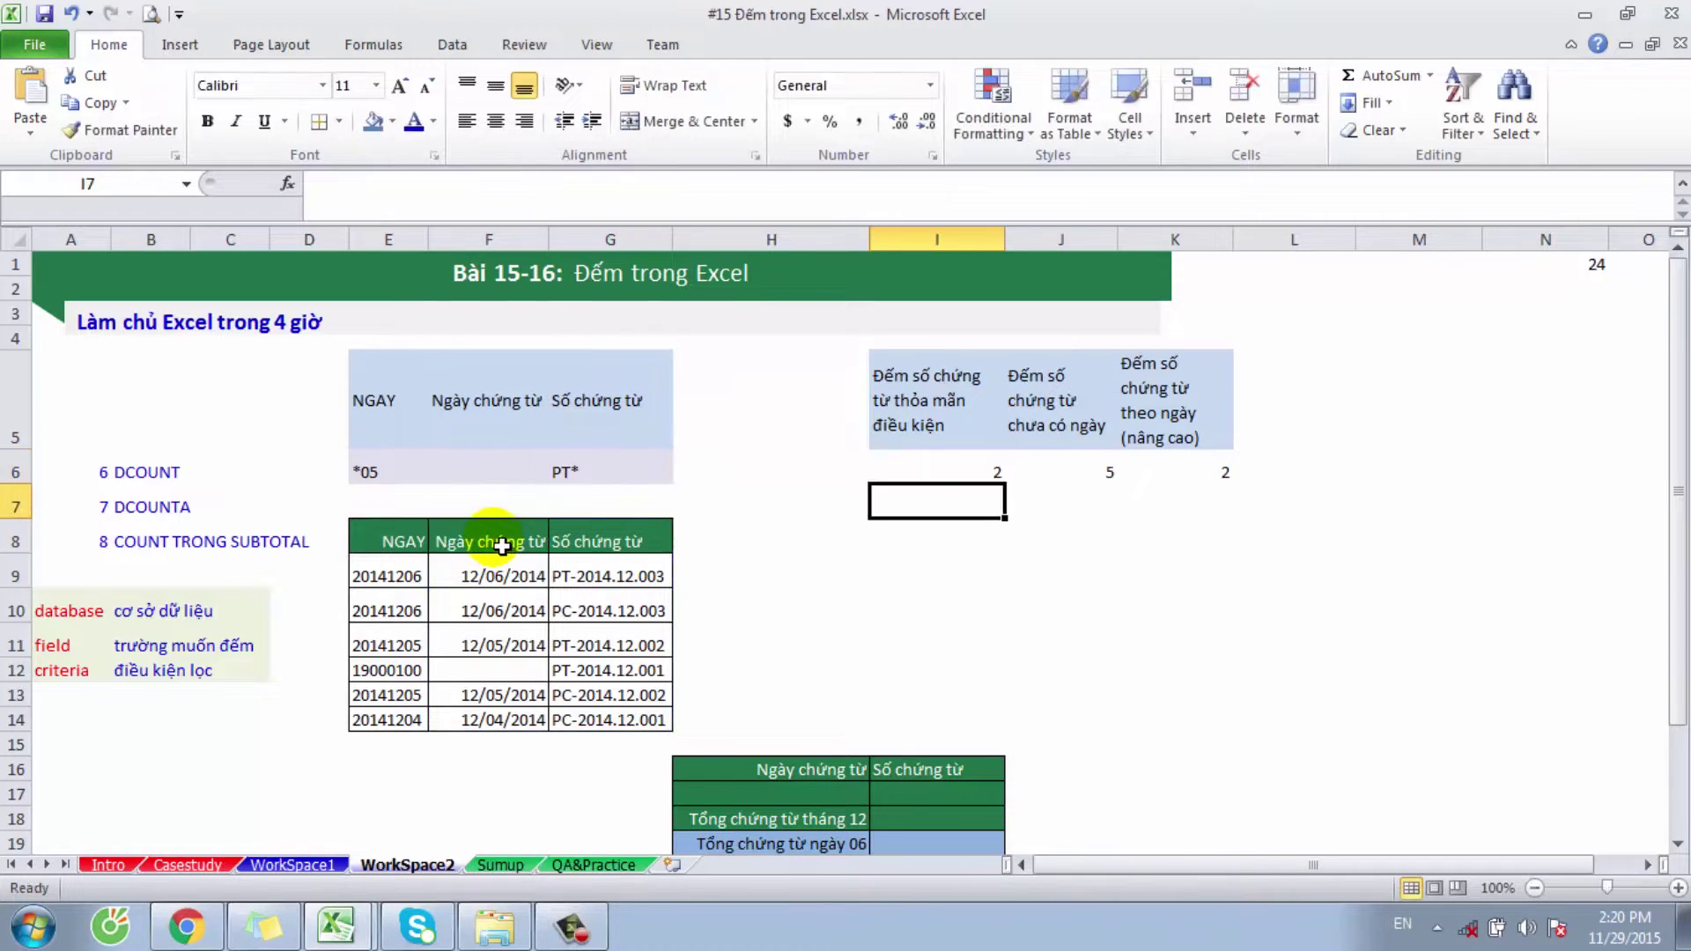
Step: Verify the count of 2 against the PT rows, noting the blank date in row 12
{"action": "left_click", "coordinate": [945, 476]}
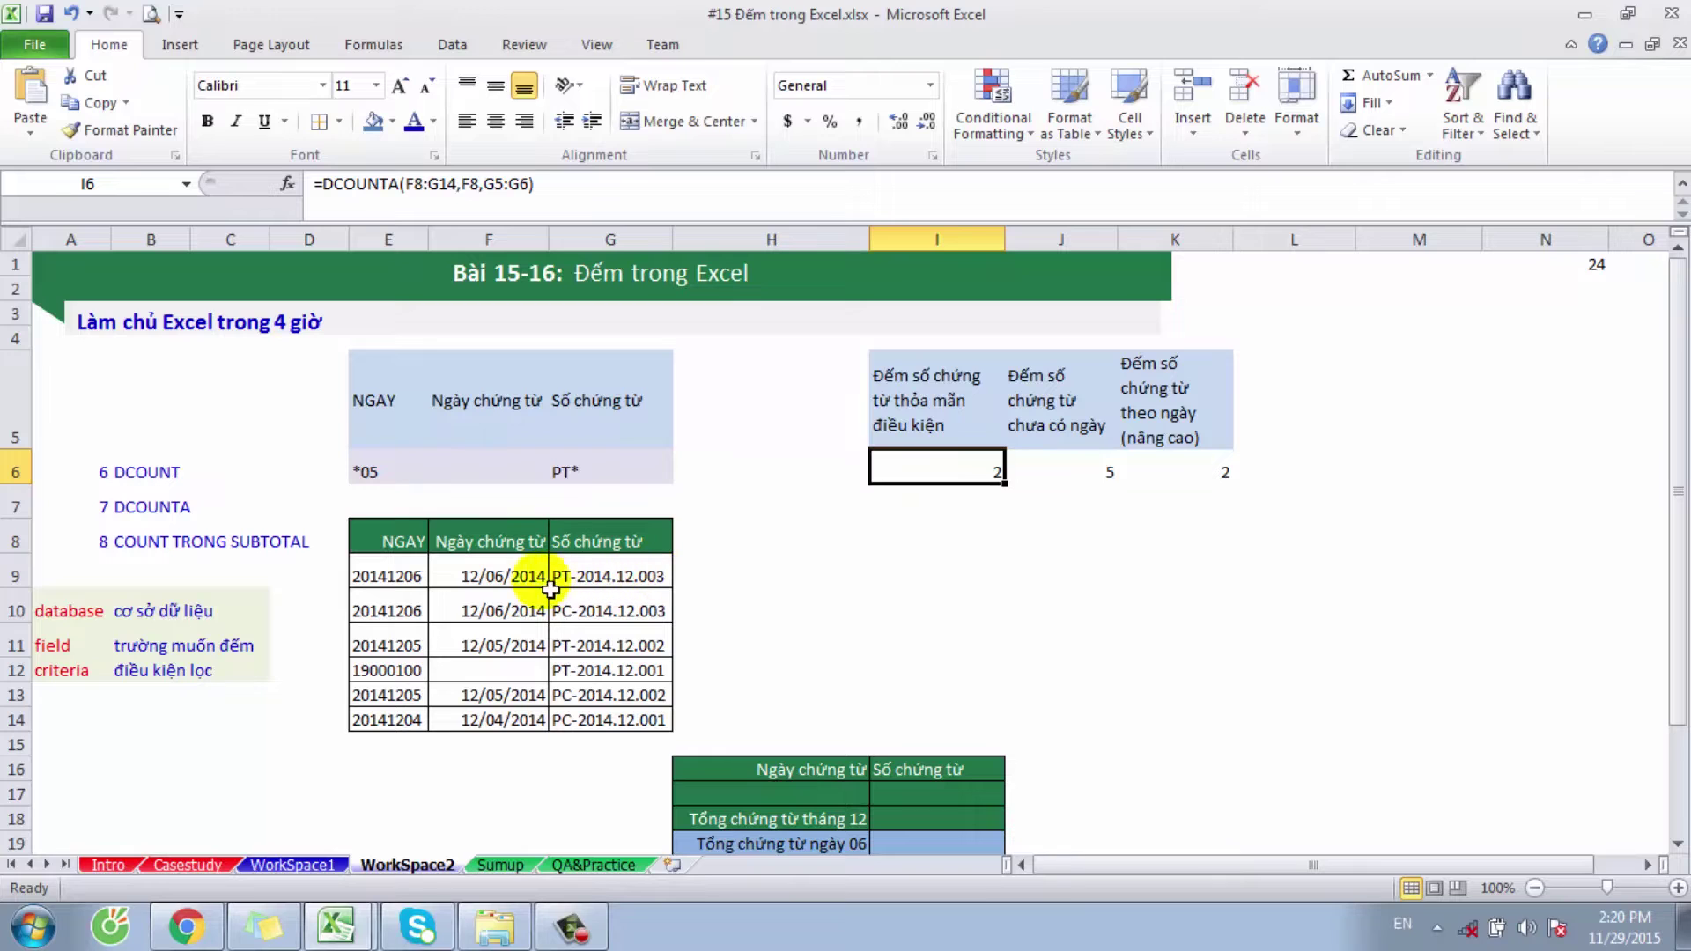
{"action": "left_click", "coordinate": [597, 581]}
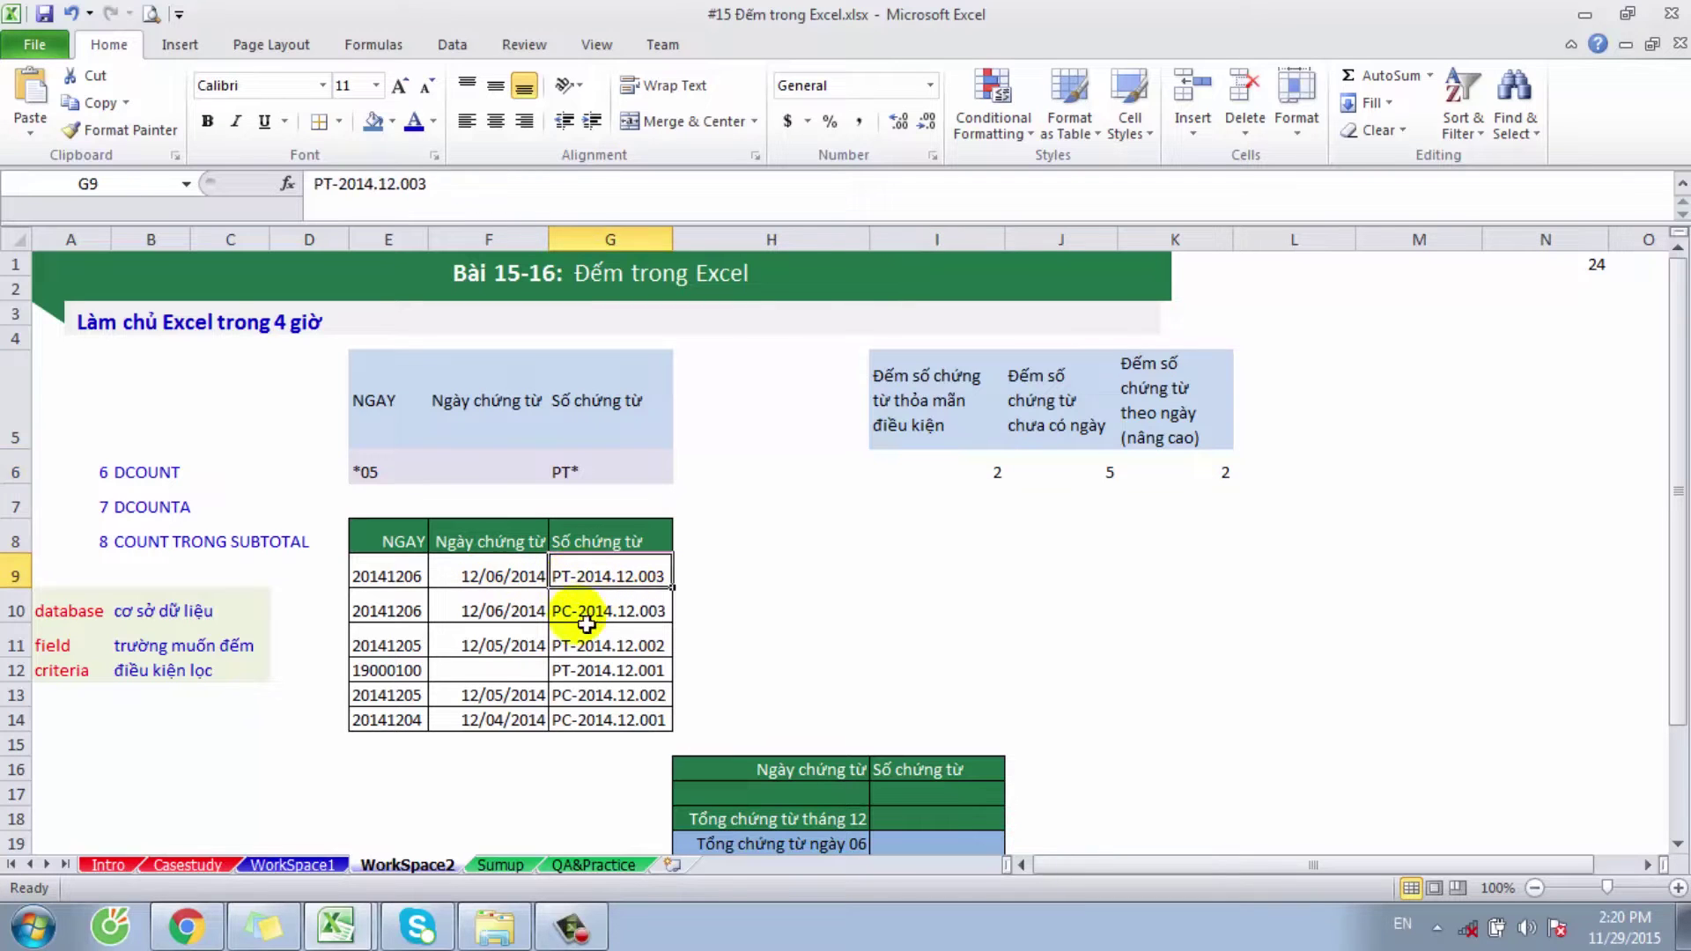
{"action": "left_click", "coordinate": [586, 647]}
{"action": "left_click", "coordinate": [584, 670]}
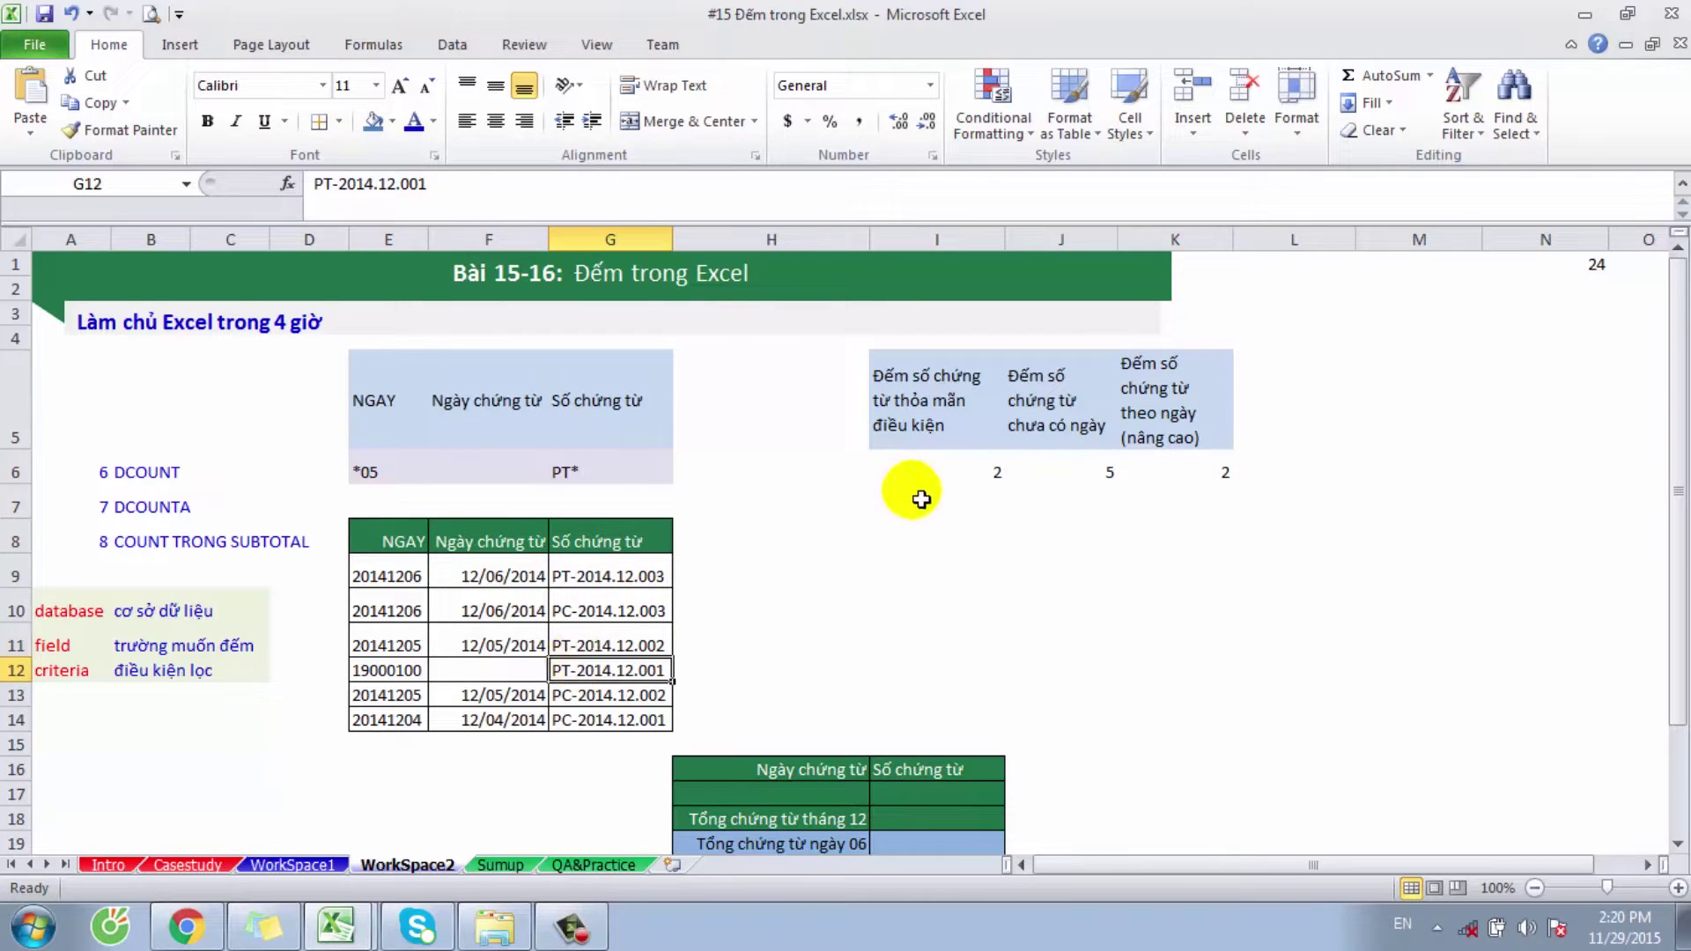
{"action": "left_click", "coordinate": [949, 471]}
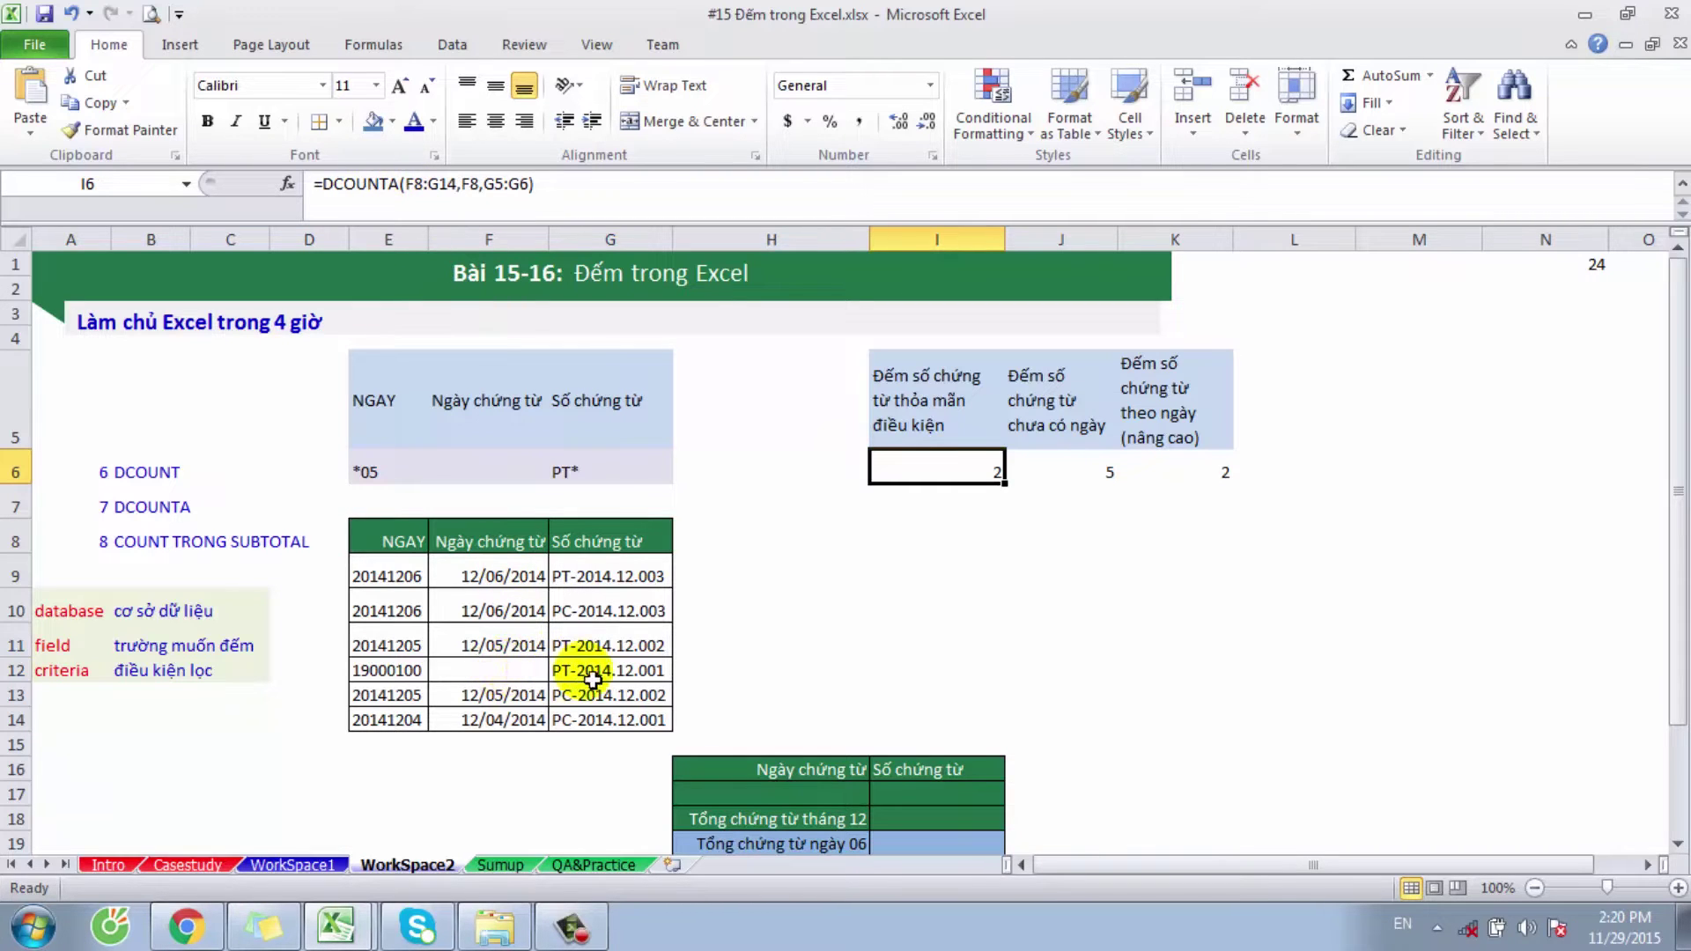
{"action": "left_click", "coordinate": [513, 675]}
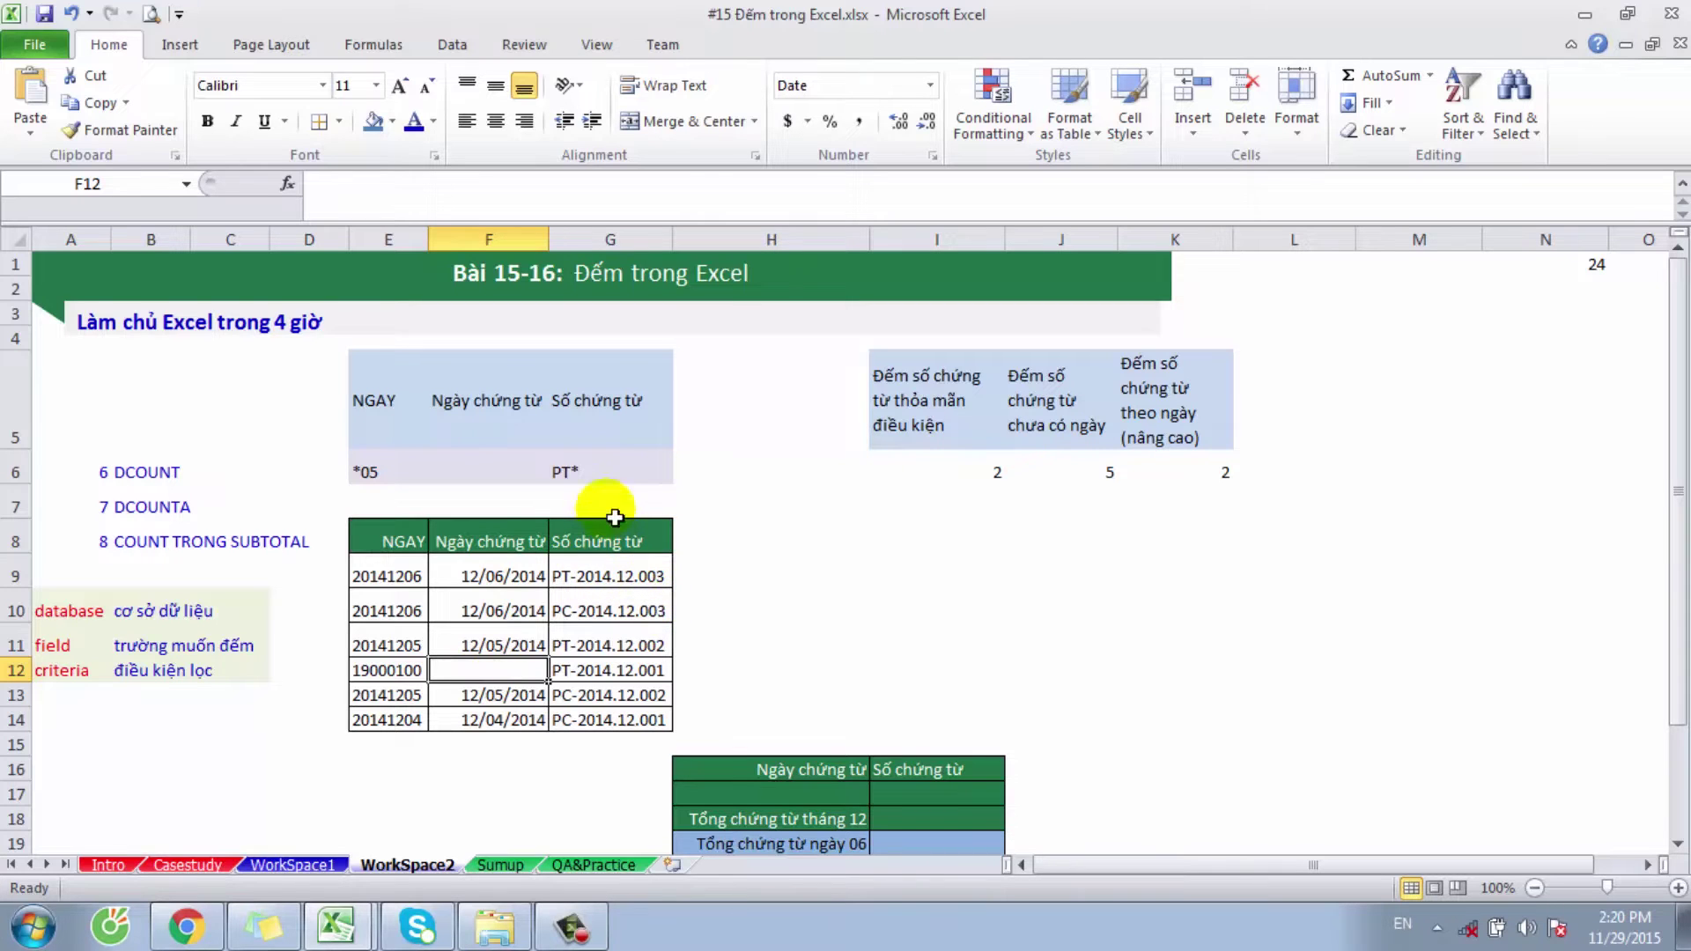
Step: Replace the PT* voucher-number criterion with *.12.*, raising the matching count to 5
{"action": "double_click", "coordinate": [615, 472]}
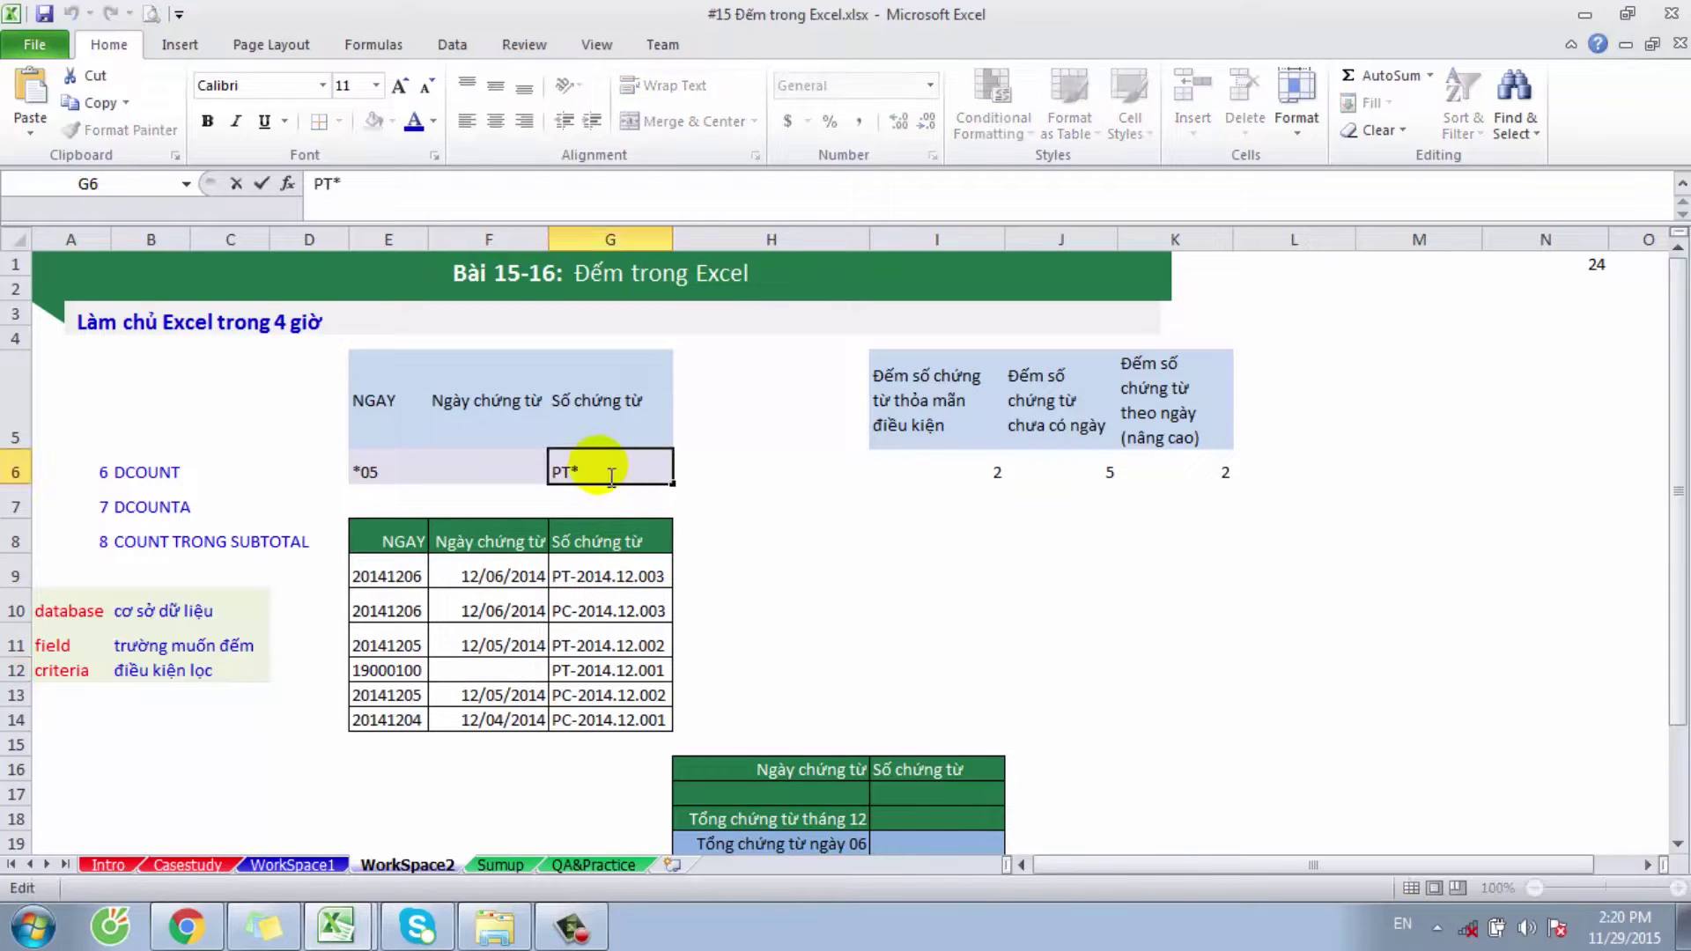
{"action": "left_click_drag", "start_coordinate": [616, 472], "coordinate": [520, 479]}
{"action": "type", "text": "*.12.*"}
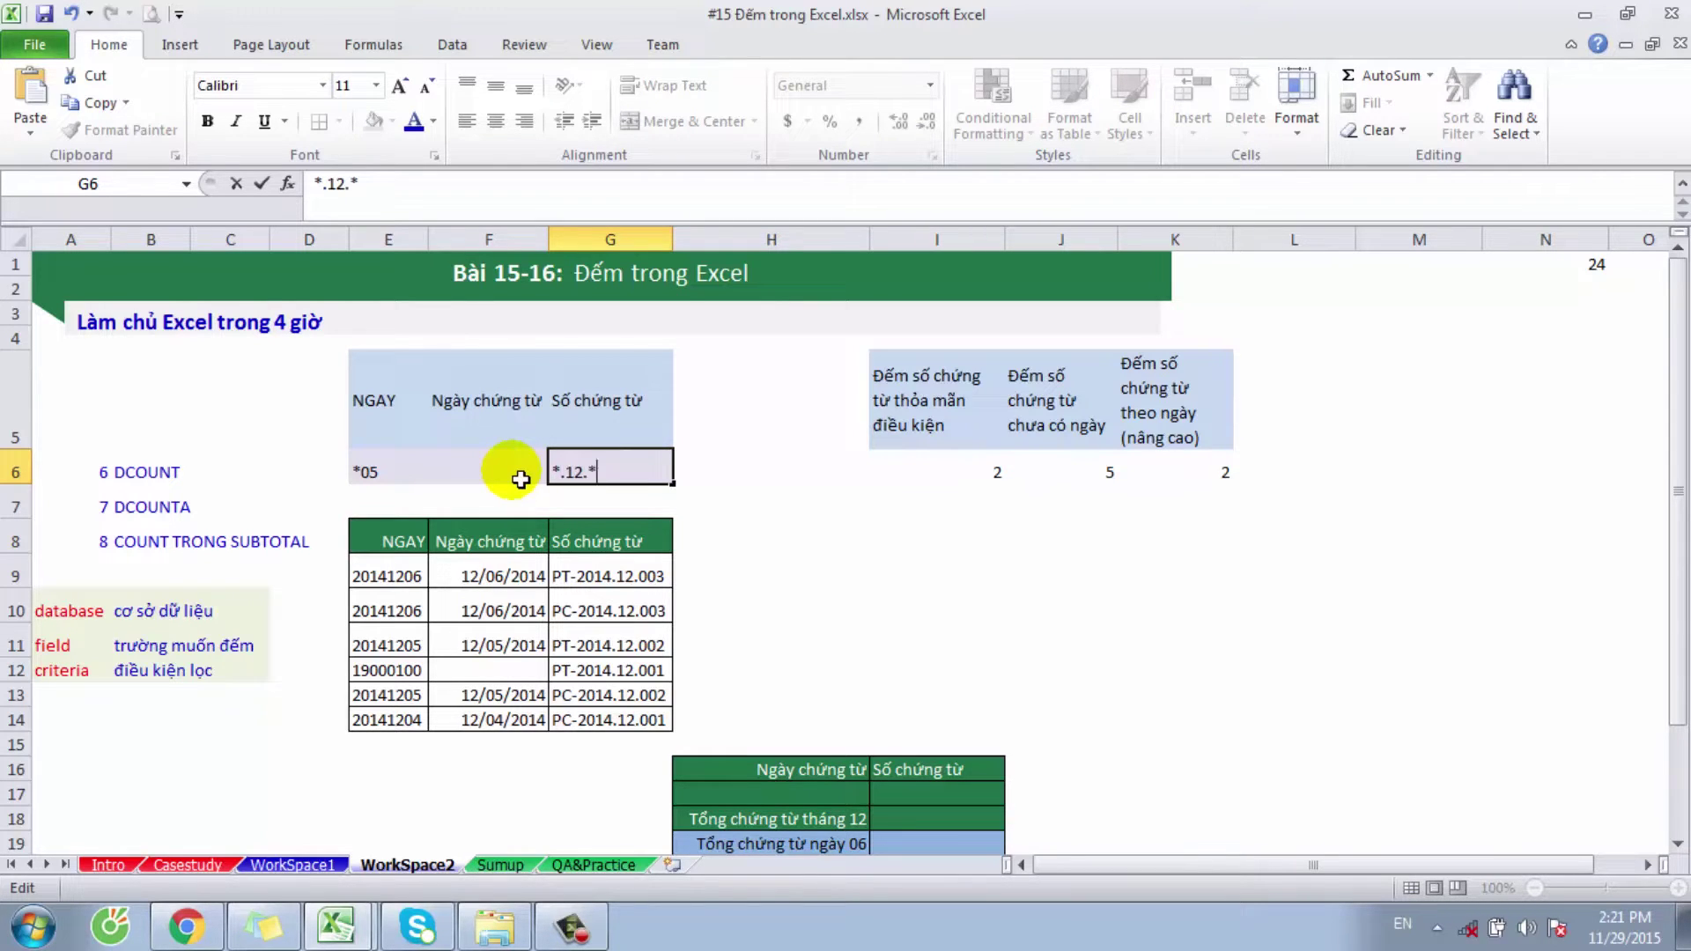
{"action": "key", "text": "Return"}
{"action": "key", "text": "Up"}
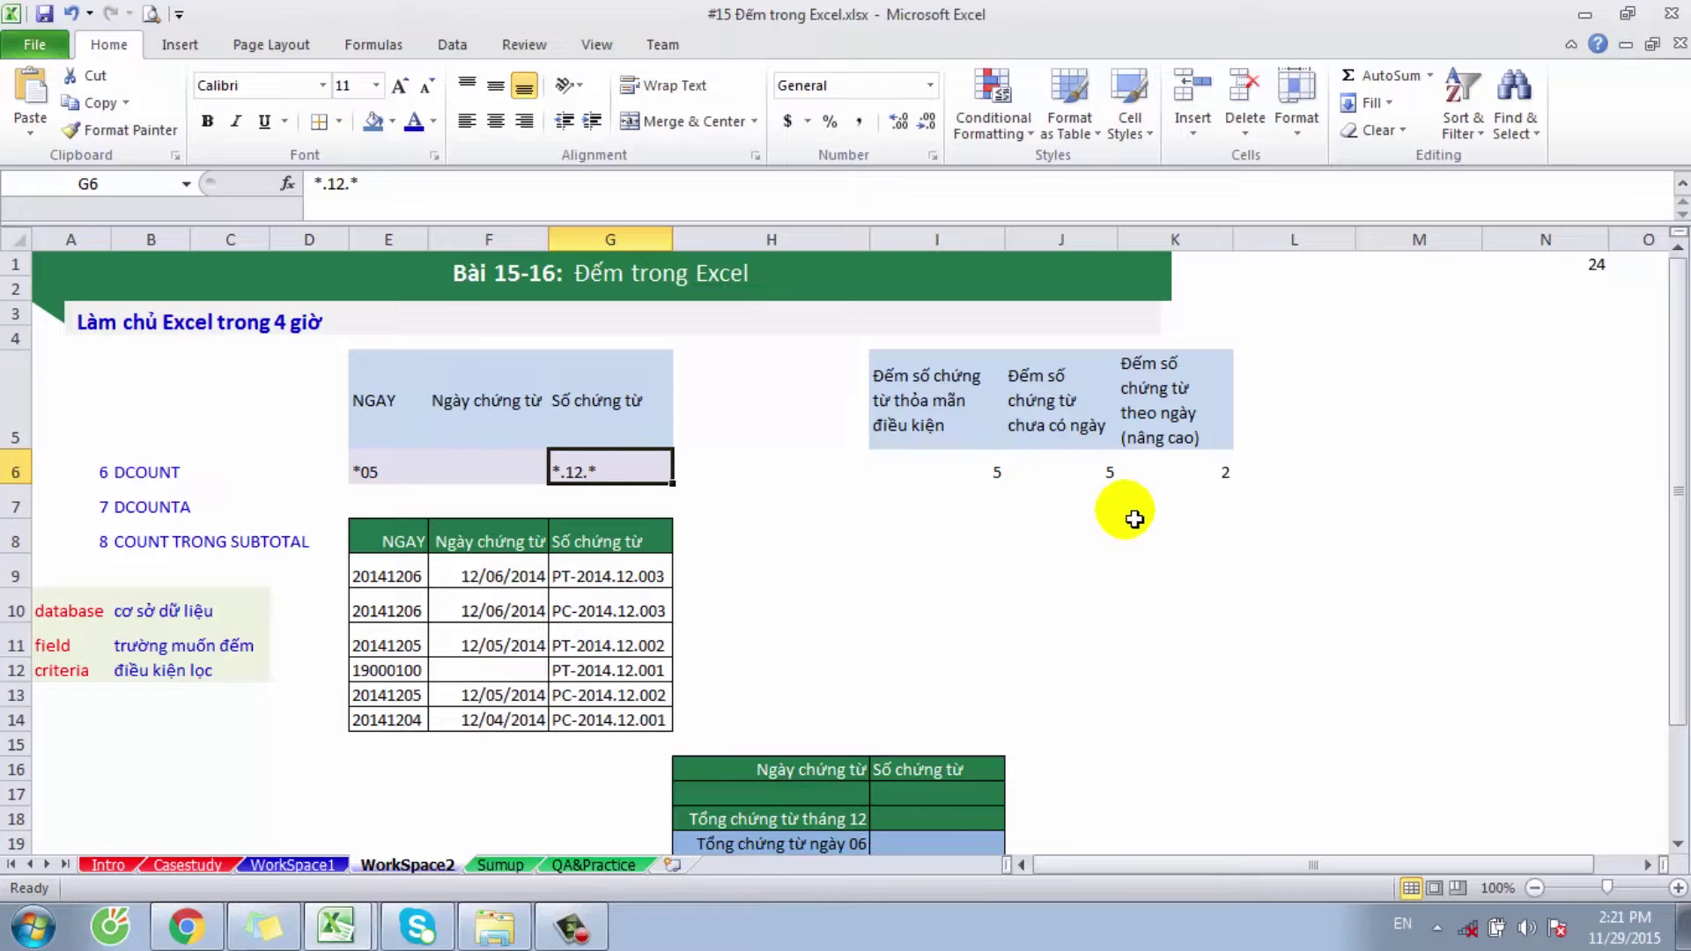
{"action": "left_click", "coordinate": [1078, 468]}
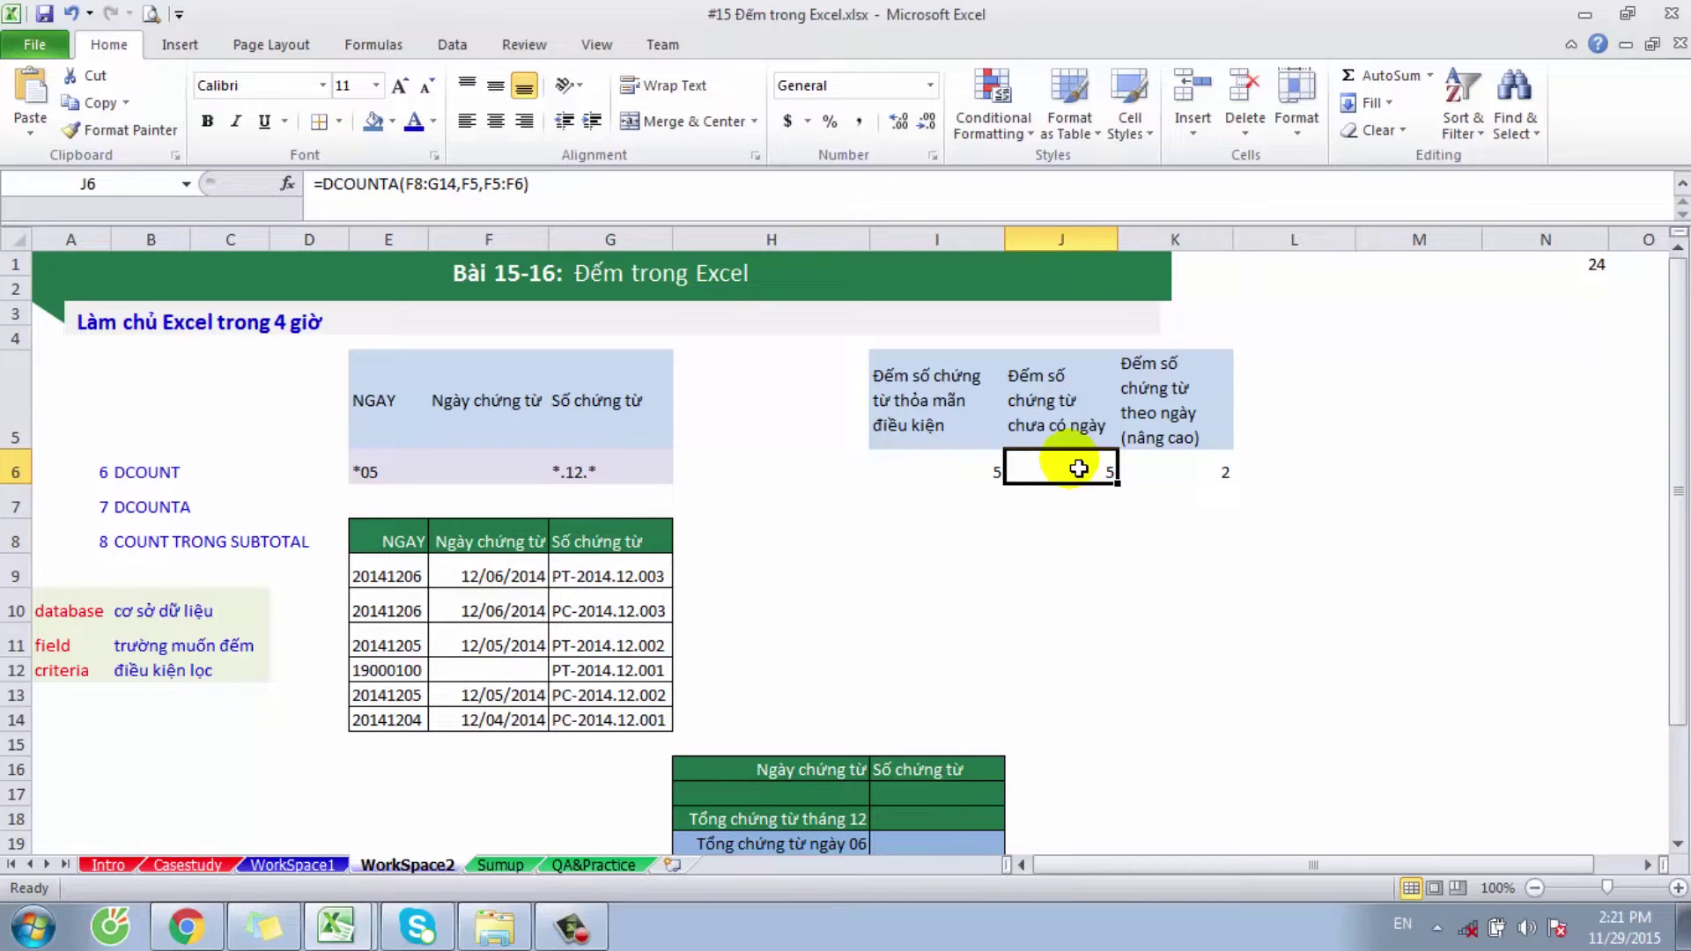
Step: Enter =DCOUNTA(F8:G14,F5,F5:F6) in J6, returning 5 with the date criterion F6 empty
{"action": "double_click", "coordinate": [1078, 469]}
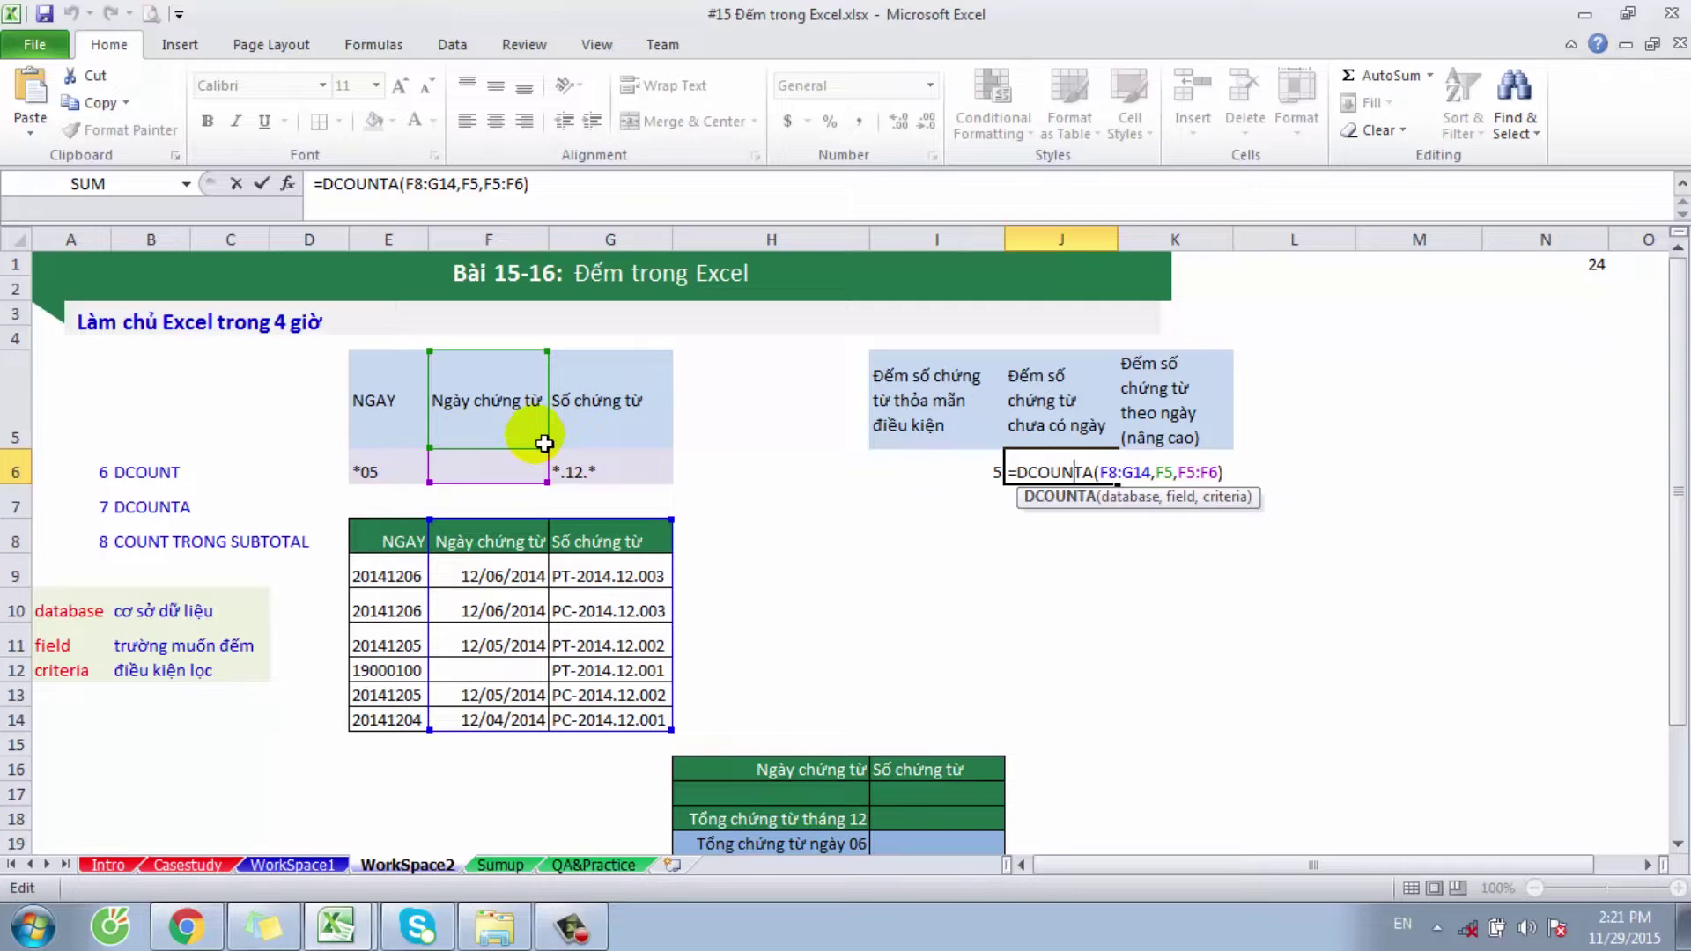
{"action": "key", "text": "Return"}
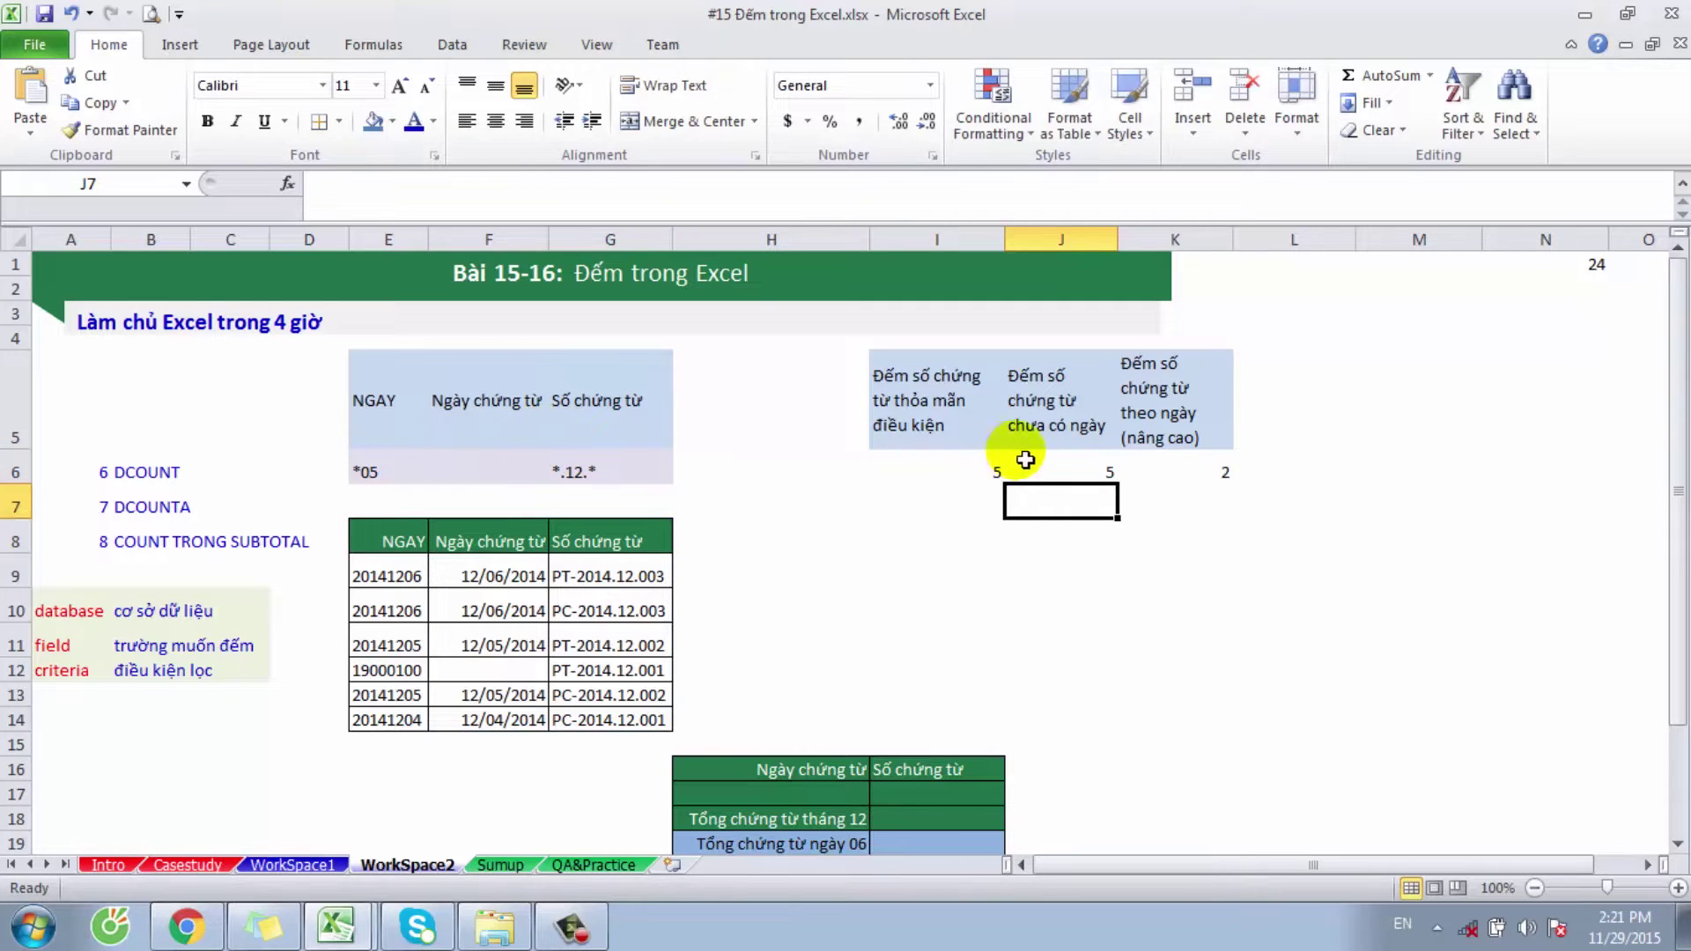
{"action": "left_click", "coordinate": [1051, 467]}
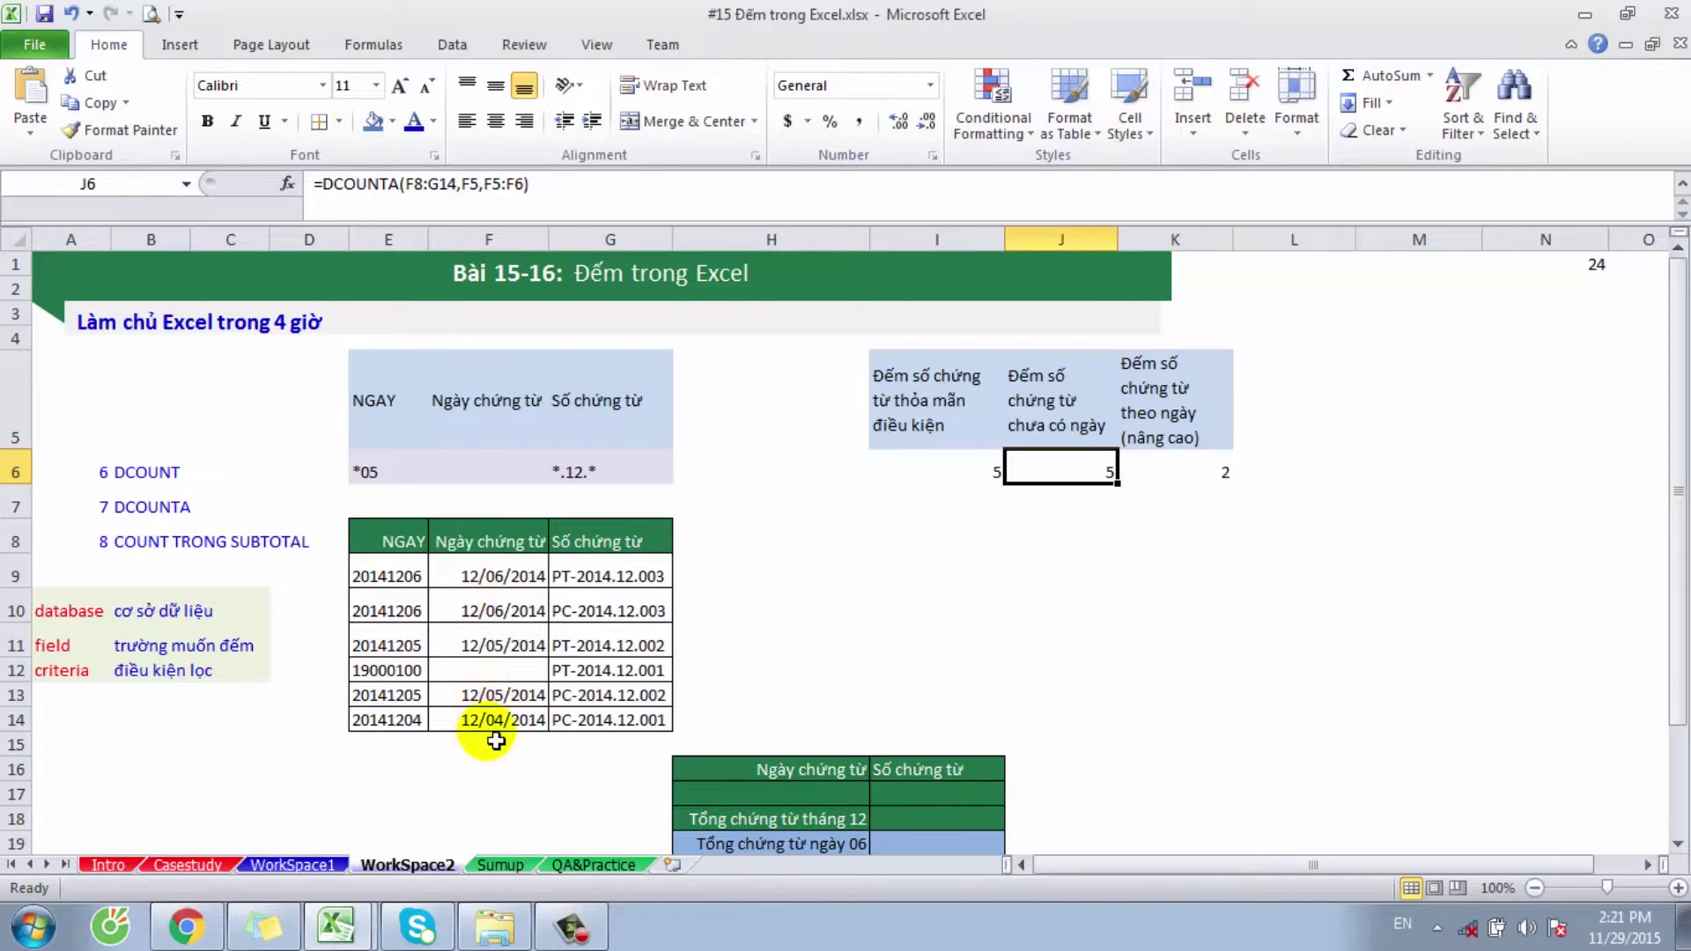
{"action": "left_click", "coordinate": [503, 478]}
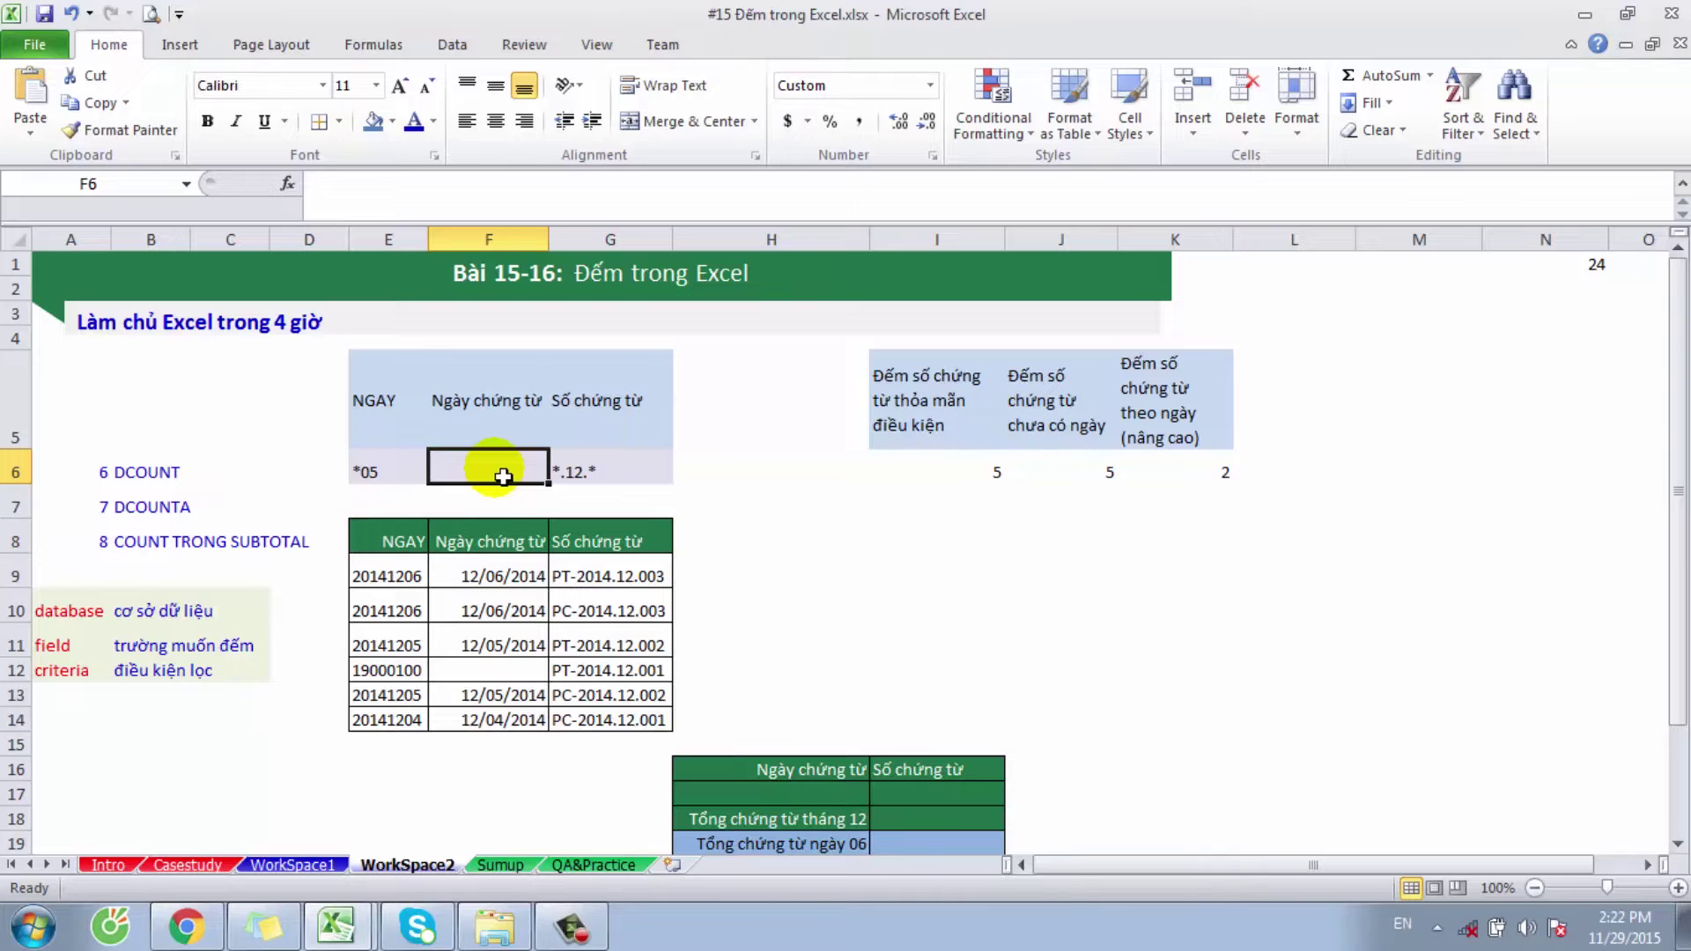
Step: Enter 4/12/2014 in F6 and copy F9's date format onto it with Format Painter
{"action": "type", "text": "4/12/2"}
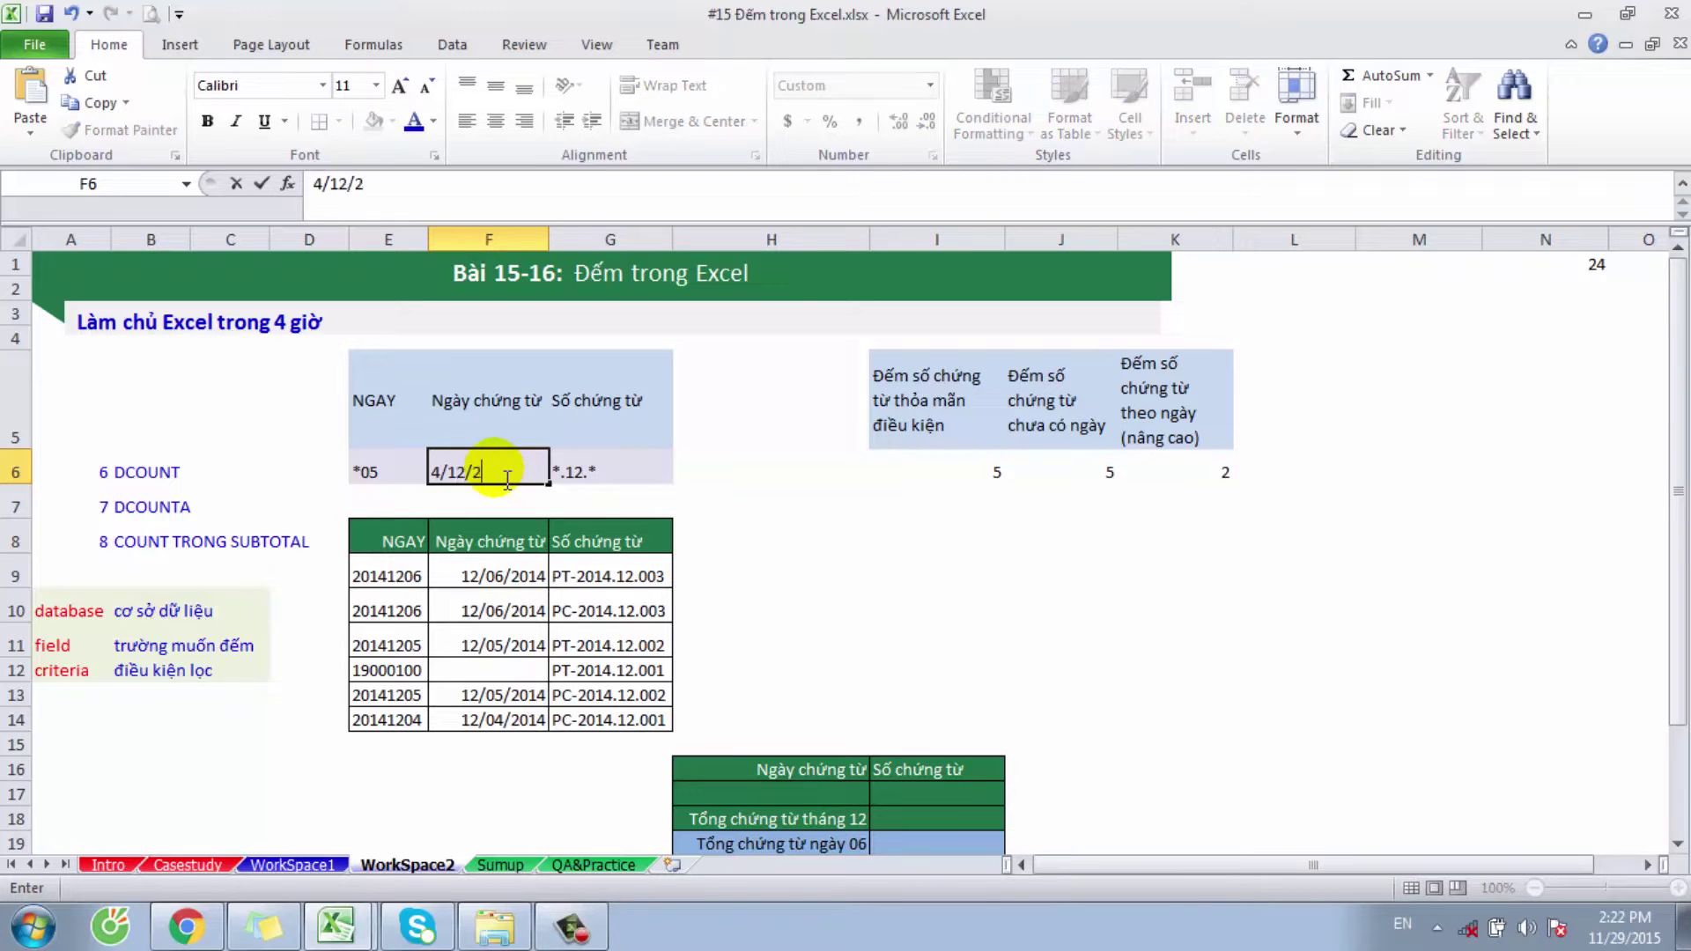
{"action": "type", "text": "014"}
{"action": "key", "text": "Return"}
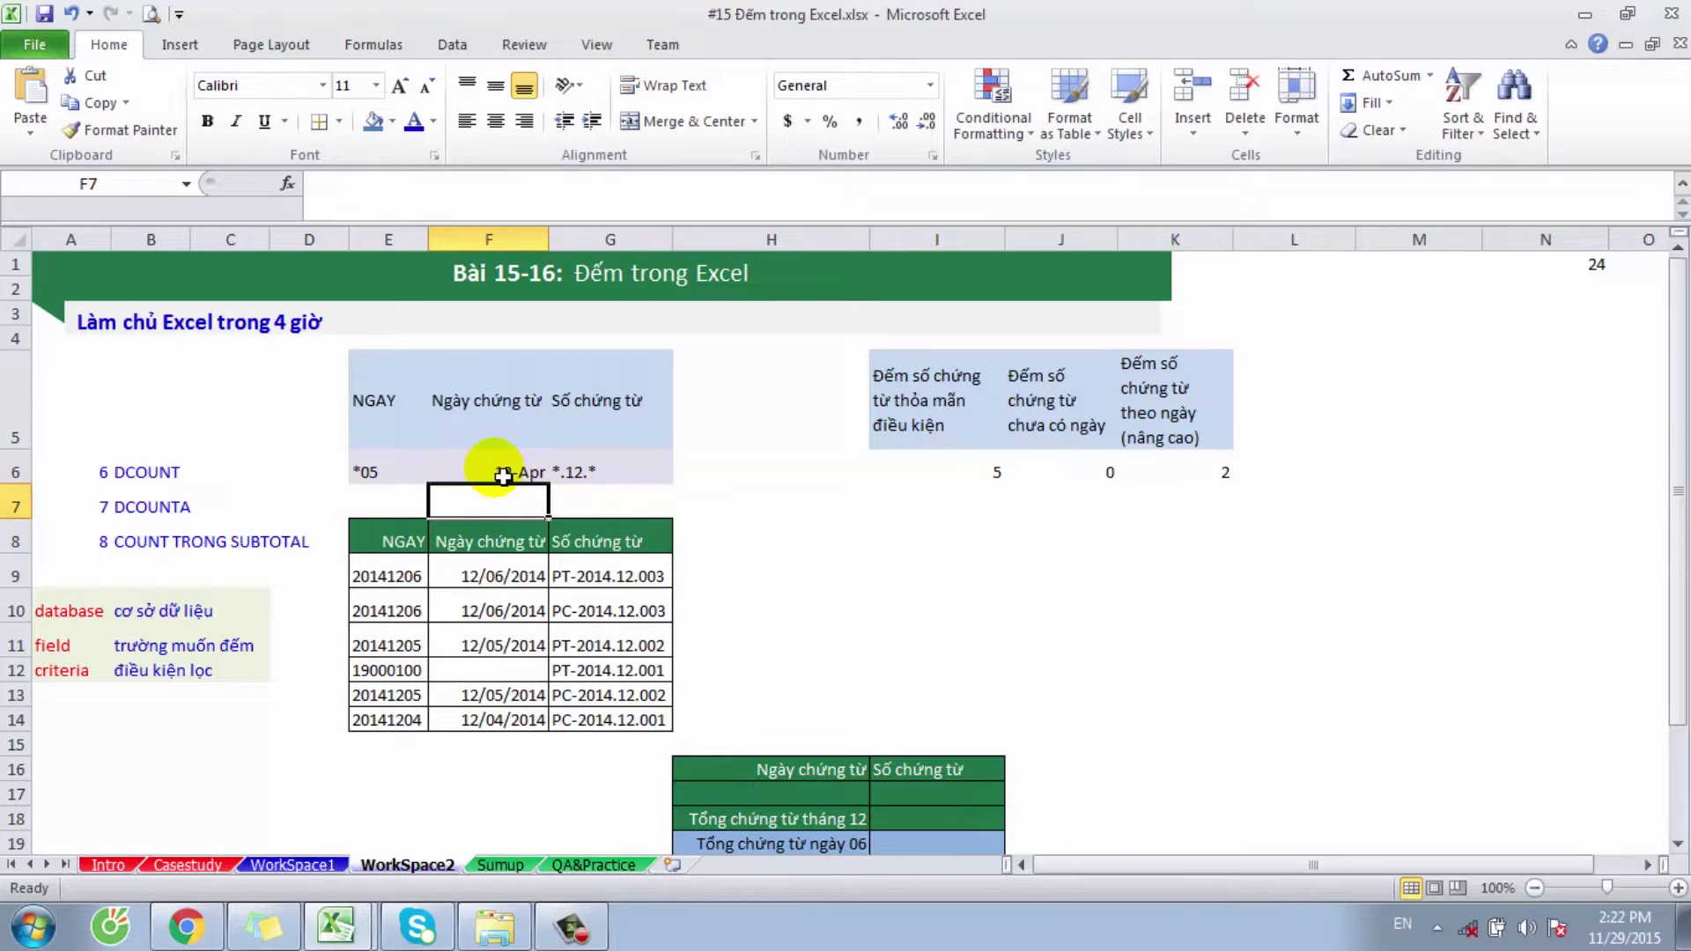
{"action": "left_click", "coordinate": [503, 476]}
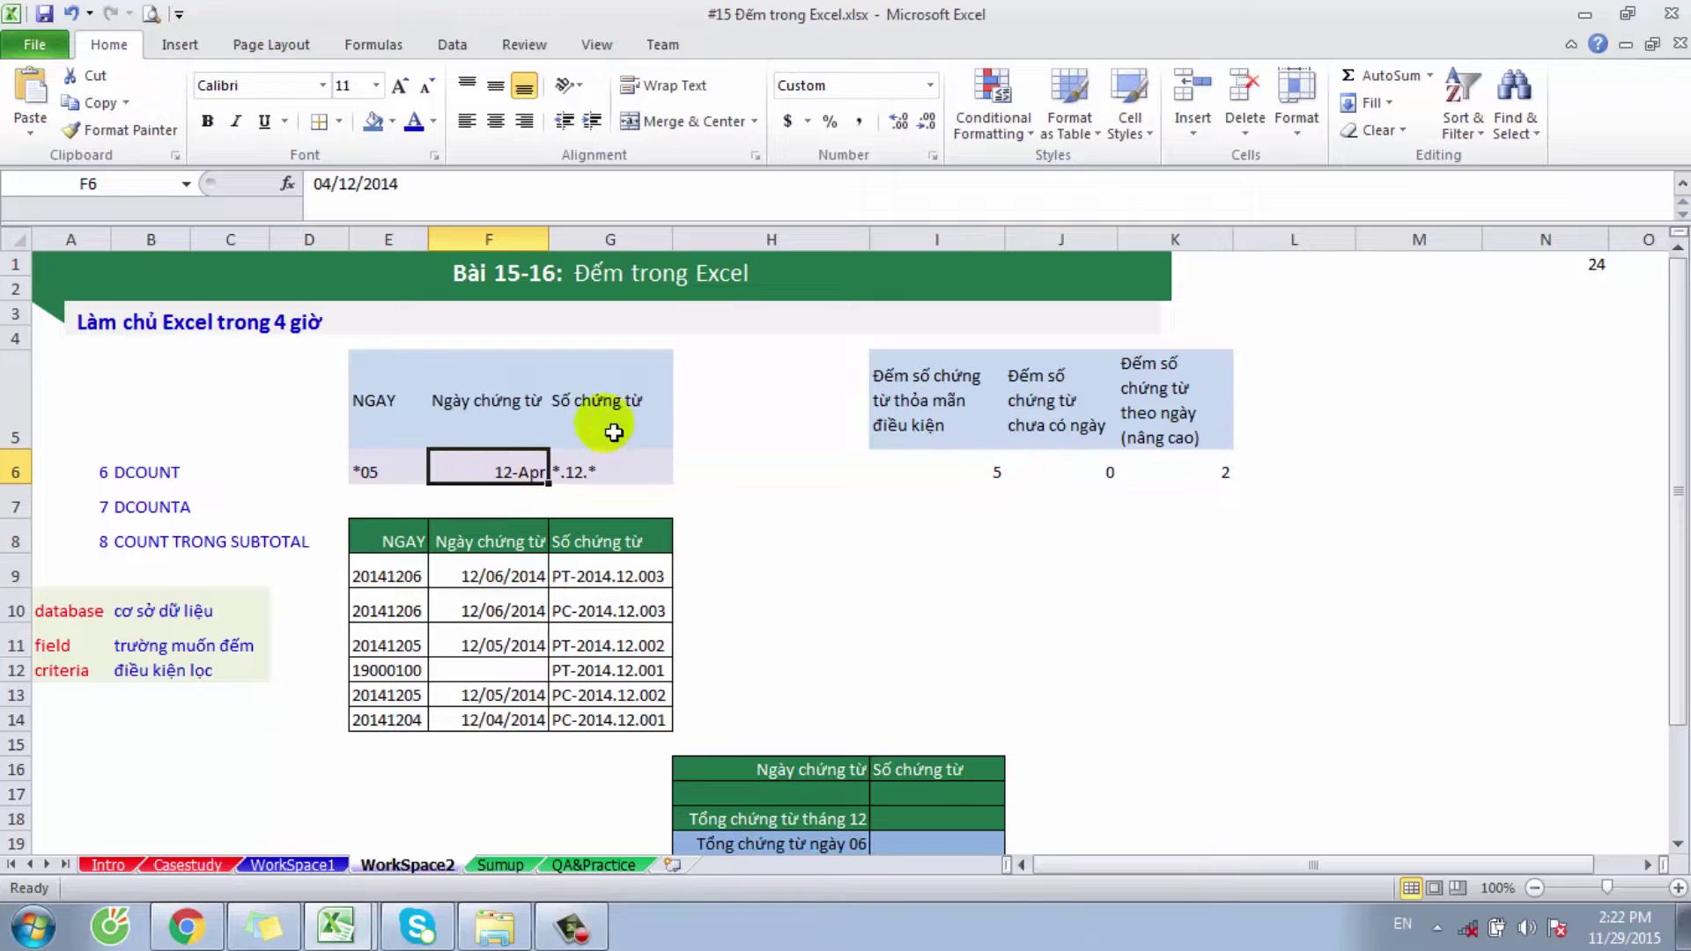
{"action": "left_click", "coordinate": [461, 582]}
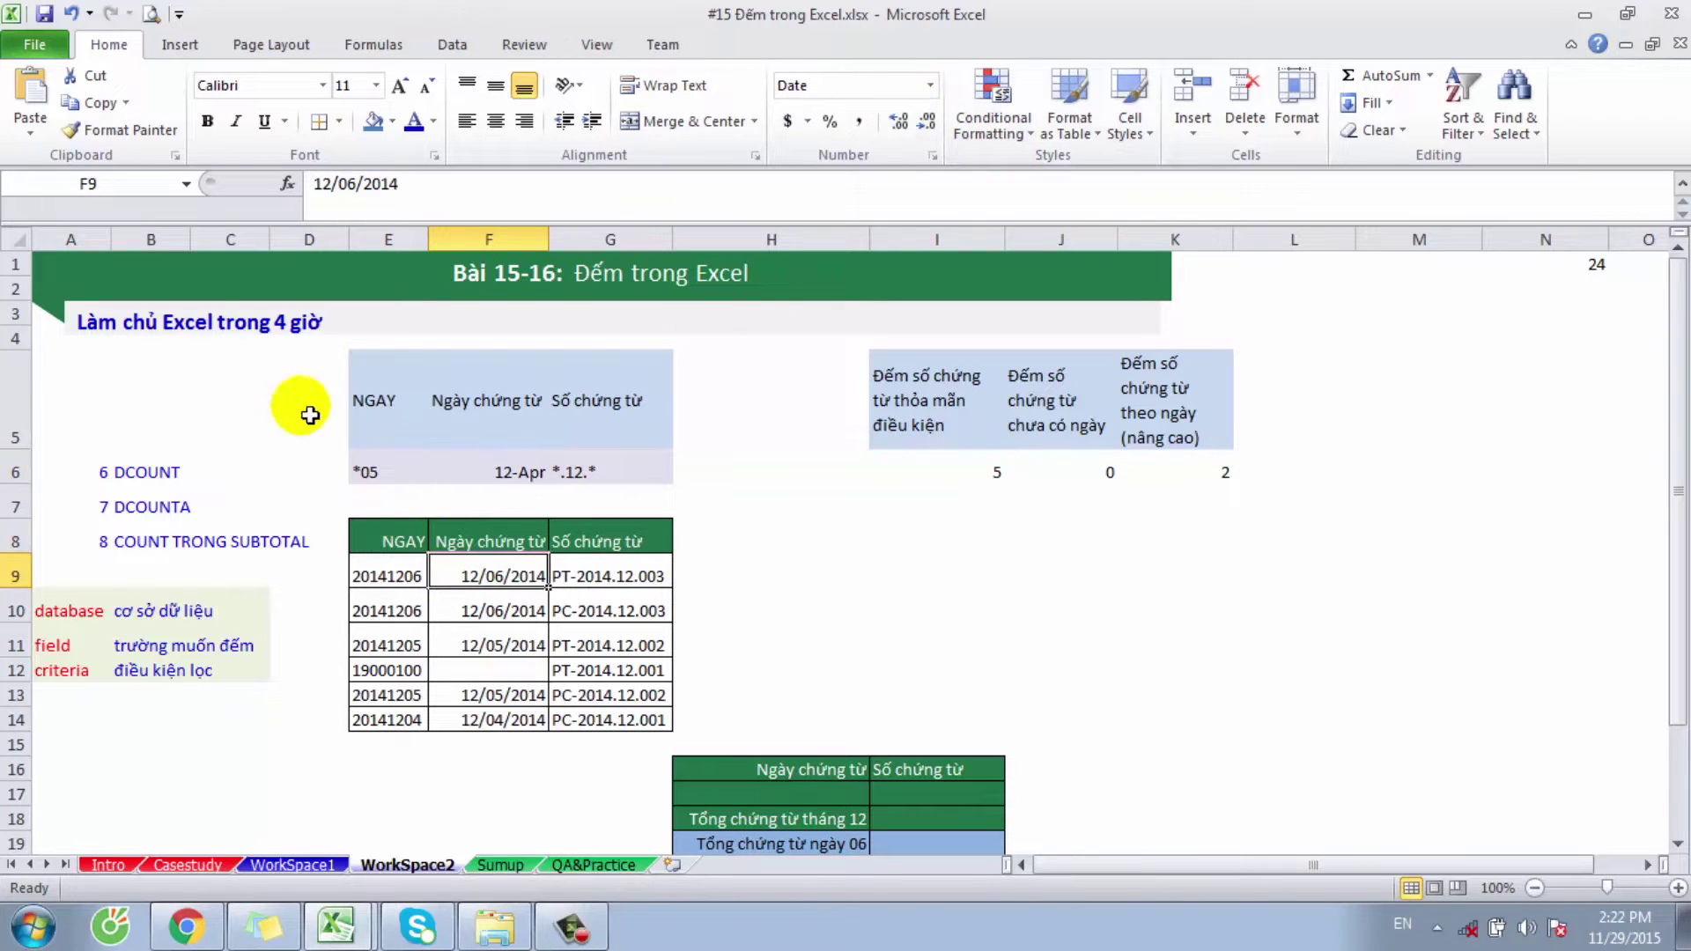
{"action": "left_click", "coordinate": [123, 129]}
{"action": "left_click", "coordinate": [475, 456]}
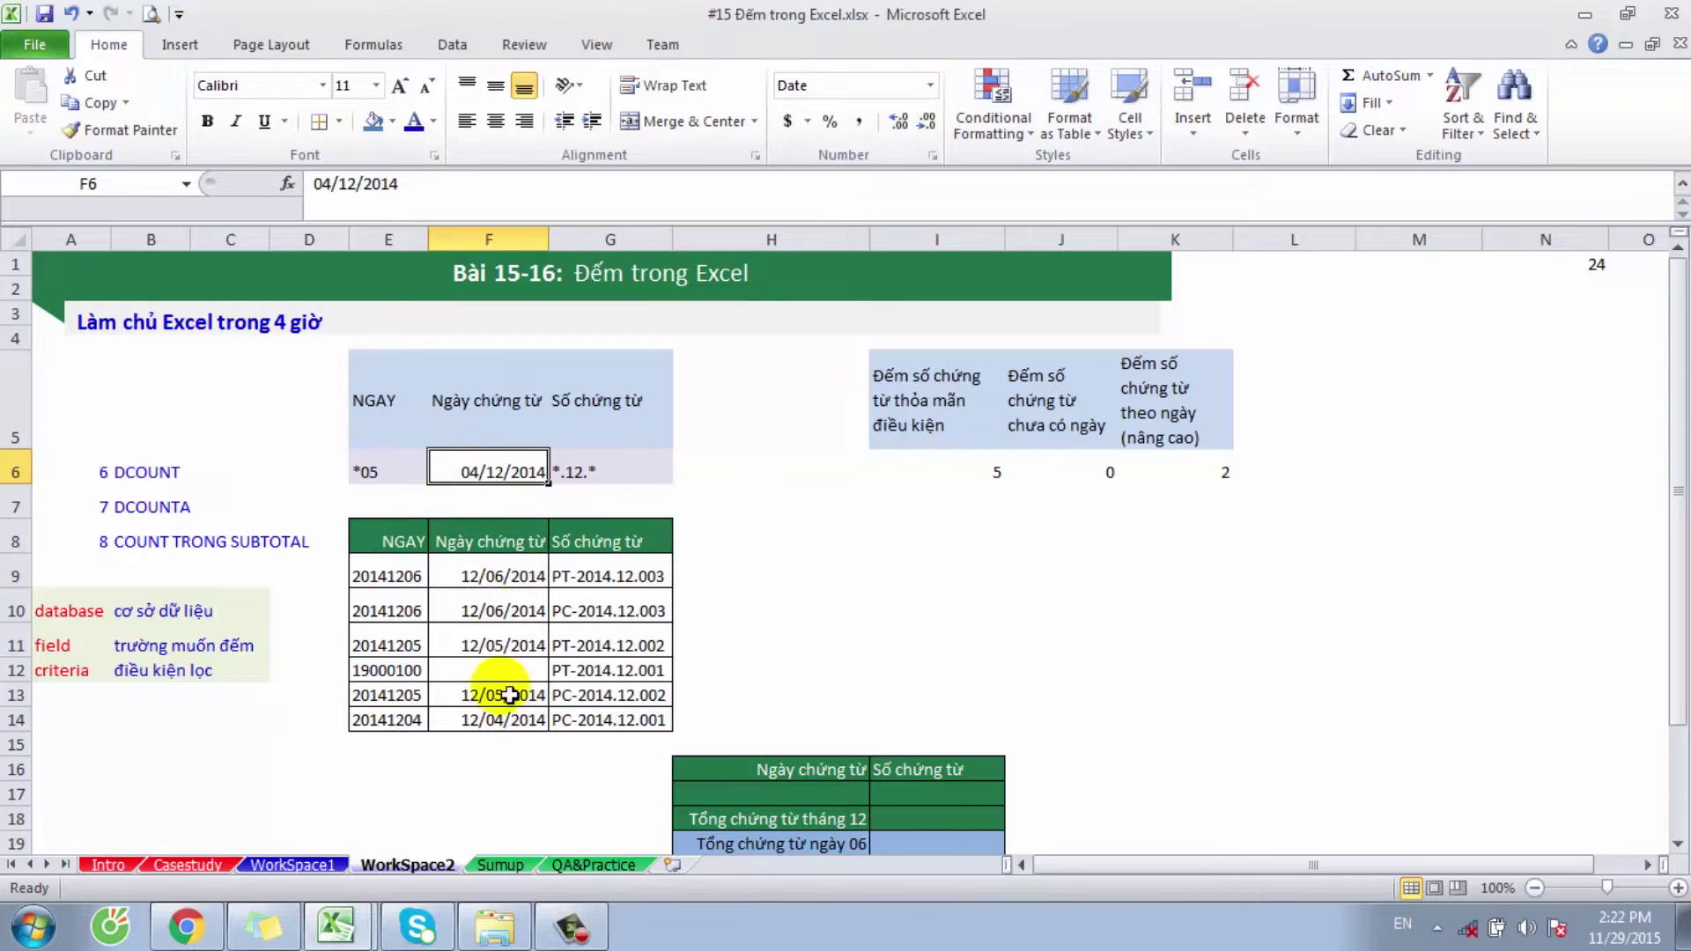
Step: Correct the F6 date to 12/04/2014 and check the J6 DCOUNTA formula
{"action": "double_click", "coordinate": [506, 476]}
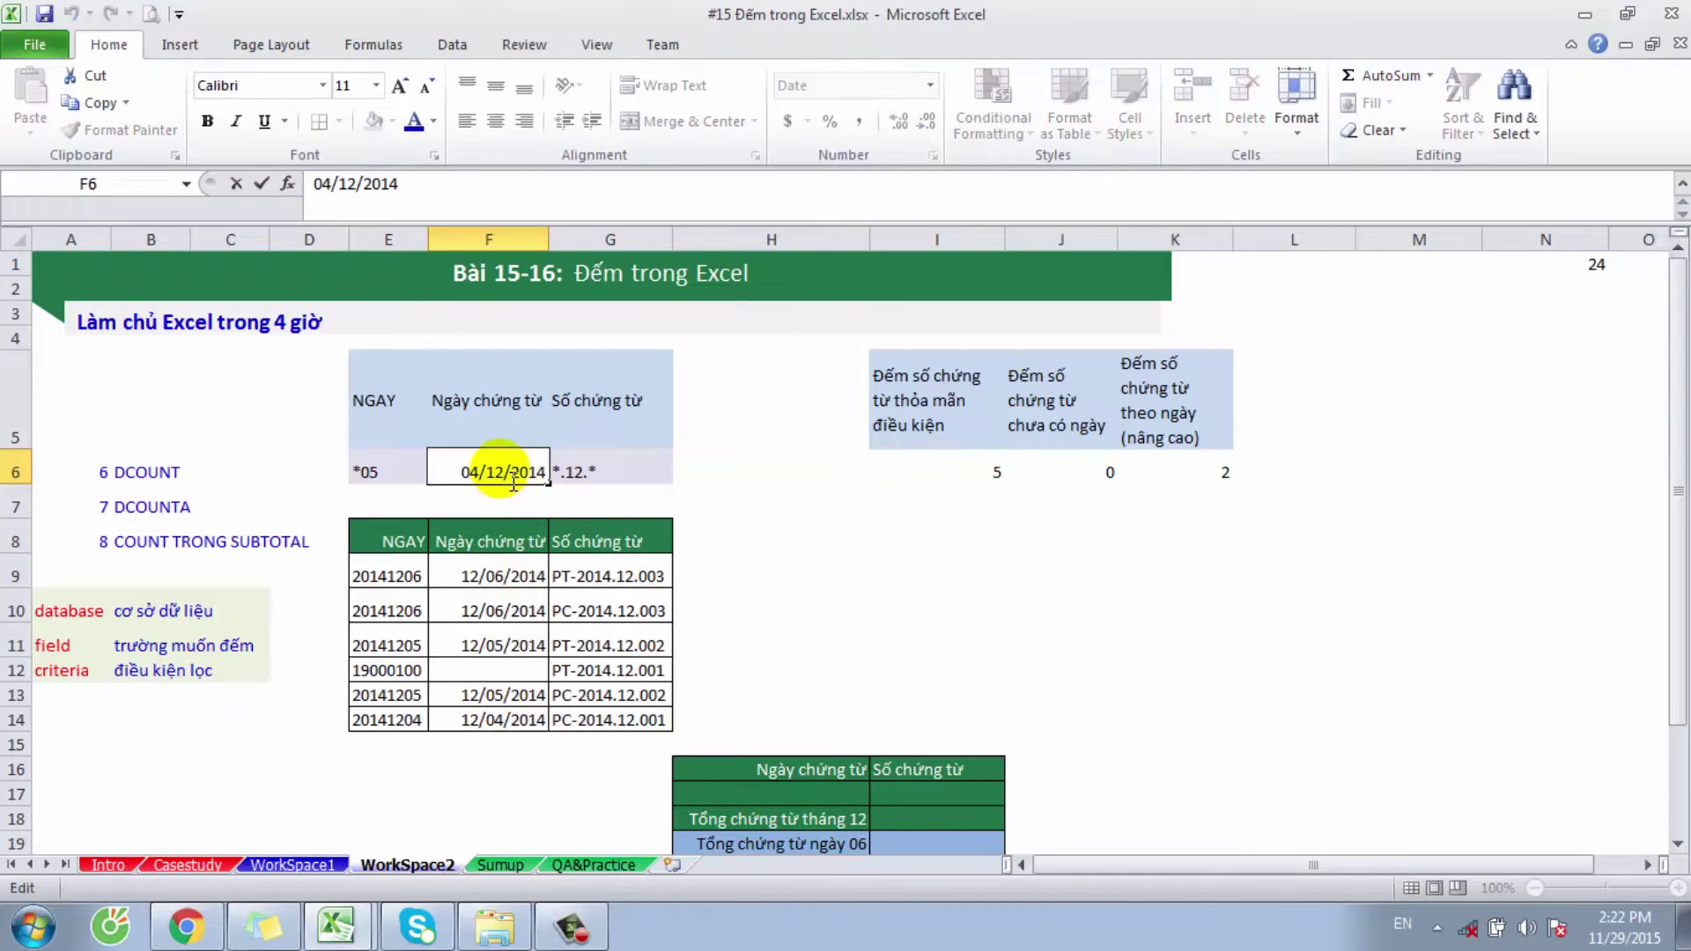
{"action": "left_click_drag", "start_coordinate": [504, 487], "coordinate": [416, 487]}
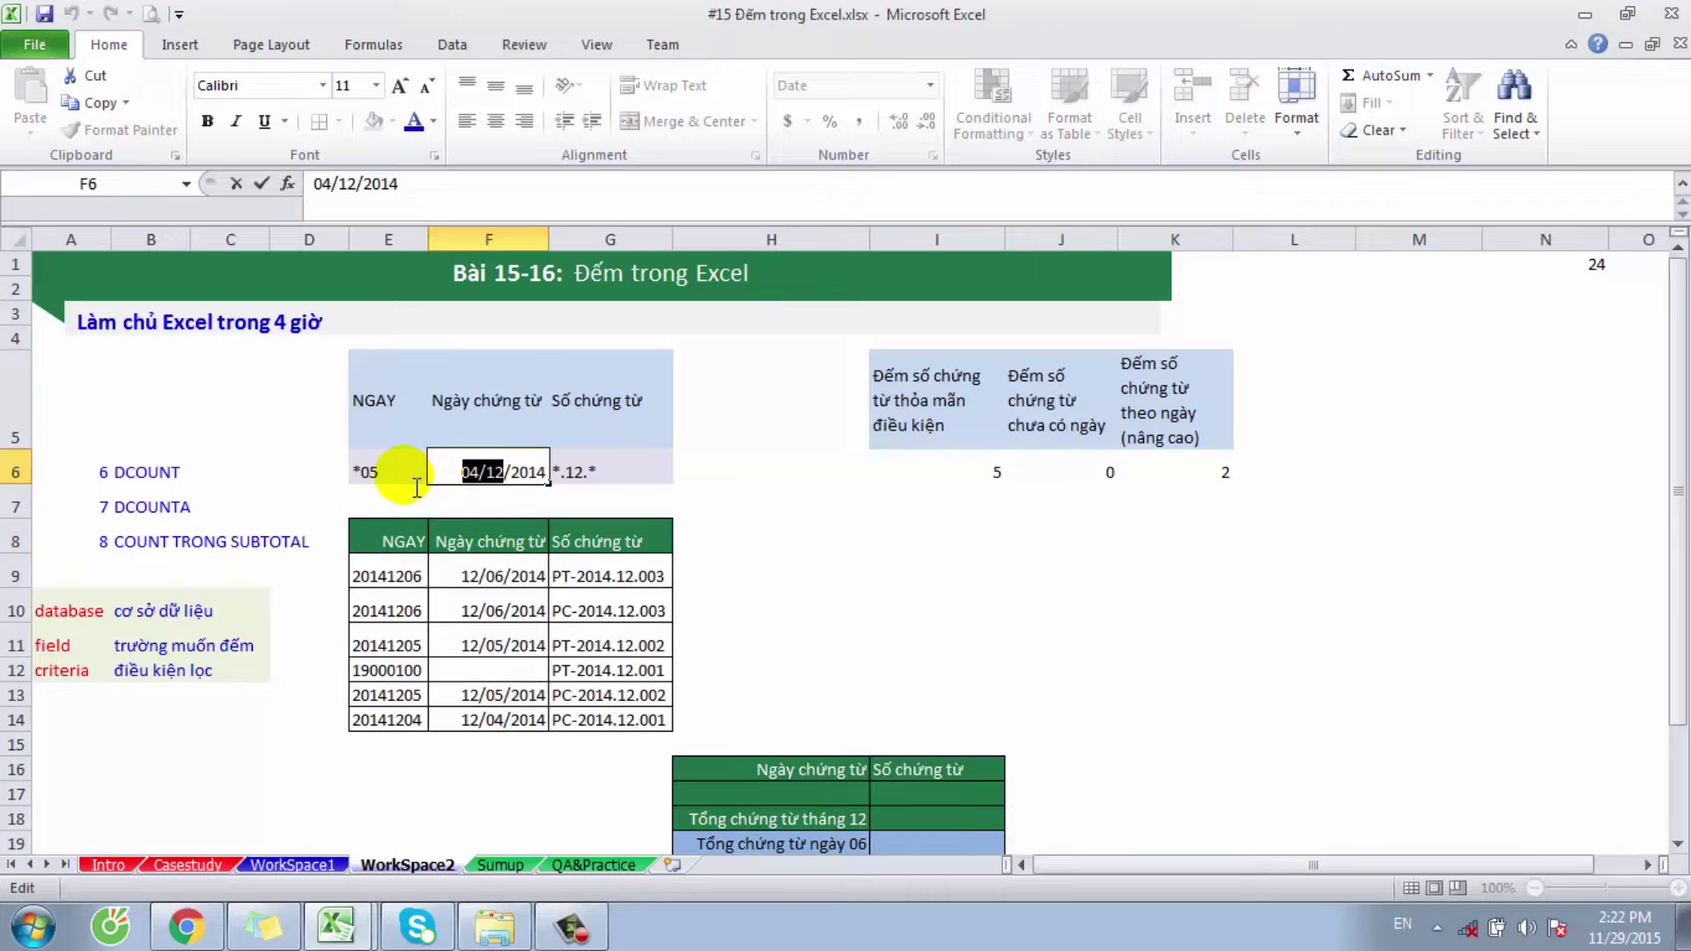
{"action": "type", "text": "12/04"}
{"action": "key", "text": "Return"}
{"action": "key", "text": "Up"}
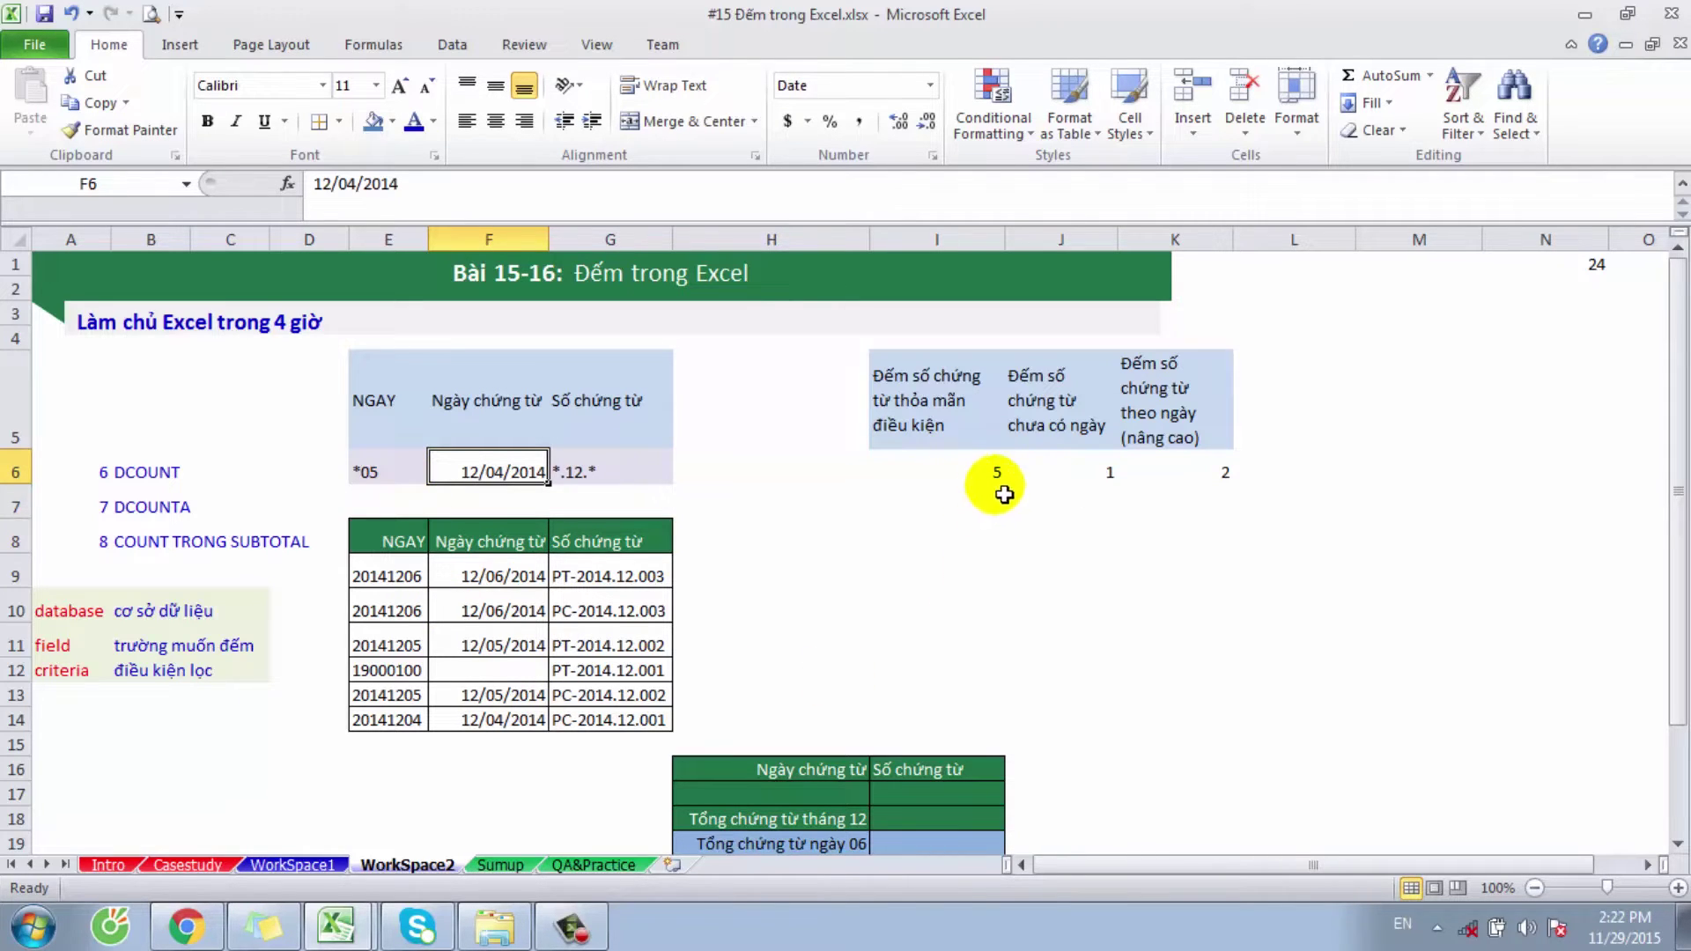
{"action": "left_click", "coordinate": [1083, 479]}
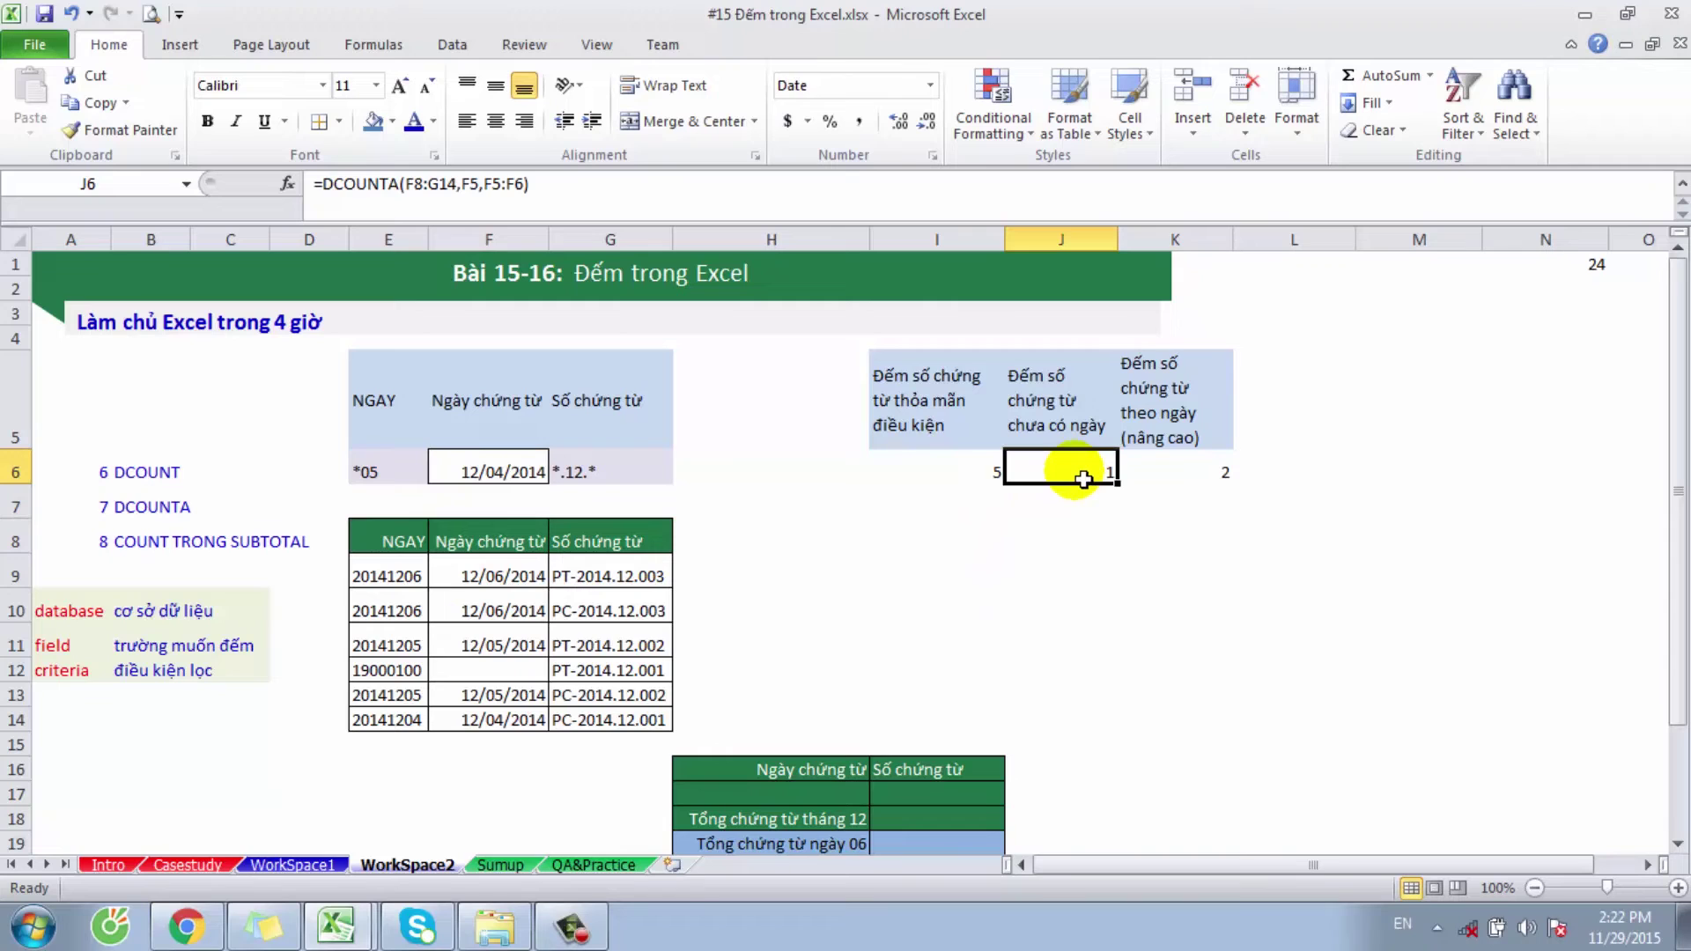
Step: Change the F6 date criterion to 12/06/2014, bringing the undated-voucher count to 2
{"action": "left_click", "coordinate": [506, 477]}
{"action": "double_click", "coordinate": [508, 478]}
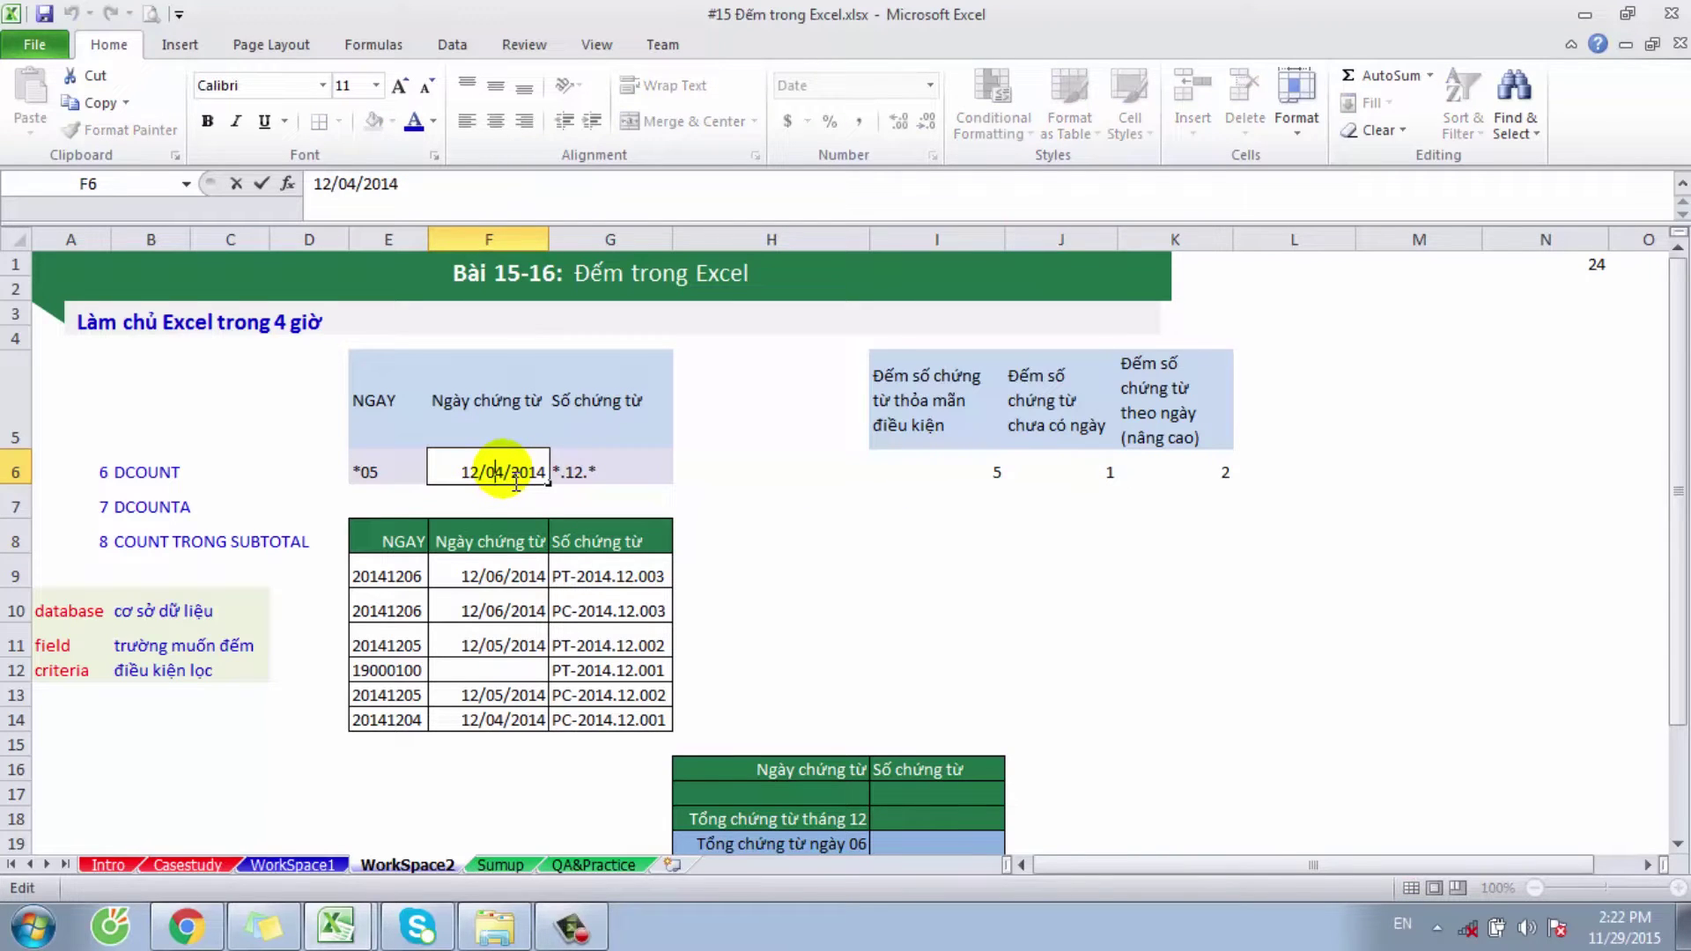
{"action": "key", "text": "Delete"}
{"action": "type", "text": "6"}
{"action": "key", "text": "Return"}
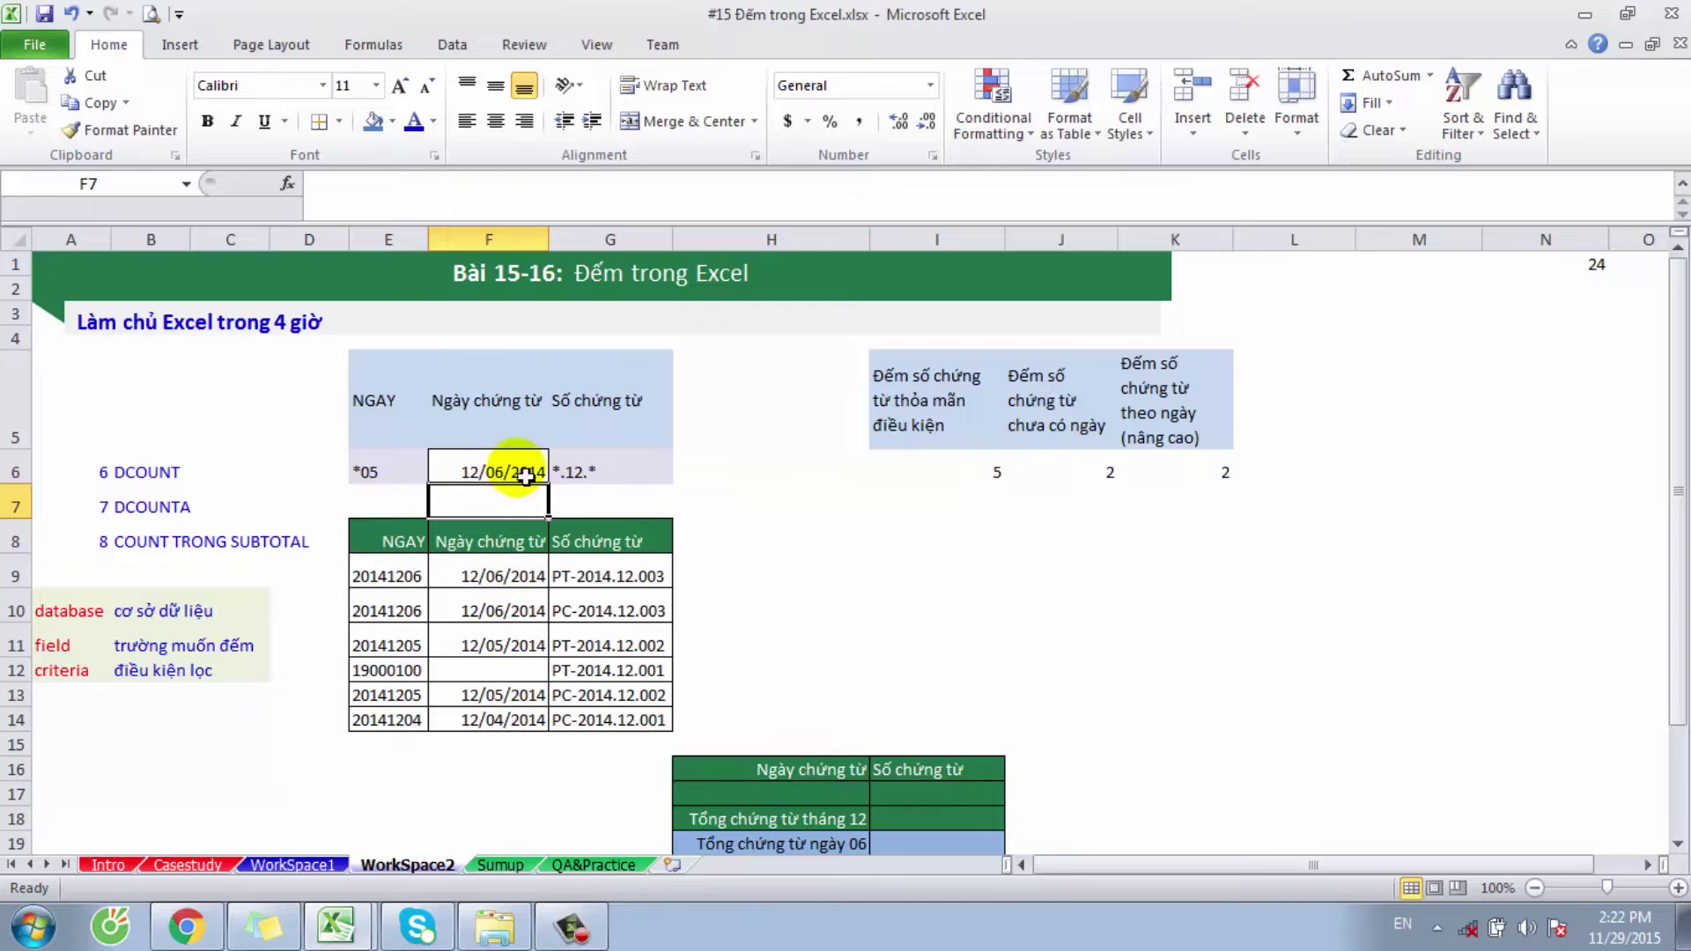
{"action": "left_click", "coordinate": [492, 468]}
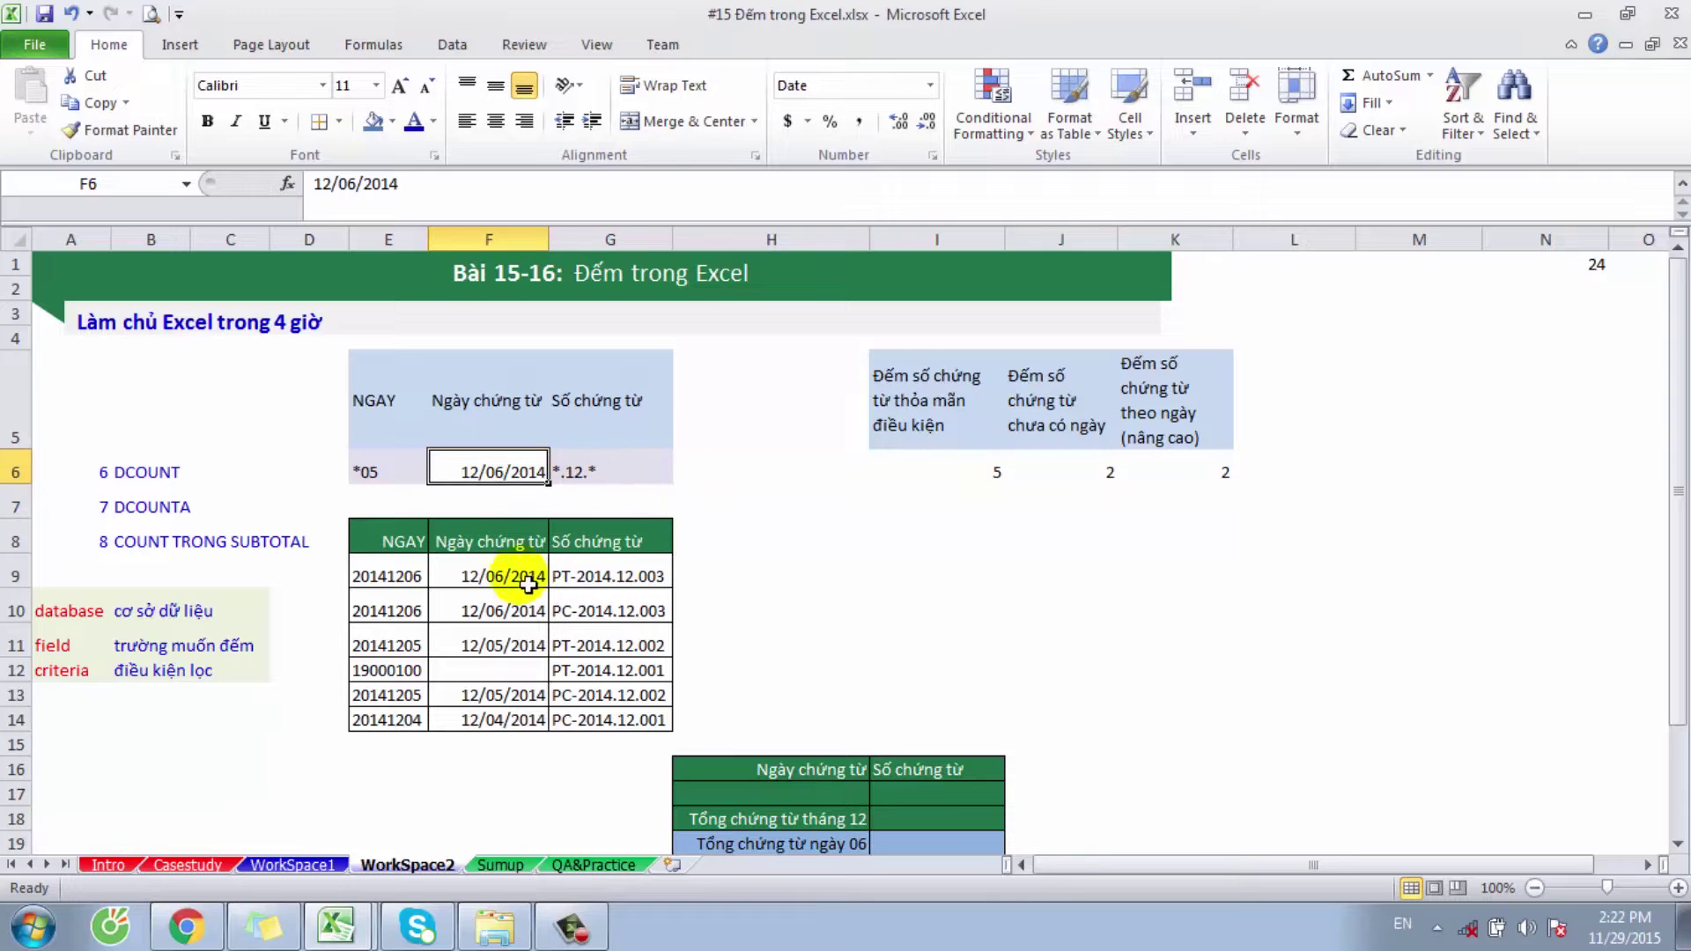
{"action": "left_click_drag", "start_coordinate": [475, 577], "coordinate": [604, 722]}
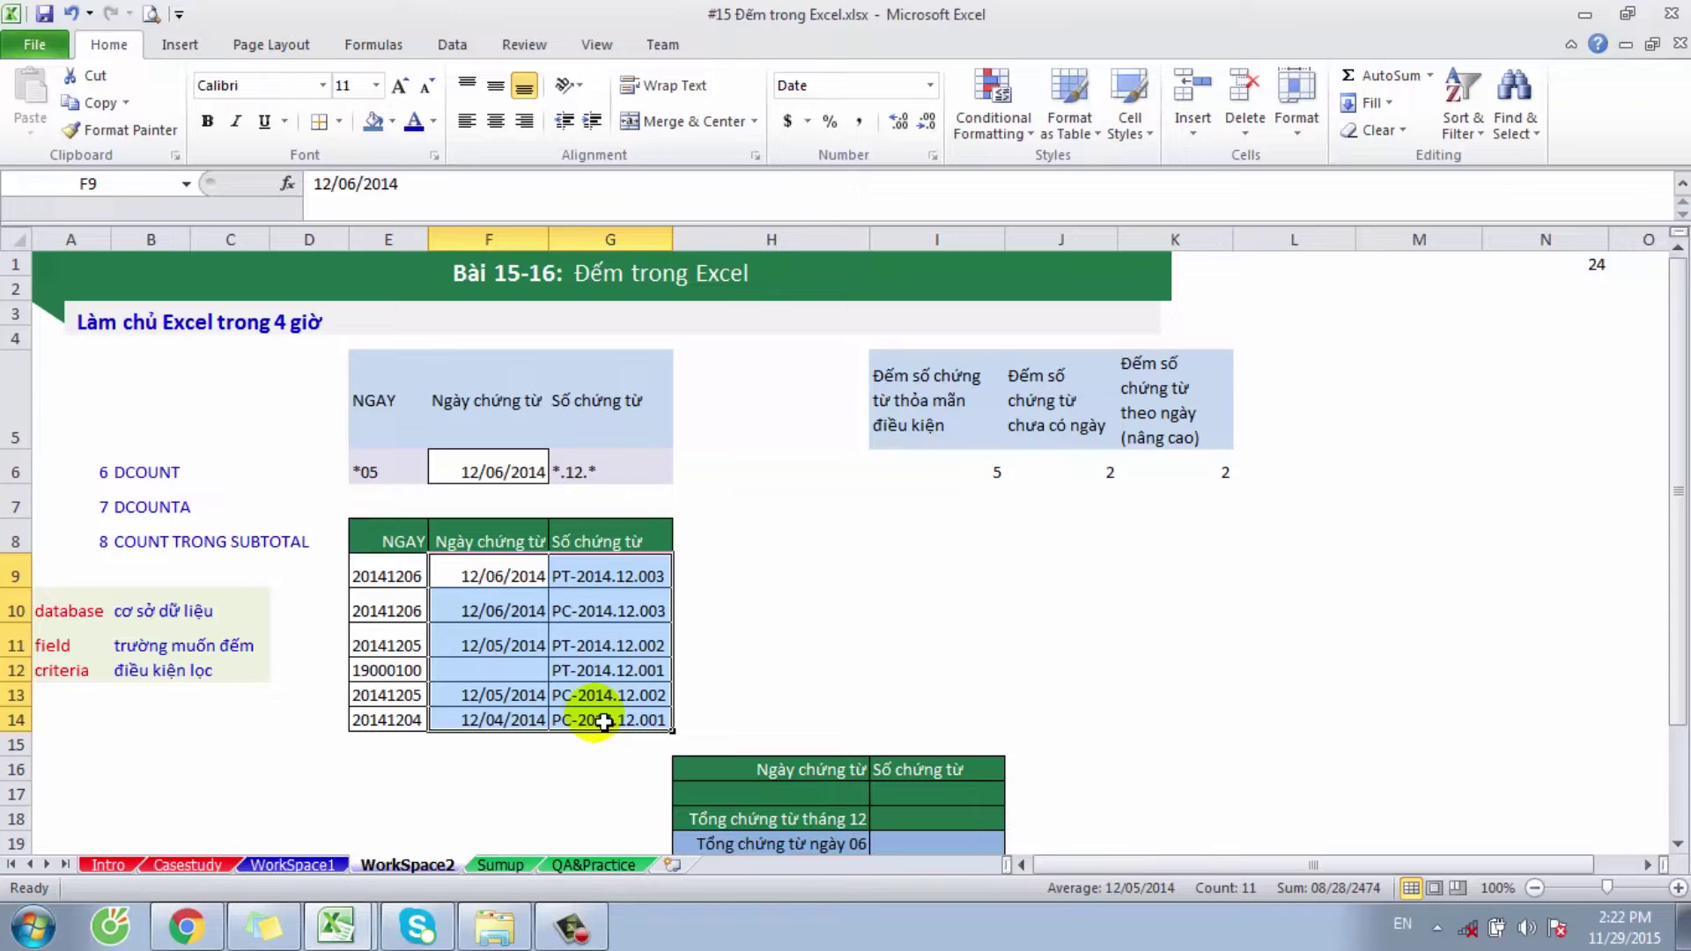
{"action": "left_click_drag", "start_coordinate": [495, 577], "coordinate": [517, 725]}
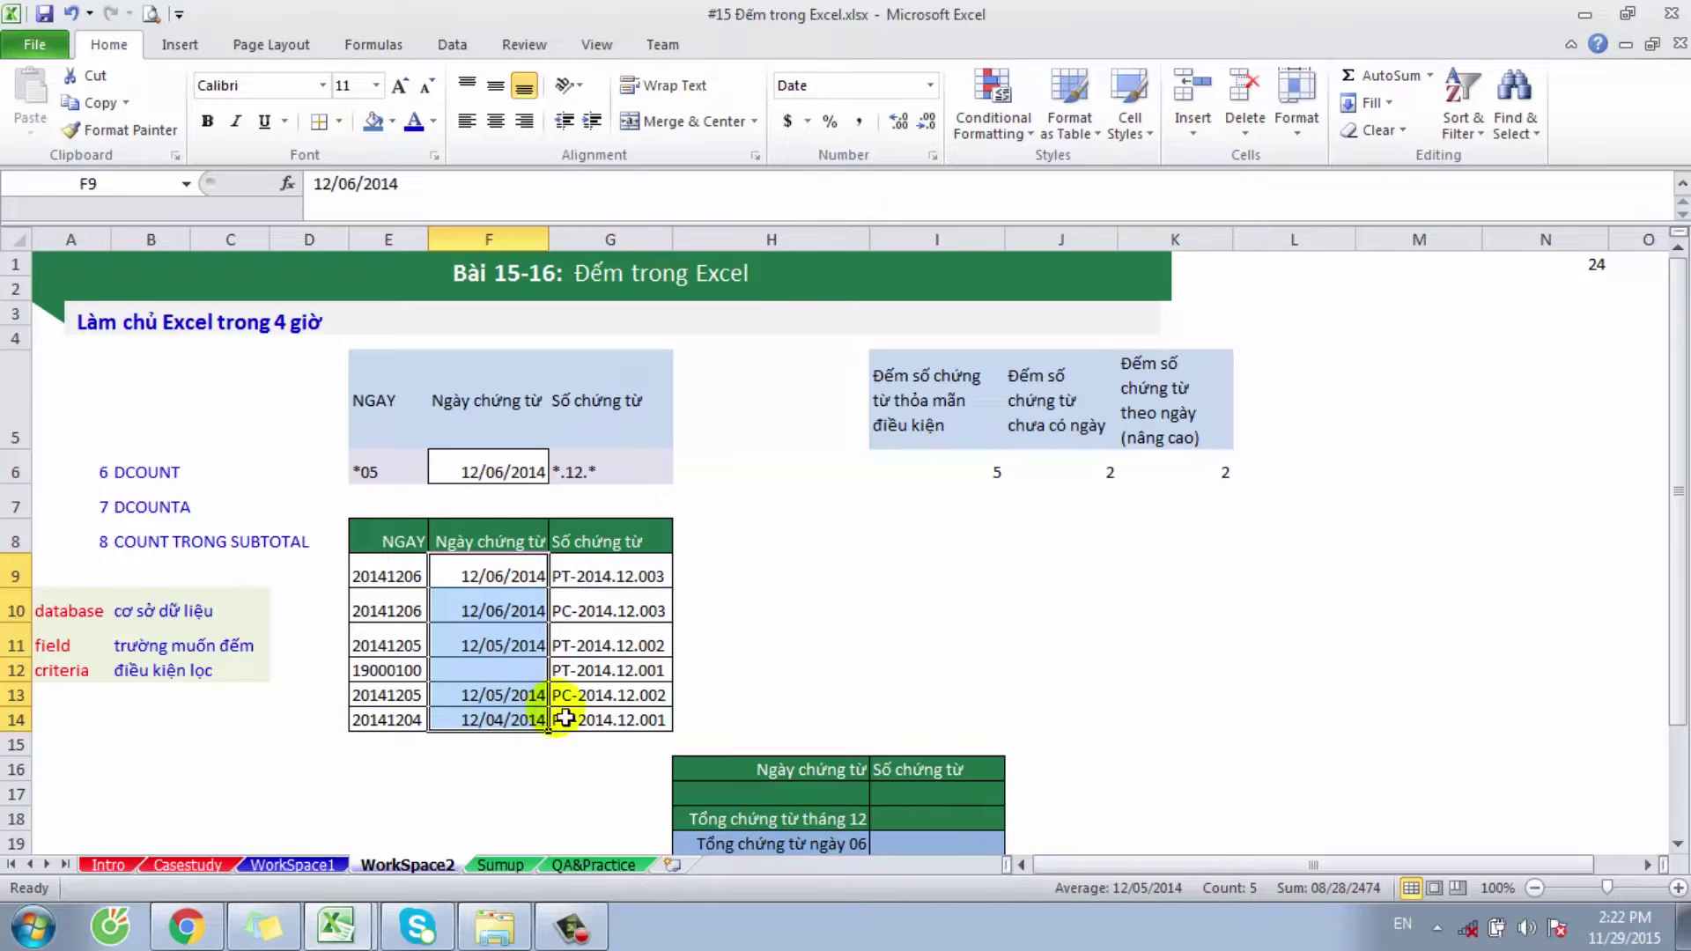
{"action": "left_click", "coordinate": [405, 541]}
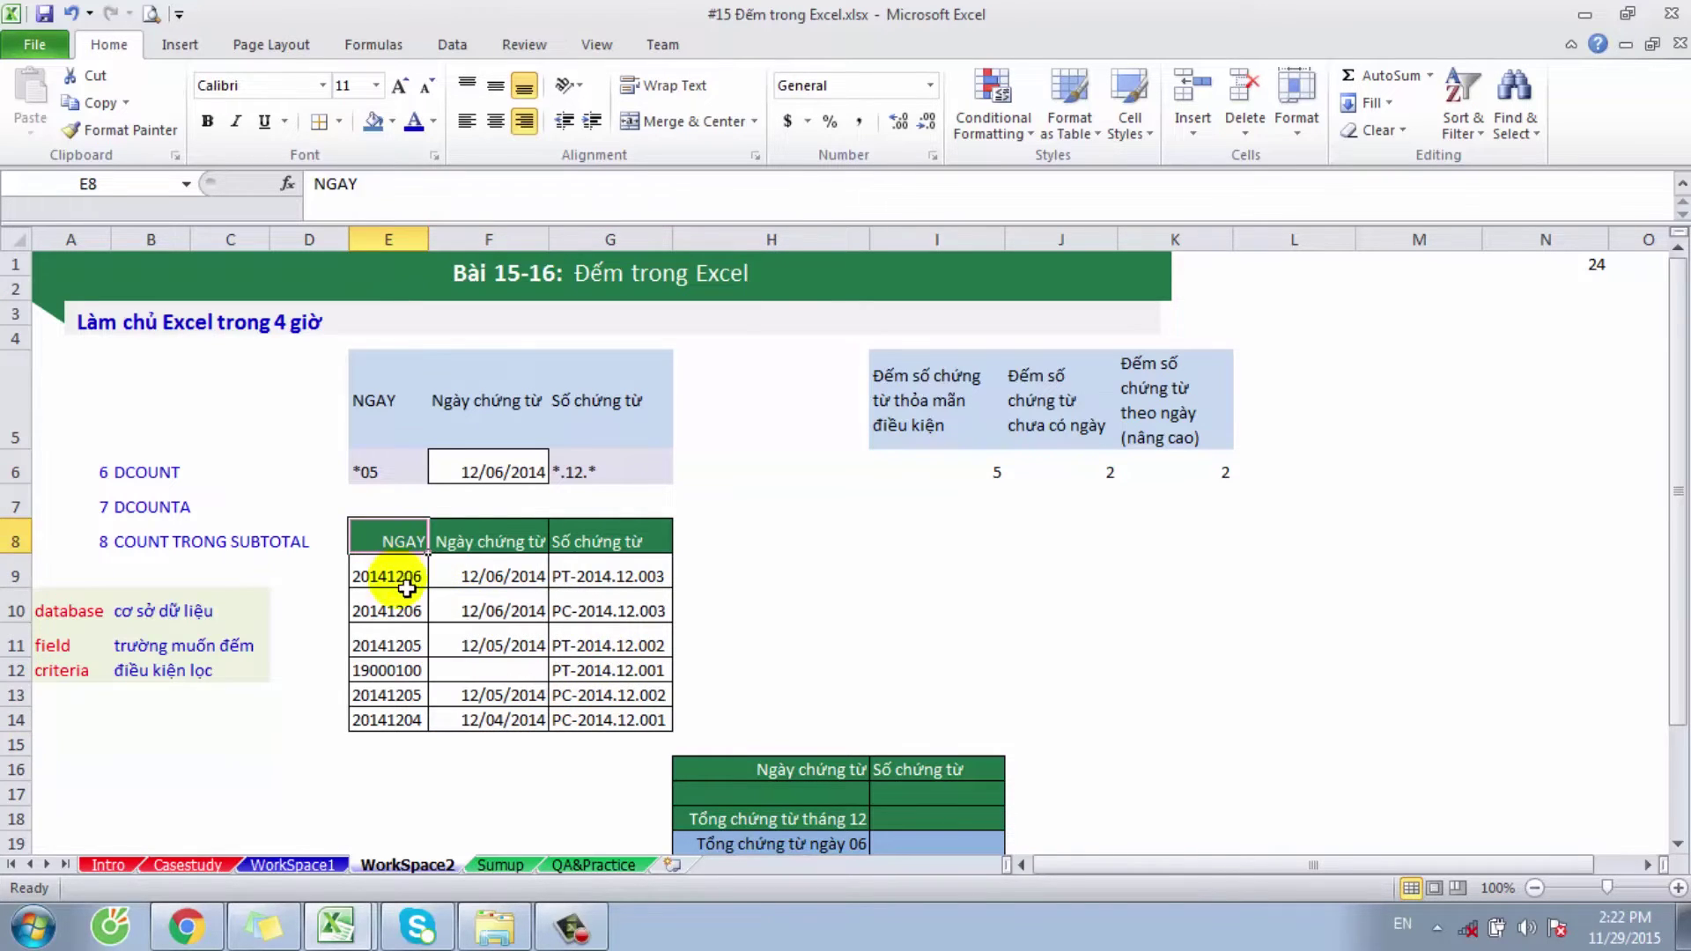
{"action": "left_click", "coordinate": [412, 577]}
{"action": "double_click", "coordinate": [412, 577]}
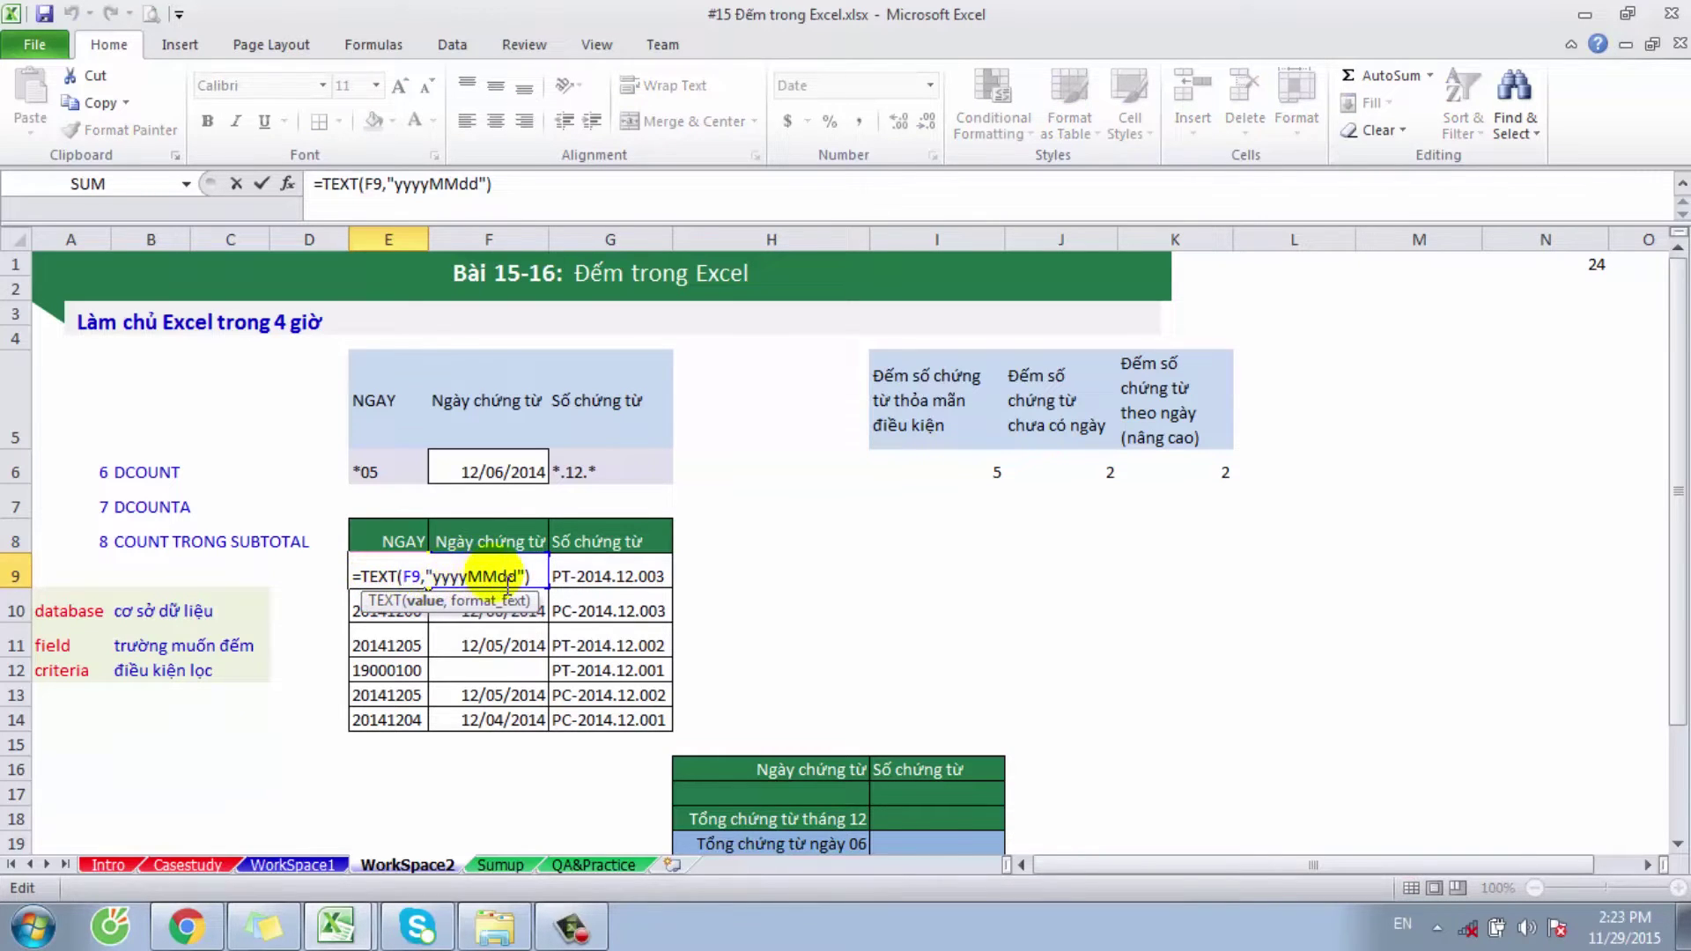
{"action": "key", "text": "Return"}
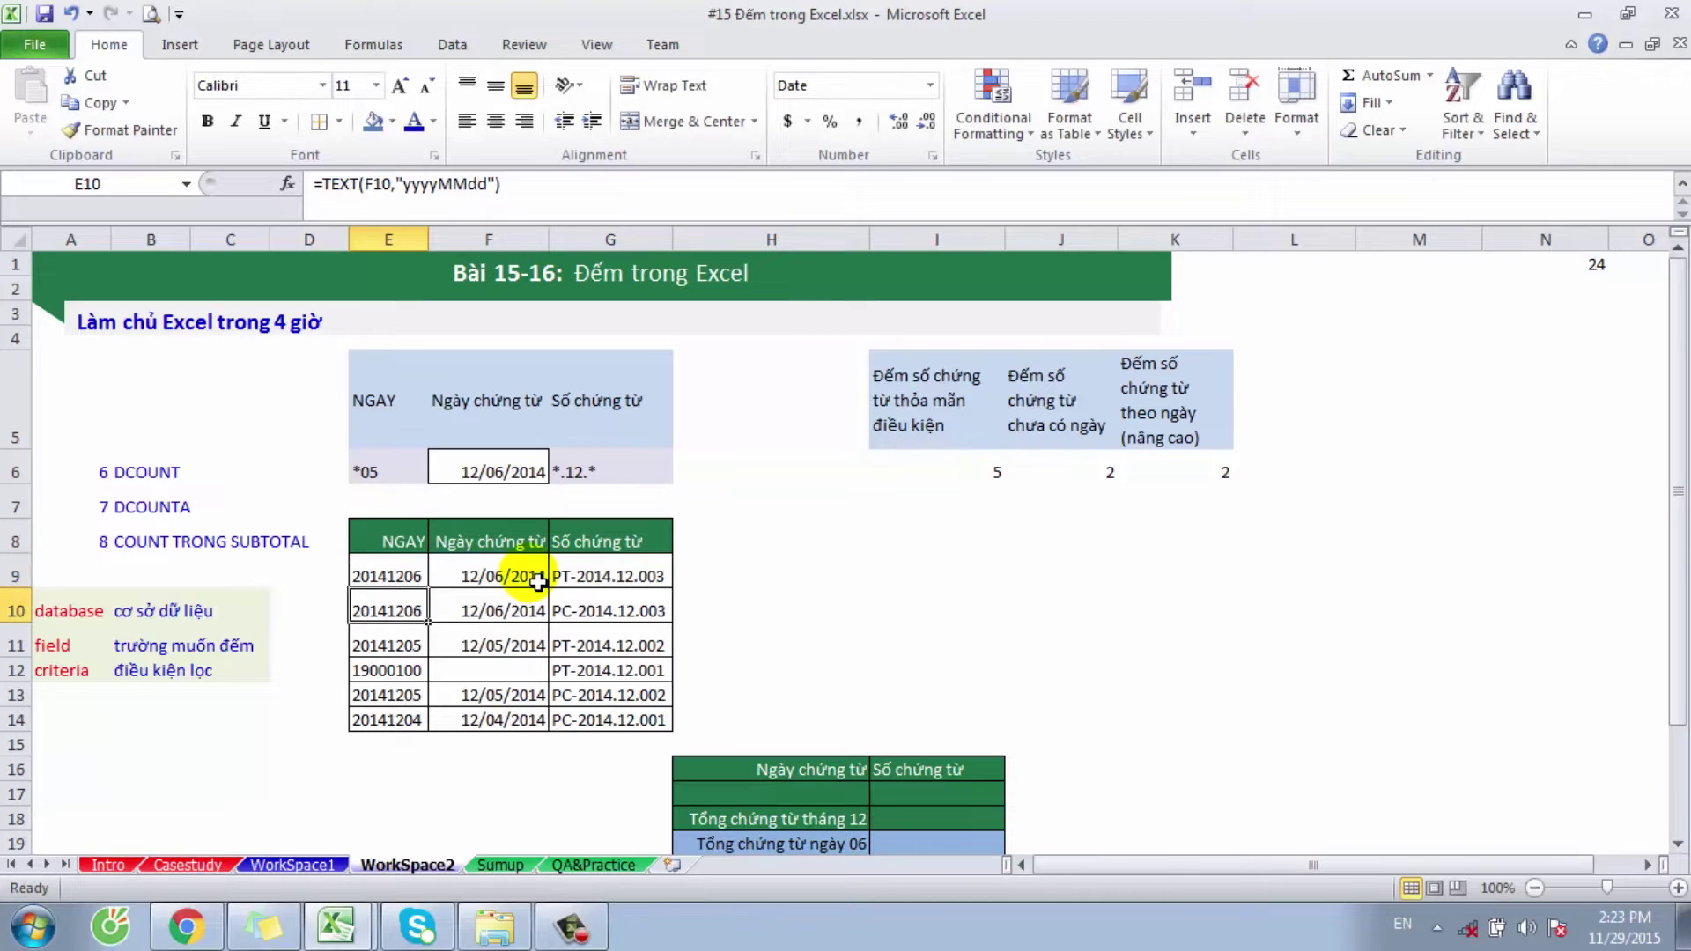
{"action": "left_click", "coordinate": [412, 583]}
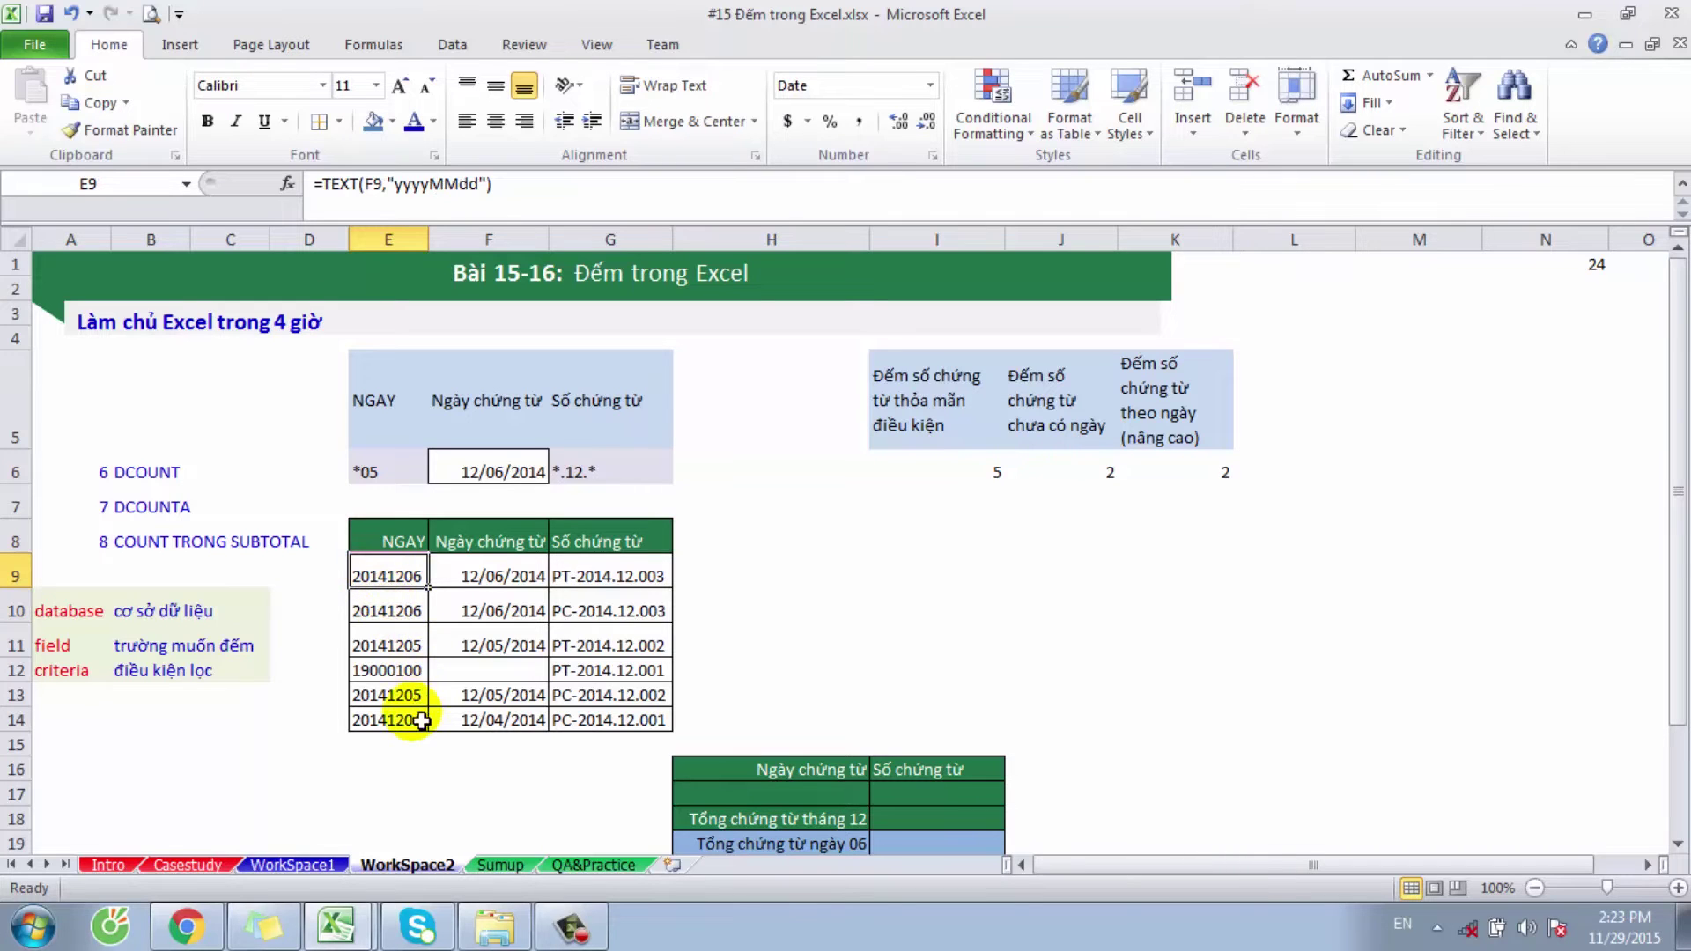
{"action": "left_click", "coordinate": [1209, 476]}
{"action": "double_click", "coordinate": [1209, 476]}
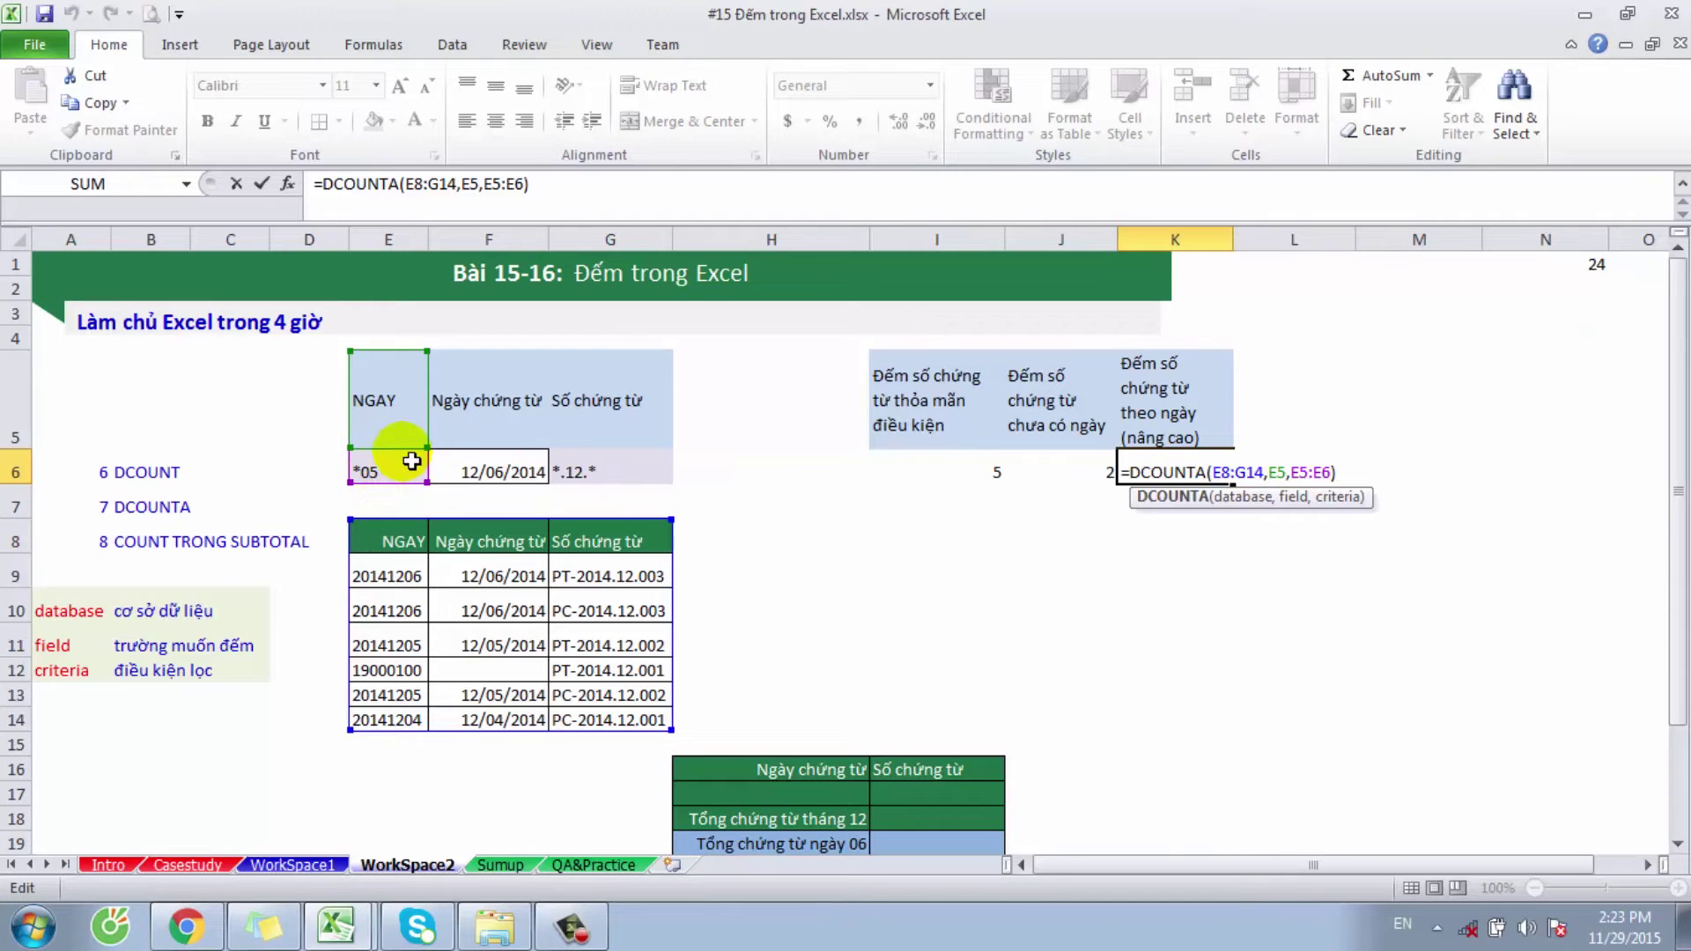
{"action": "key", "text": "Return"}
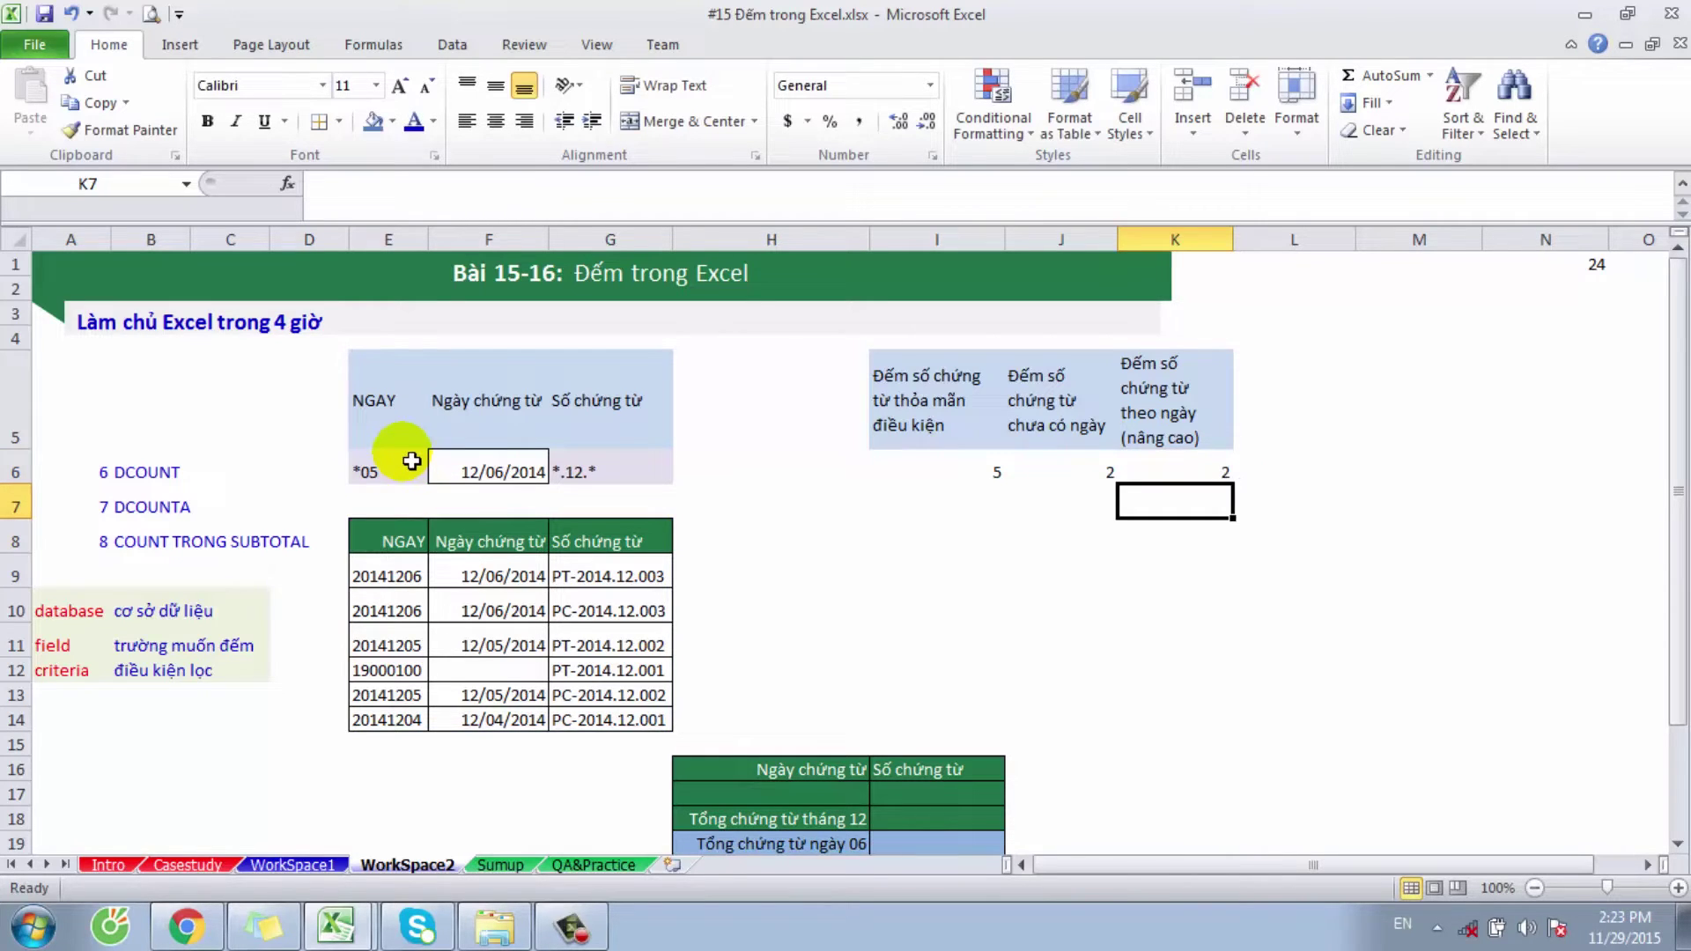
Step: Replace the *05 NGAY criterion in E6 with 2014*
{"action": "left_click", "coordinate": [374, 476]}
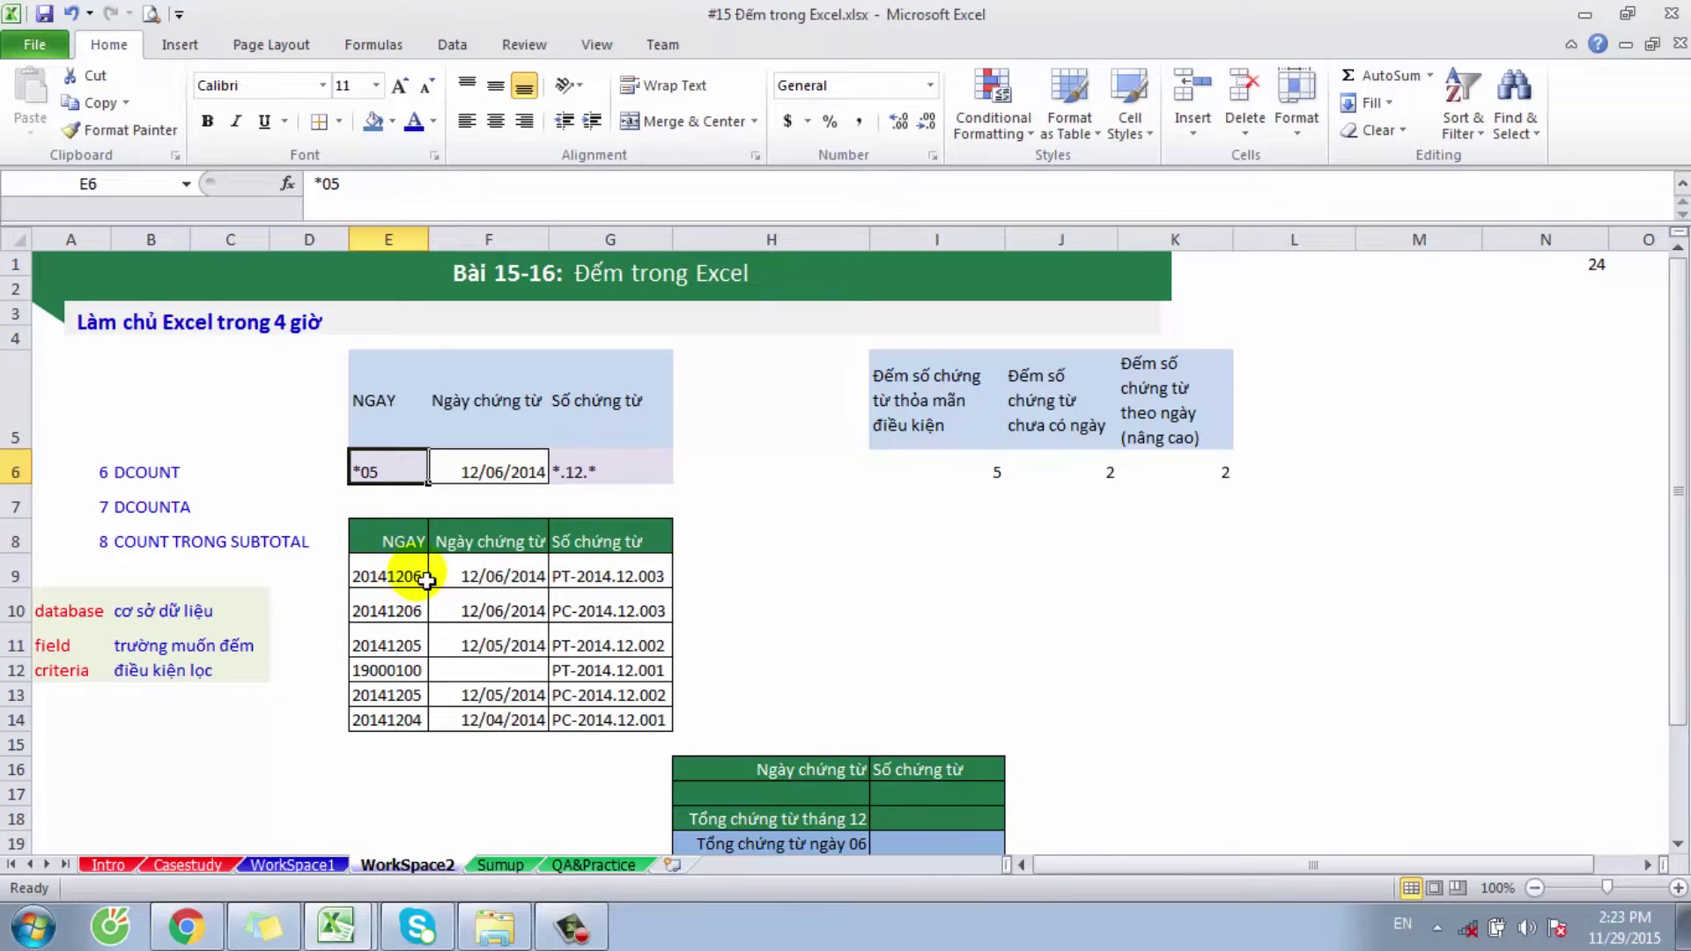
{"action": "double_click", "coordinate": [385, 476]}
{"action": "left_click_drag", "start_coordinate": [385, 475], "coordinate": [314, 483]}
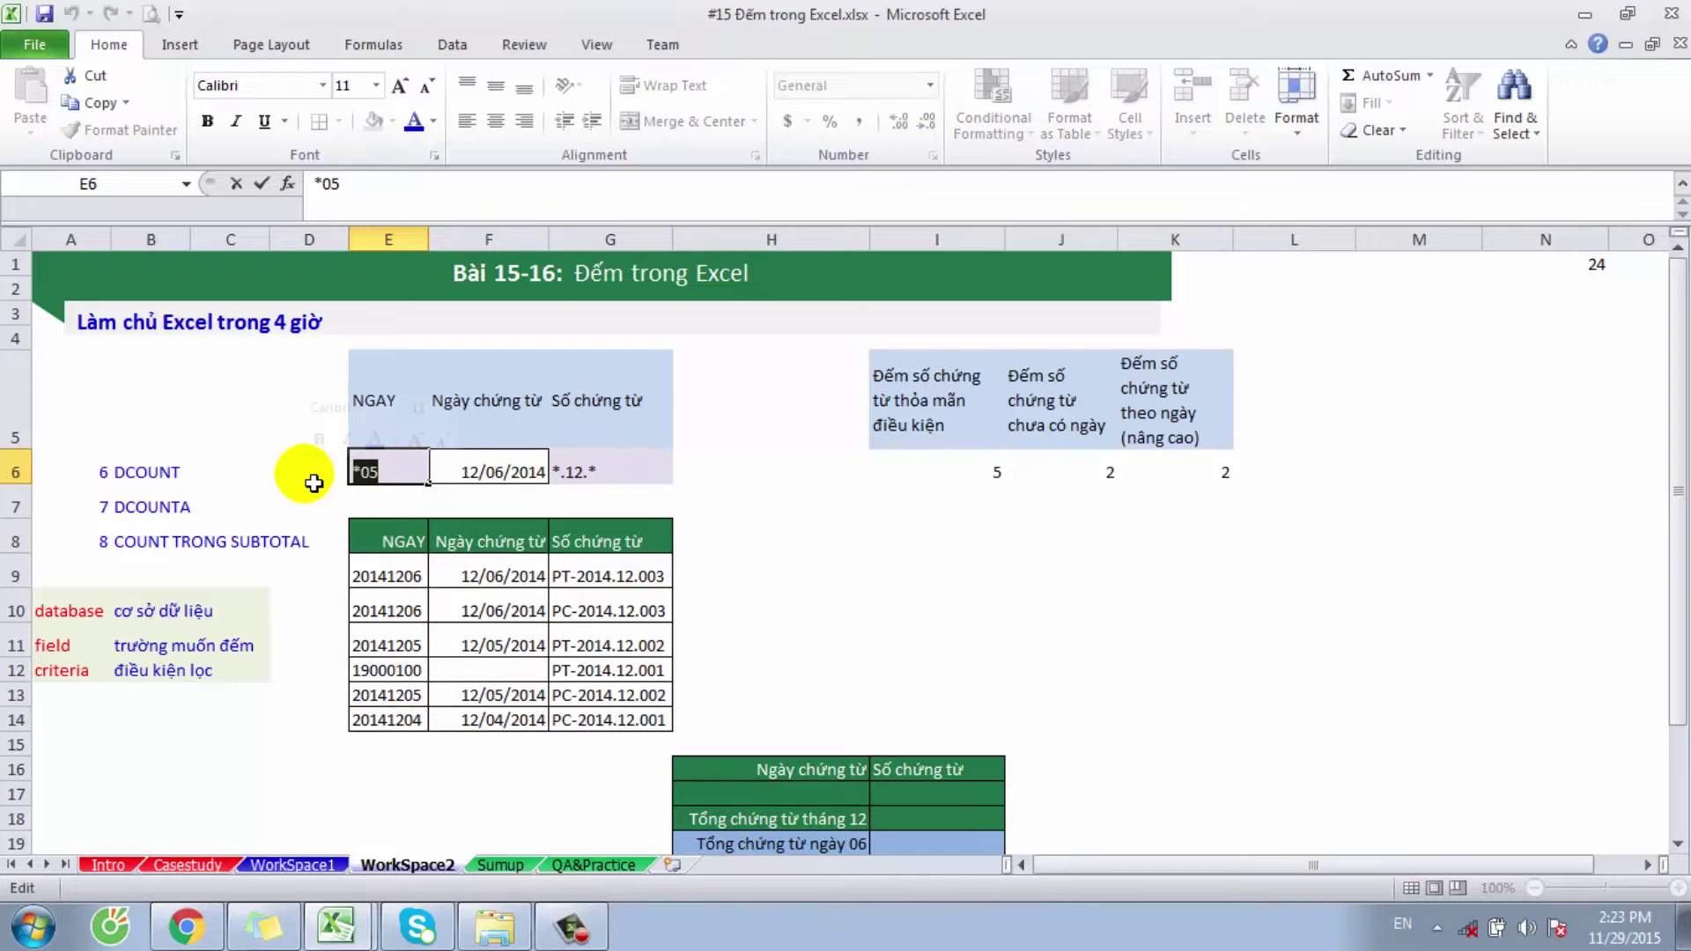
{"action": "type", "text": "2015"}
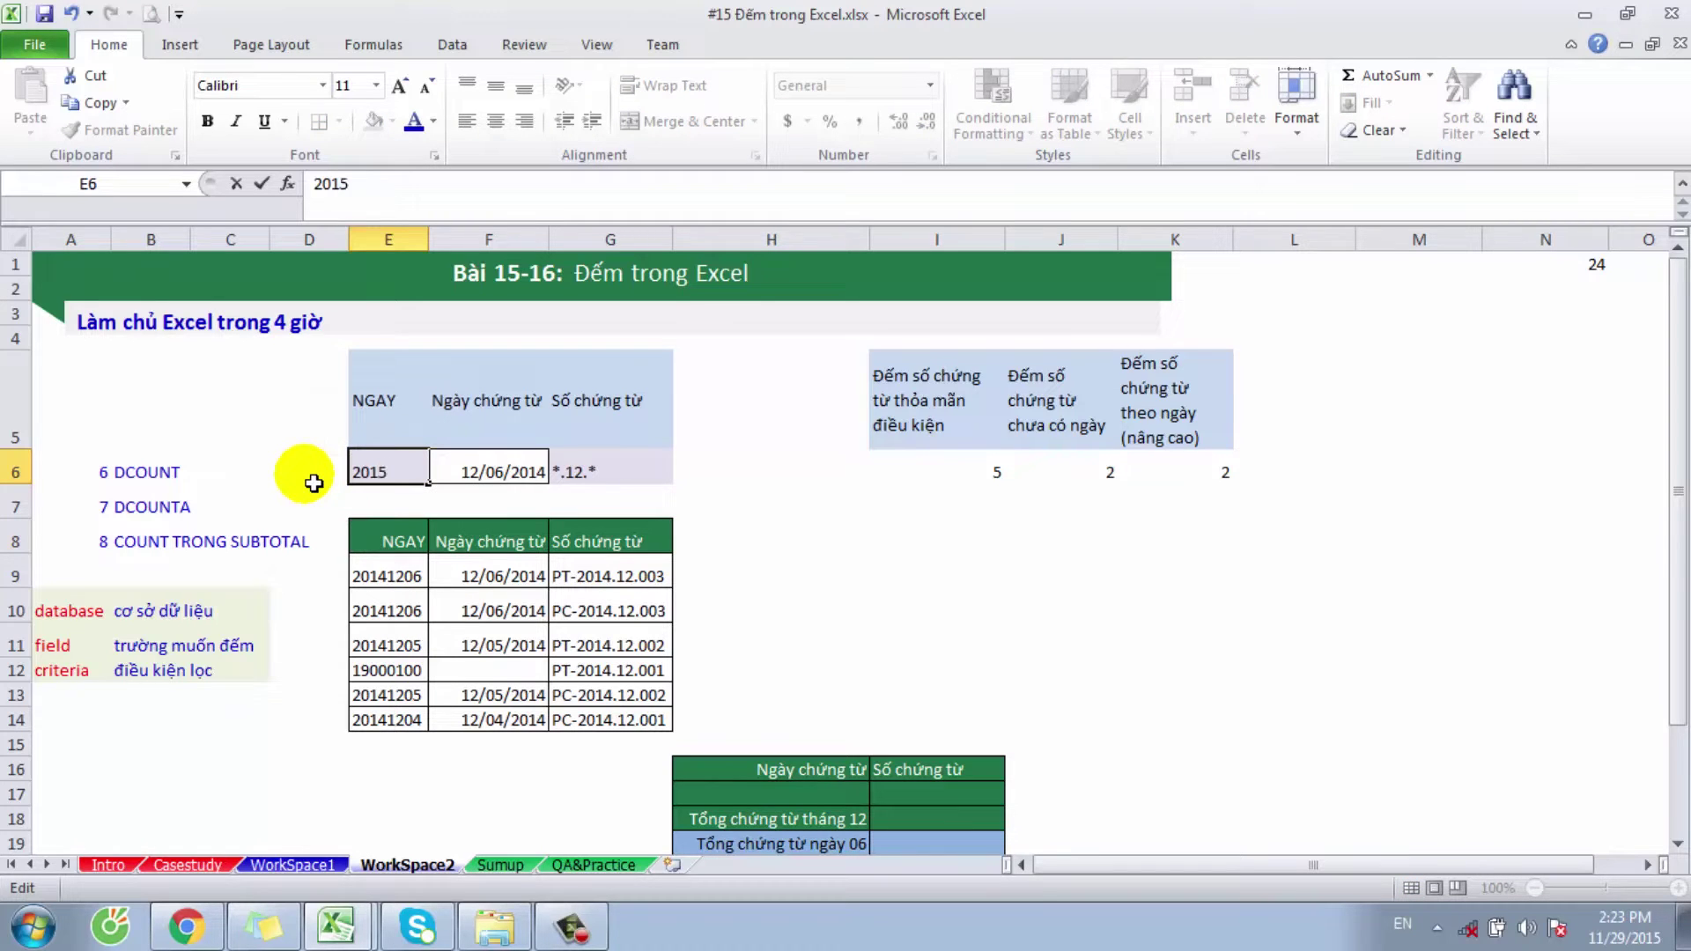
{"action": "key", "text": "BackSpace"}
{"action": "type", "text": "4*"}
{"action": "key", "text": "Return"}
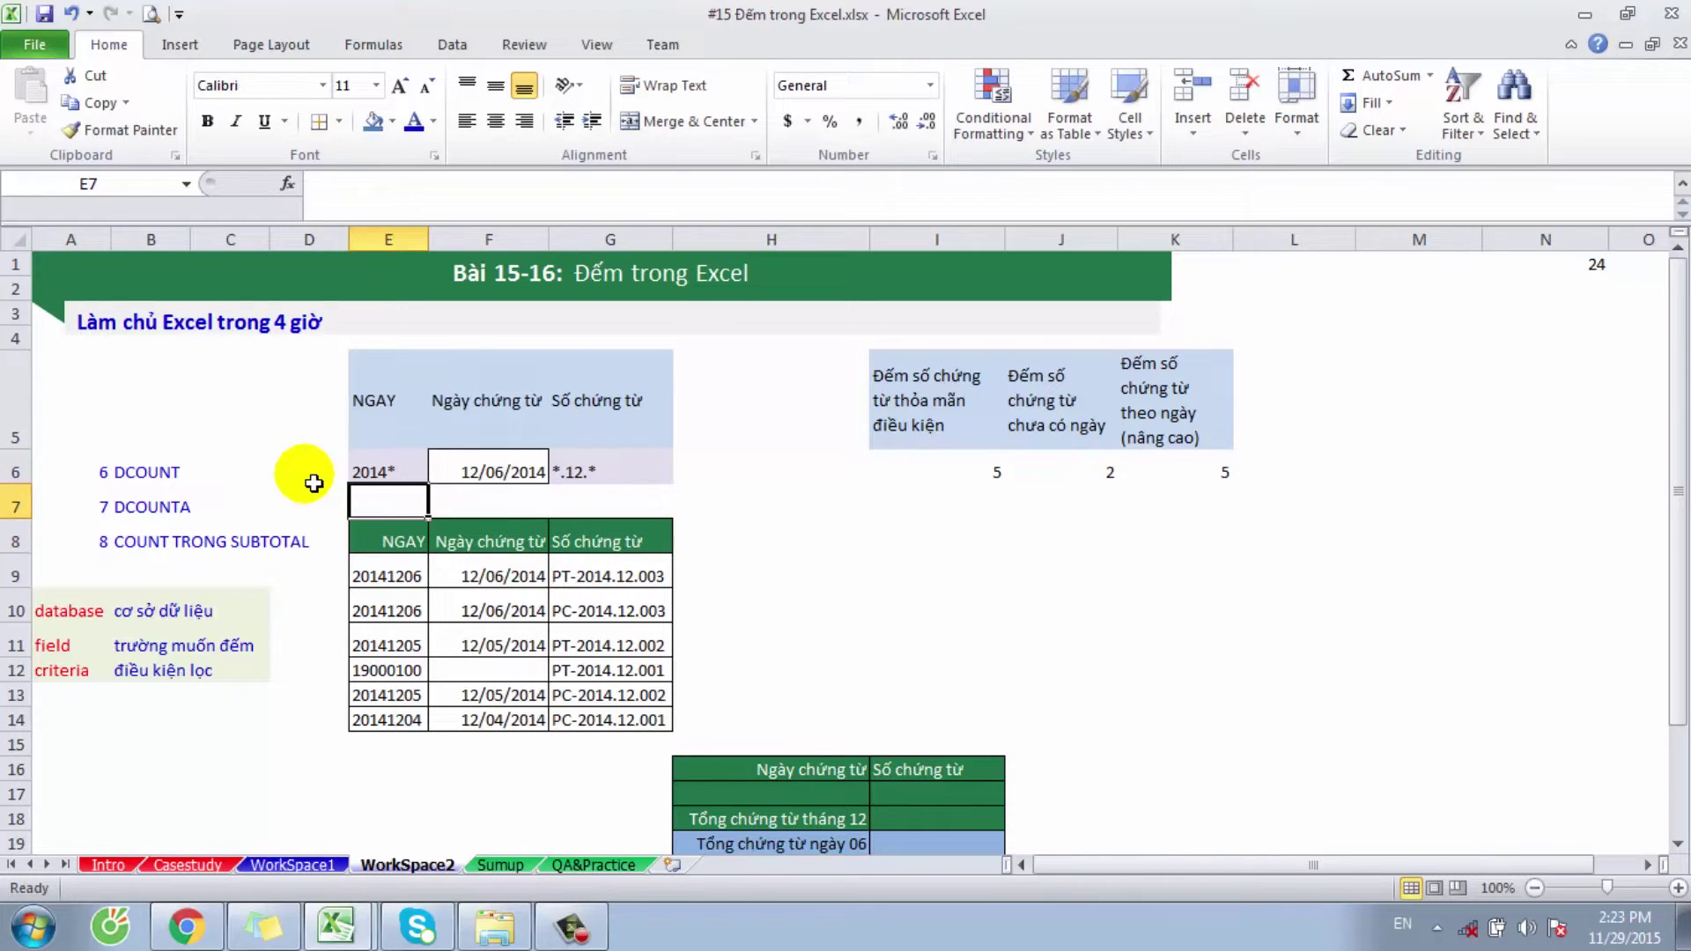
Step: Change the NGAY criterion to *12*, then refine it to ????12??
{"action": "key", "text": "Up"}
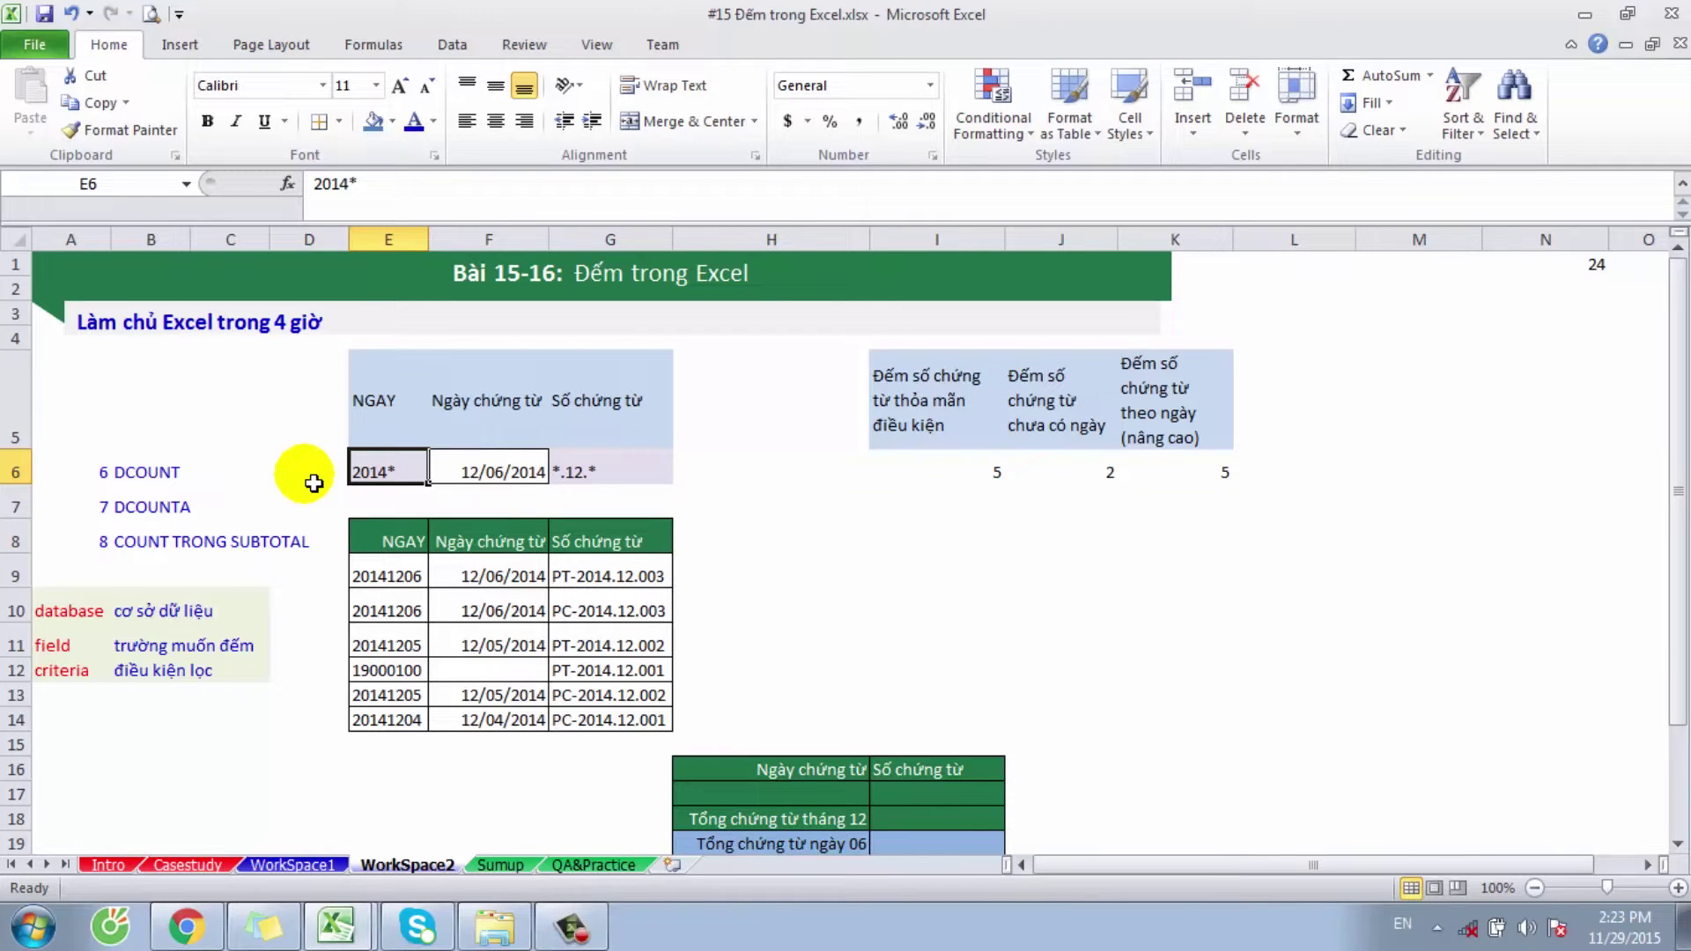
{"action": "type", "text": "*12*"}
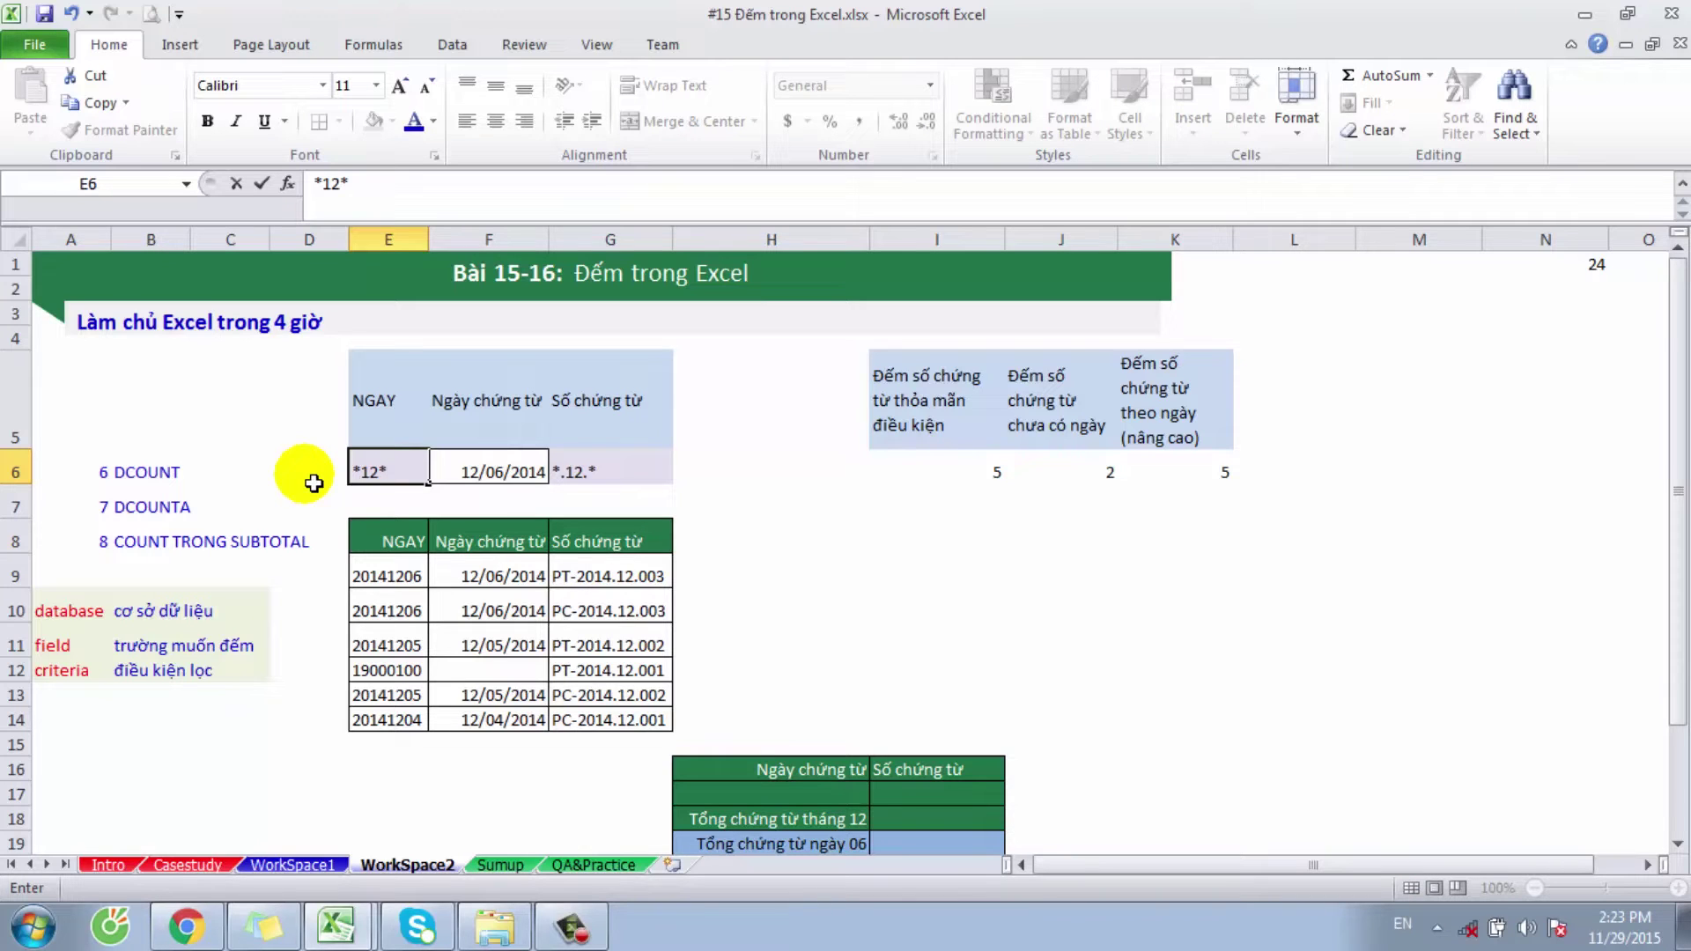
{"action": "left_click", "coordinate": [313, 483]}
{"action": "key", "text": "Right"}
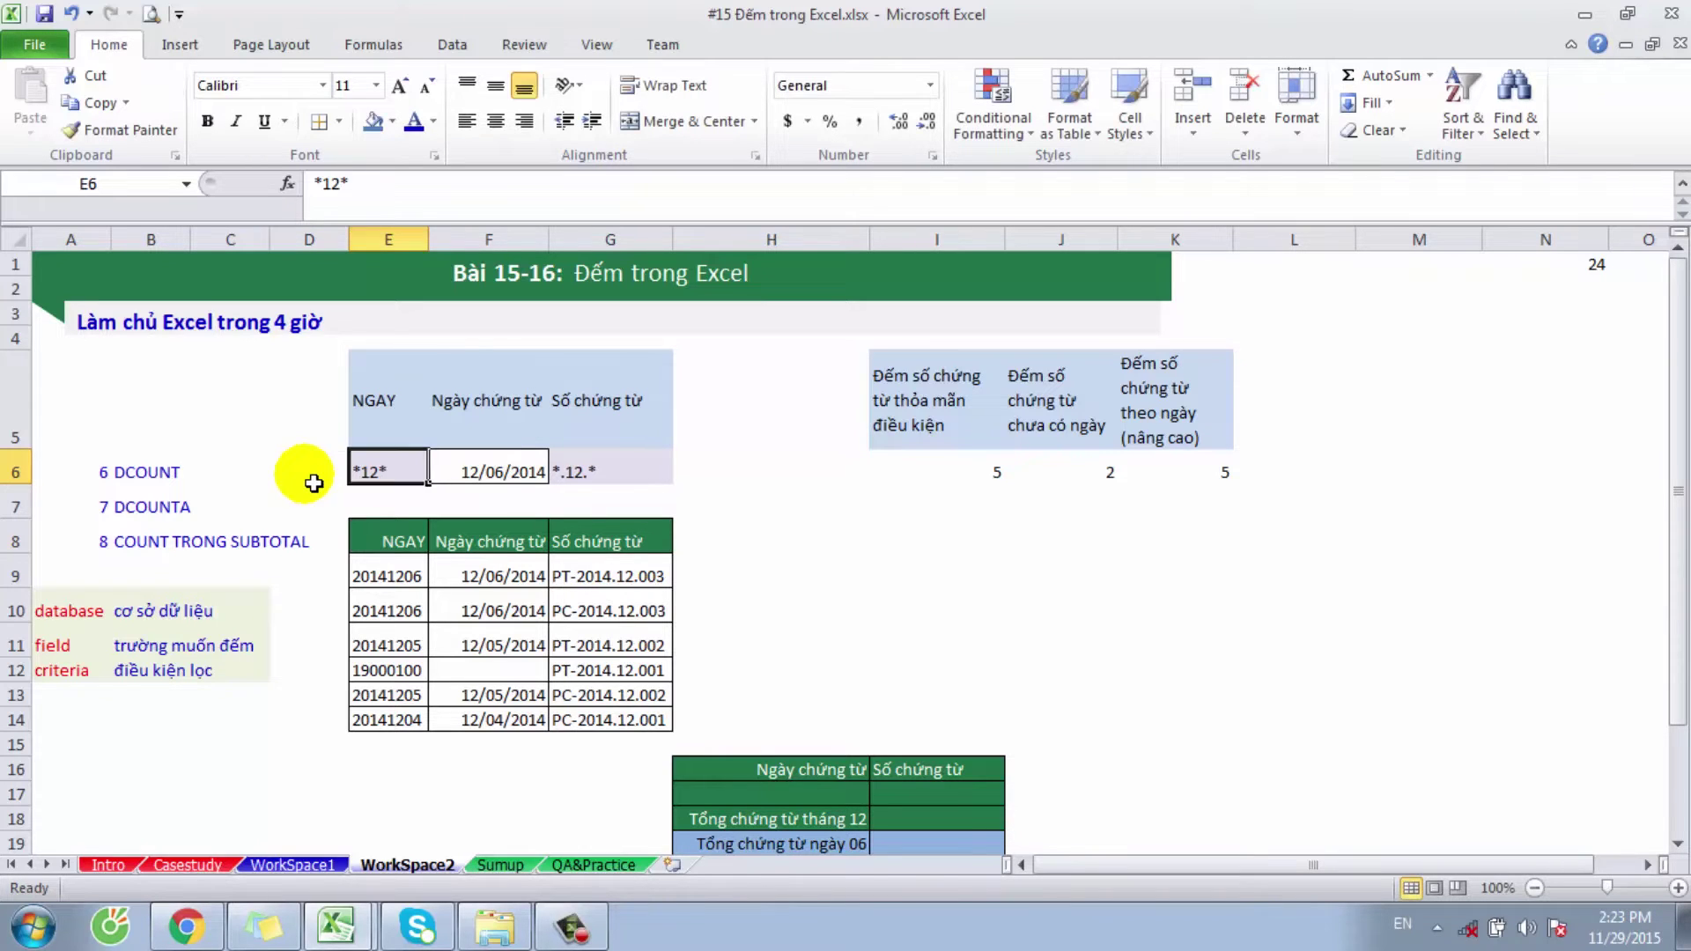
{"action": "key", "text": "F2"}
{"action": "key", "text": "Left"}
{"action": "key", "text": "BackSpace"}
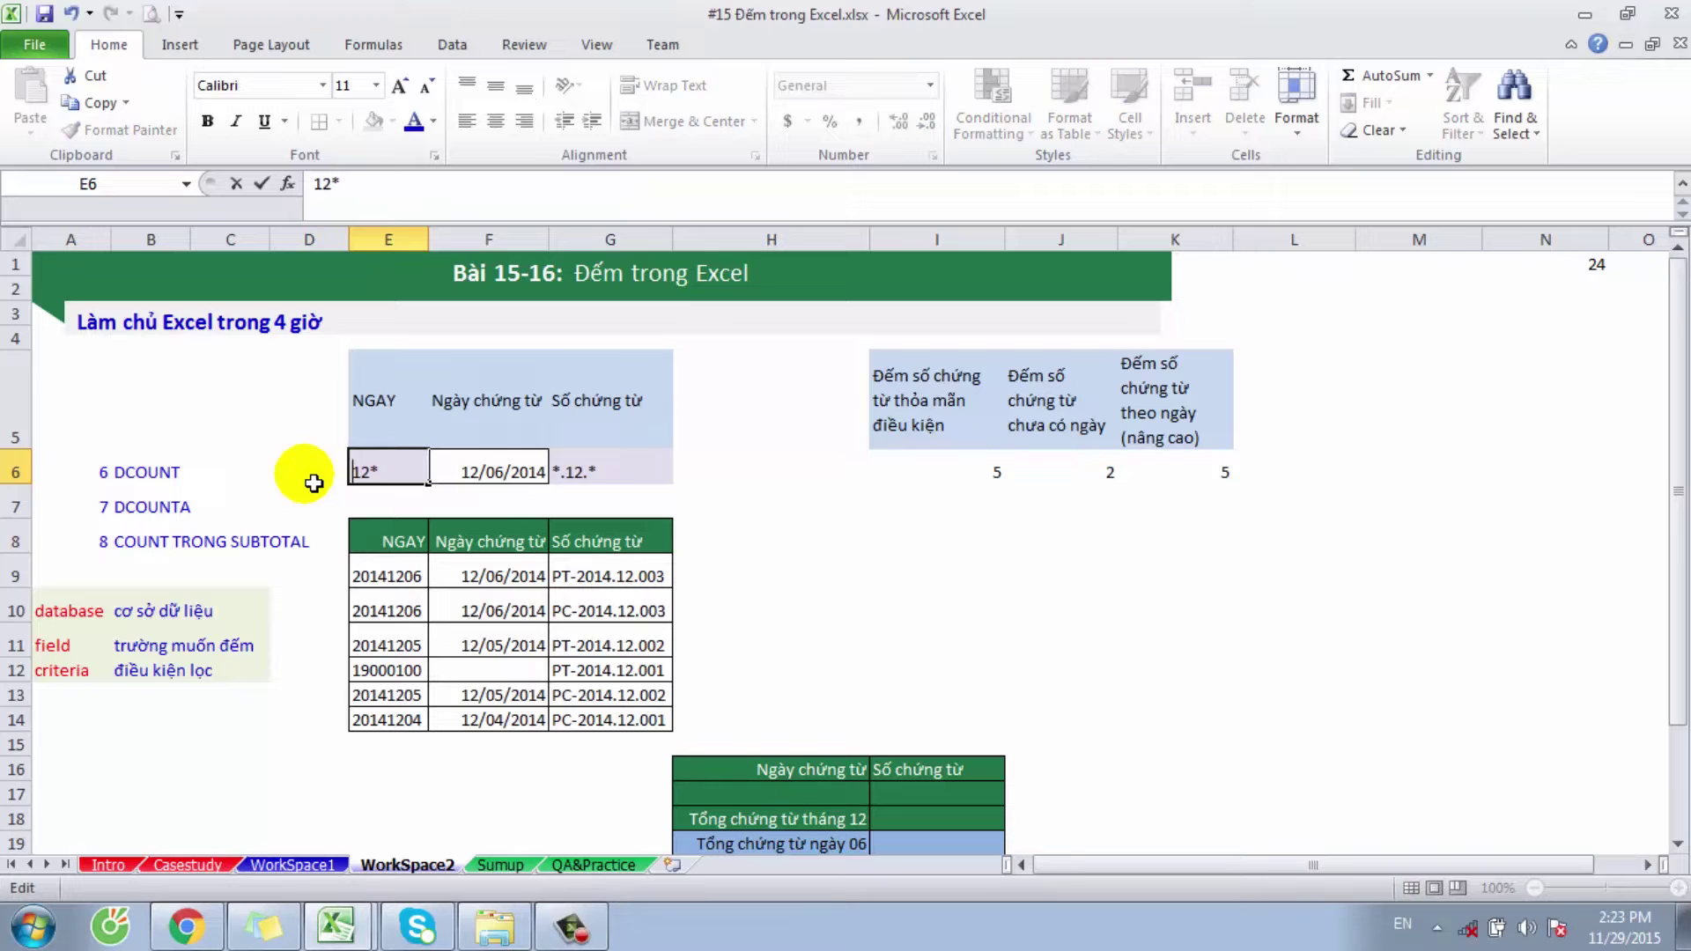
{"action": "type", "text": "????"}
{"action": "key", "text": "Right"}
{"action": "key", "text": "Right"}
{"action": "key", "text": "shift+Right"}
{"action": "type", "text": "??"}
{"action": "key", "text": "Return"}
{"action": "key", "text": "Up"}
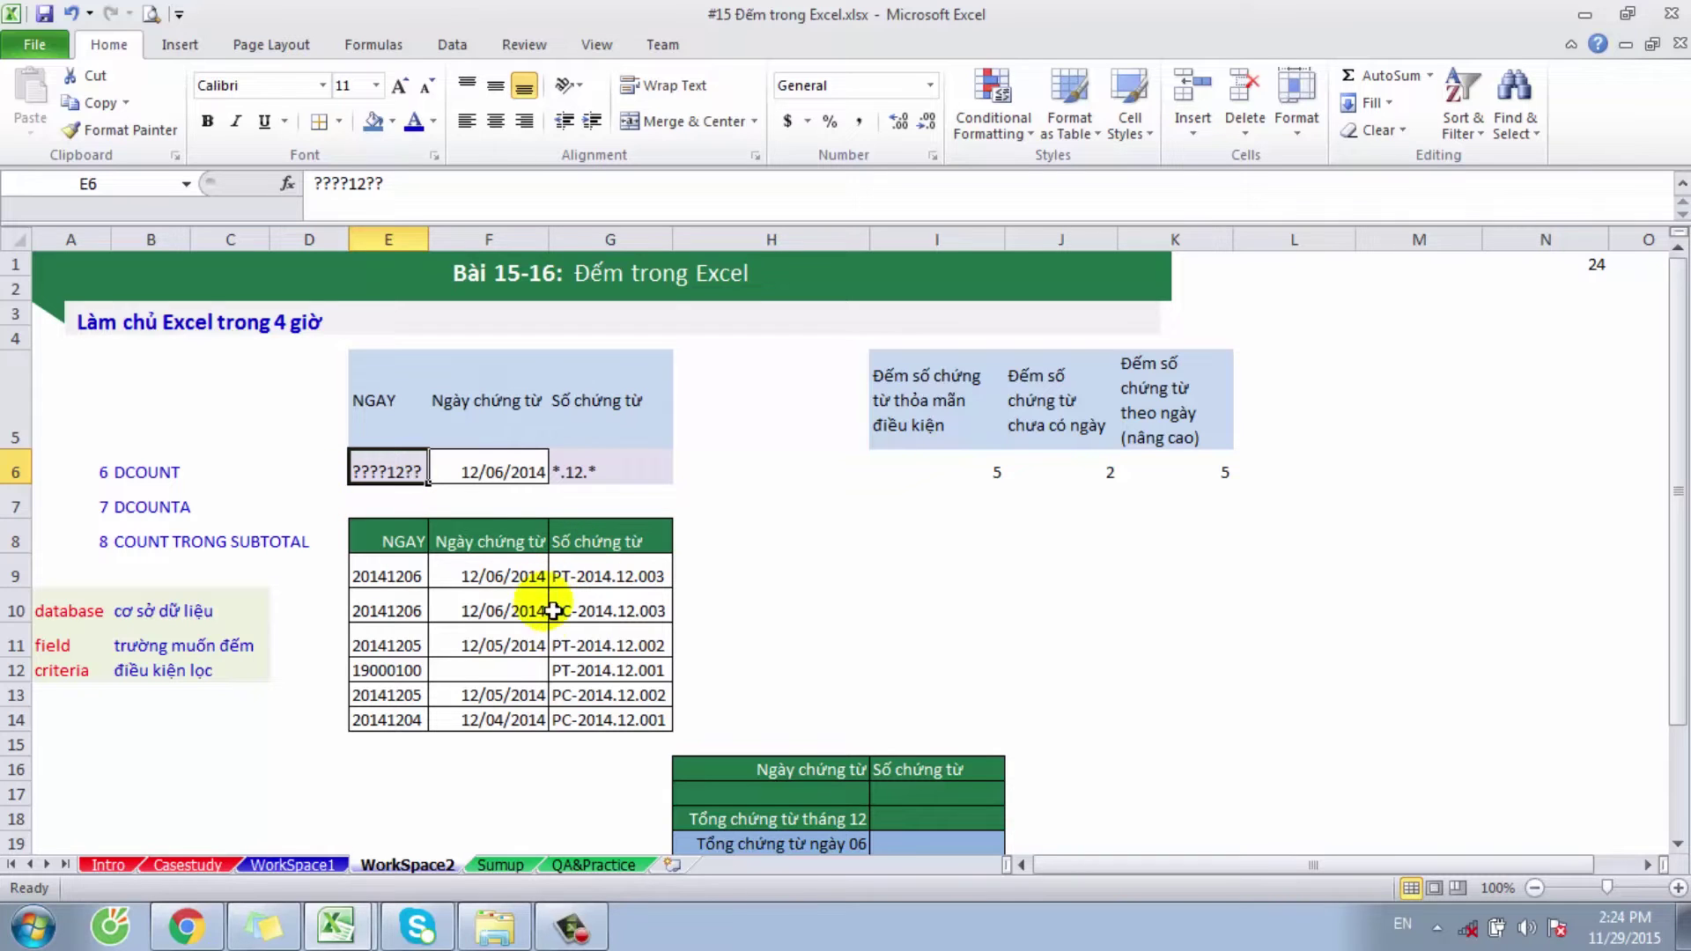
Step: Change the voucher date in F11 to 11/05/2014, dropping the K6 count to 4
{"action": "double_click", "coordinate": [486, 649]}
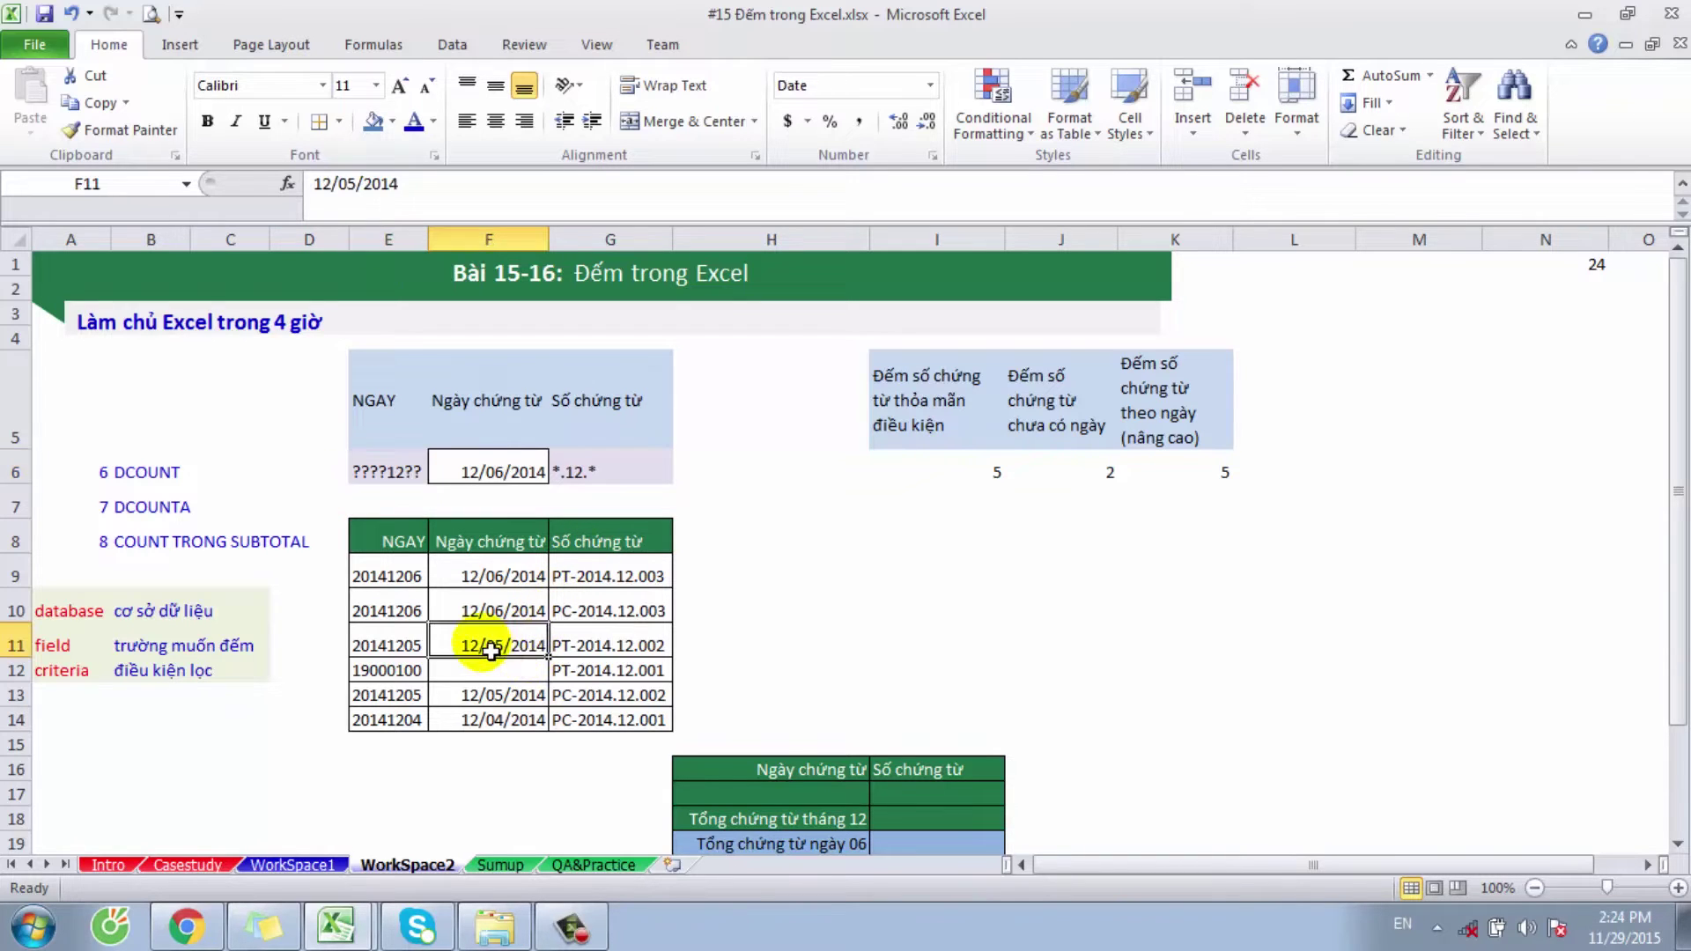
{"action": "key", "text": "BackSpace"}
{"action": "type", "text": "1"}
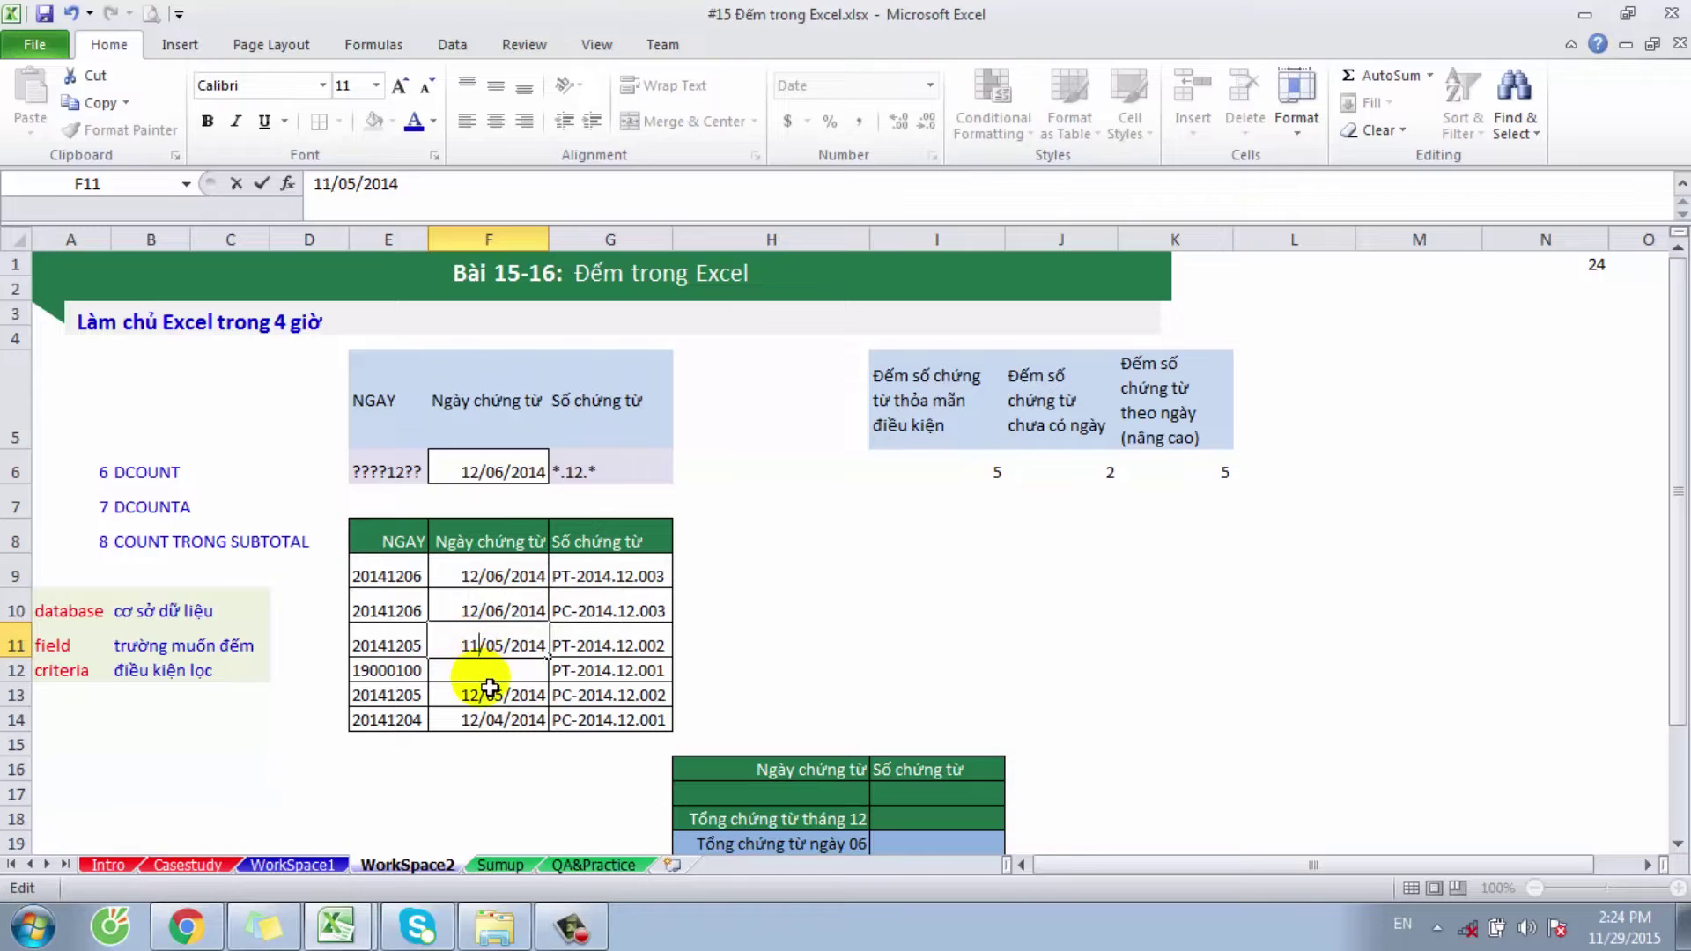
{"action": "key", "text": "Return"}
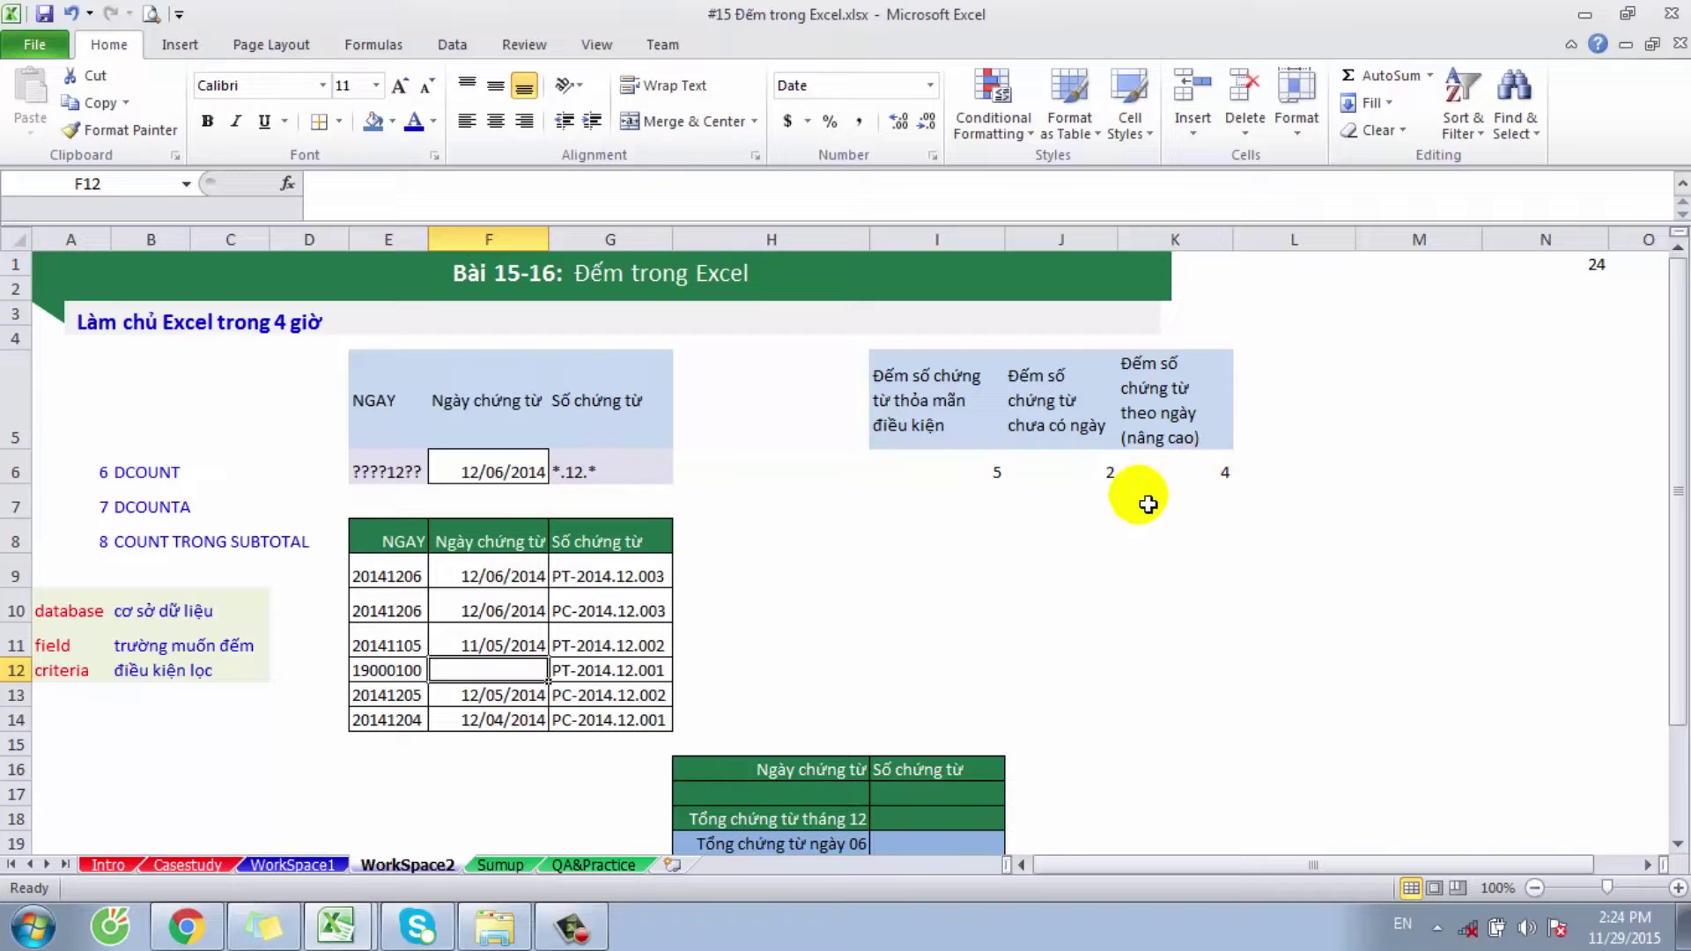
{"action": "left_click", "coordinate": [1315, 469]}
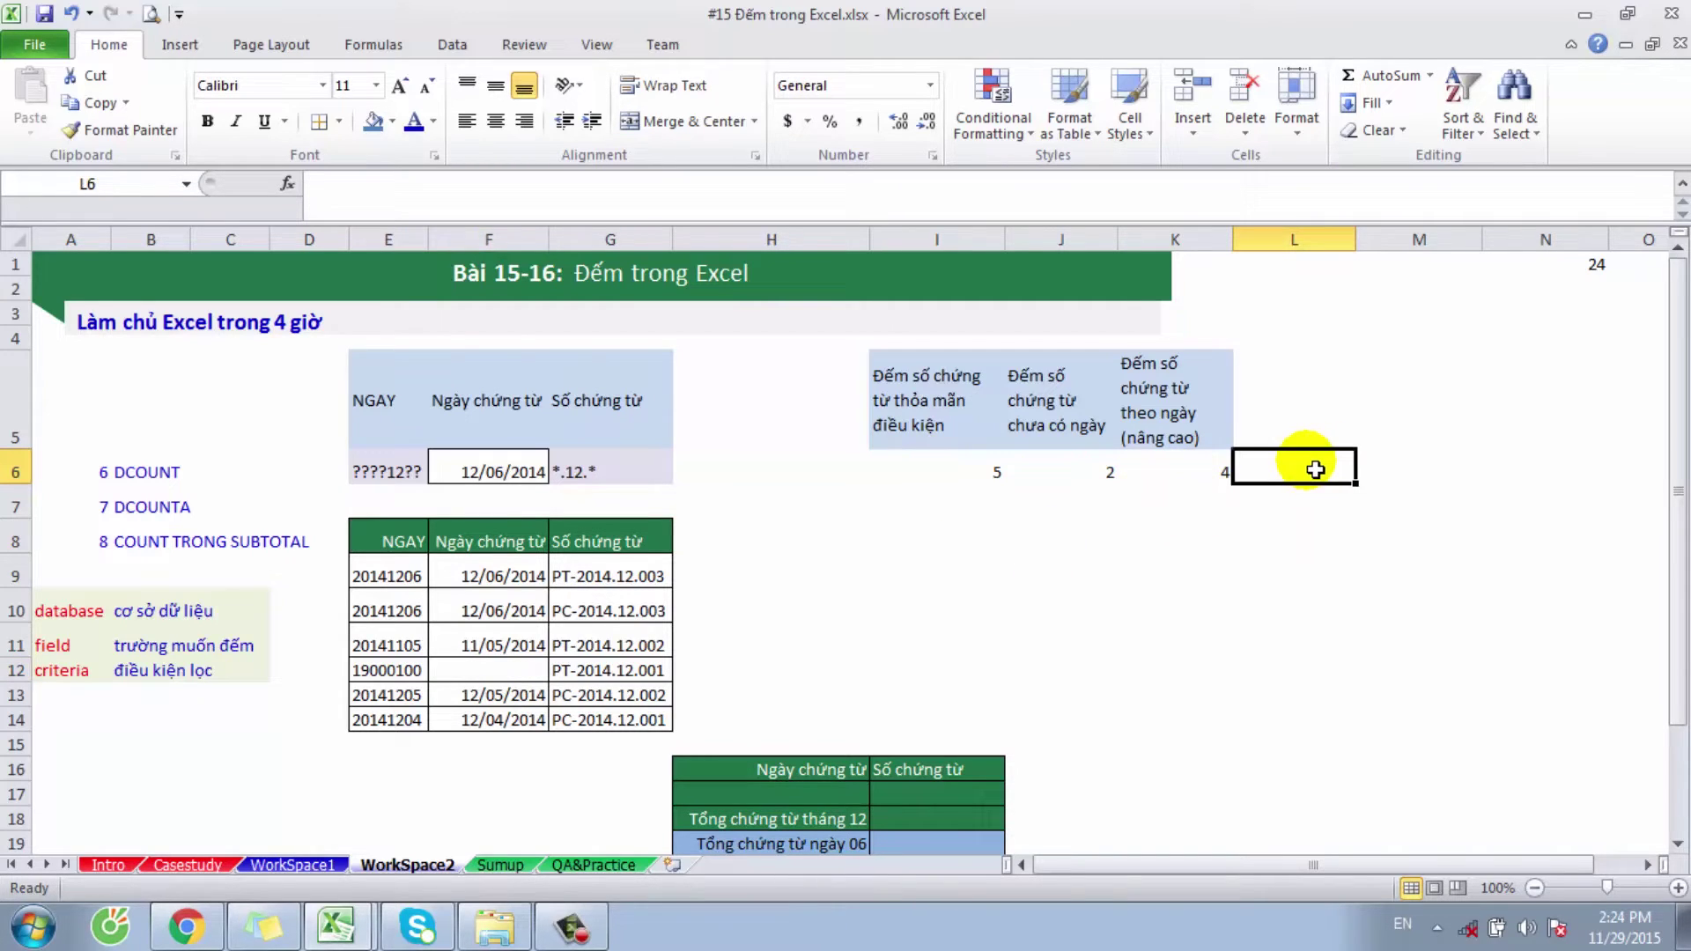
Step: Enter =DCOUNTA(E8:G14,G8,E5:G6) in L6, which returns 2
{"action": "type", "text": "=d"}
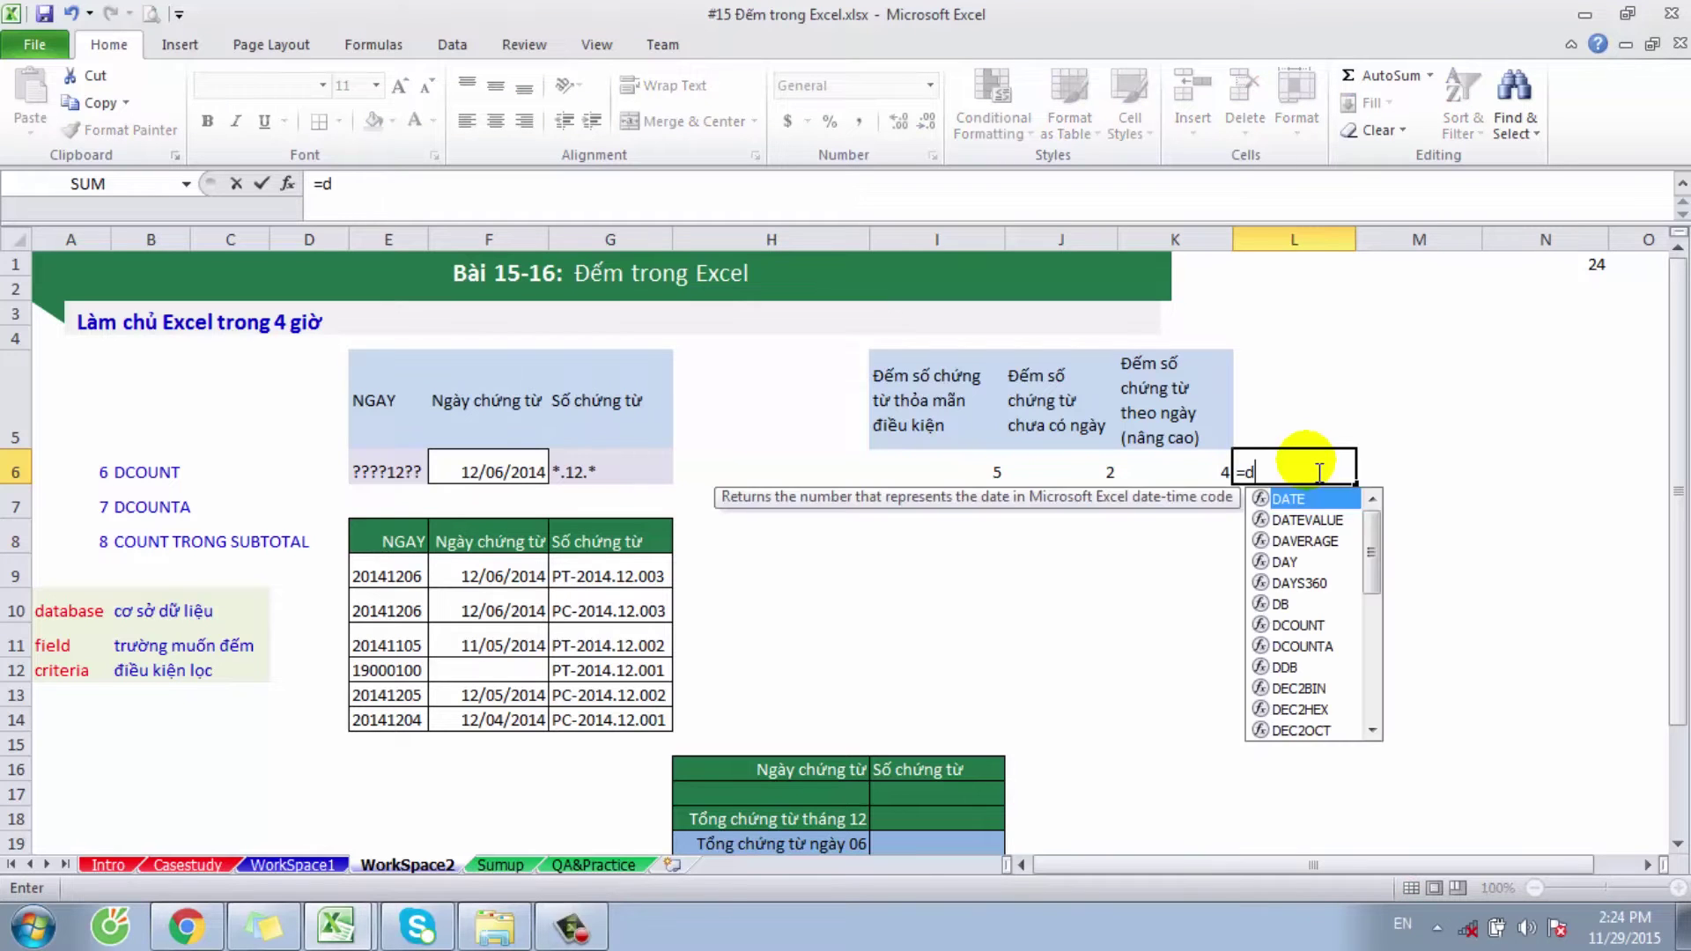
{"action": "type", "text": "count"}
{"action": "key", "text": "Down"}
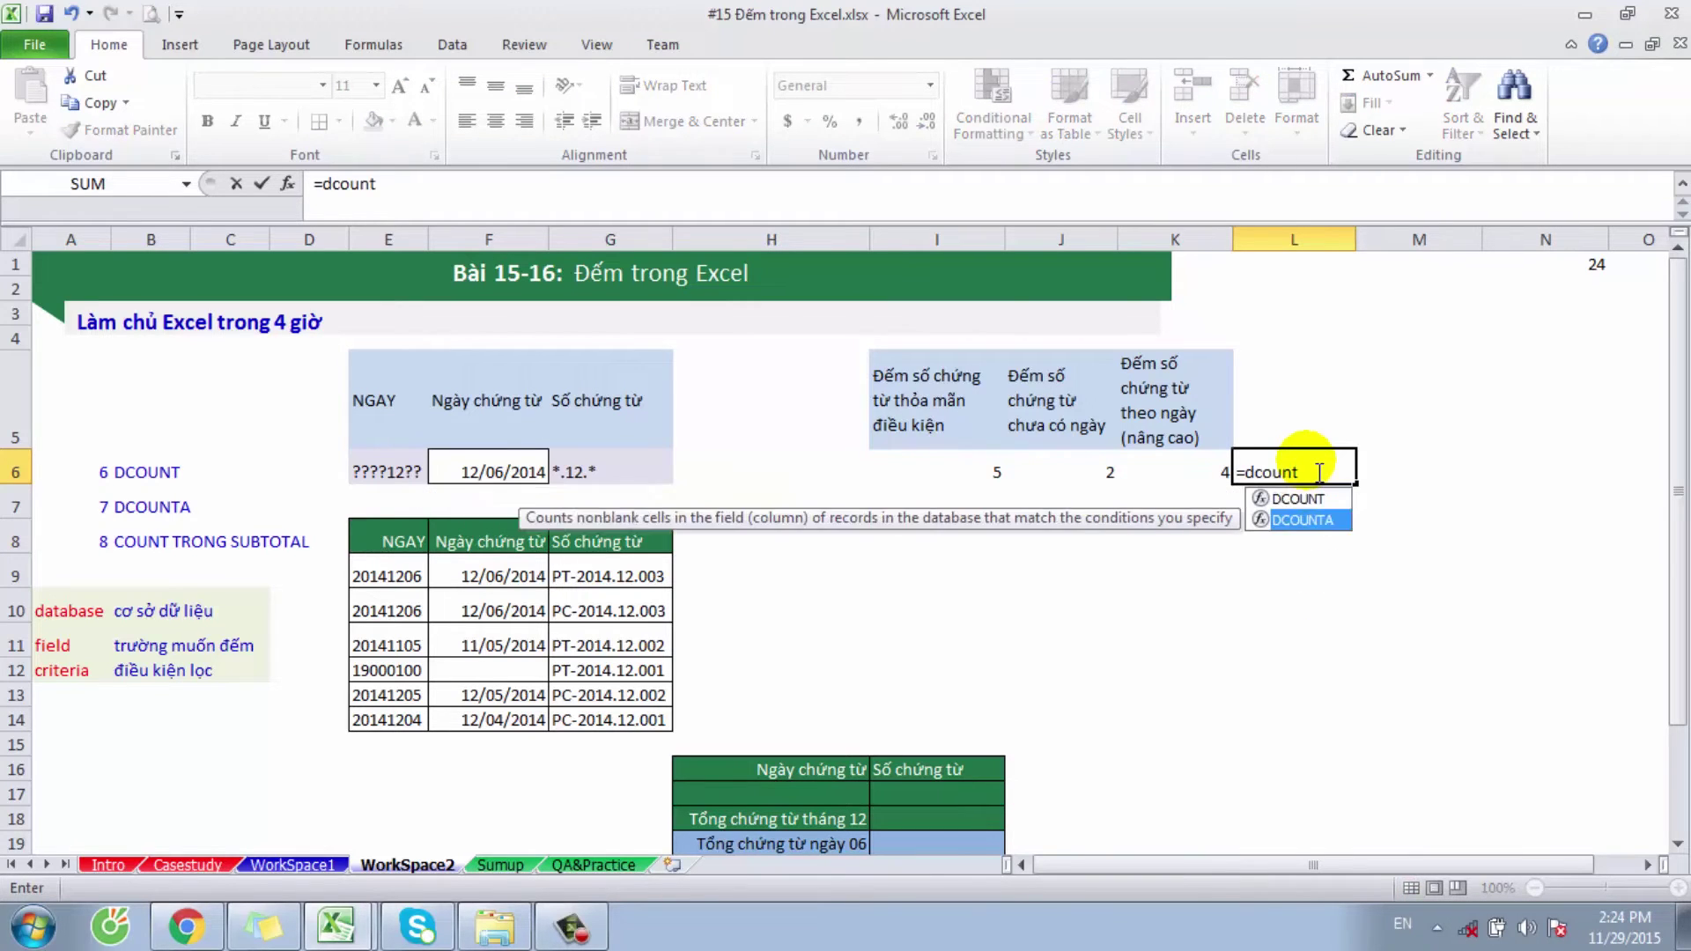
{"action": "key", "text": "Tab"}
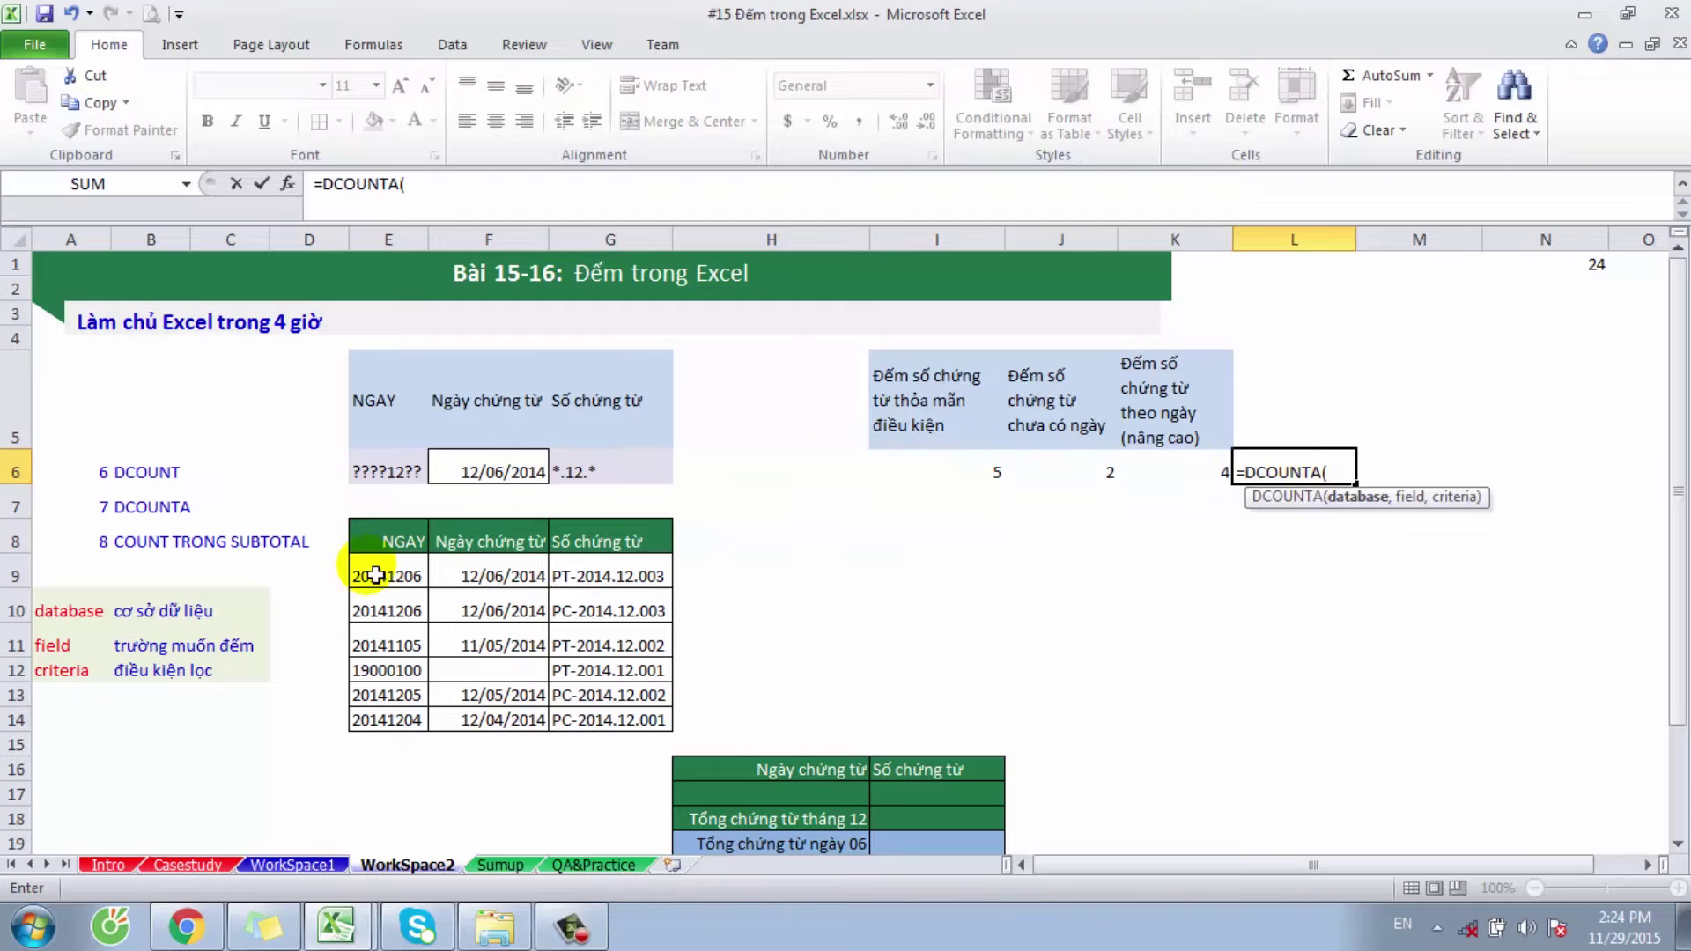
{"action": "left_click_drag", "start_coordinate": [388, 540], "coordinate": [657, 740]}
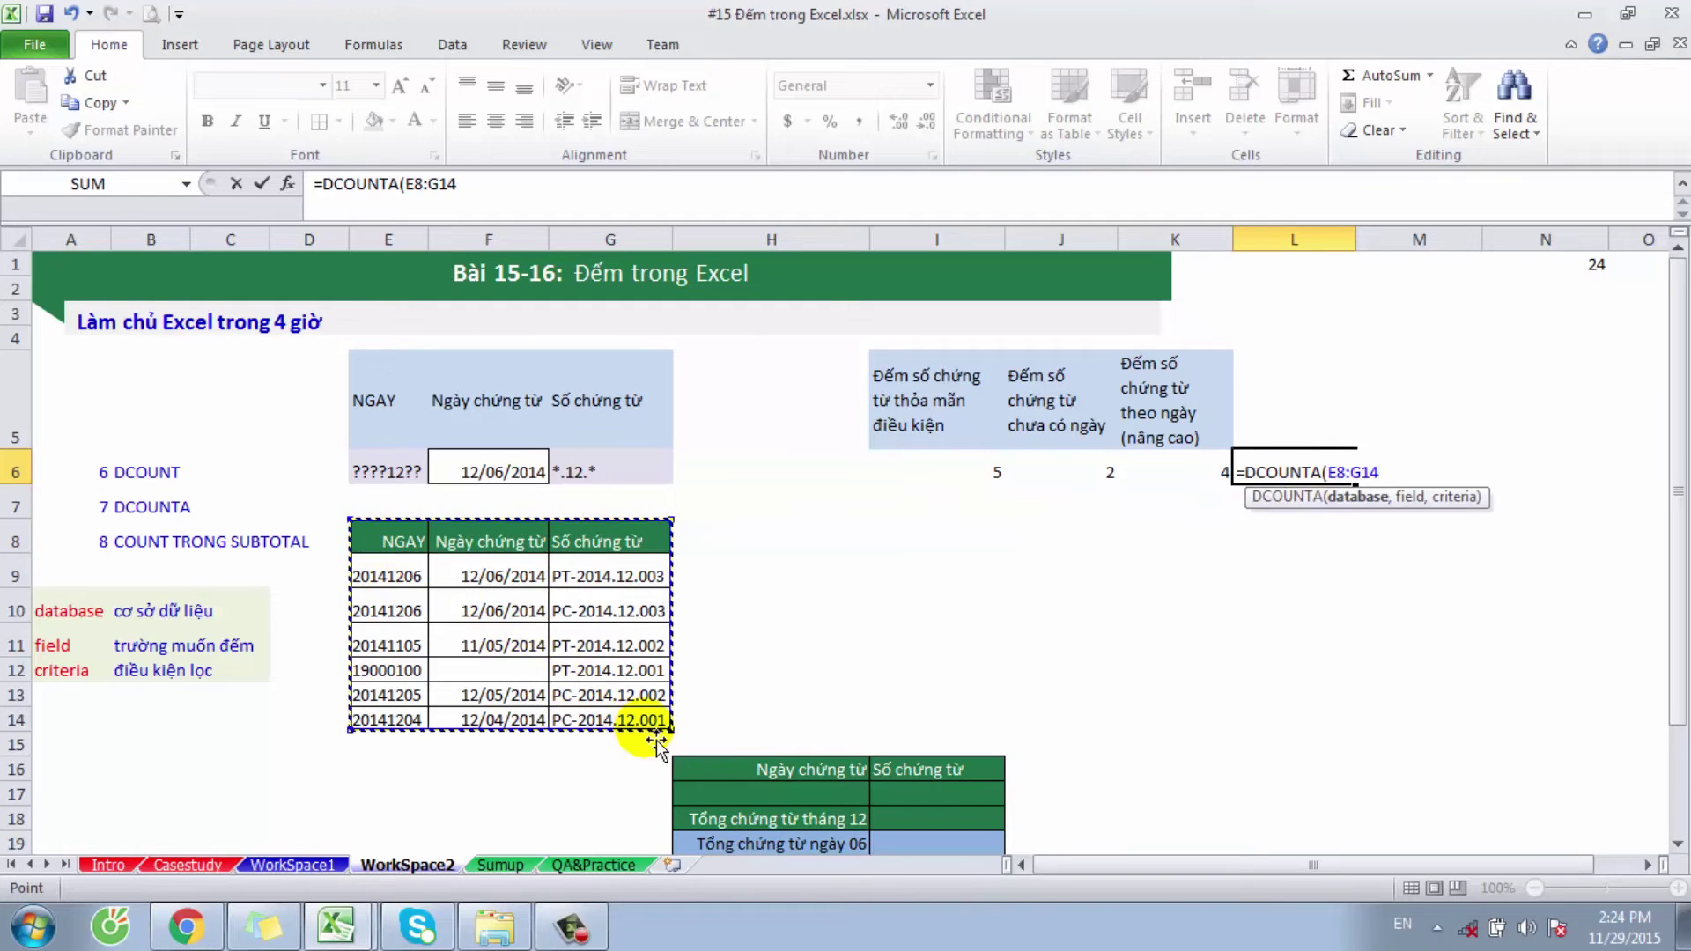
{"action": "type", "text": ","}
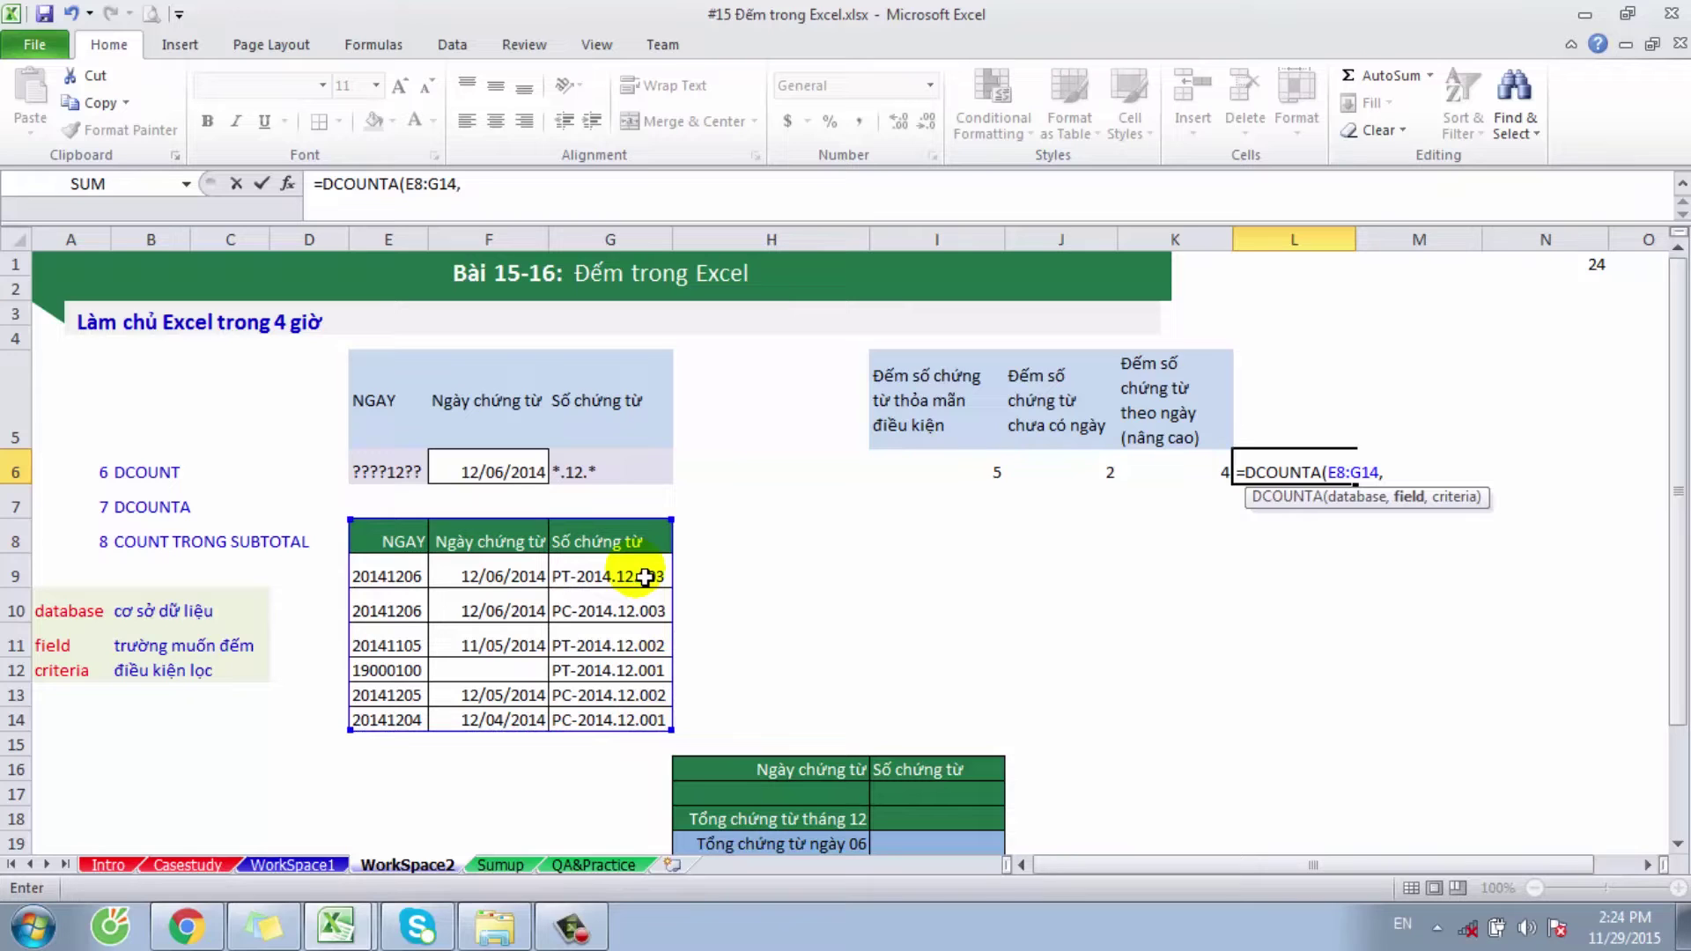
{"action": "left_click", "coordinate": [605, 538]}
{"action": "type", "text": ","}
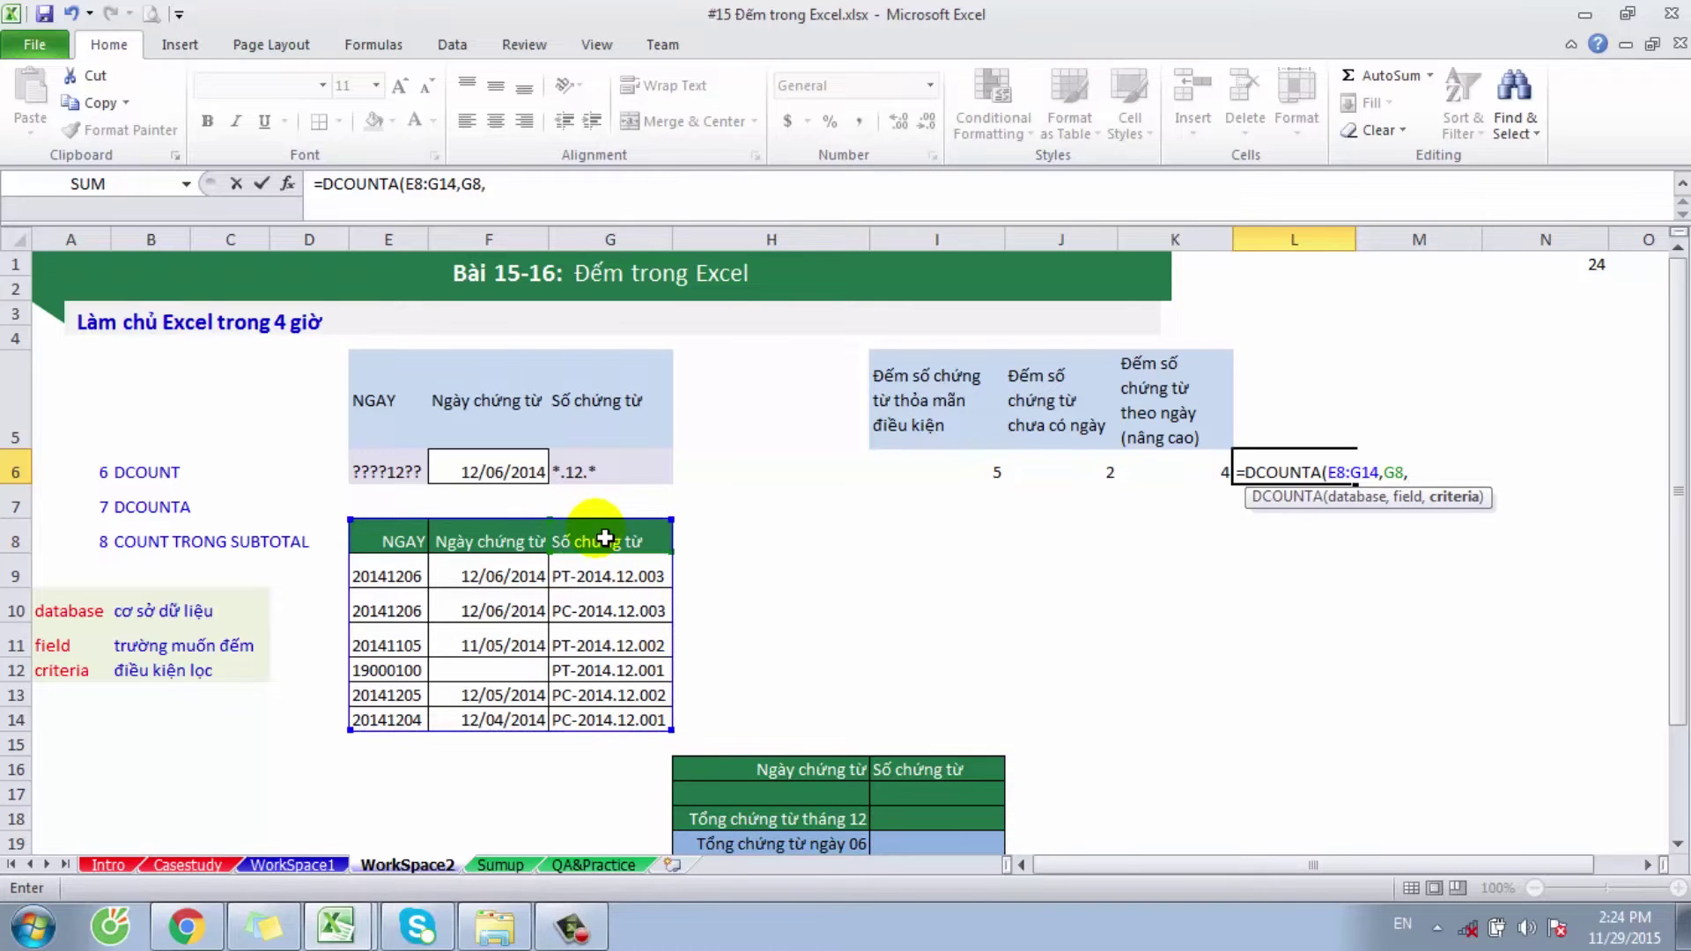
{"action": "left_click_drag", "start_coordinate": [368, 381], "coordinate": [619, 478]}
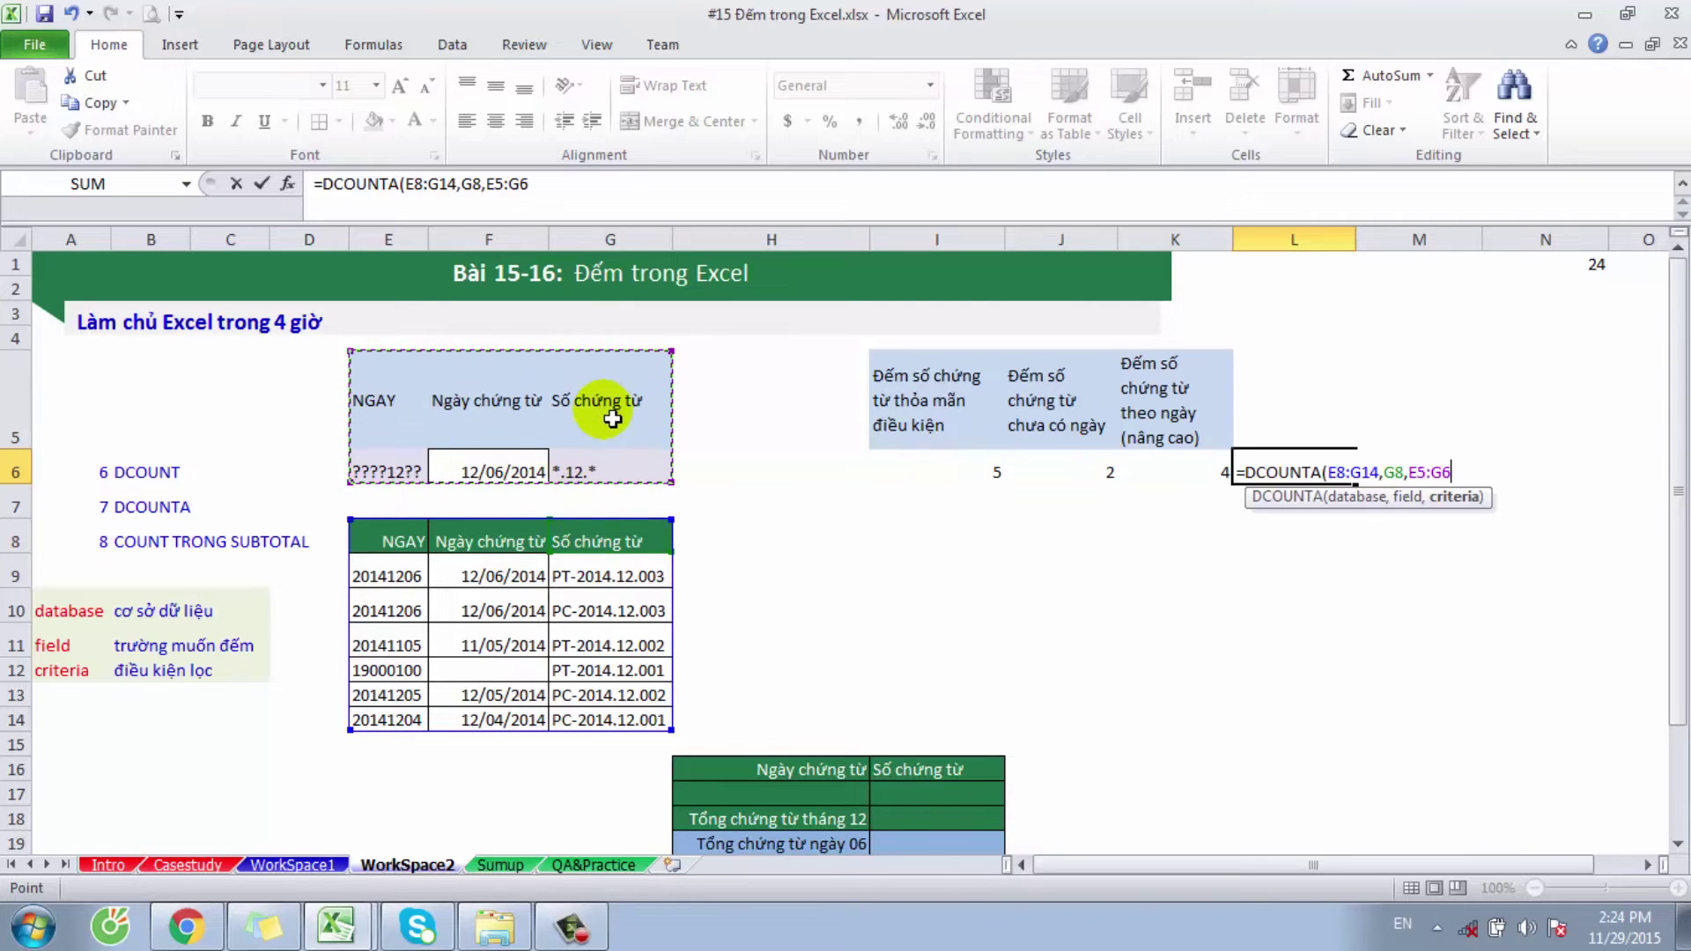
{"action": "type", "text": ")"}
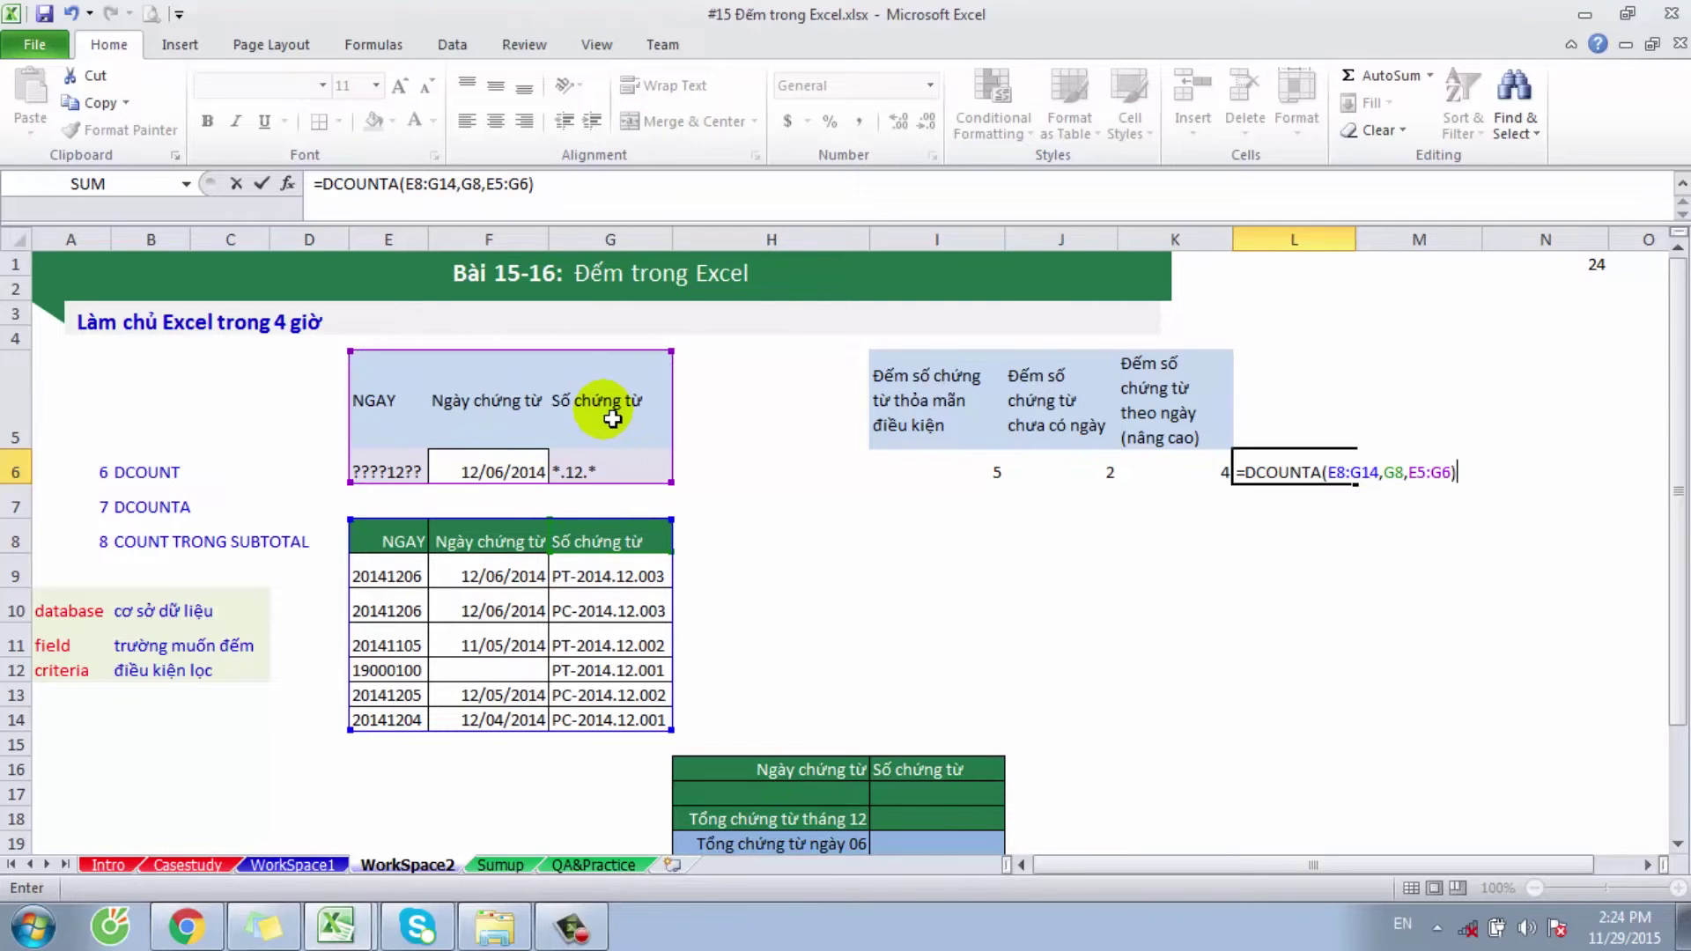
{"action": "key", "text": "Return"}
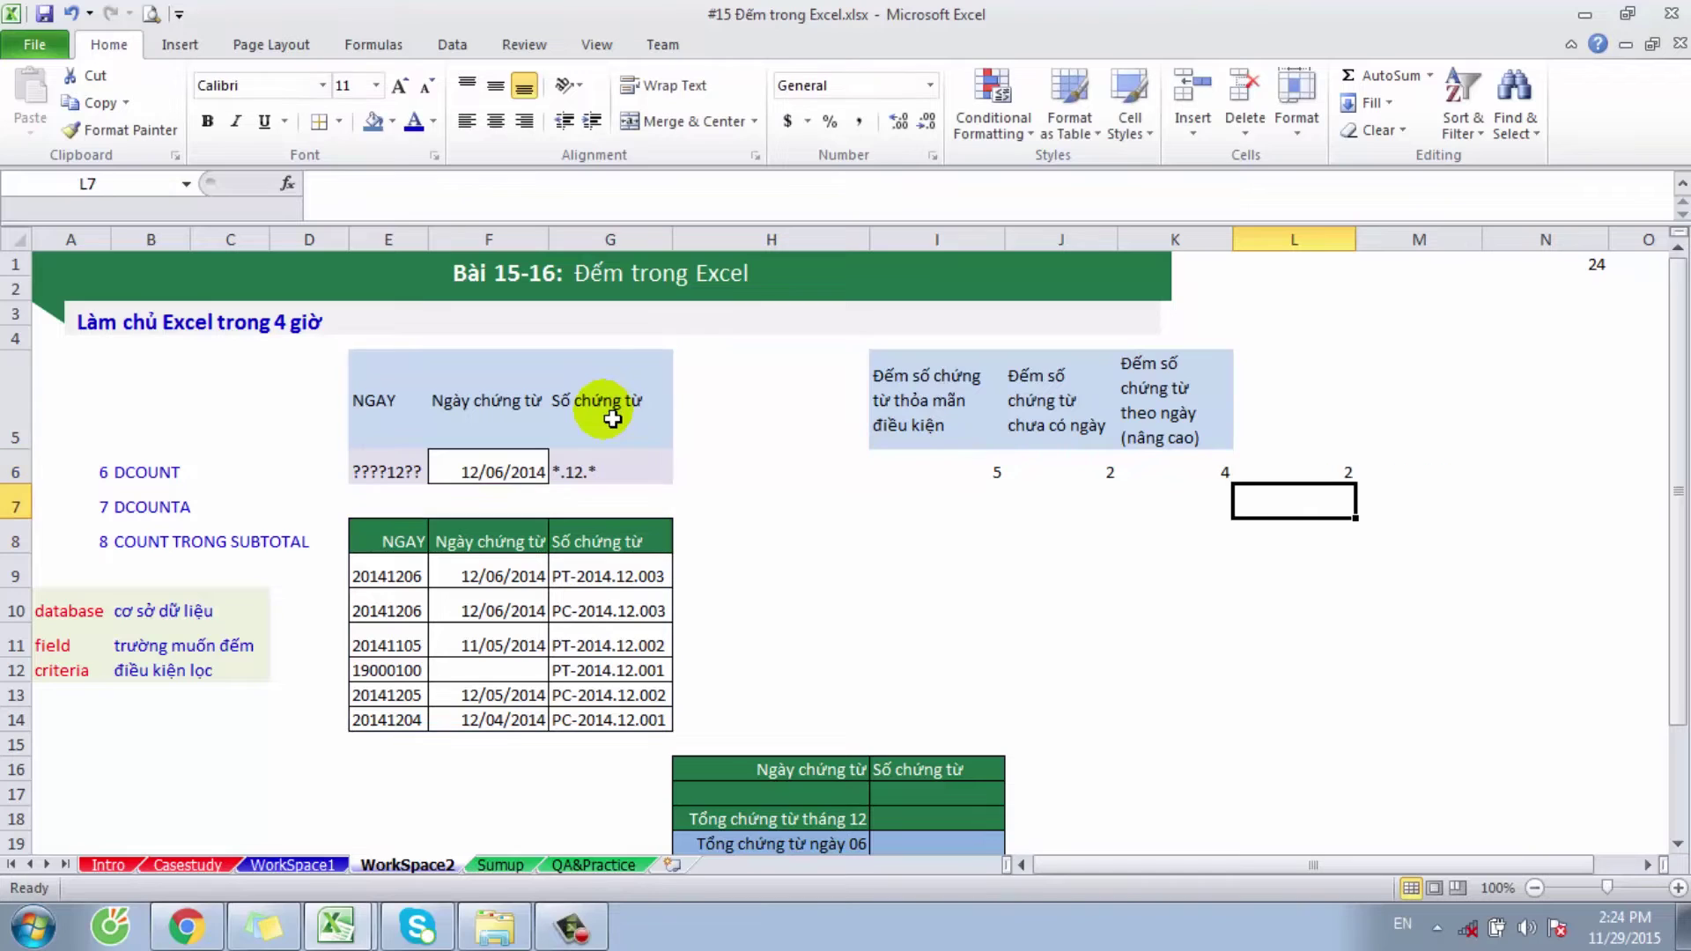
{"action": "key", "text": "Up"}
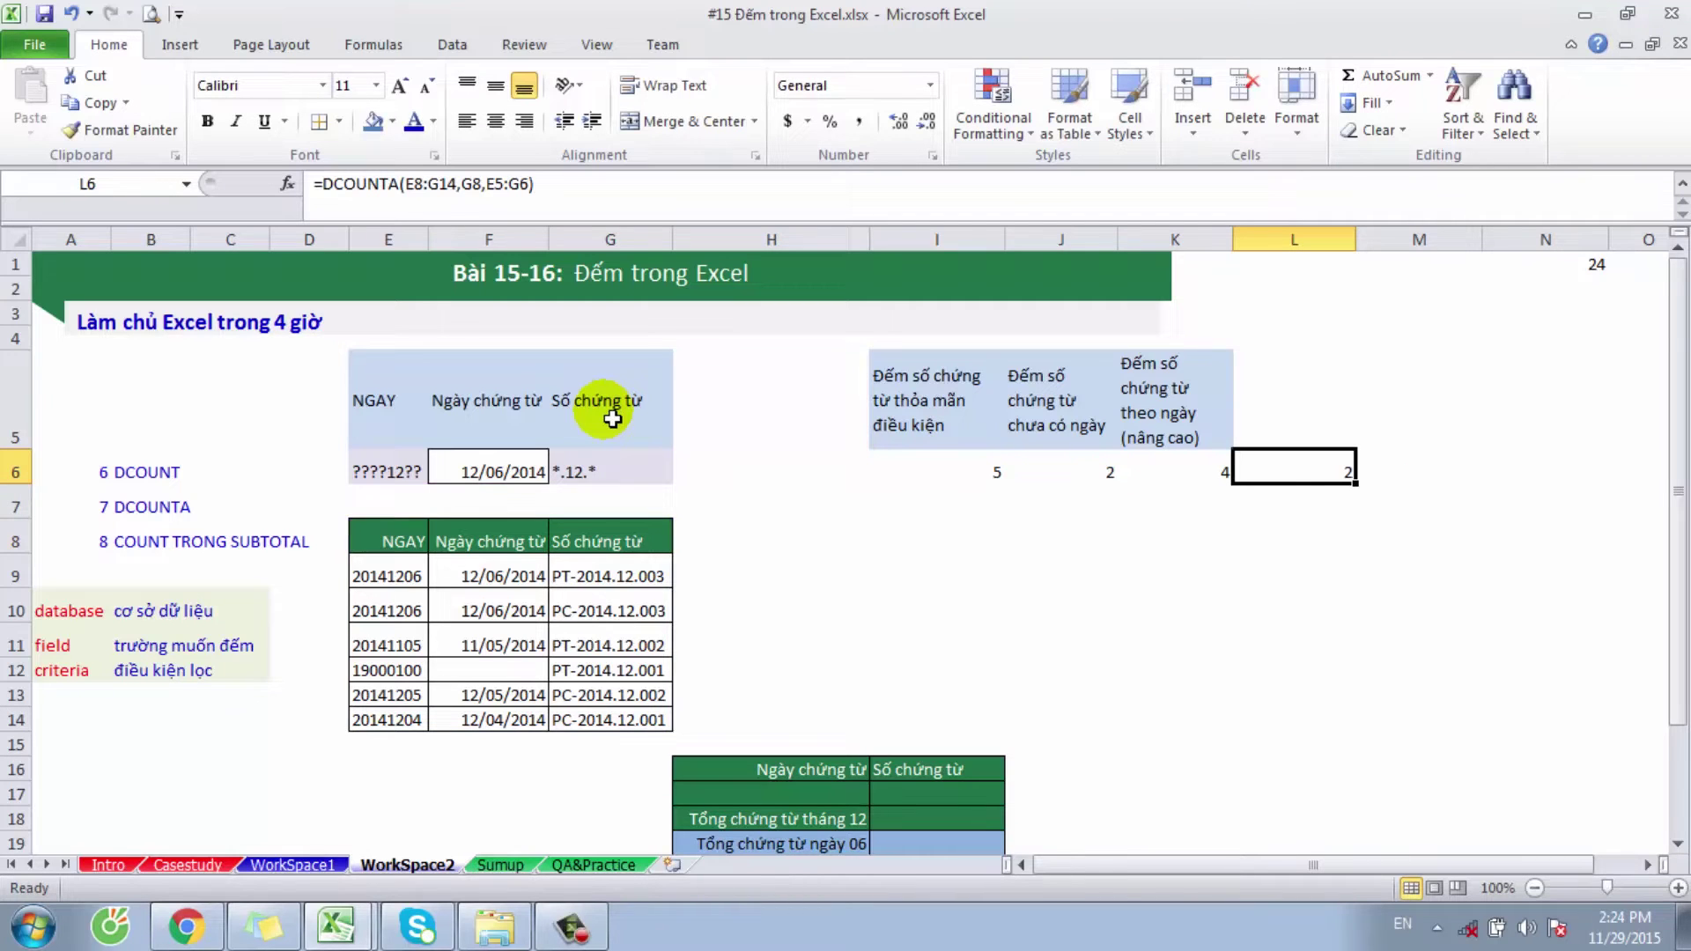
Step: Clear the criteria E6:G6 and set the voucher-number criterion in G6 to PT*
{"action": "left_click_drag", "start_coordinate": [387, 471], "coordinate": [606, 474]}
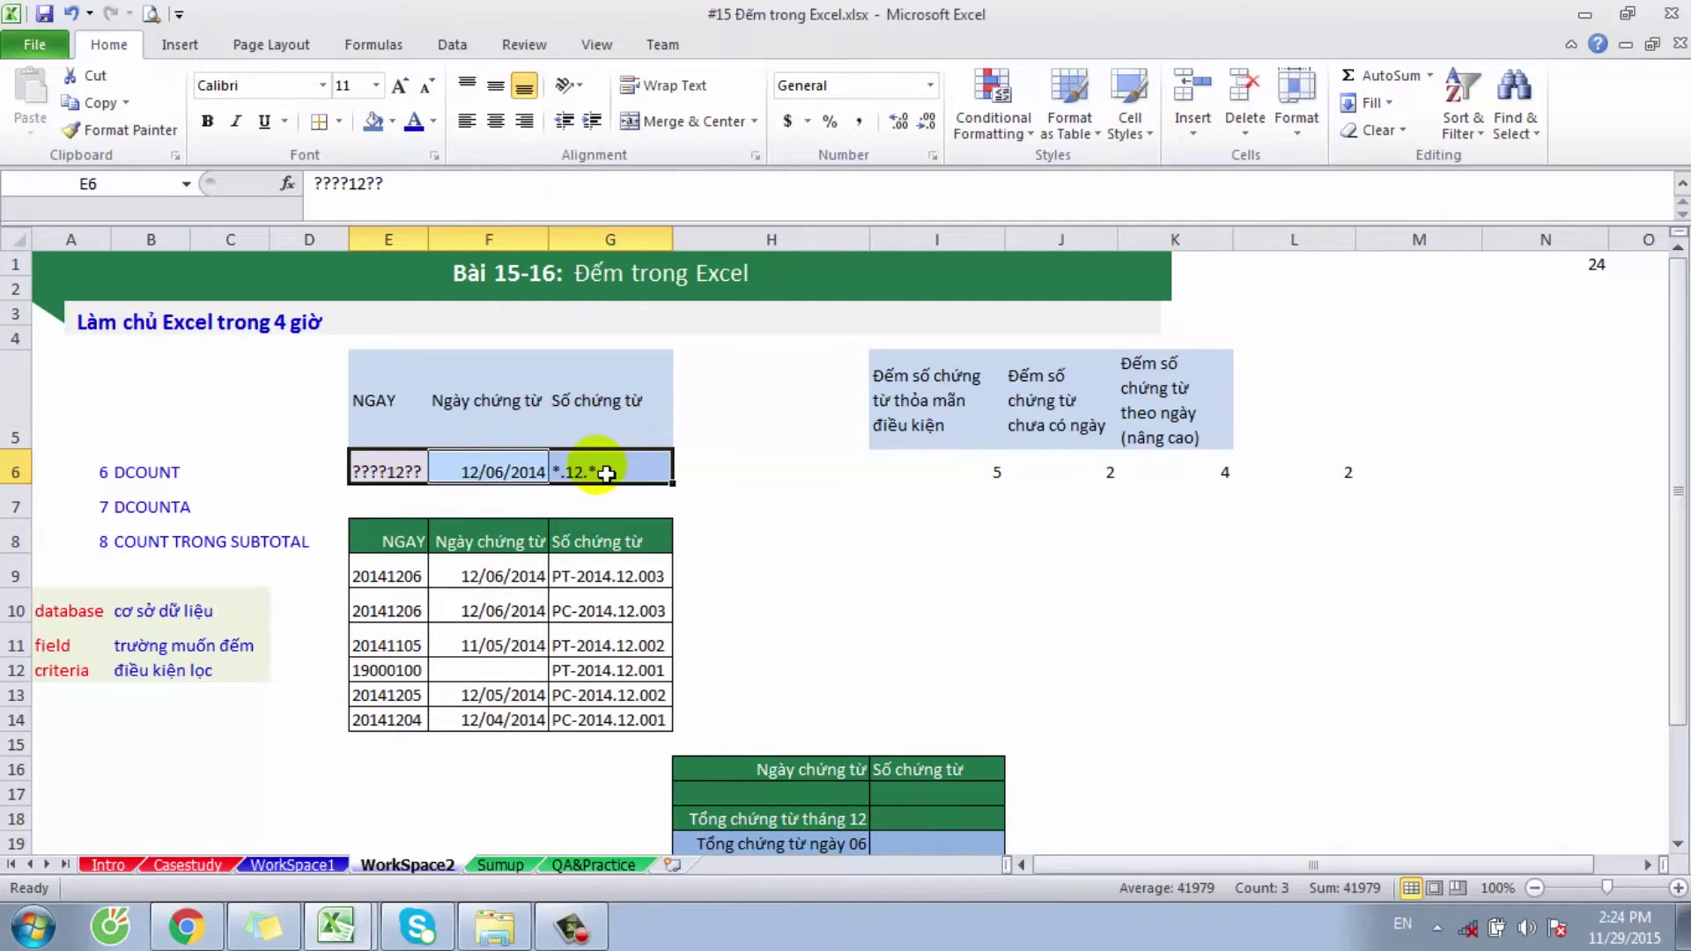
{"action": "key", "text": "Delete"}
{"action": "left_click", "coordinate": [650, 480]}
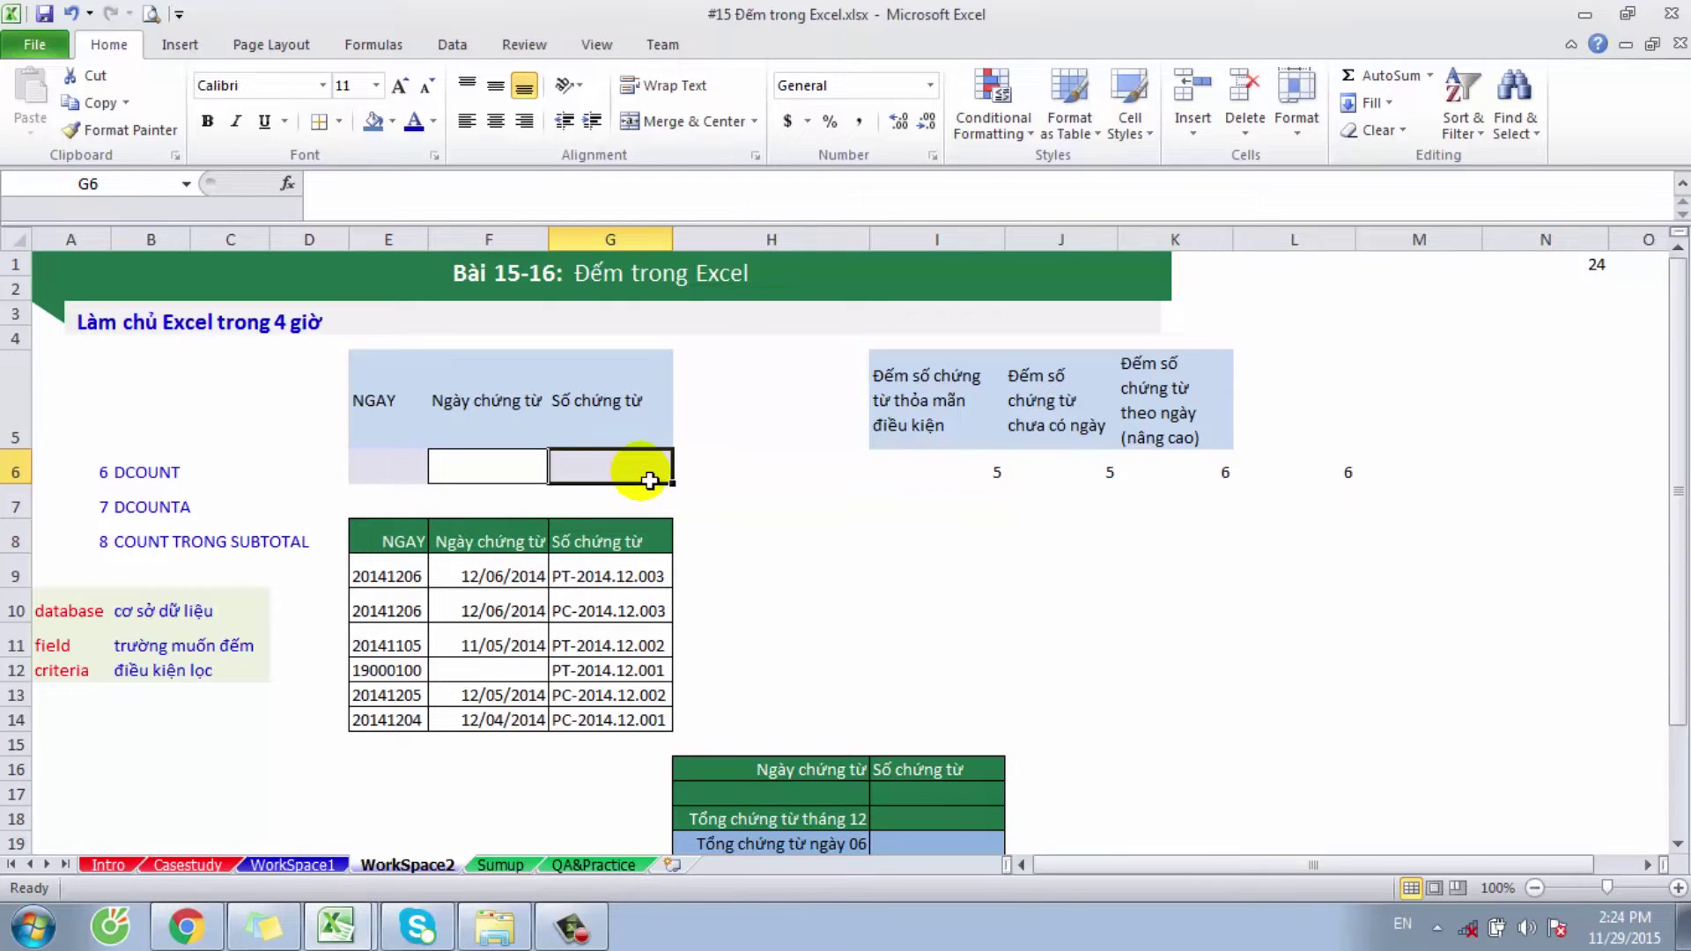
{"action": "type", "text": "PT*"}
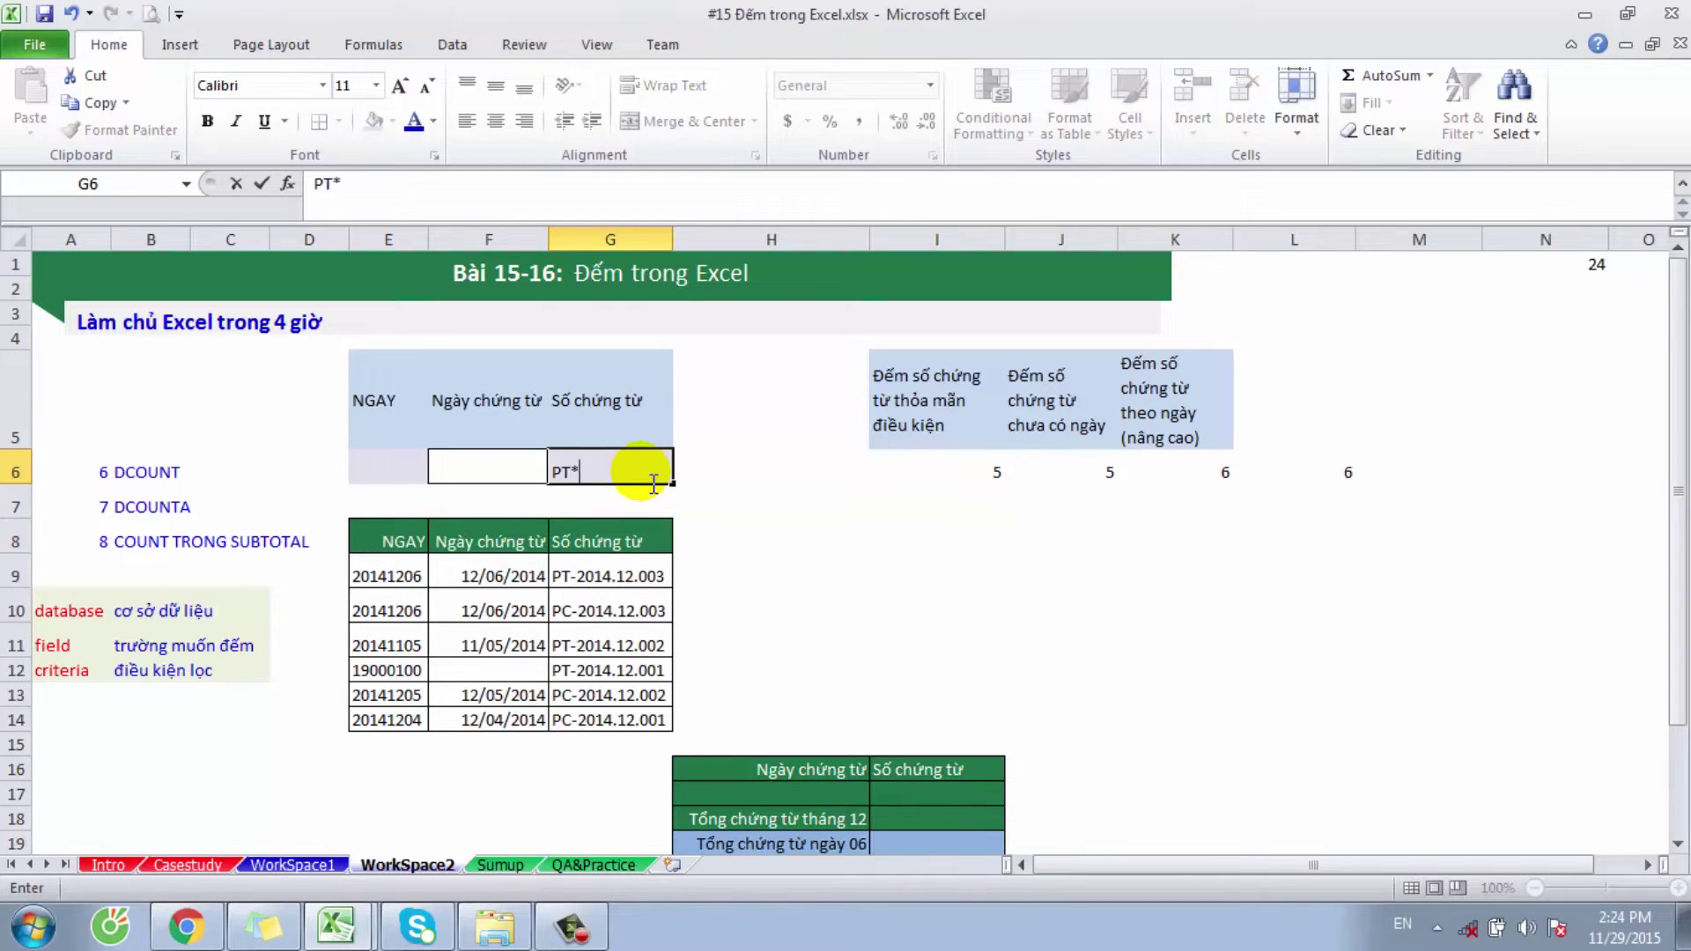
{"action": "key", "text": "Return"}
{"action": "left_click", "coordinate": [650, 480]}
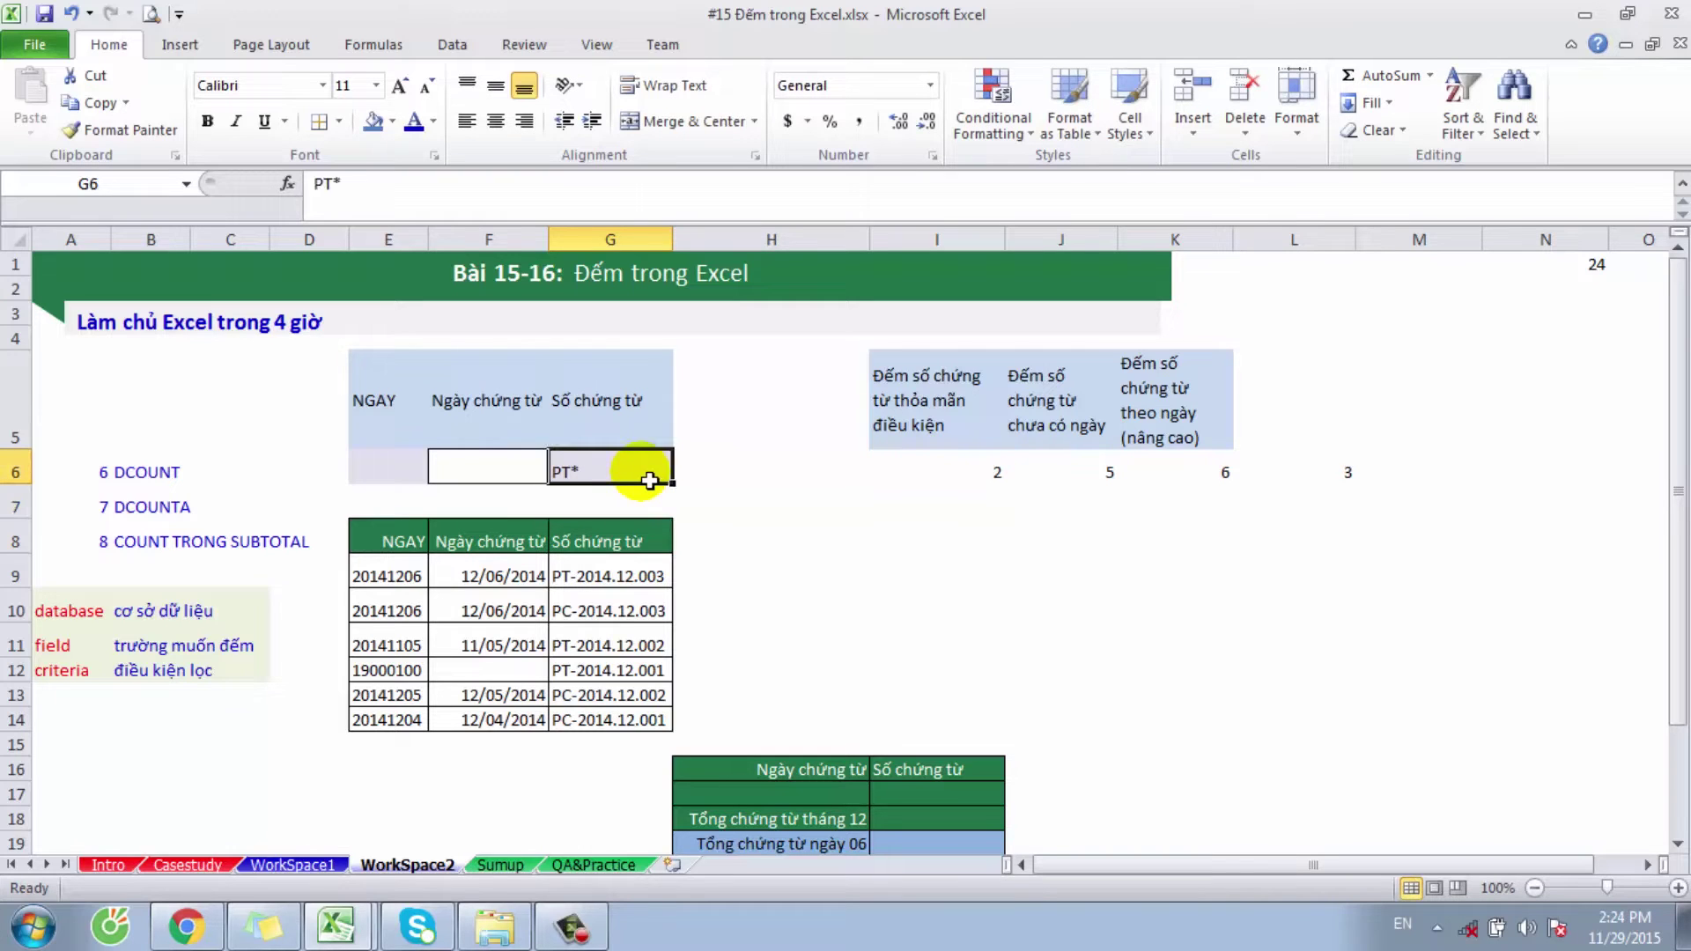
Step: Set the NGAY criterion in E6 to *05, then change it to *06
{"action": "key", "text": "Left"}
{"action": "key", "text": "Left"}
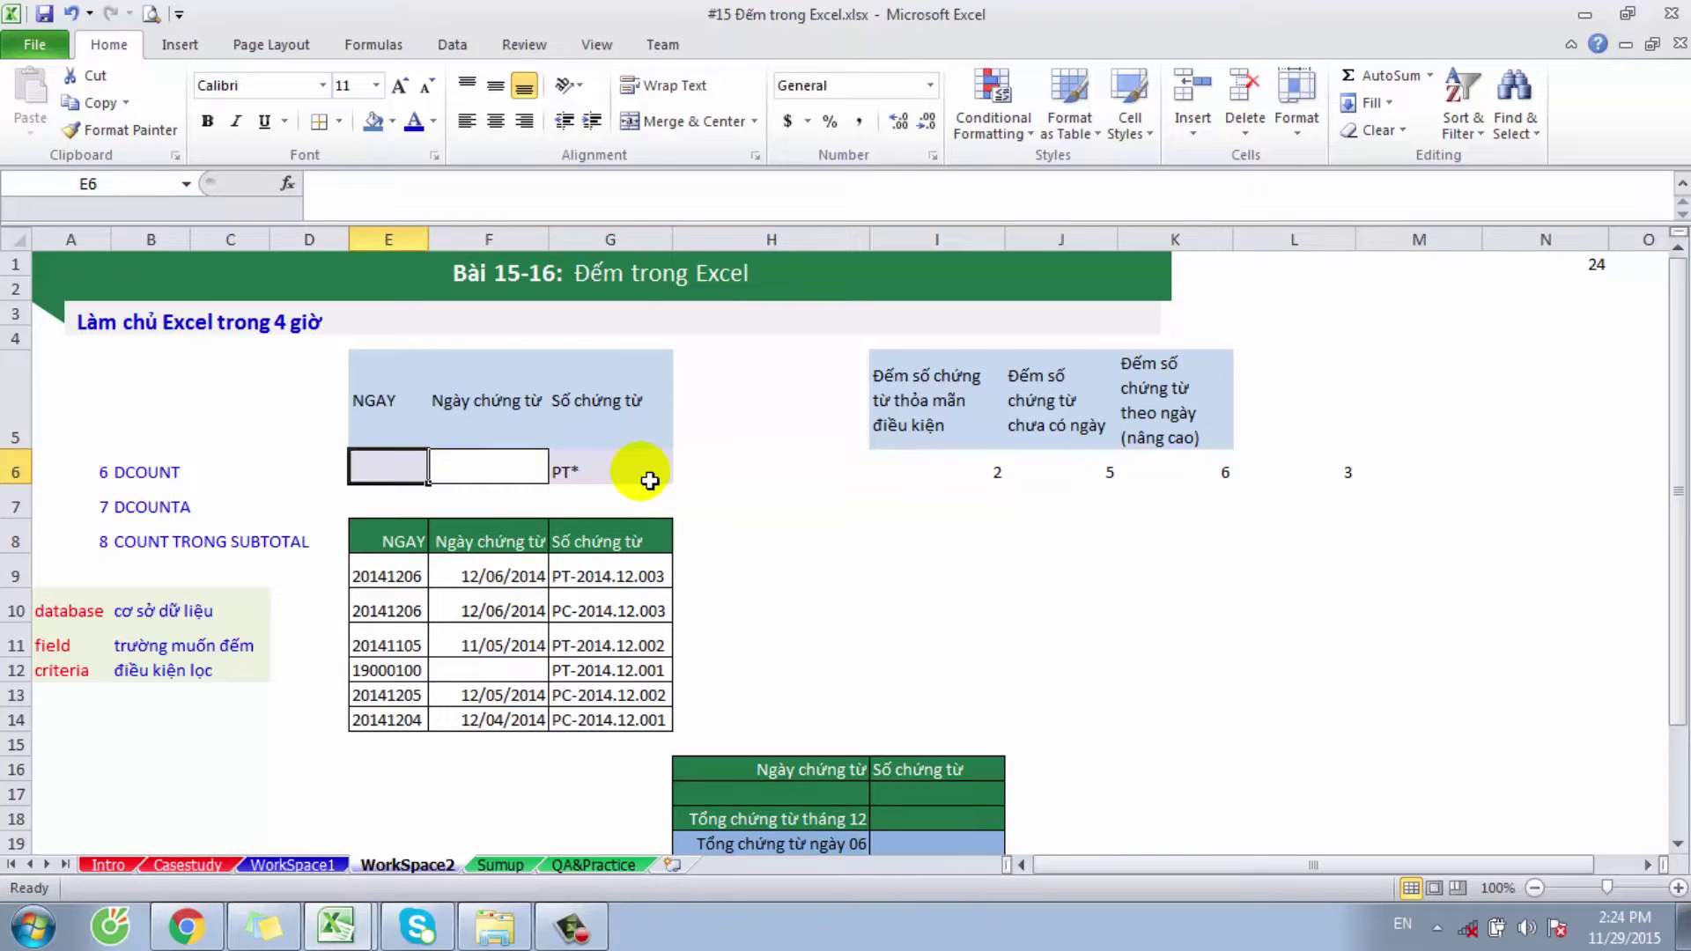
{"action": "type", "text": "*05"}
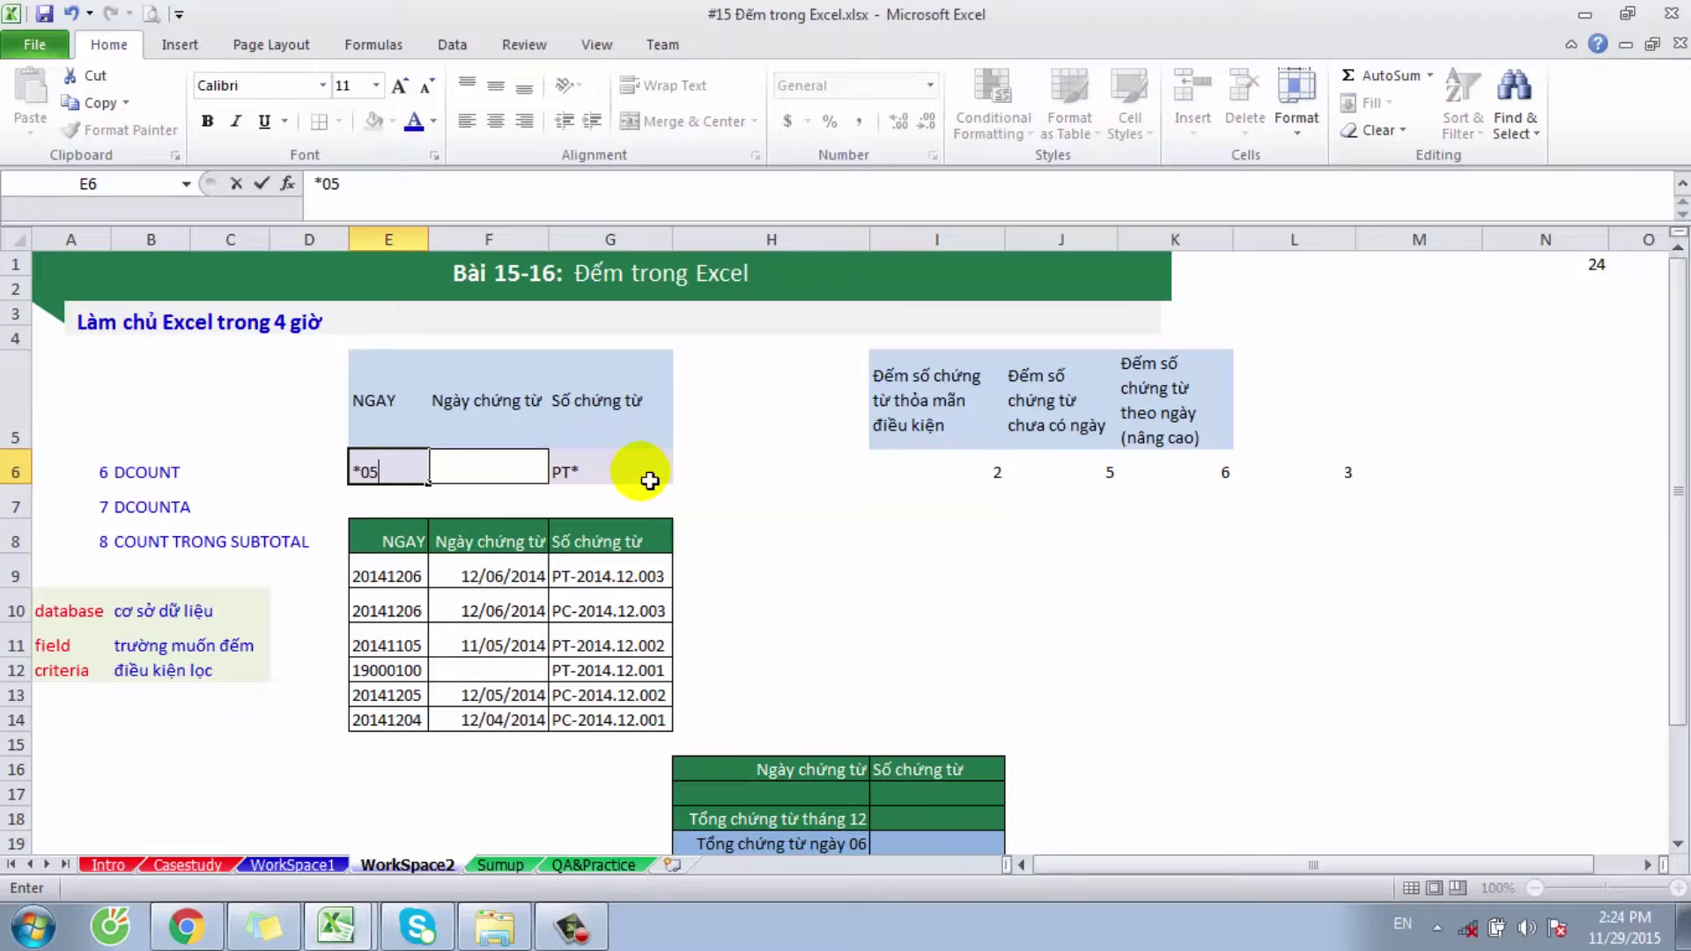
{"action": "key", "text": "Return"}
{"action": "key", "text": "Up"}
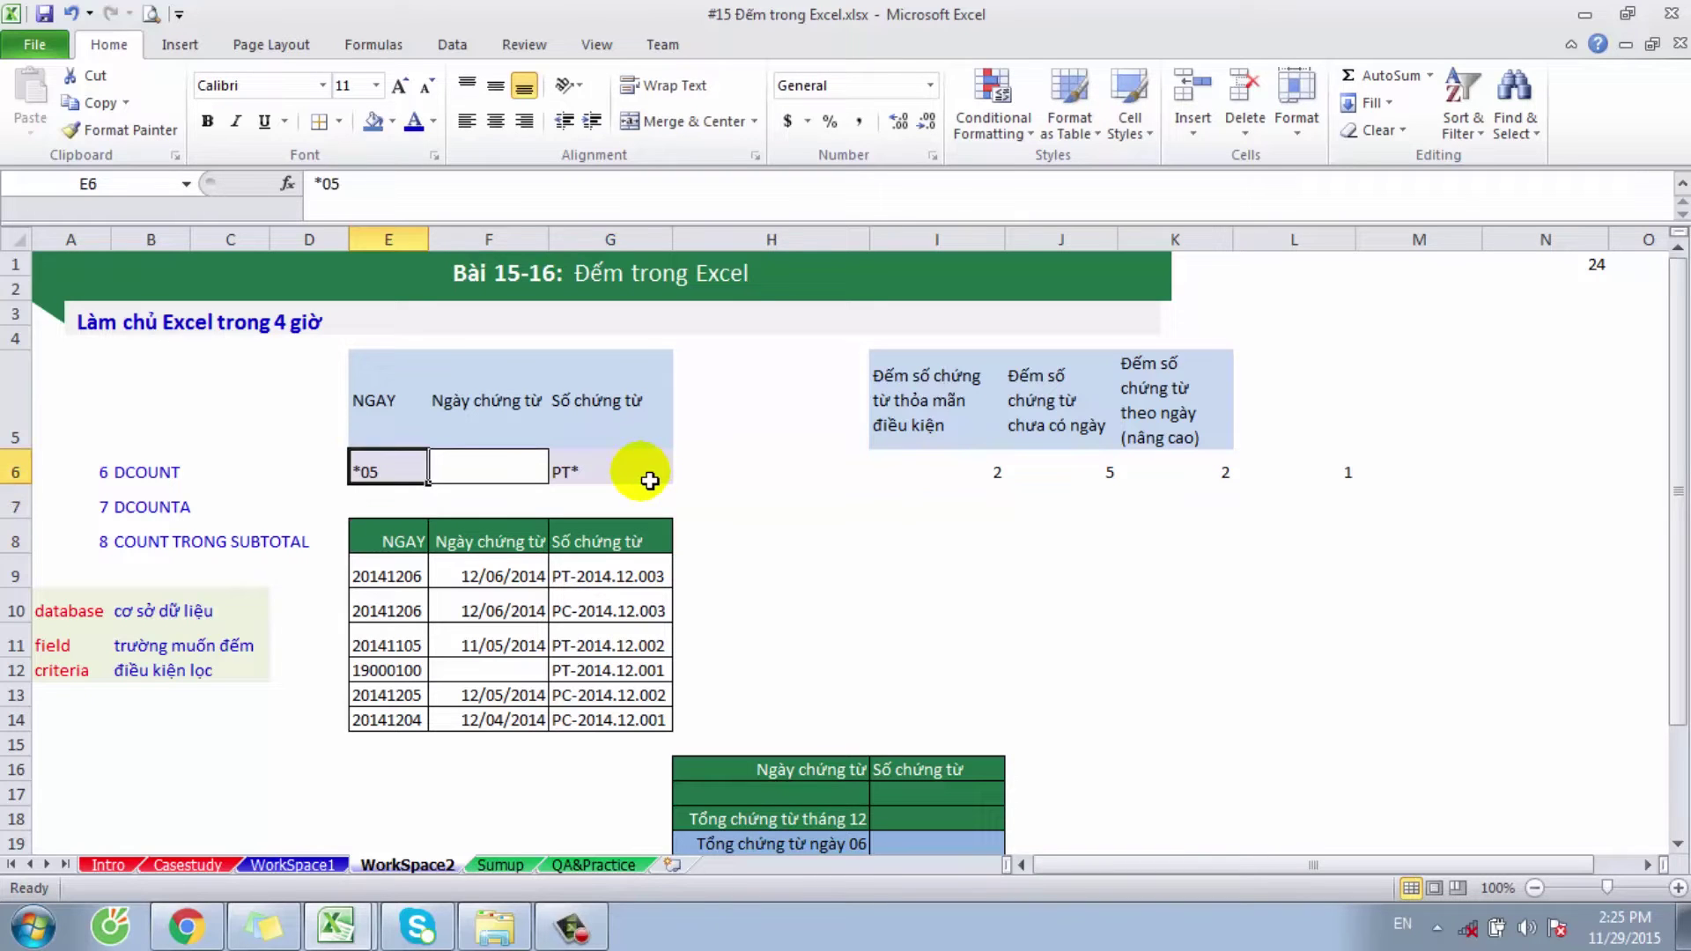
{"action": "key", "text": "F2"}
{"action": "key", "text": "BackSpace"}
{"action": "type", "text": "6"}
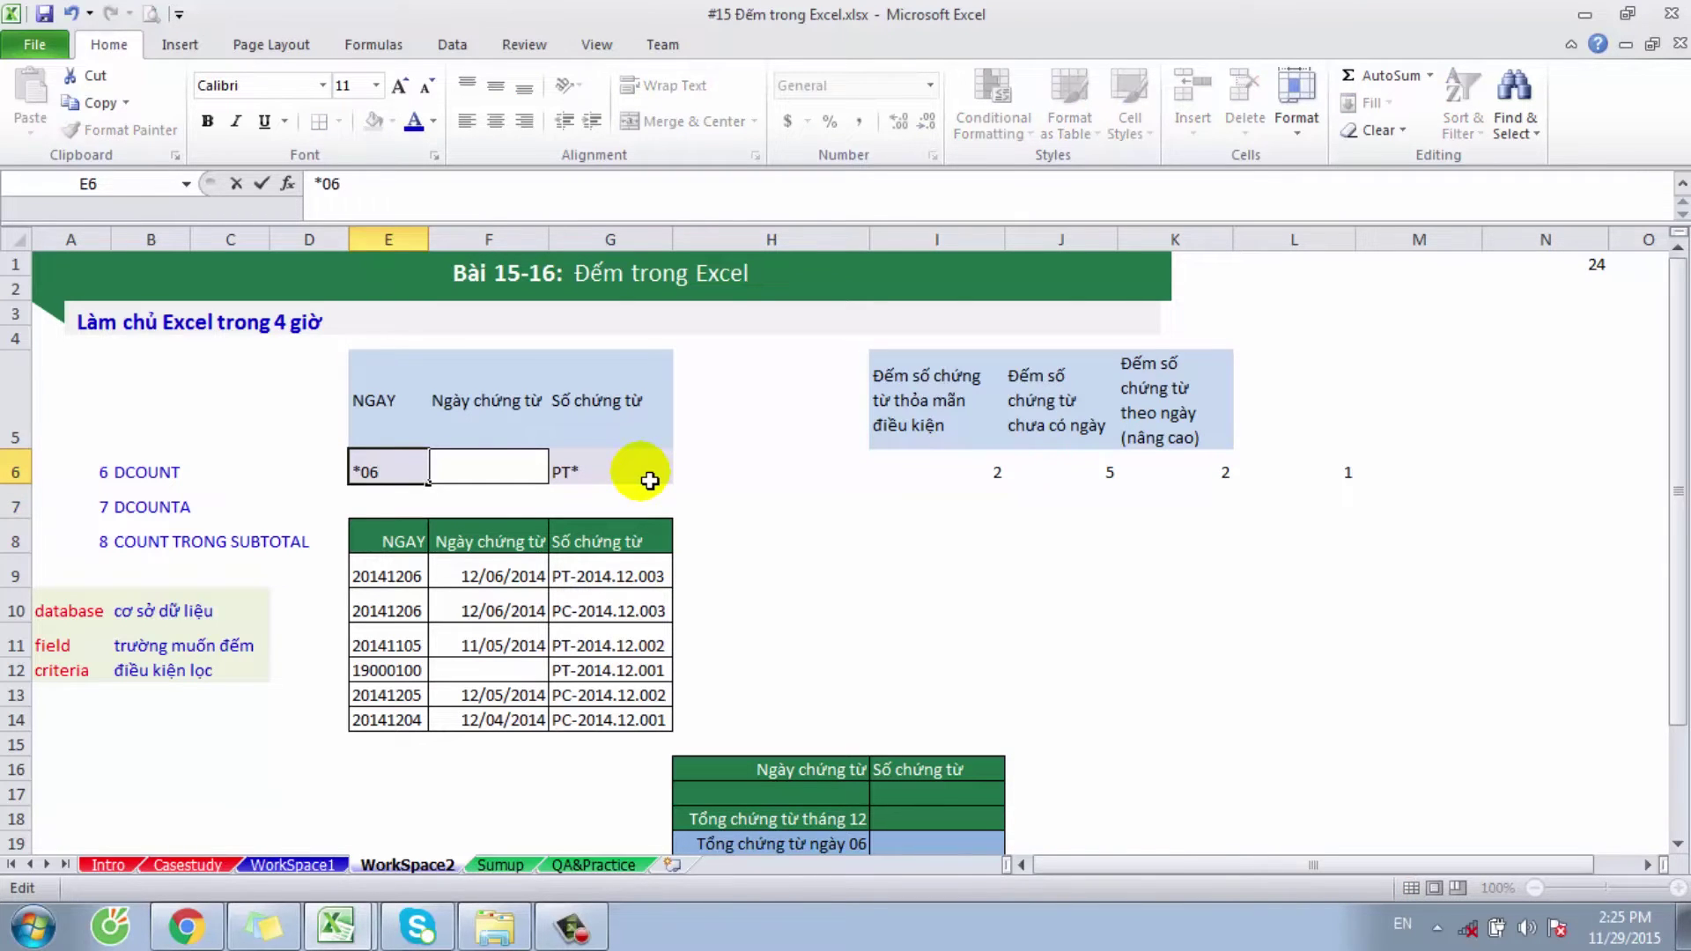
{"action": "key", "text": "Return"}
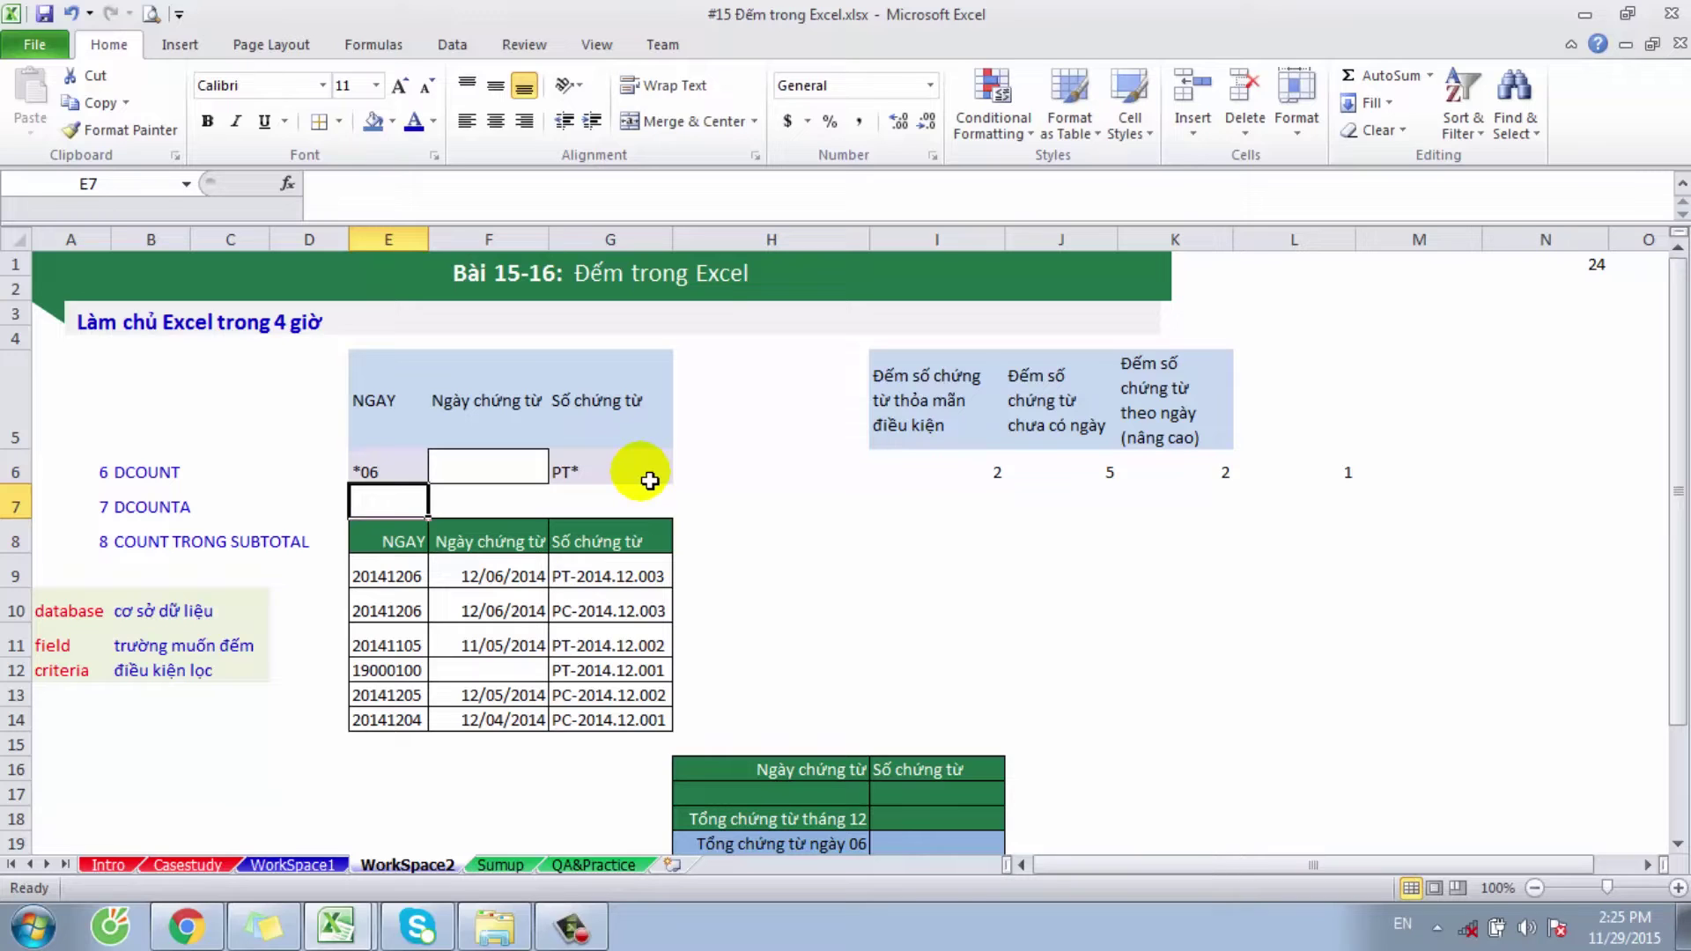
Step: Change the NGAY criterion to *10, leaving counts of 2, 5, 2, 2
{"action": "key", "text": "Up"}
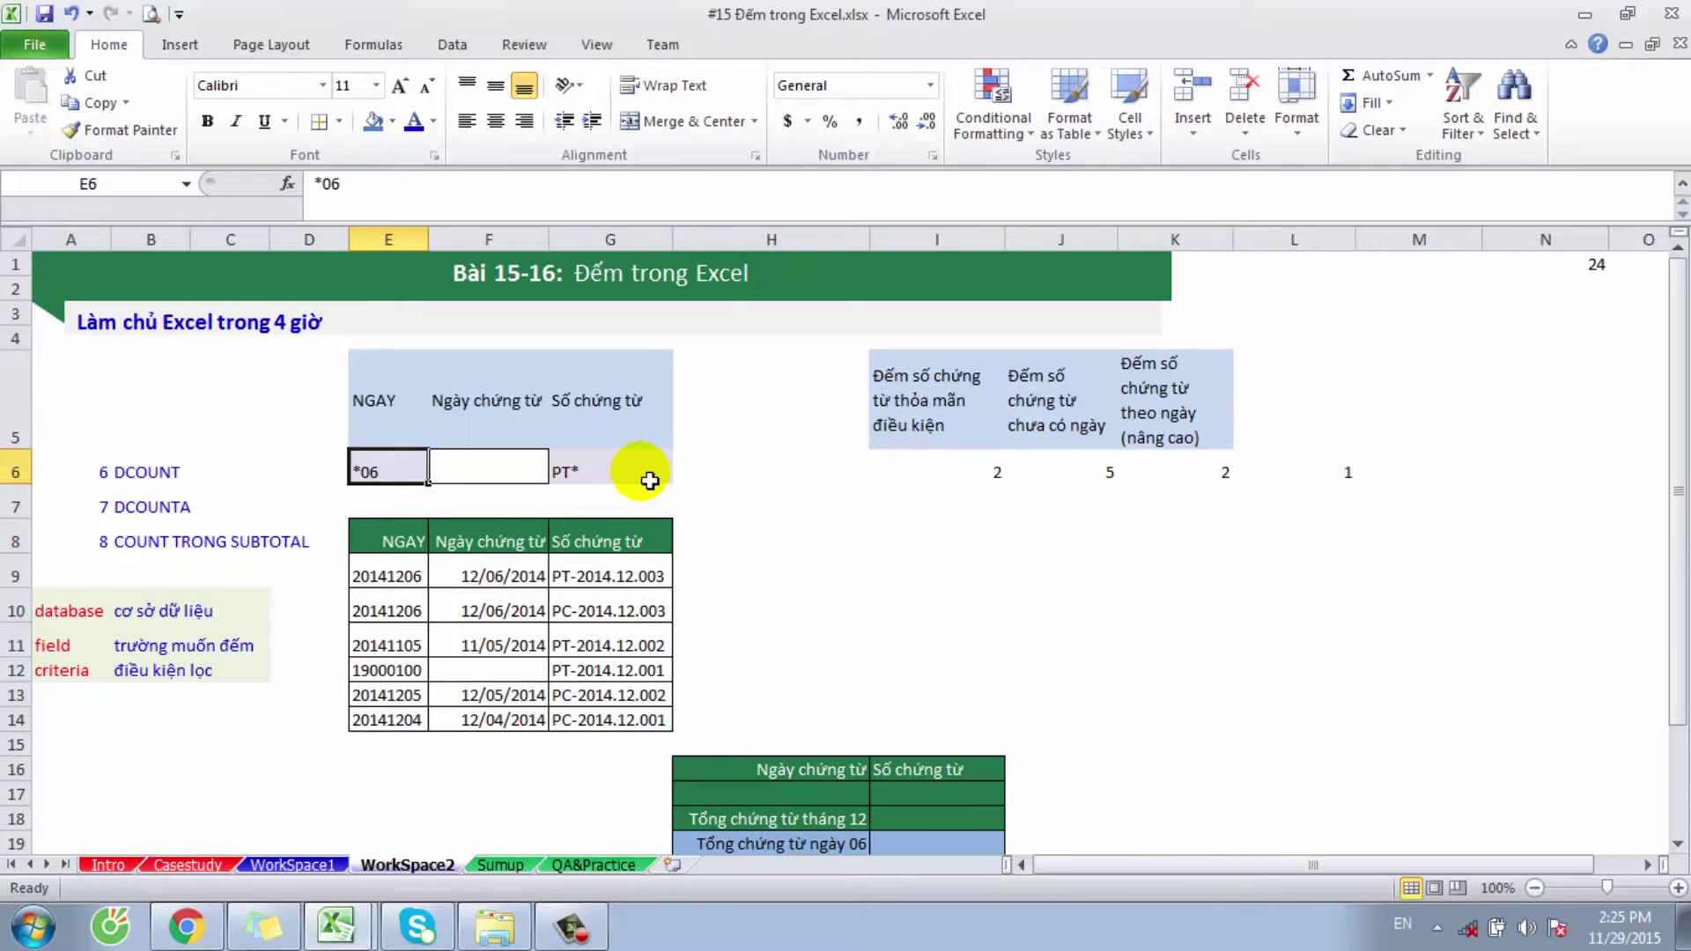
{"action": "key", "text": "F2"}
{"action": "key", "text": "BackSpace"}
{"action": "key", "text": "BackSpace"}
{"action": "type", "text": "10"}
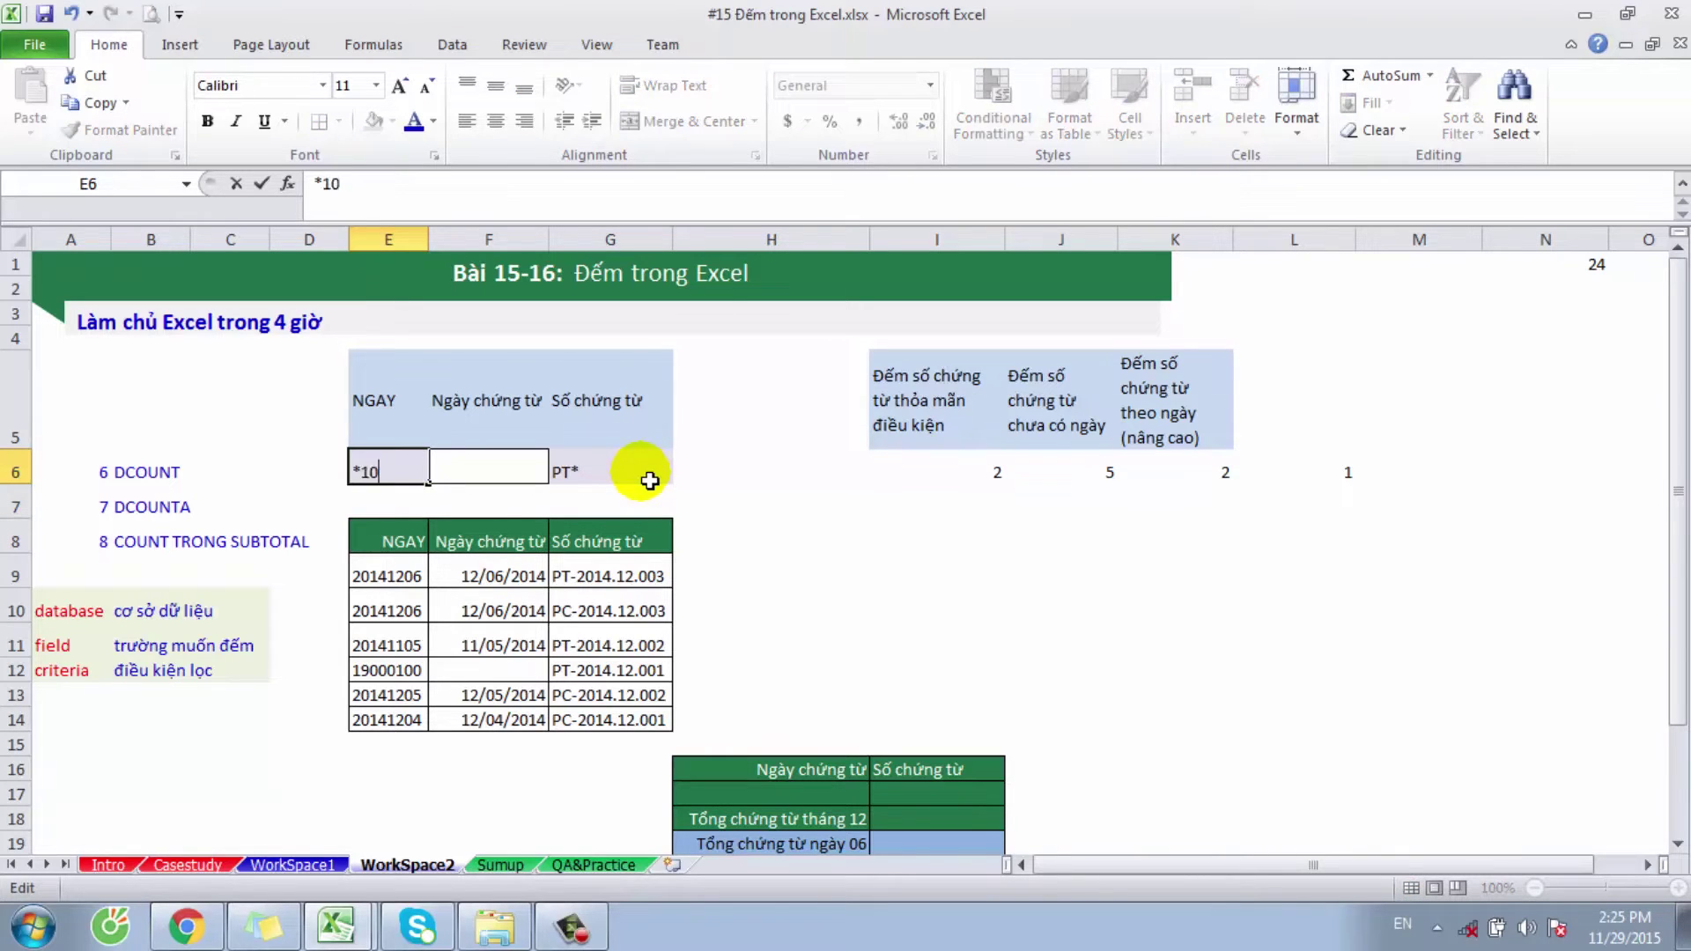
{"action": "key", "text": "Return"}
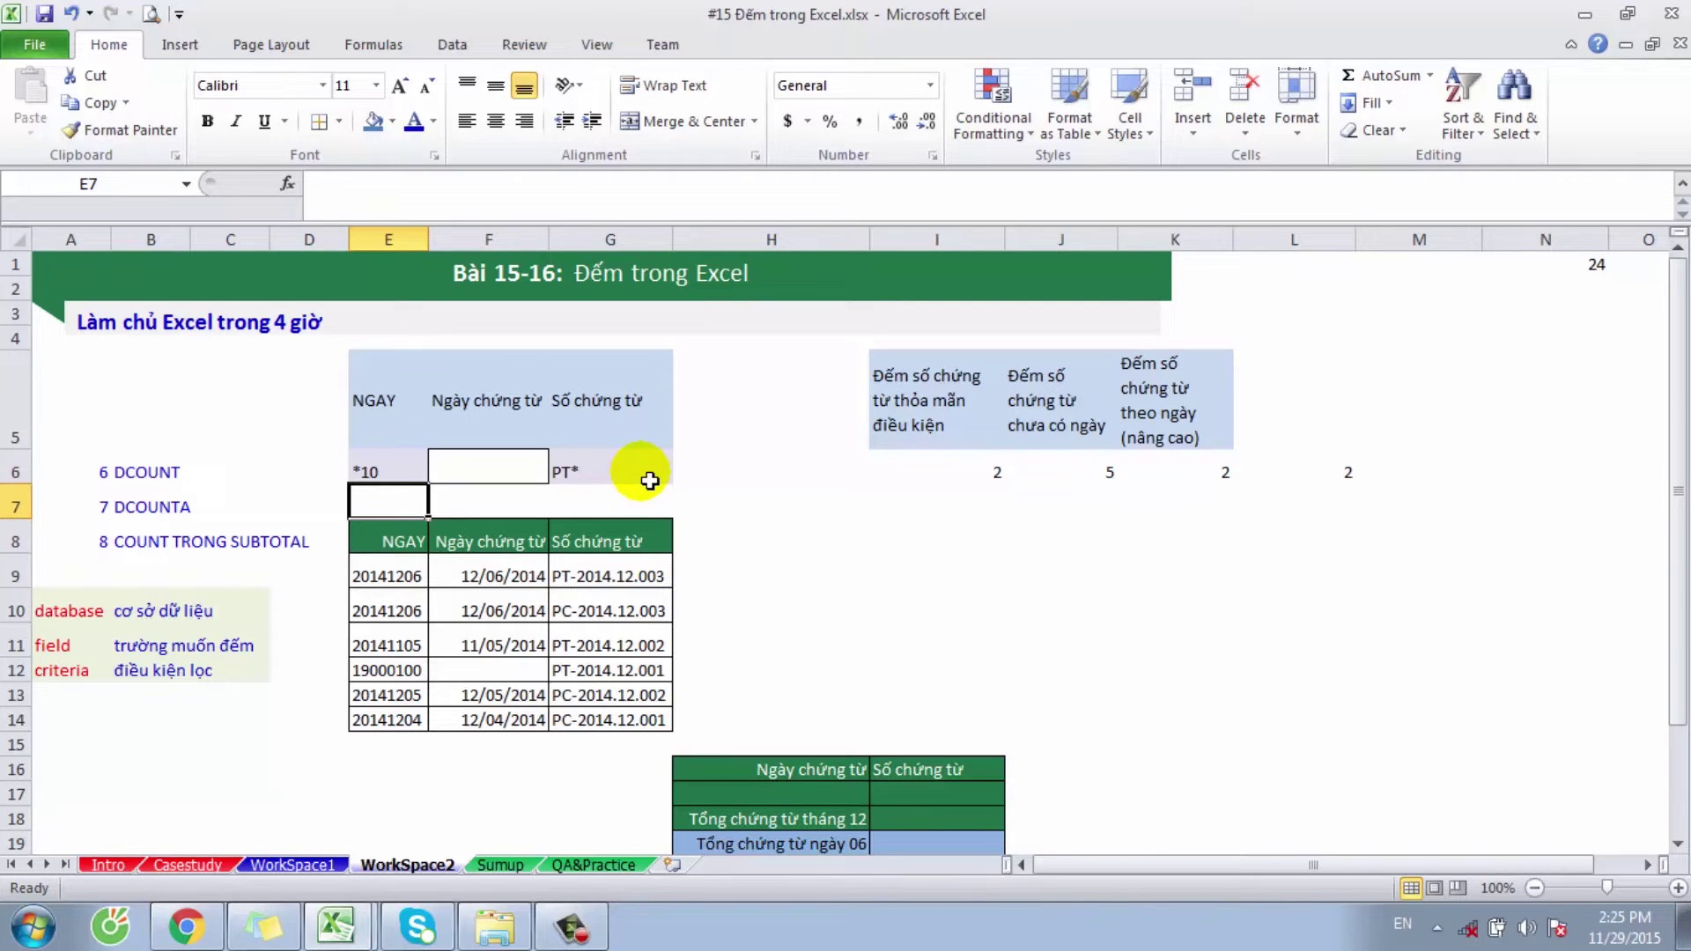
{"action": "key", "text": "Up"}
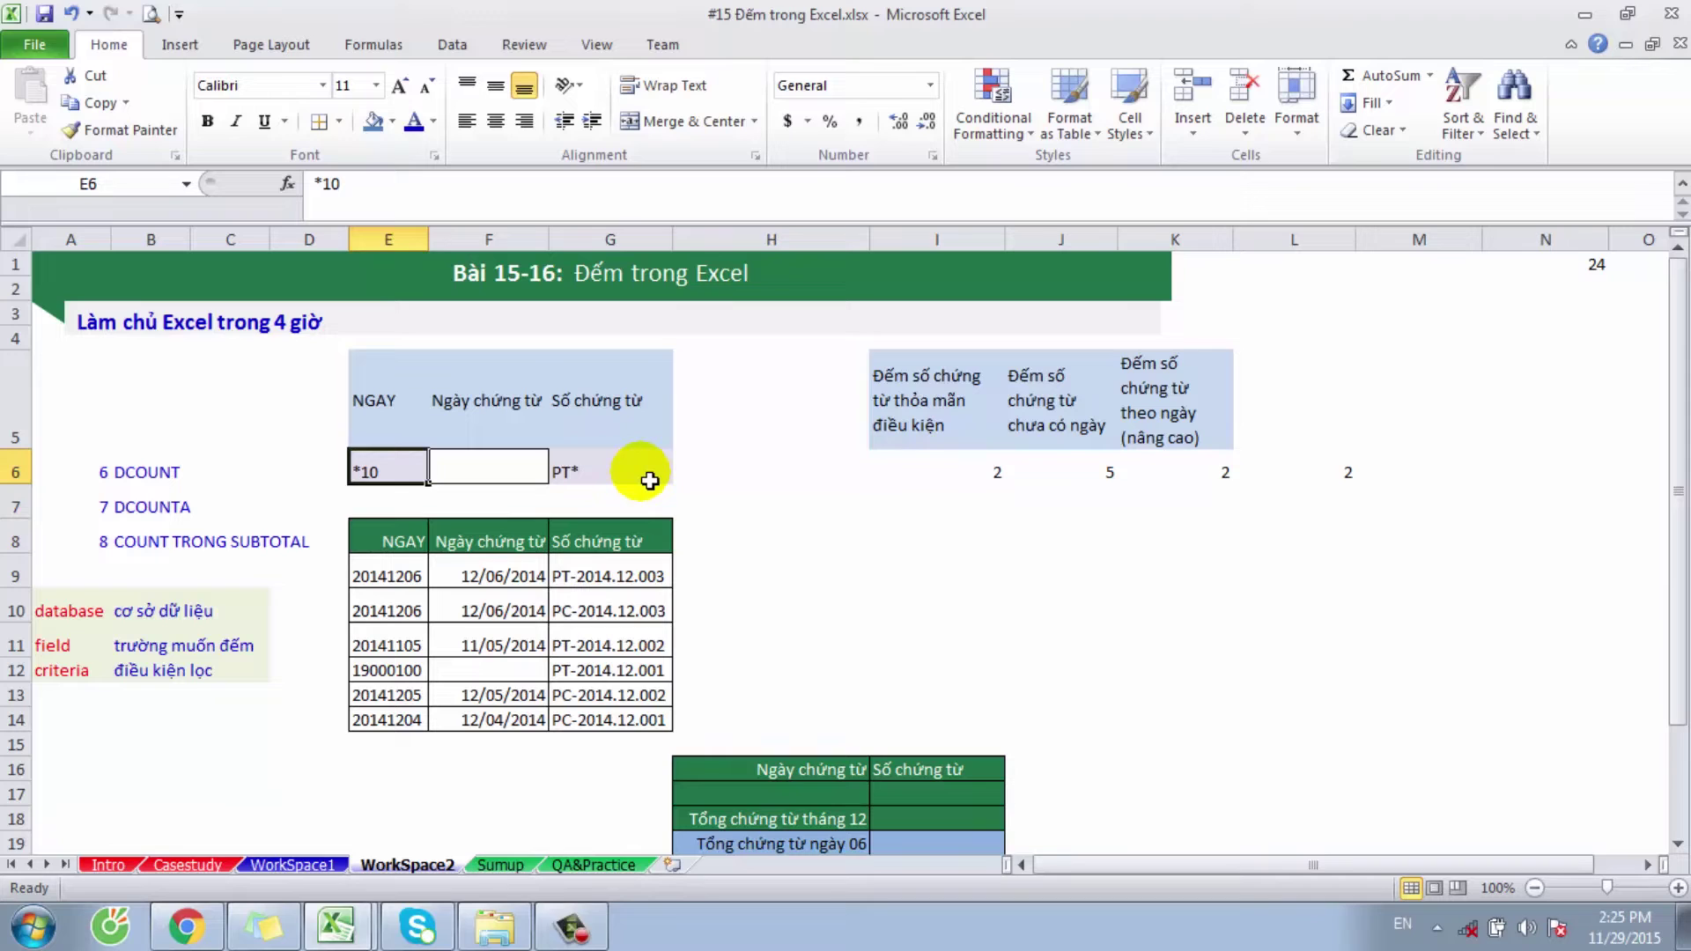
{"action": "key", "text": "Right"}
{"action": "key", "text": "Right"}
{"action": "key", "text": "Left"}
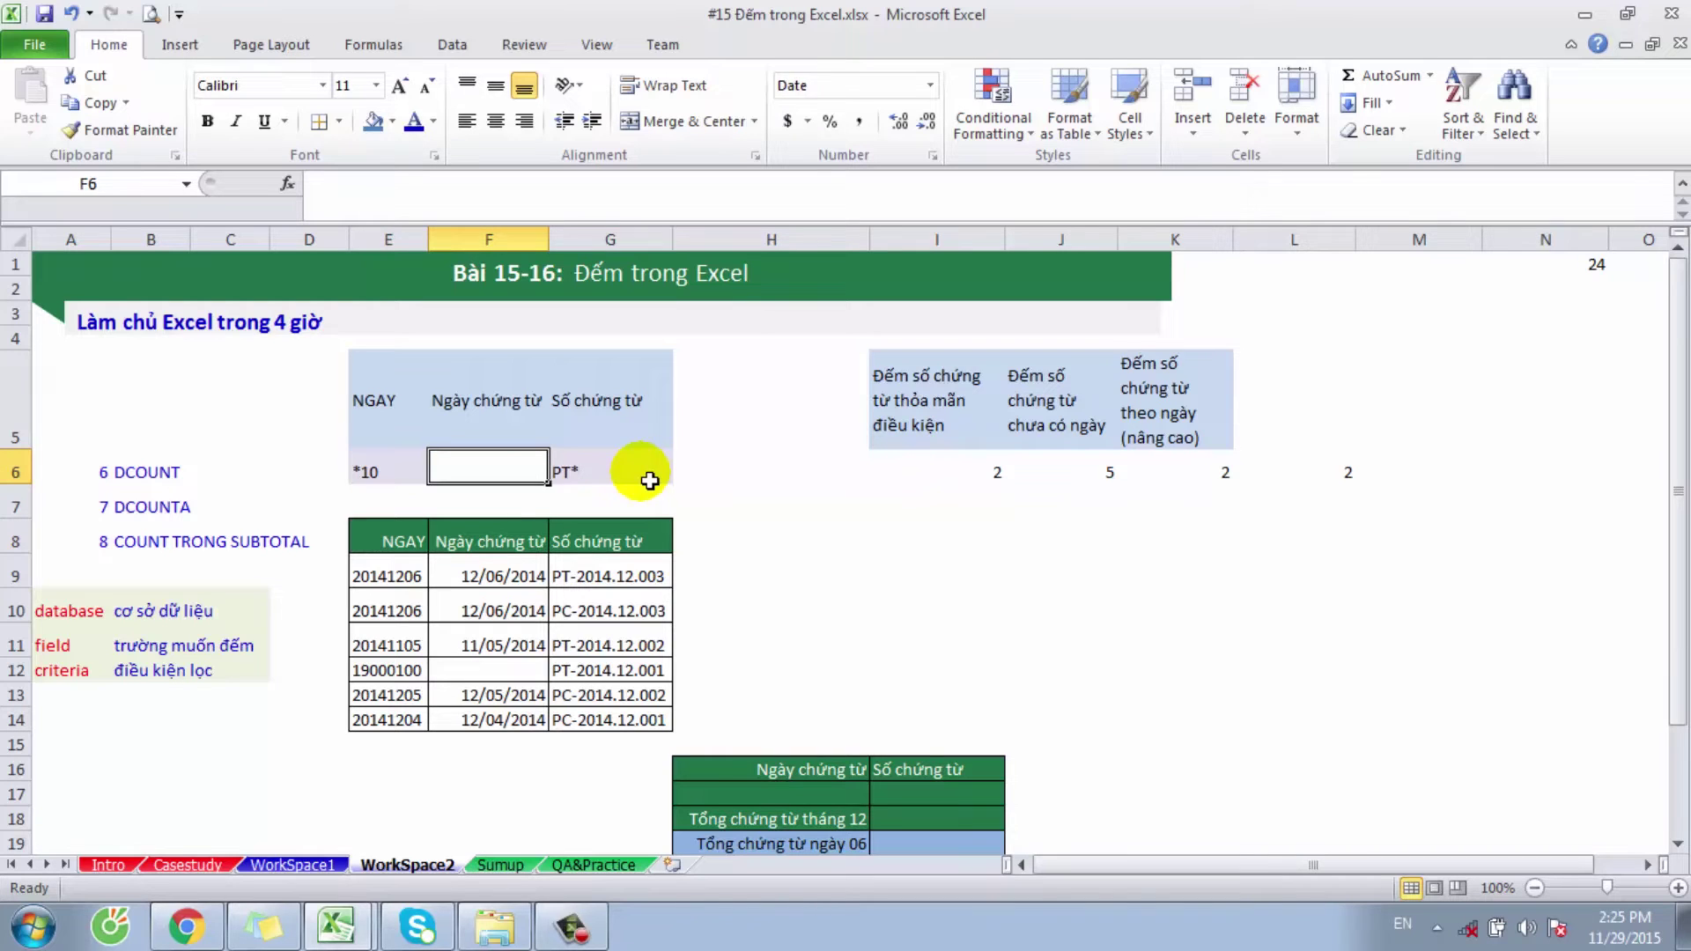
{"action": "key", "text": "Left"}
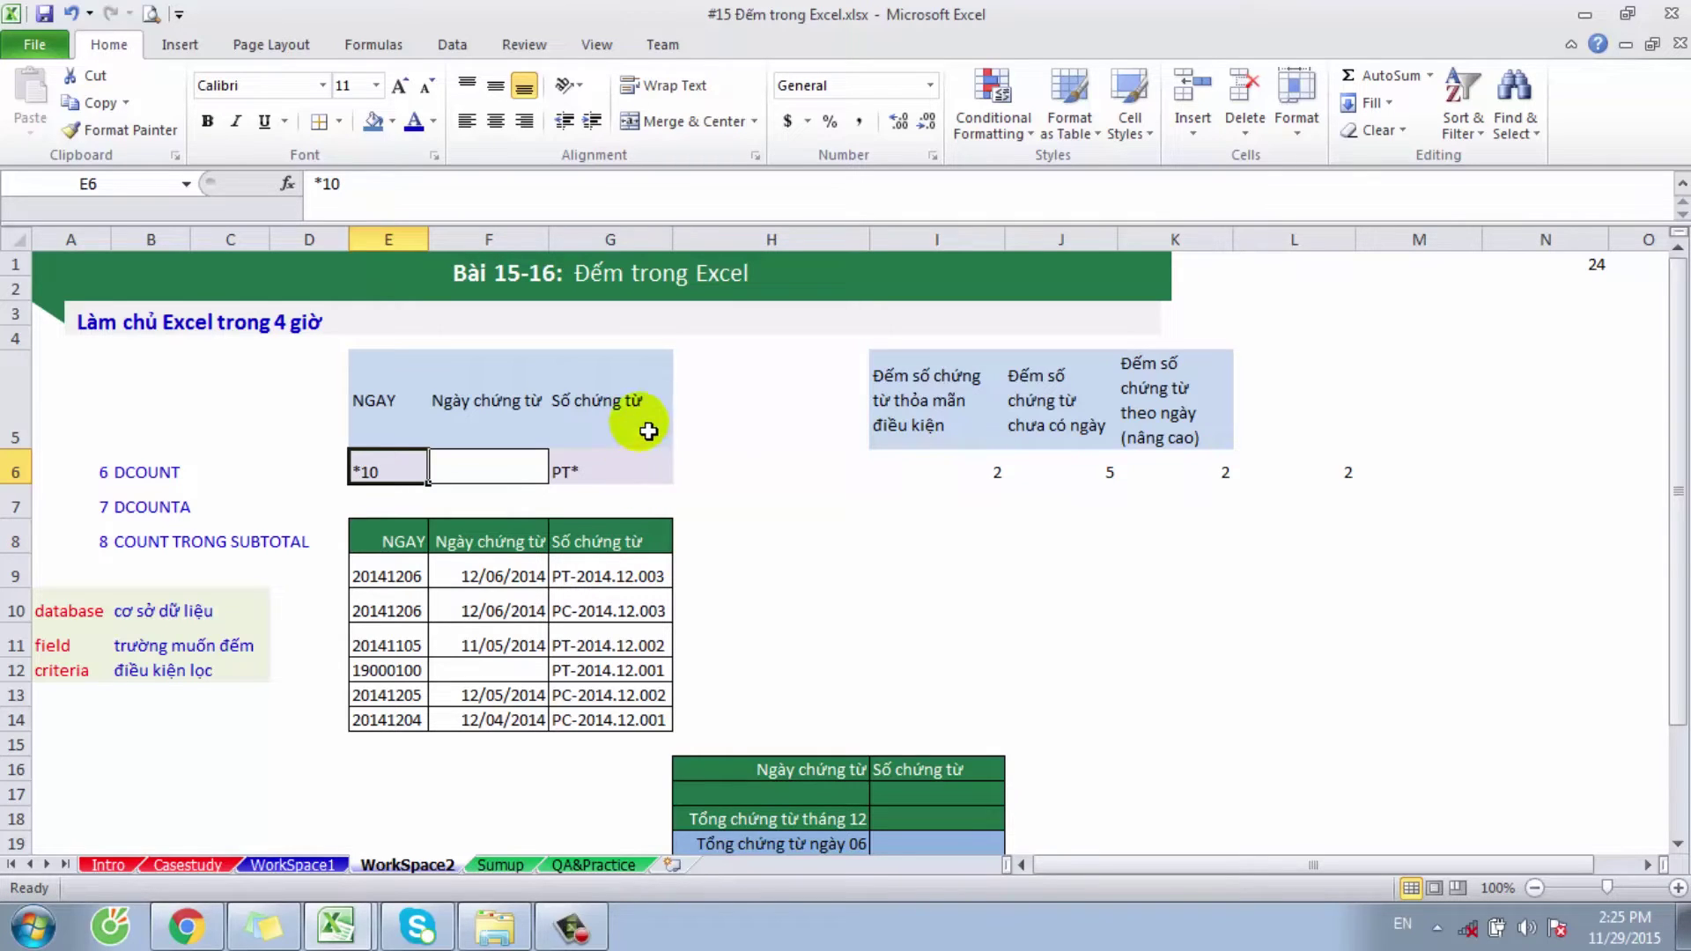
Step: Scroll down to the December voucher report grouped by days 06, 05, 04 and select I19
{"action": "mouse_move", "coordinate": [1681, 447]}
{"action": "left_mouse_down"}
{"action": "mouse_move", "coordinate": [1684, 564]}
{"action": "mouse_move", "coordinate": [1477, 546]}
{"action": "left_mouse_up"}
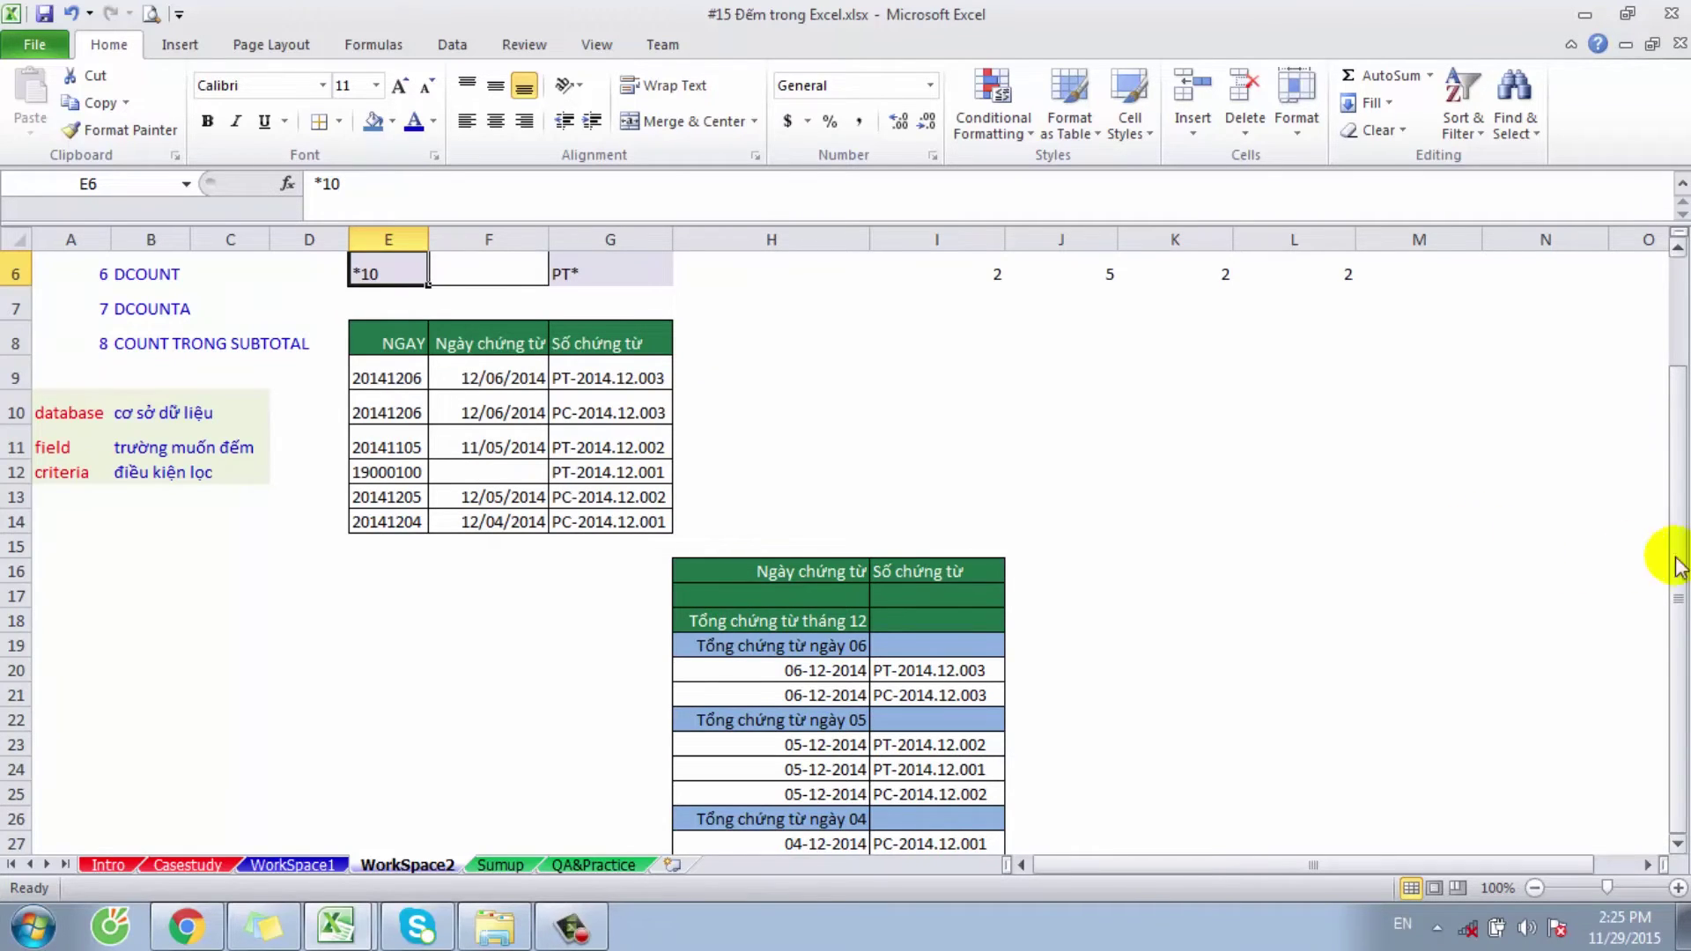
{"action": "left_click_drag", "start_coordinate": [1683, 541], "coordinate": [1682, 607]}
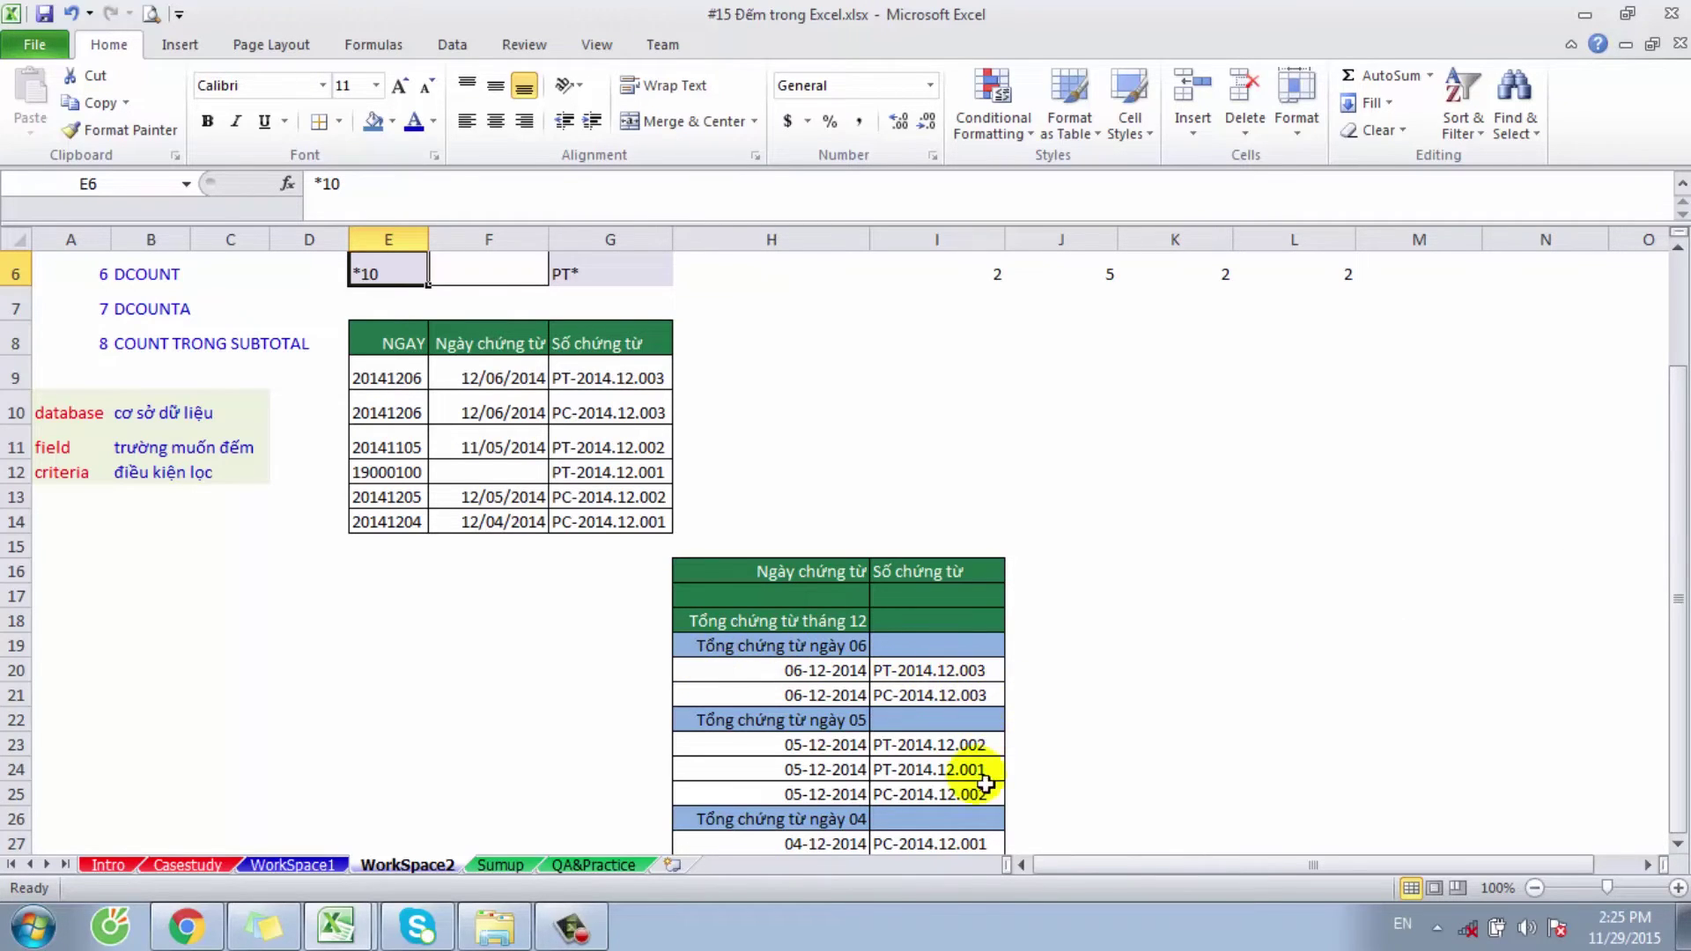
{"action": "left_click", "coordinate": [973, 656]}
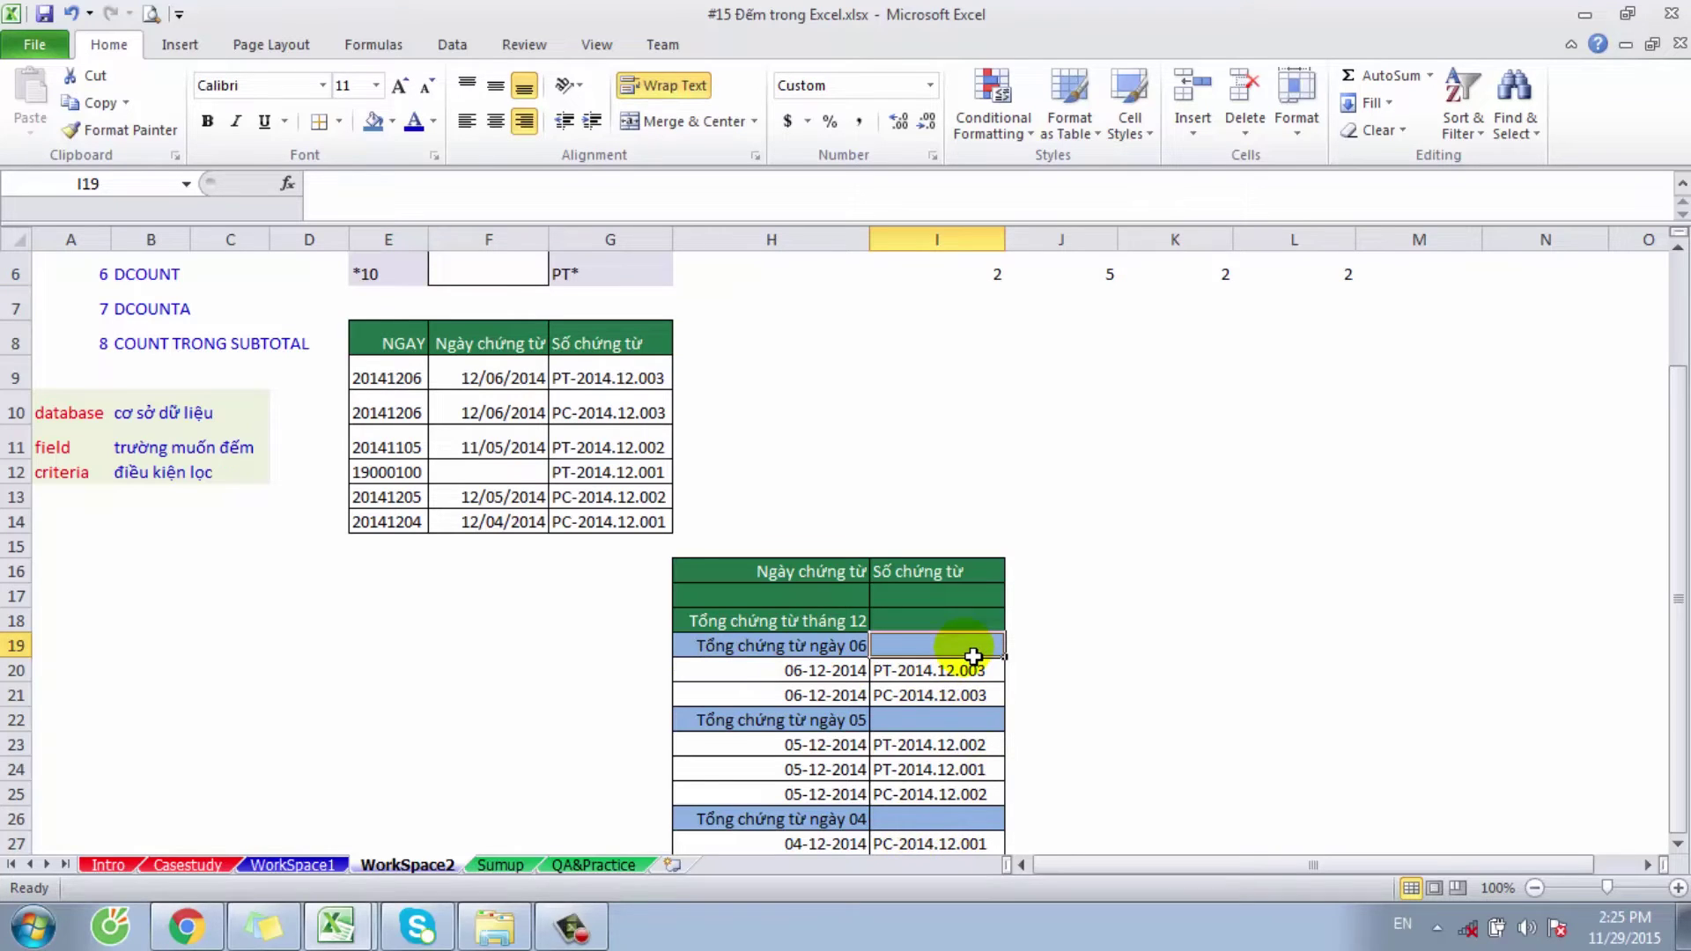
Step: Count the day 06 vouchers in I19 with =COUNTA(I20:I21), giving 2
{"action": "type", "text": "=count"}
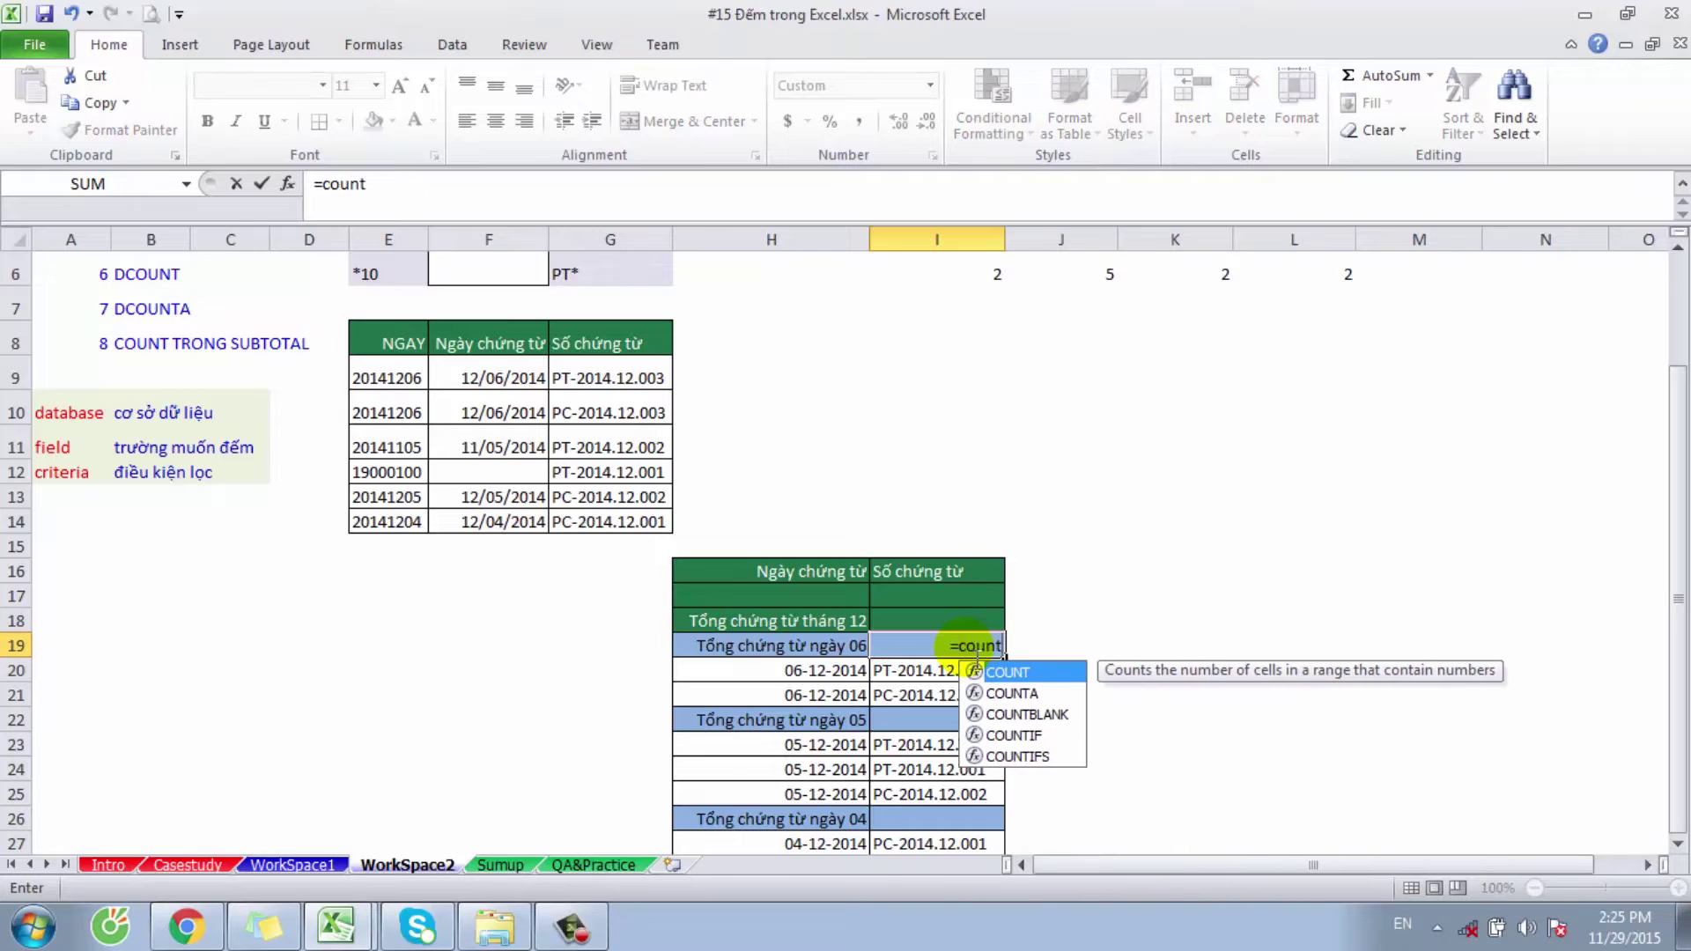
{"action": "type", "text": "a"}
{"action": "key", "text": "Tab"}
{"action": "left_click_drag", "start_coordinate": [885, 671], "coordinate": [902, 695]}
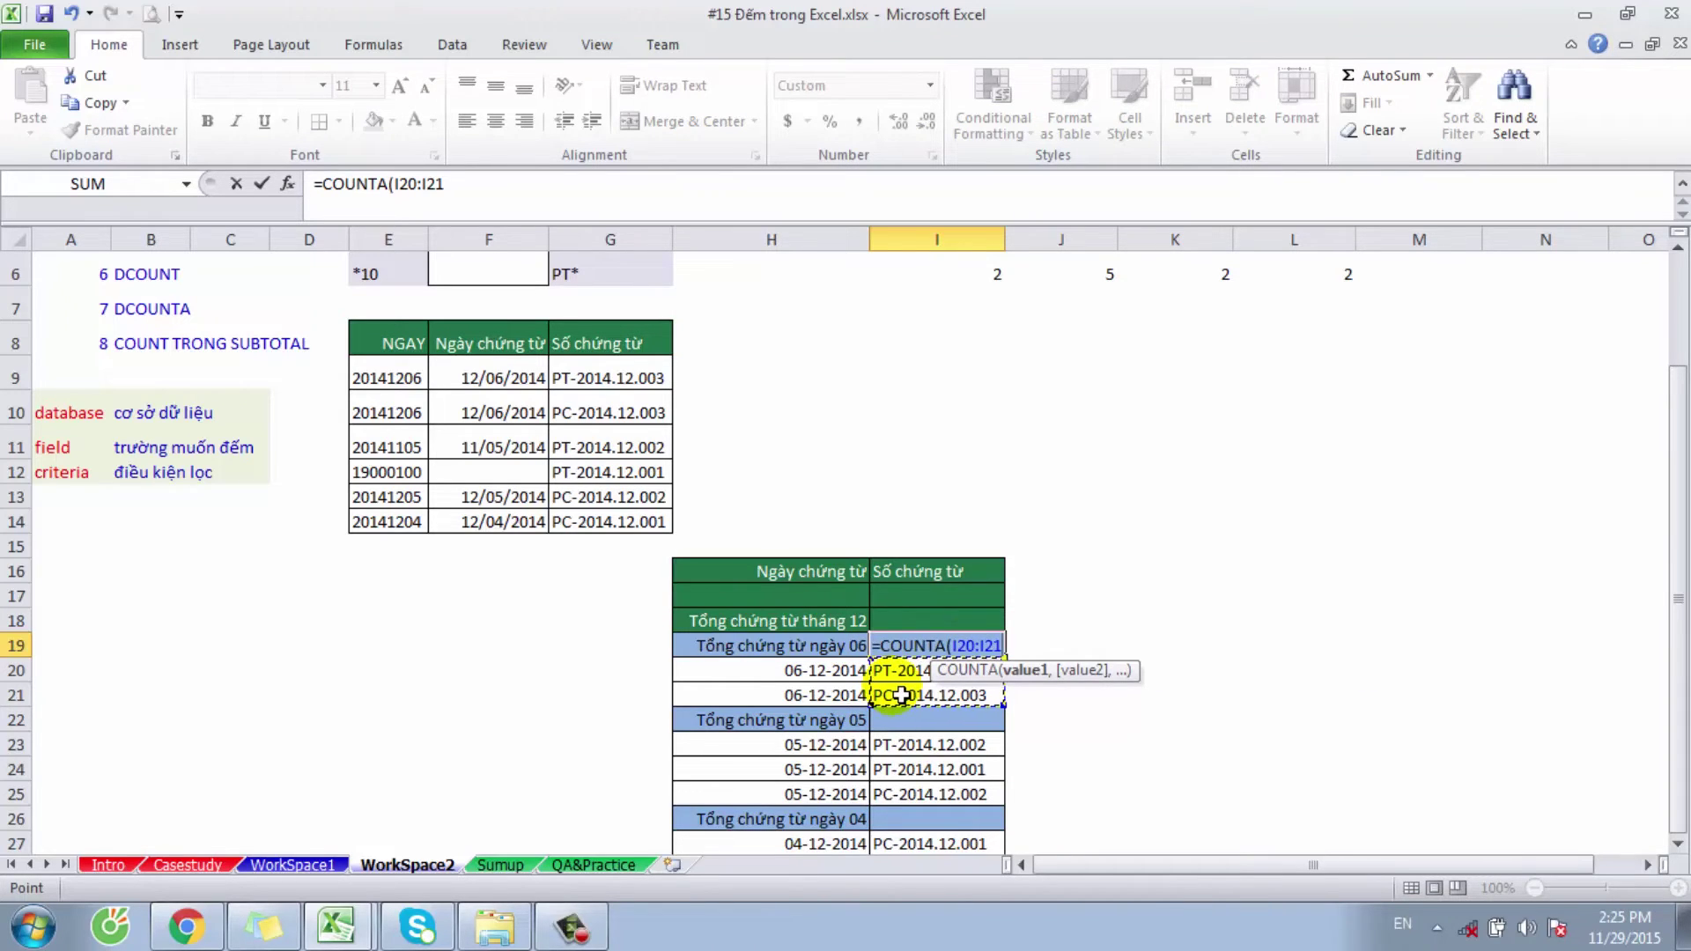
{"action": "type", "text": ")"}
{"action": "key", "text": "Return"}
Step: Copy the count formula to I22 and change its range to I23:I25, giving 3 for day 05
{"action": "key", "text": "Up"}
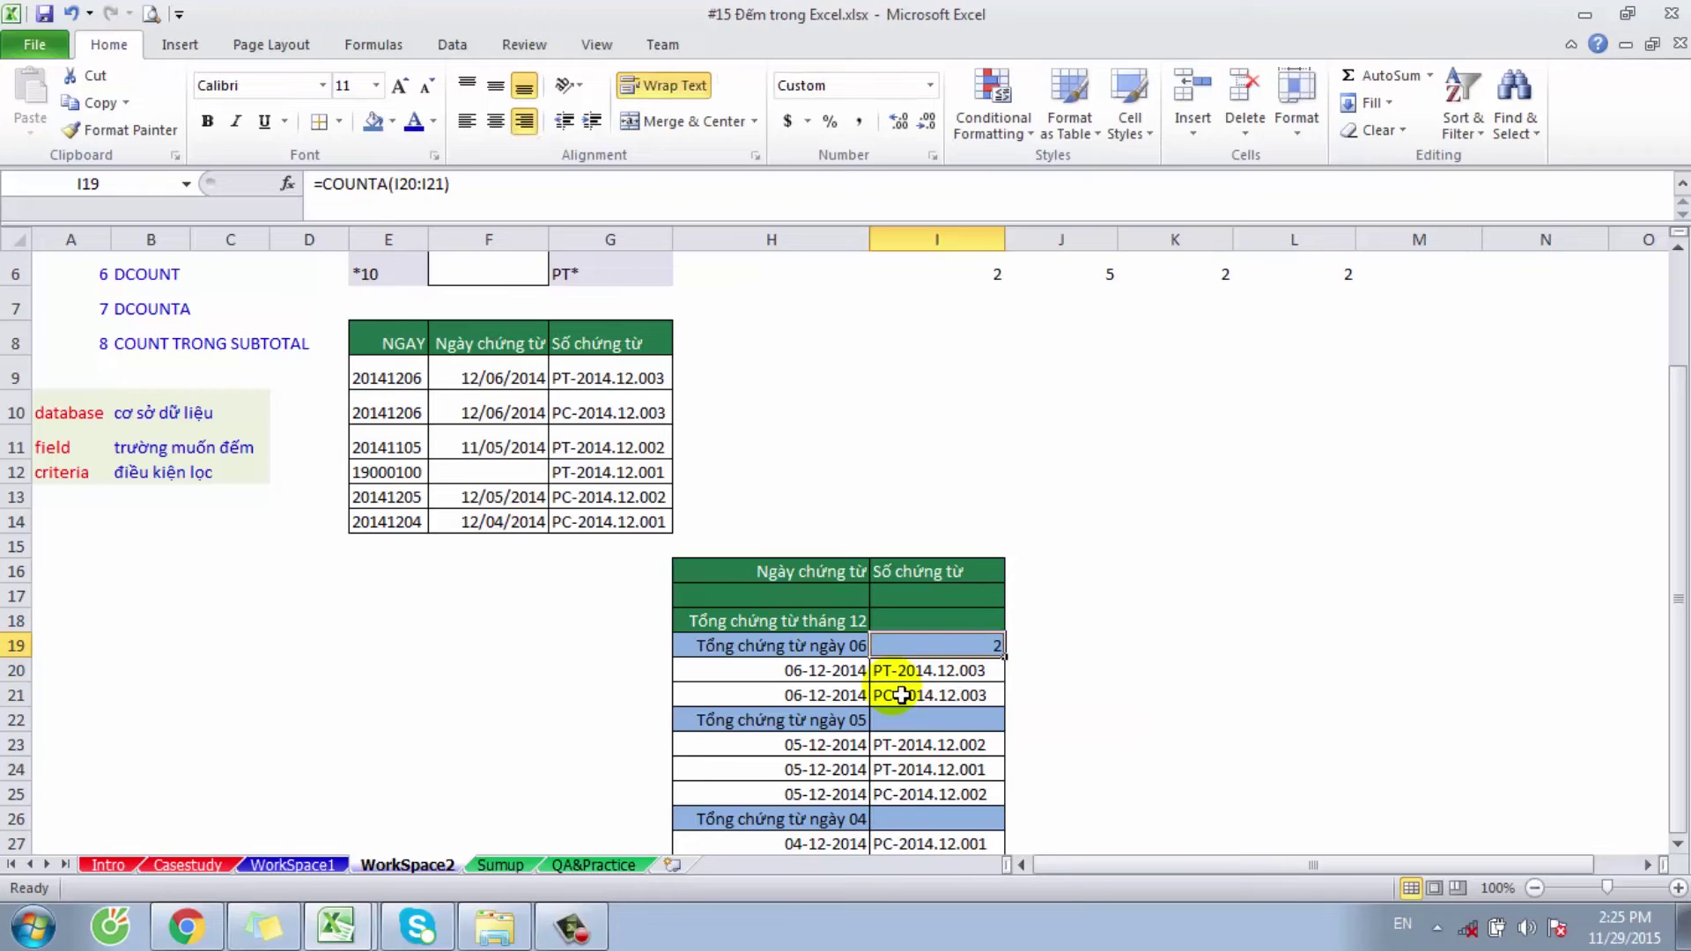
{"action": "key", "text": "ctrl+c"}
{"action": "key", "text": "Down"}
{"action": "key", "text": "Down"}
{"action": "key", "text": "Down"}
{"action": "key", "text": "ctrl+v"}
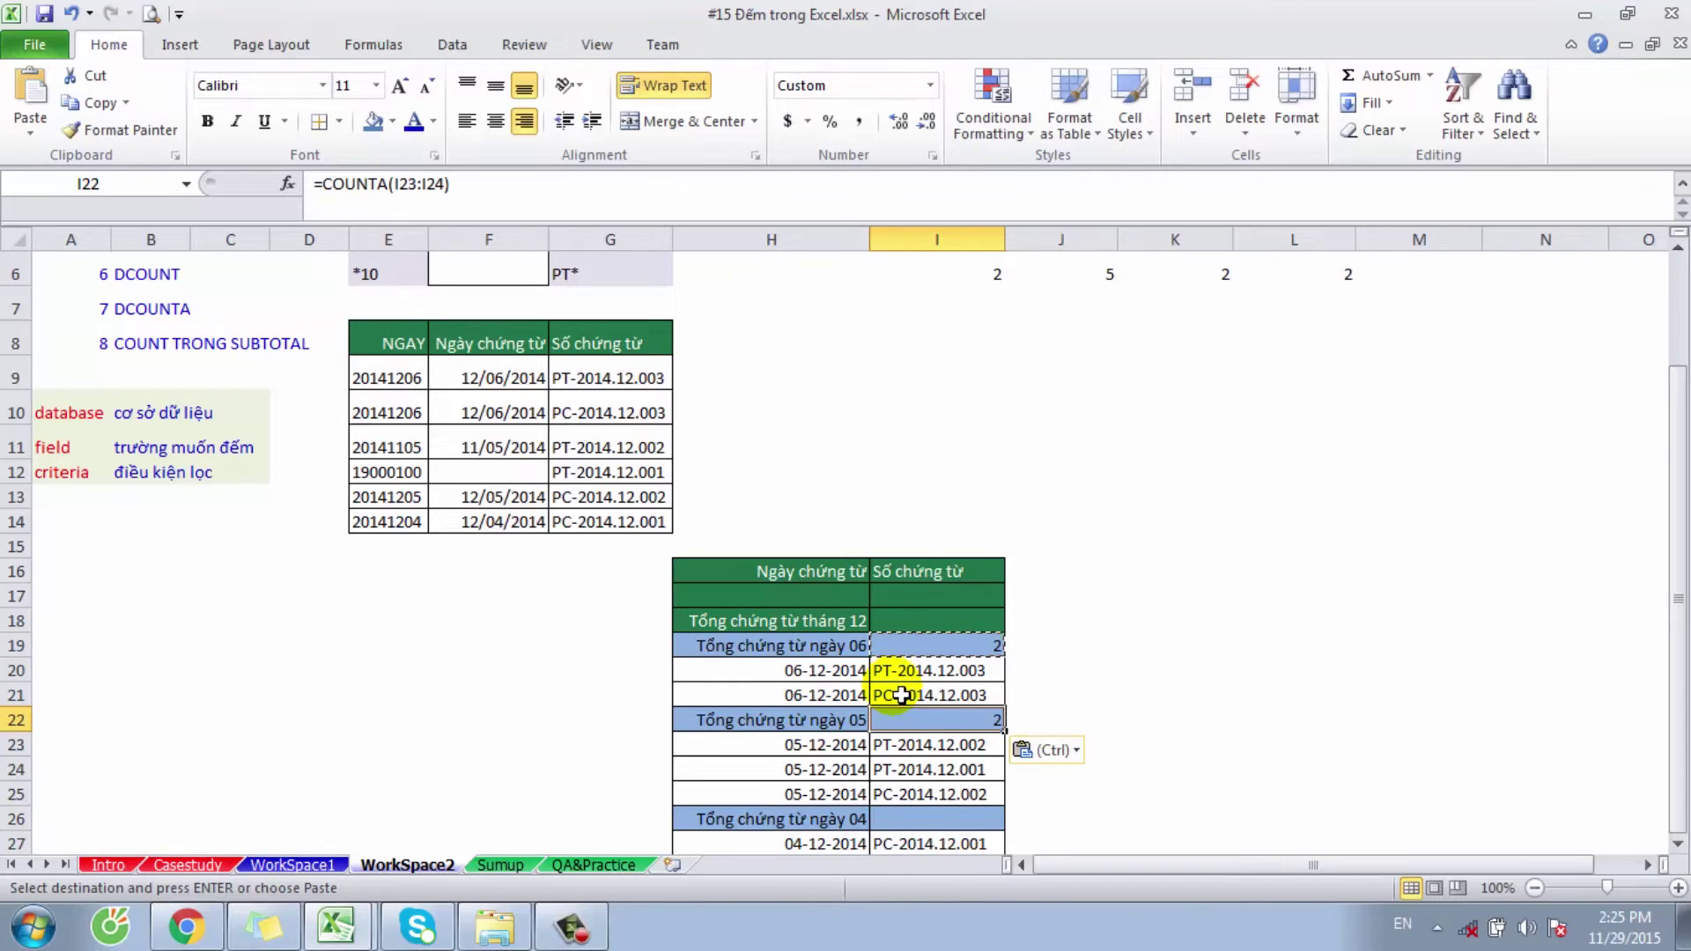
{"action": "key", "text": "F2"}
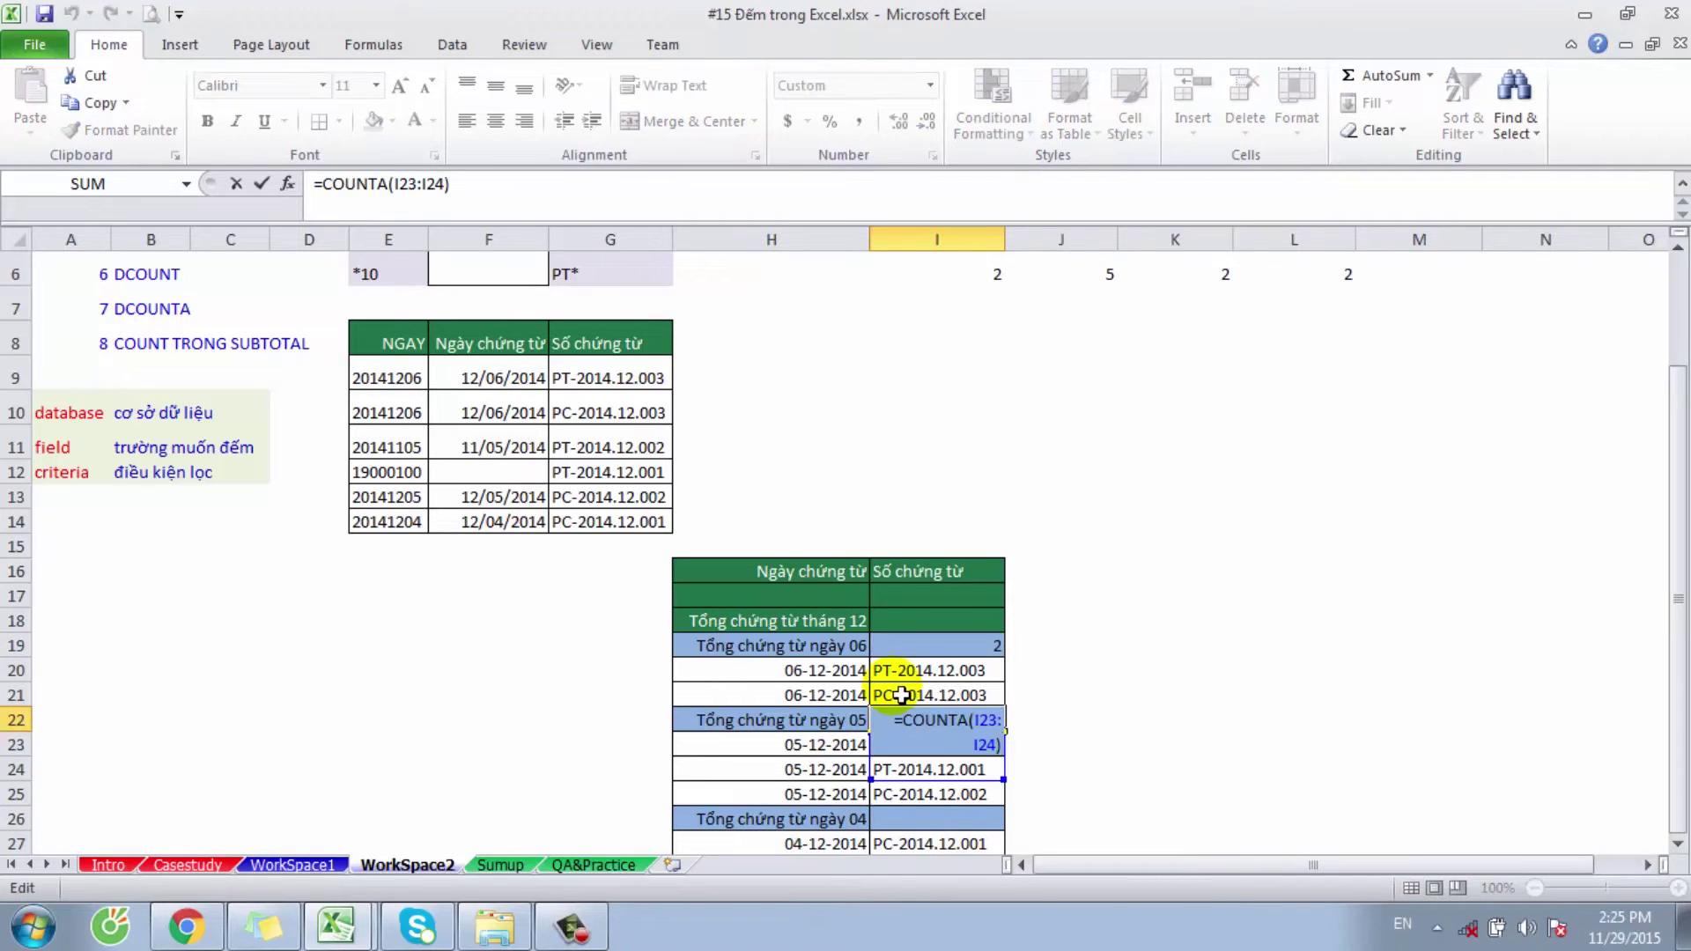
{"action": "left_click", "coordinate": [1007, 749]}
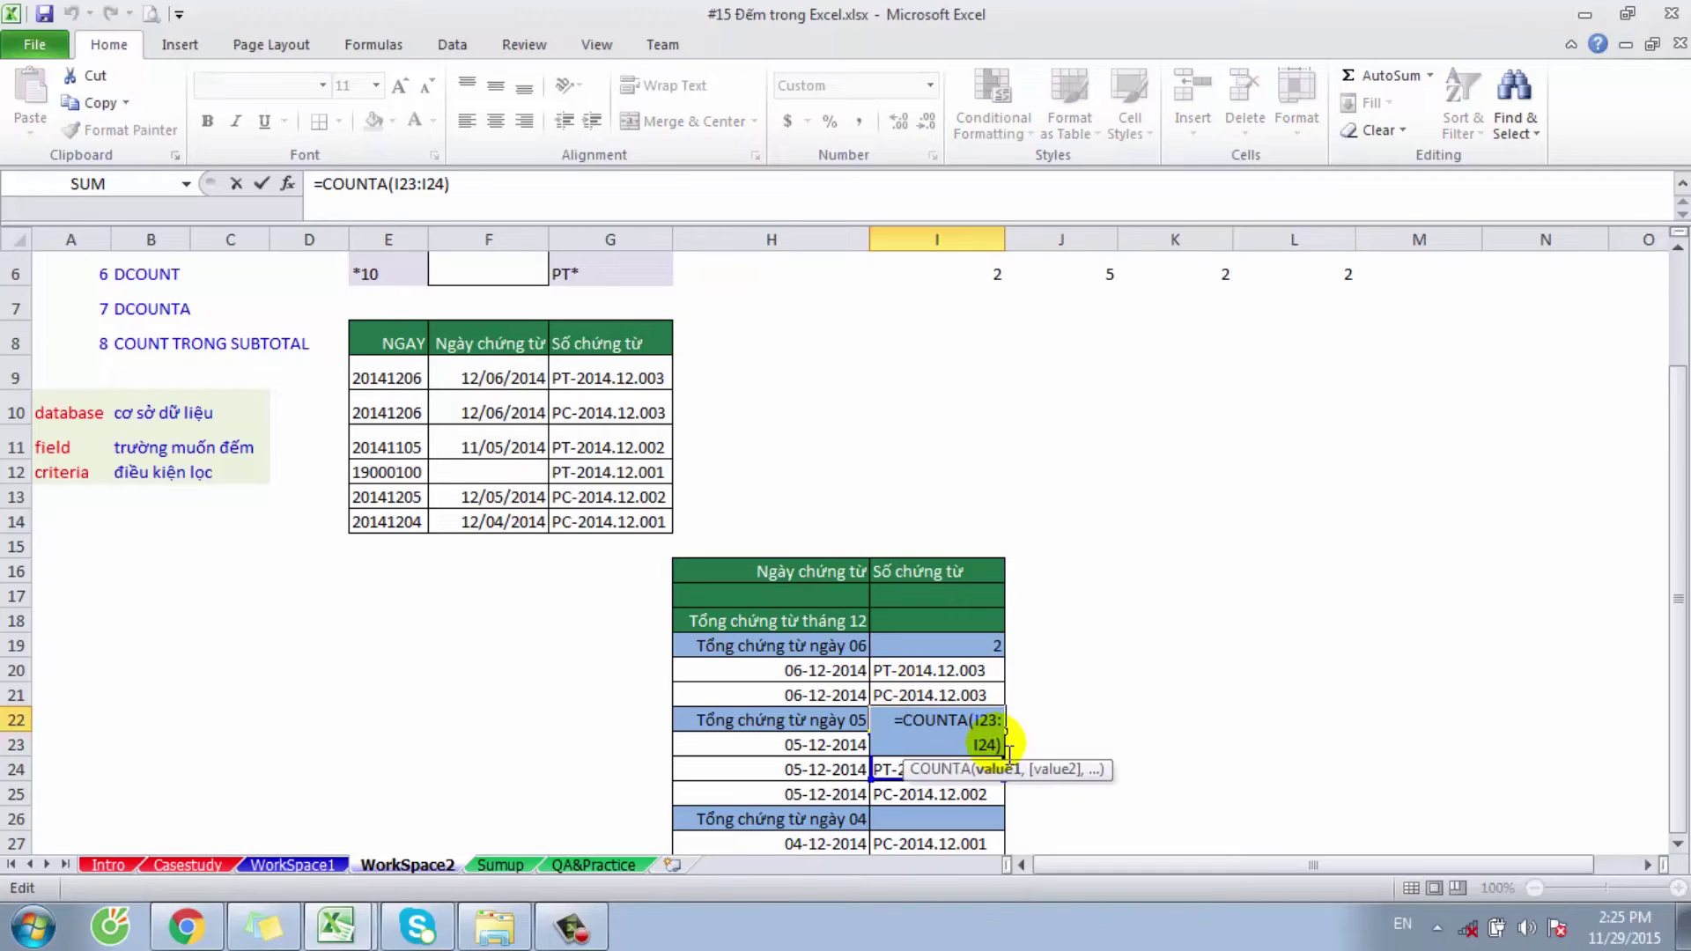
{"action": "key", "text": "BackSpace"}
{"action": "key", "text": "BackSpace"}
{"action": "type", "text": "5)"}
{"action": "key", "text": "Return"}
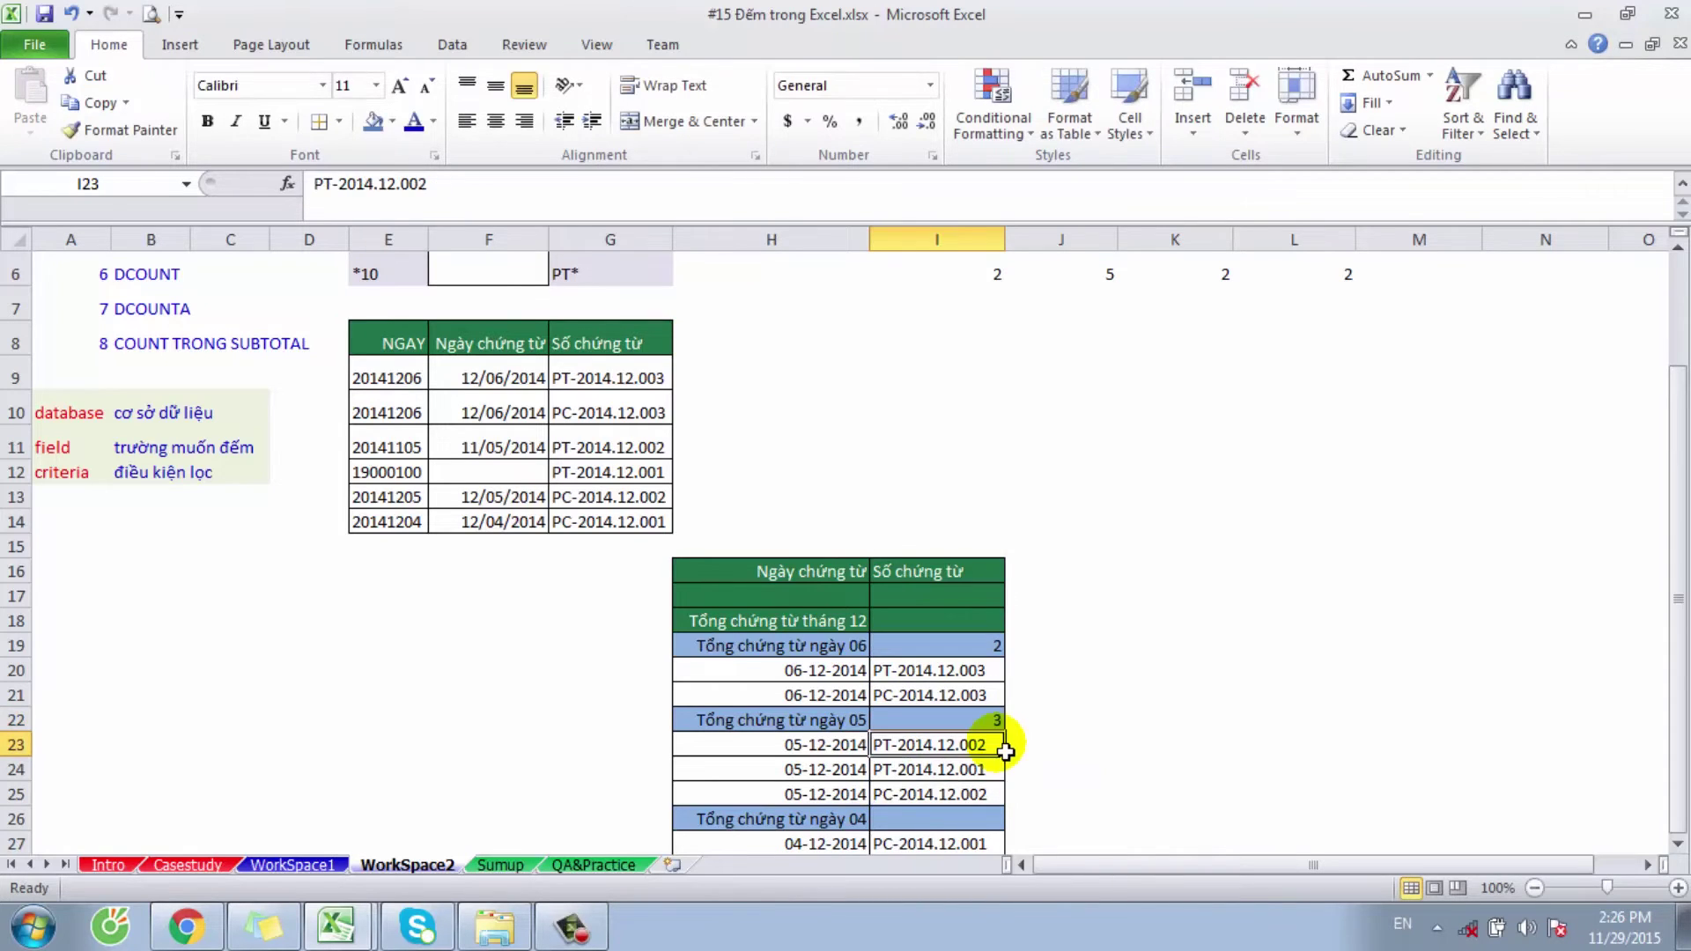
Step: Enter =COUNTA(I27) in I26 to count the single day 04 voucher
{"action": "key", "text": "Down"}
{"action": "key", "text": "Down"}
{"action": "key", "text": "Down"}
{"action": "type", "text": "=cou"}
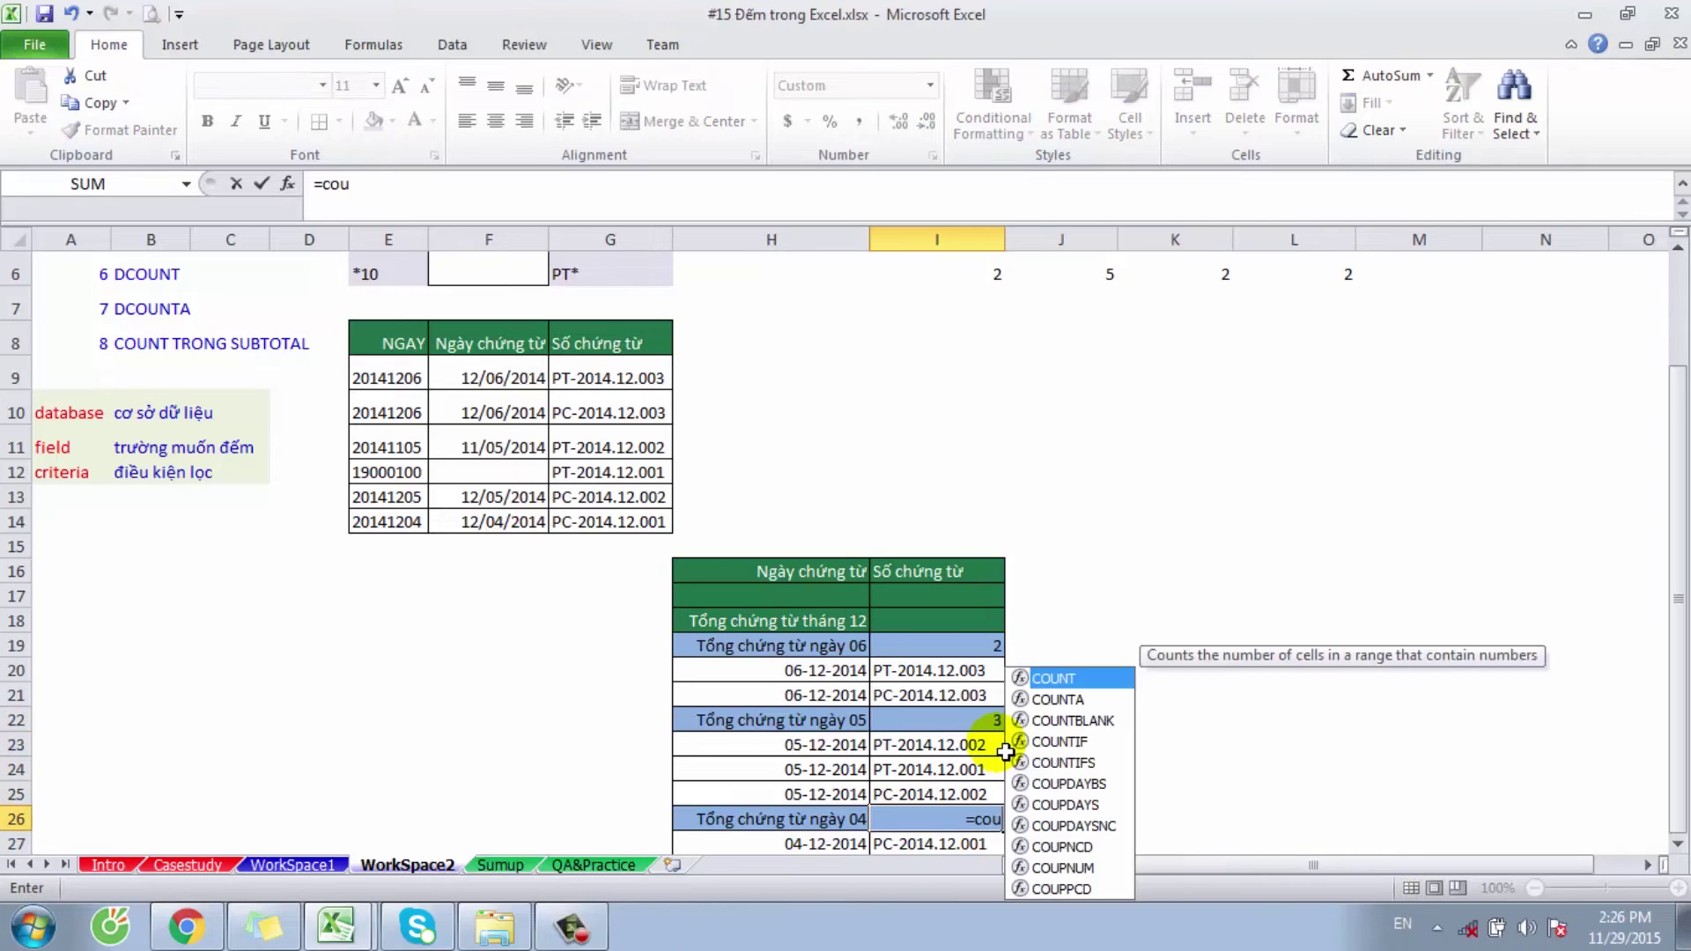
{"action": "type", "text": "nta"}
{"action": "key", "text": "Tab"}
{"action": "key", "text": "Down"}
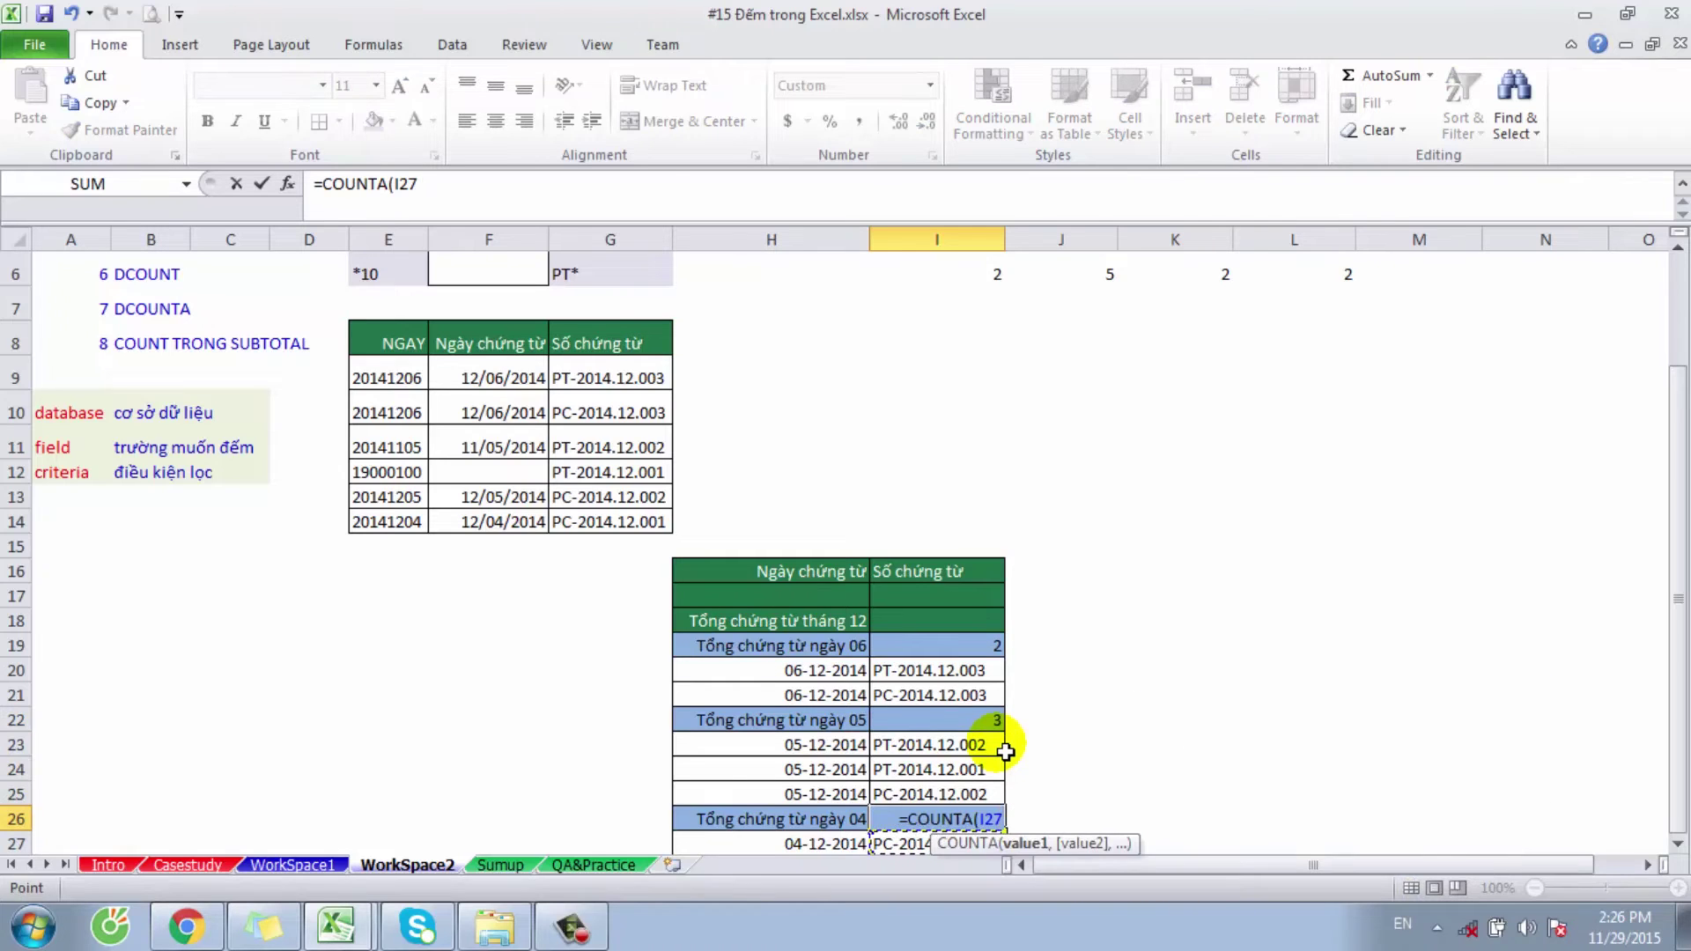
{"action": "type", "text": ")"}
{"action": "key", "text": "Return"}
{"action": "key", "text": "Down"}
{"action": "key", "text": "Down"}
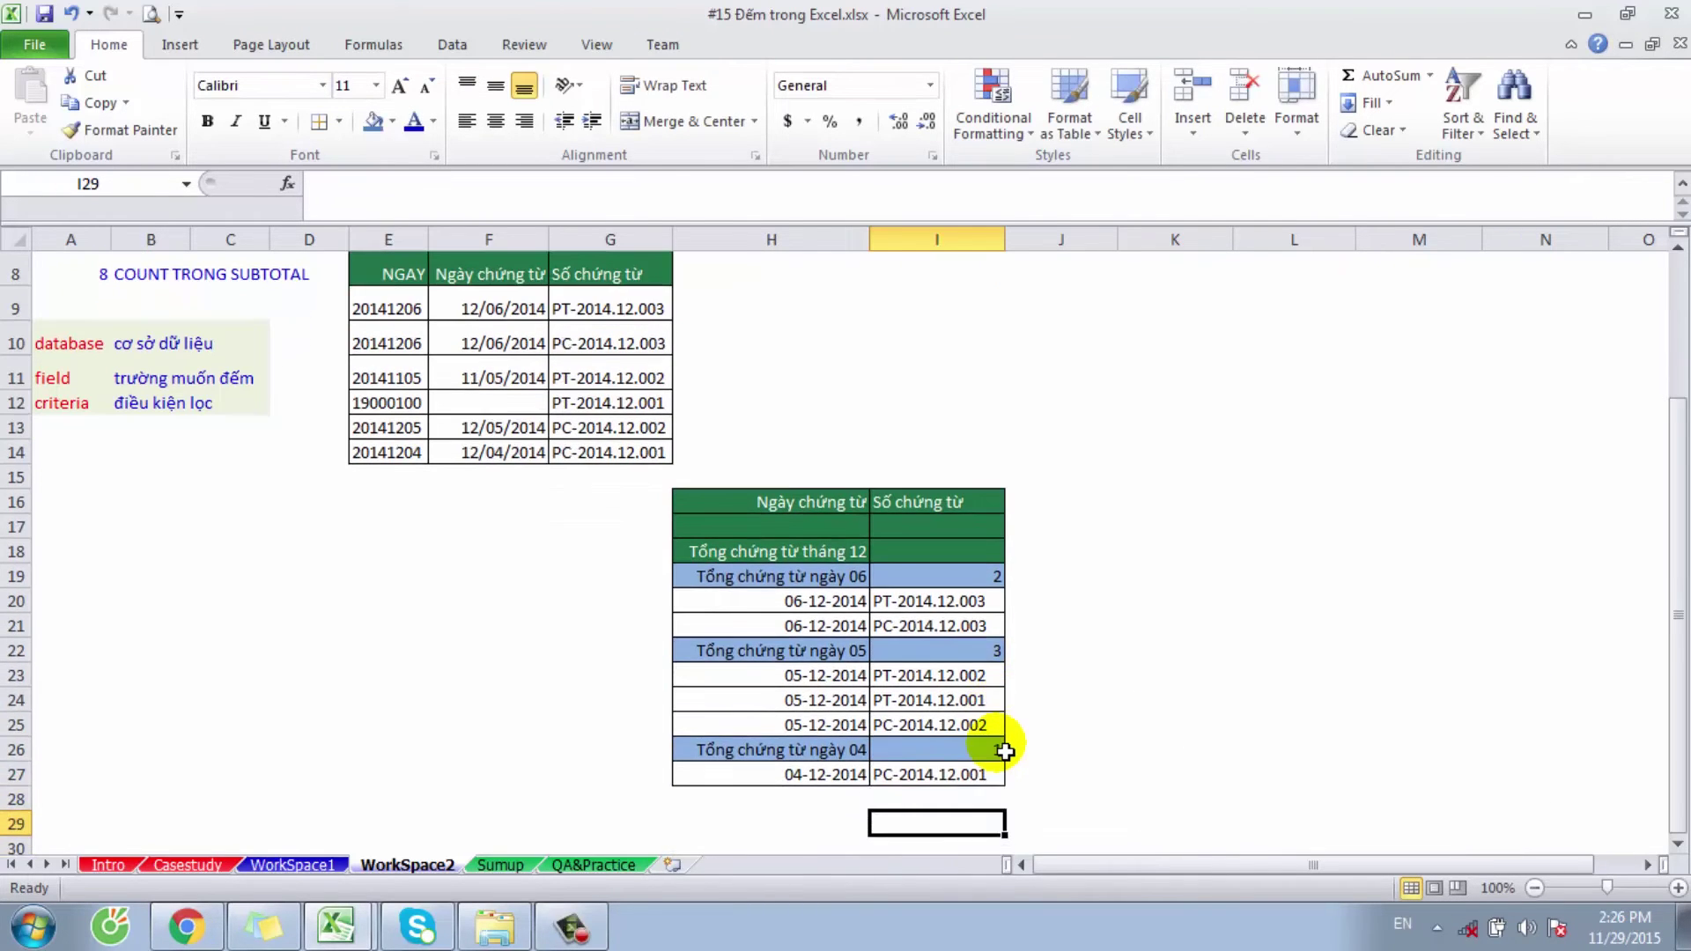
{"action": "key", "text": "Up"}
{"action": "key", "text": "Up"}
{"action": "key", "text": "Up"}
{"action": "key", "text": "Up"}
{"action": "key", "text": "Up"}
{"action": "key", "text": "Up"}
{"action": "key", "text": "Up"}
{"action": "key", "text": "Up"}
{"action": "key", "text": "Up"}
{"action": "key", "text": "Up"}
{"action": "key", "text": "Up"}
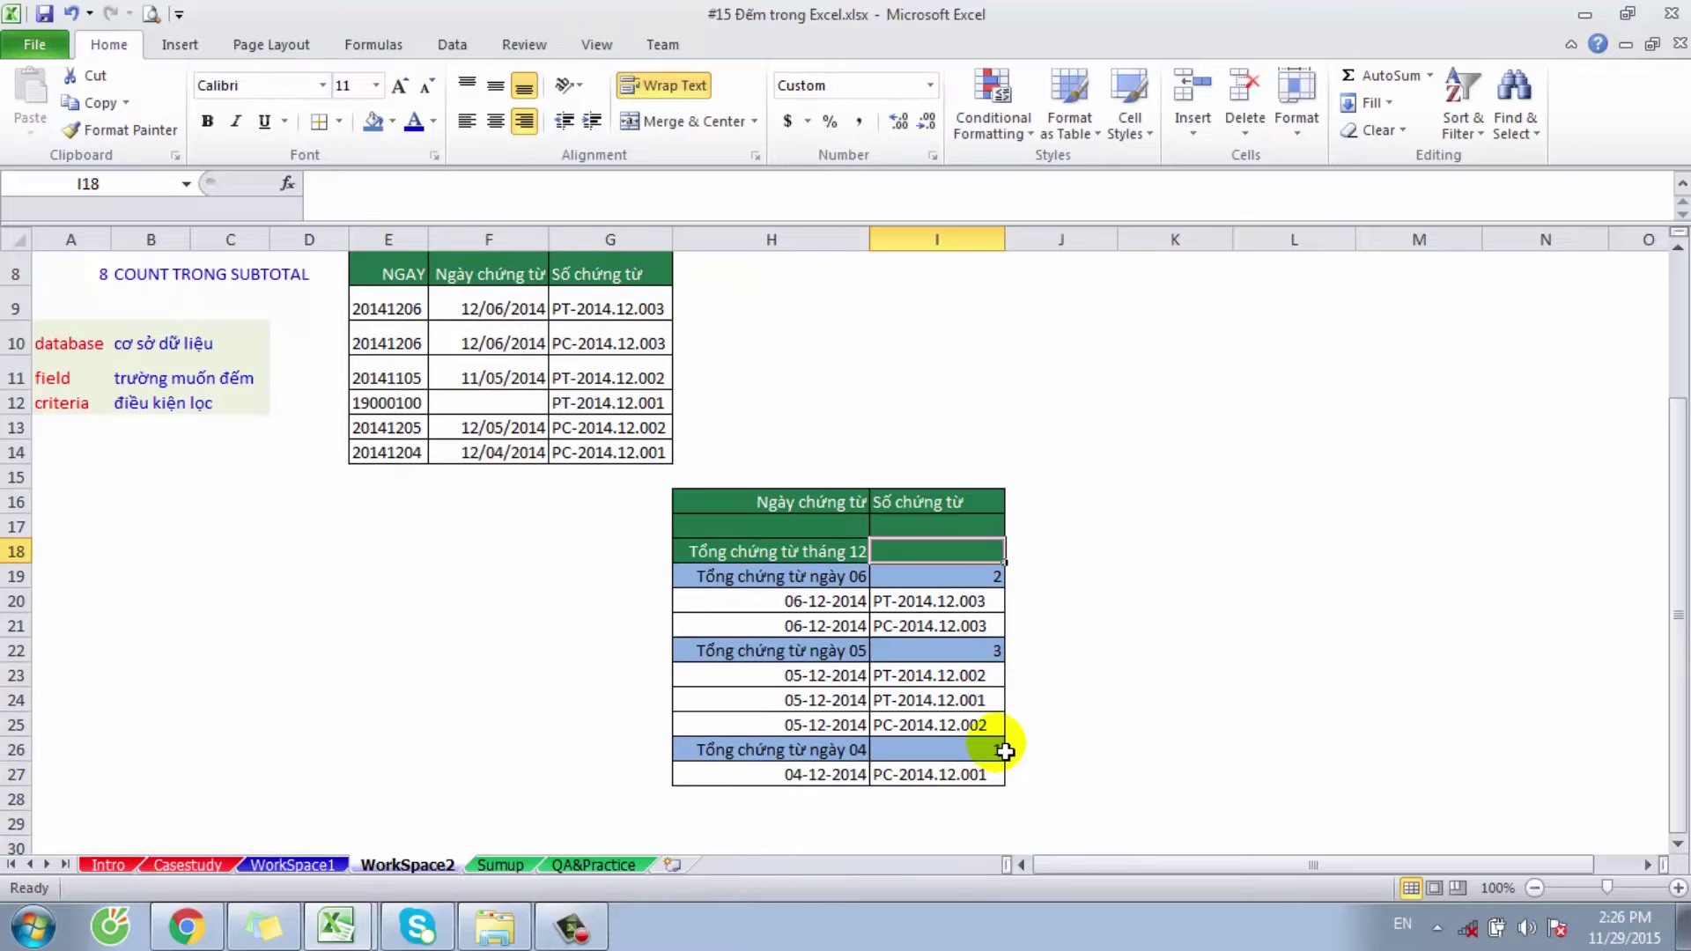
Step: Set I18 to =I19+I22+I26 so the month 12 total shows 6
{"action": "type", "text": "="}
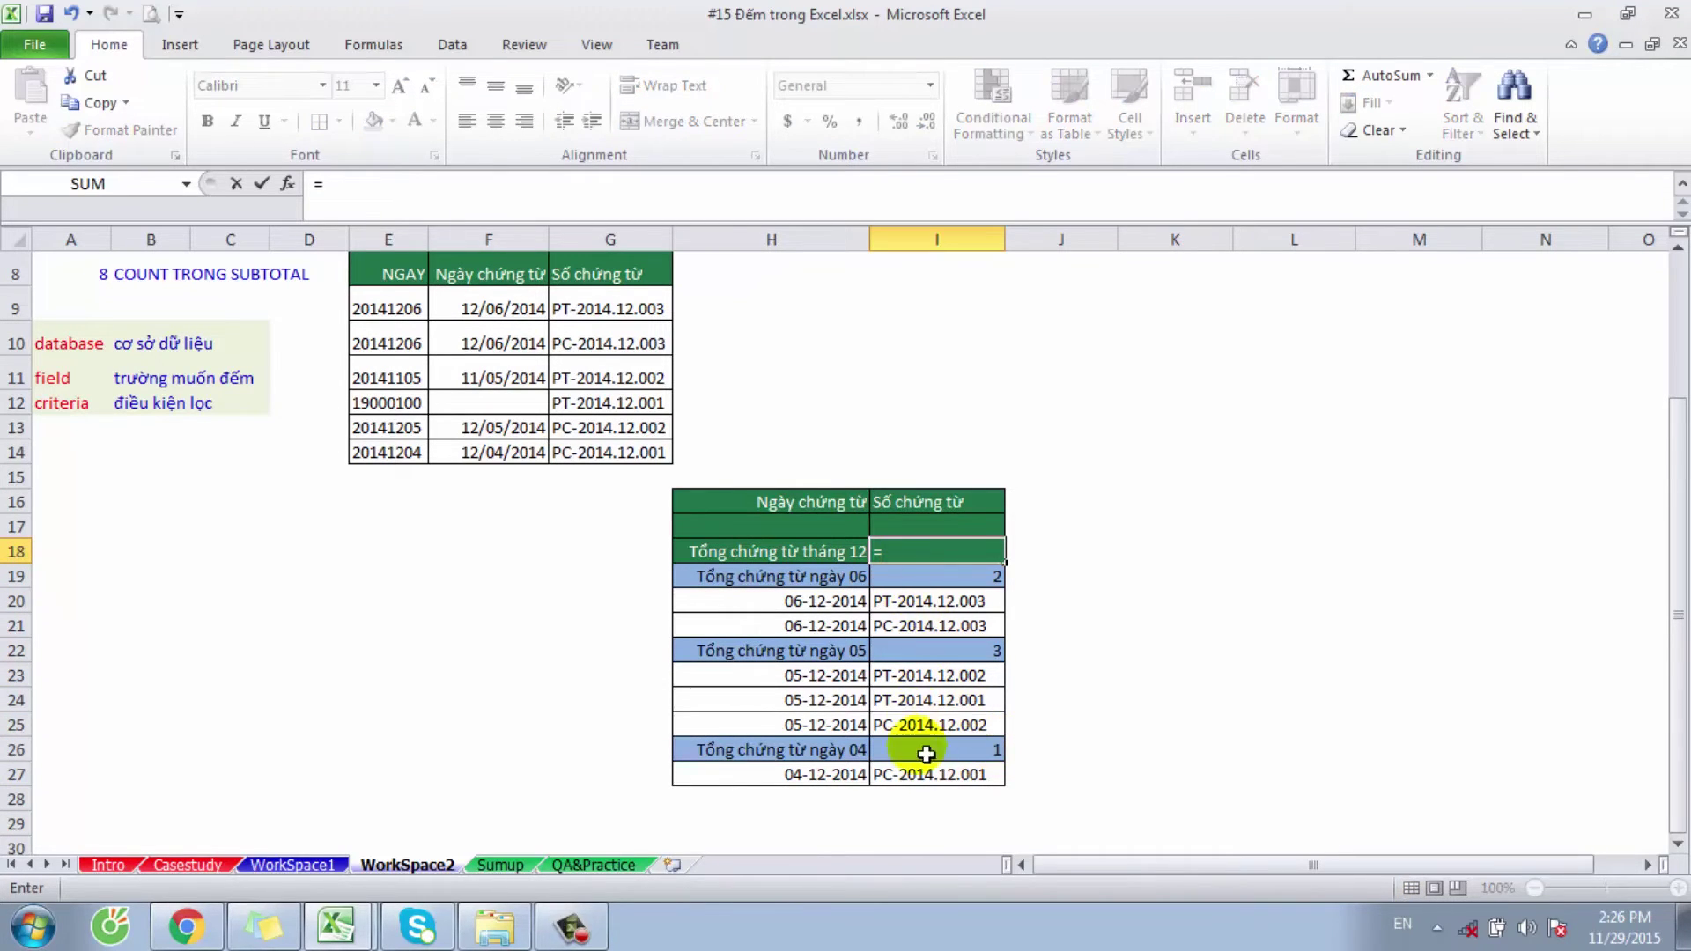
{"action": "left_click", "coordinate": [968, 588]}
{"action": "type", "text": "+"}
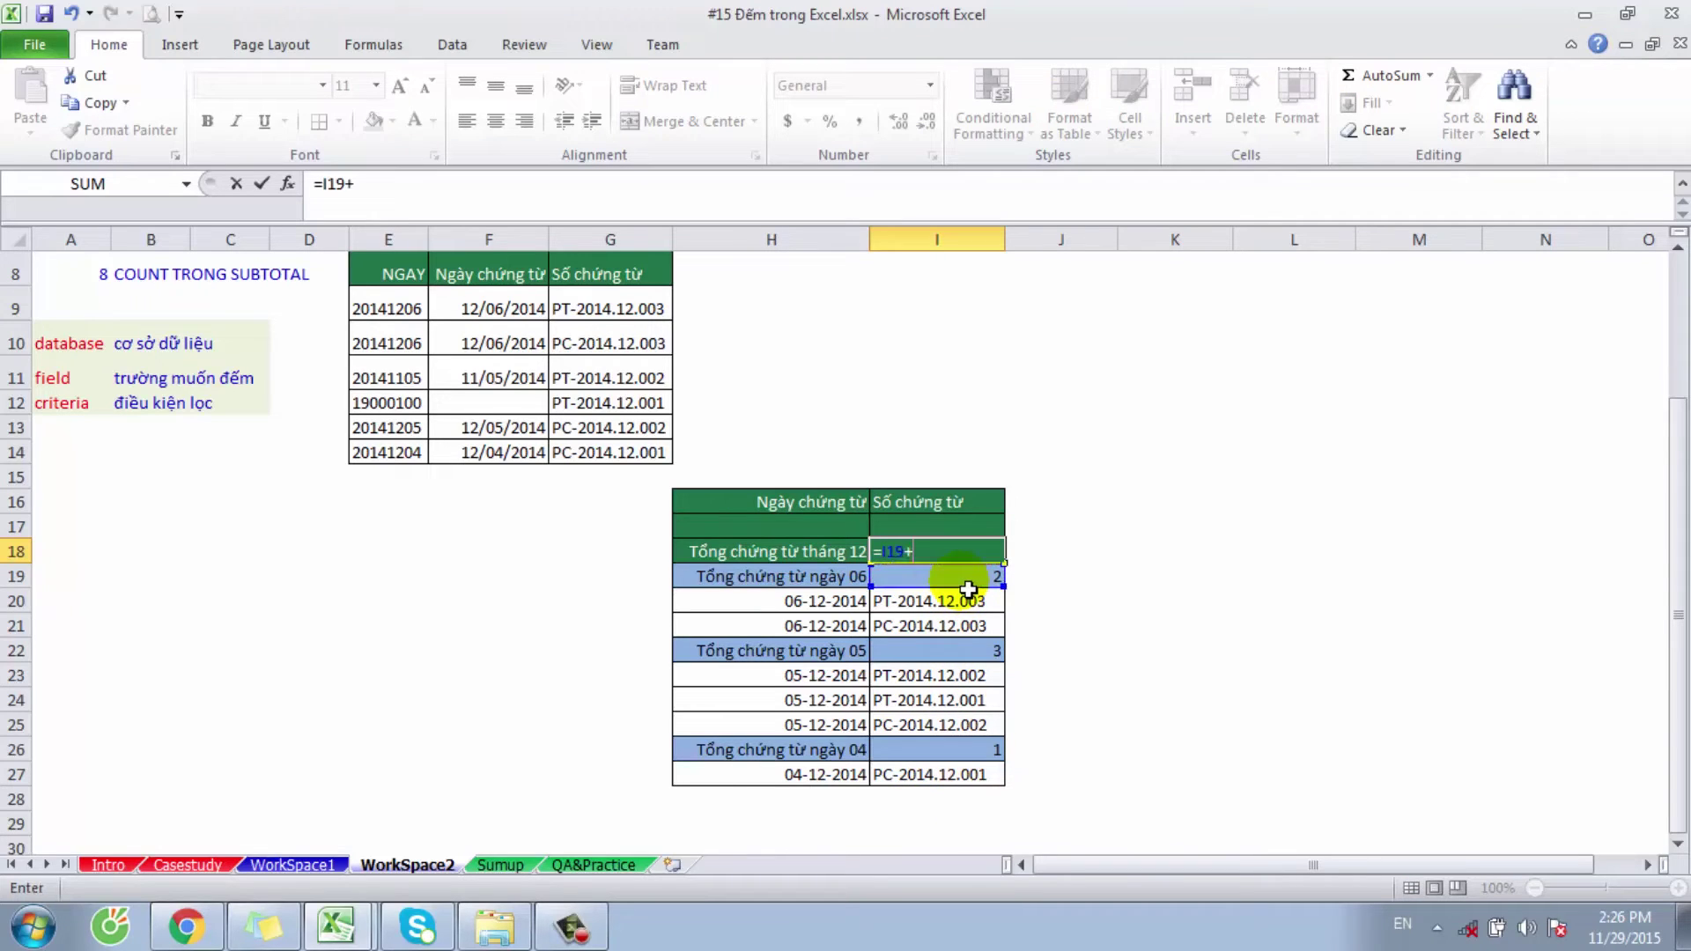
{"action": "left_click", "coordinate": [983, 660]}
{"action": "type", "text": "+"}
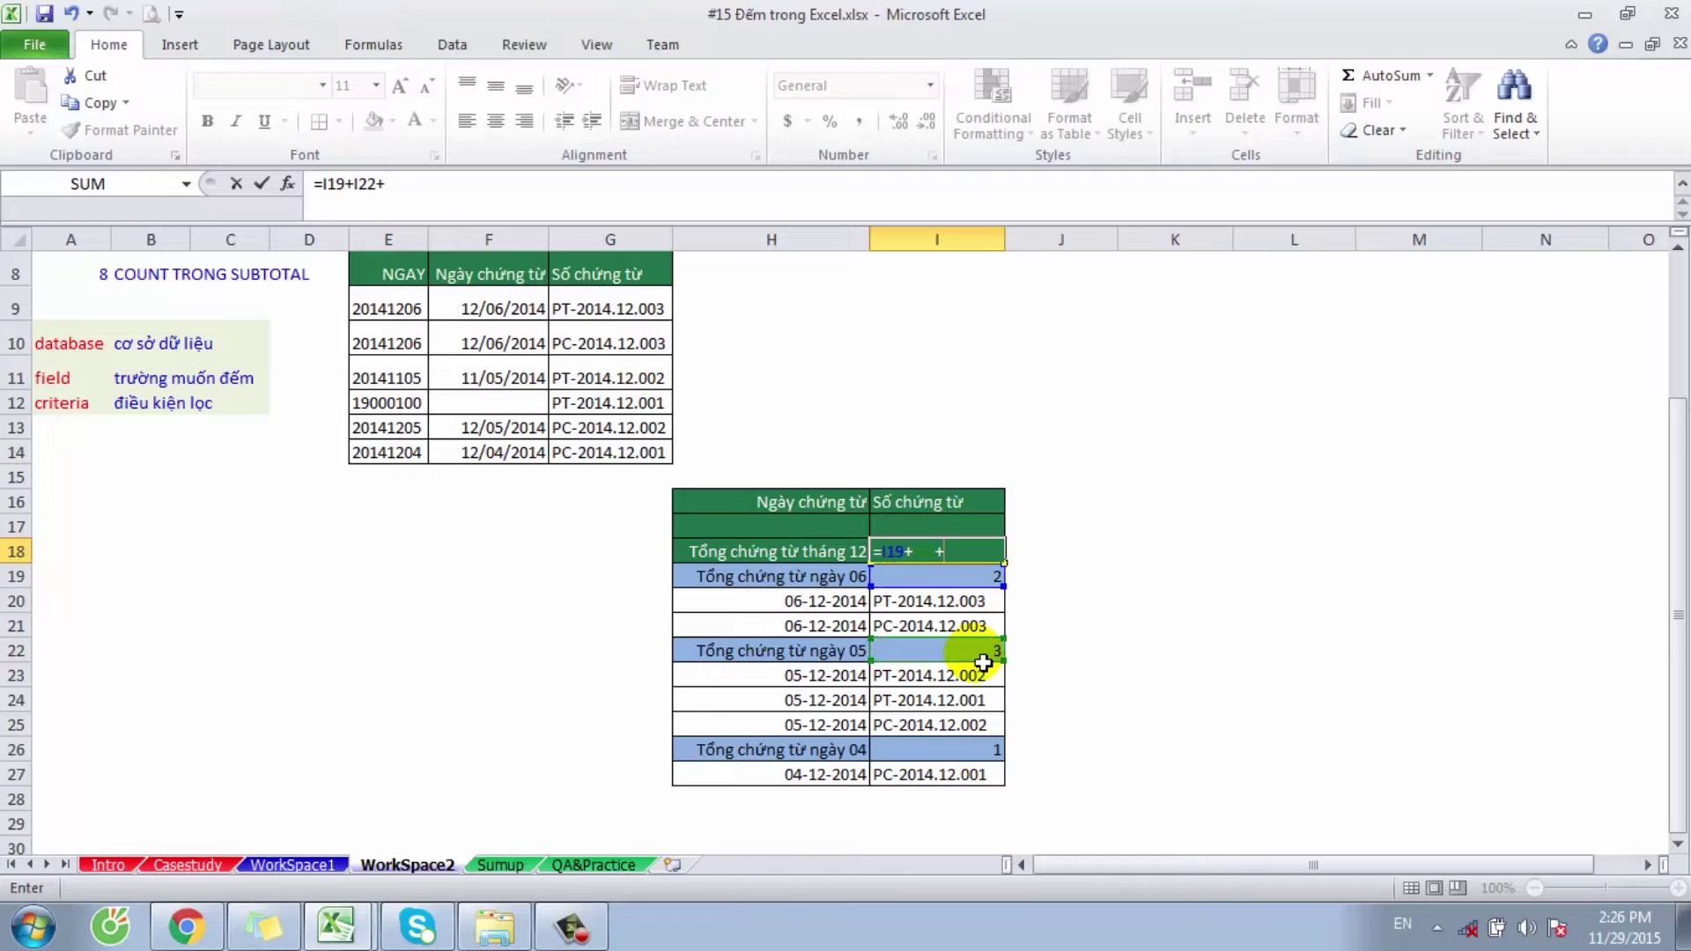
{"action": "left_click", "coordinate": [958, 755]}
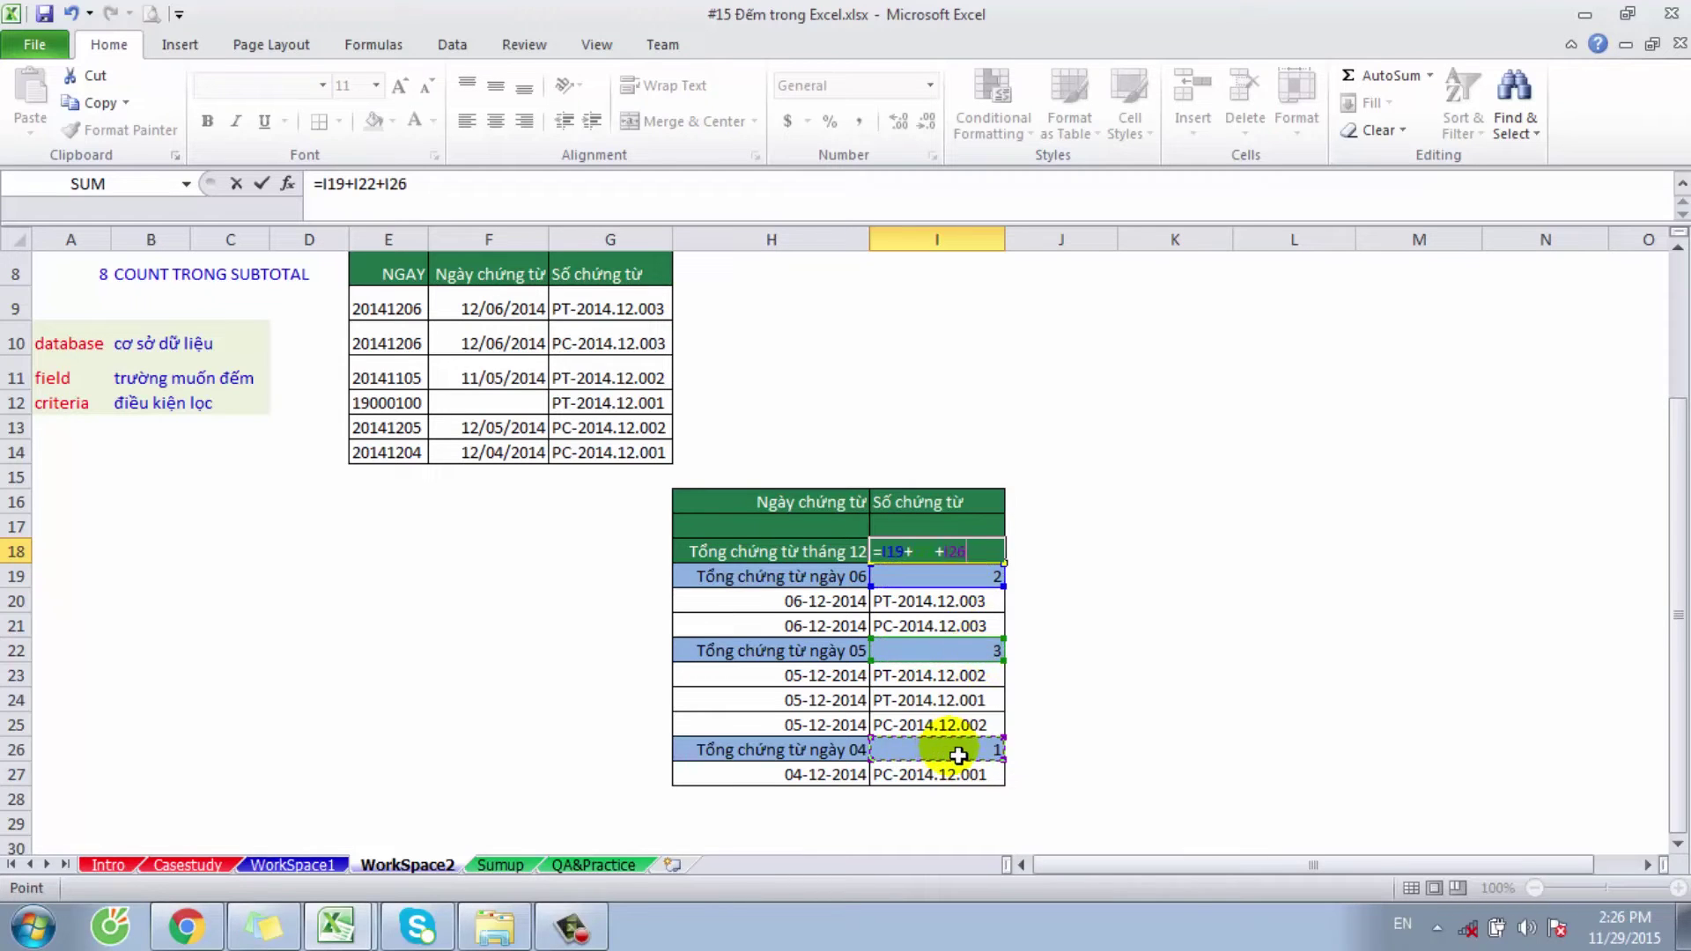
{"action": "key", "text": "Return"}
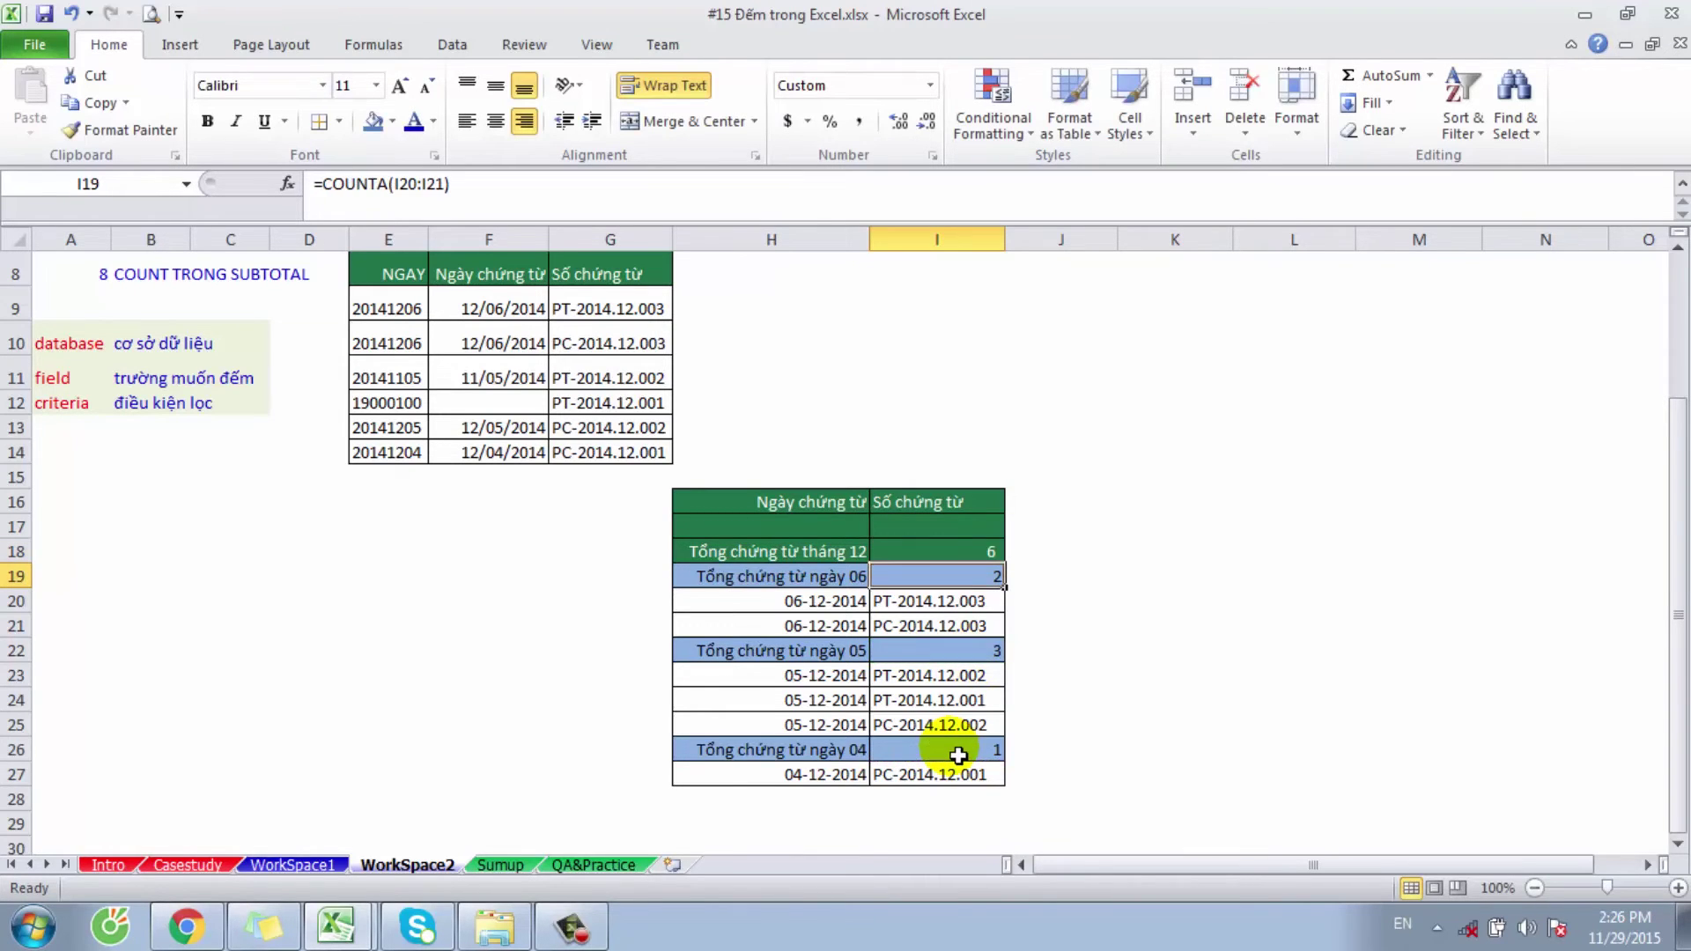
Step: Step through column I to review the day and month counts
{"action": "key", "text": "Down"}
{"action": "key", "text": "Down"}
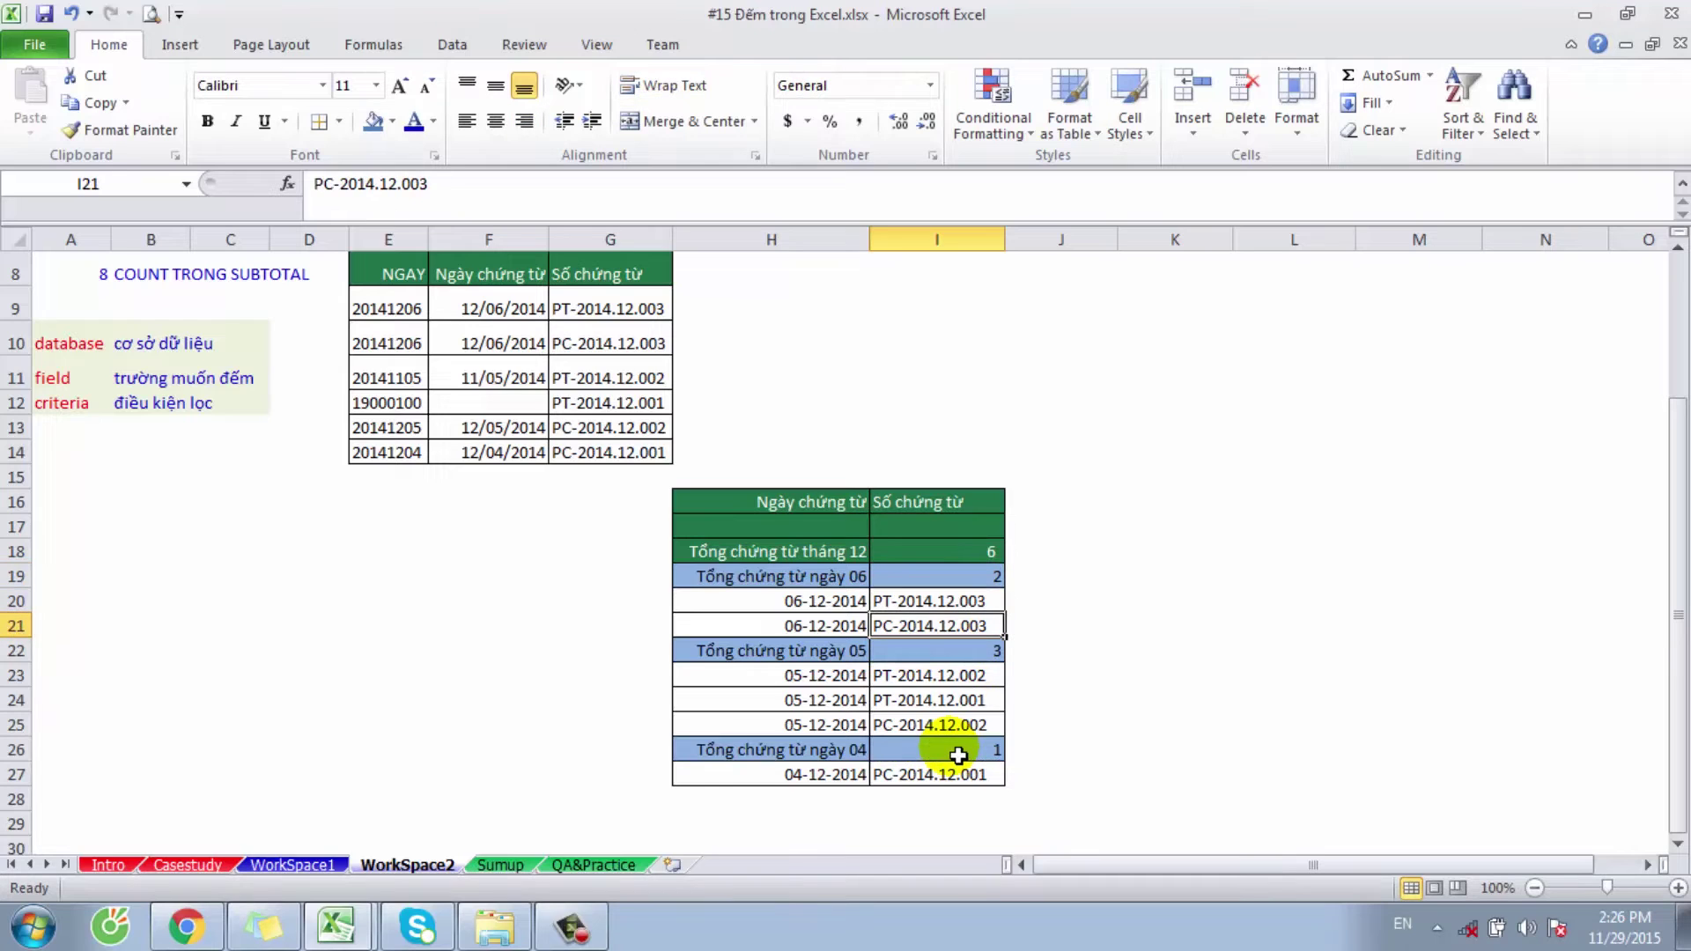
{"action": "key", "text": "Up"}
{"action": "key", "text": "Down"}
{"action": "key", "text": "Down"}
{"action": "key", "text": "Down"}
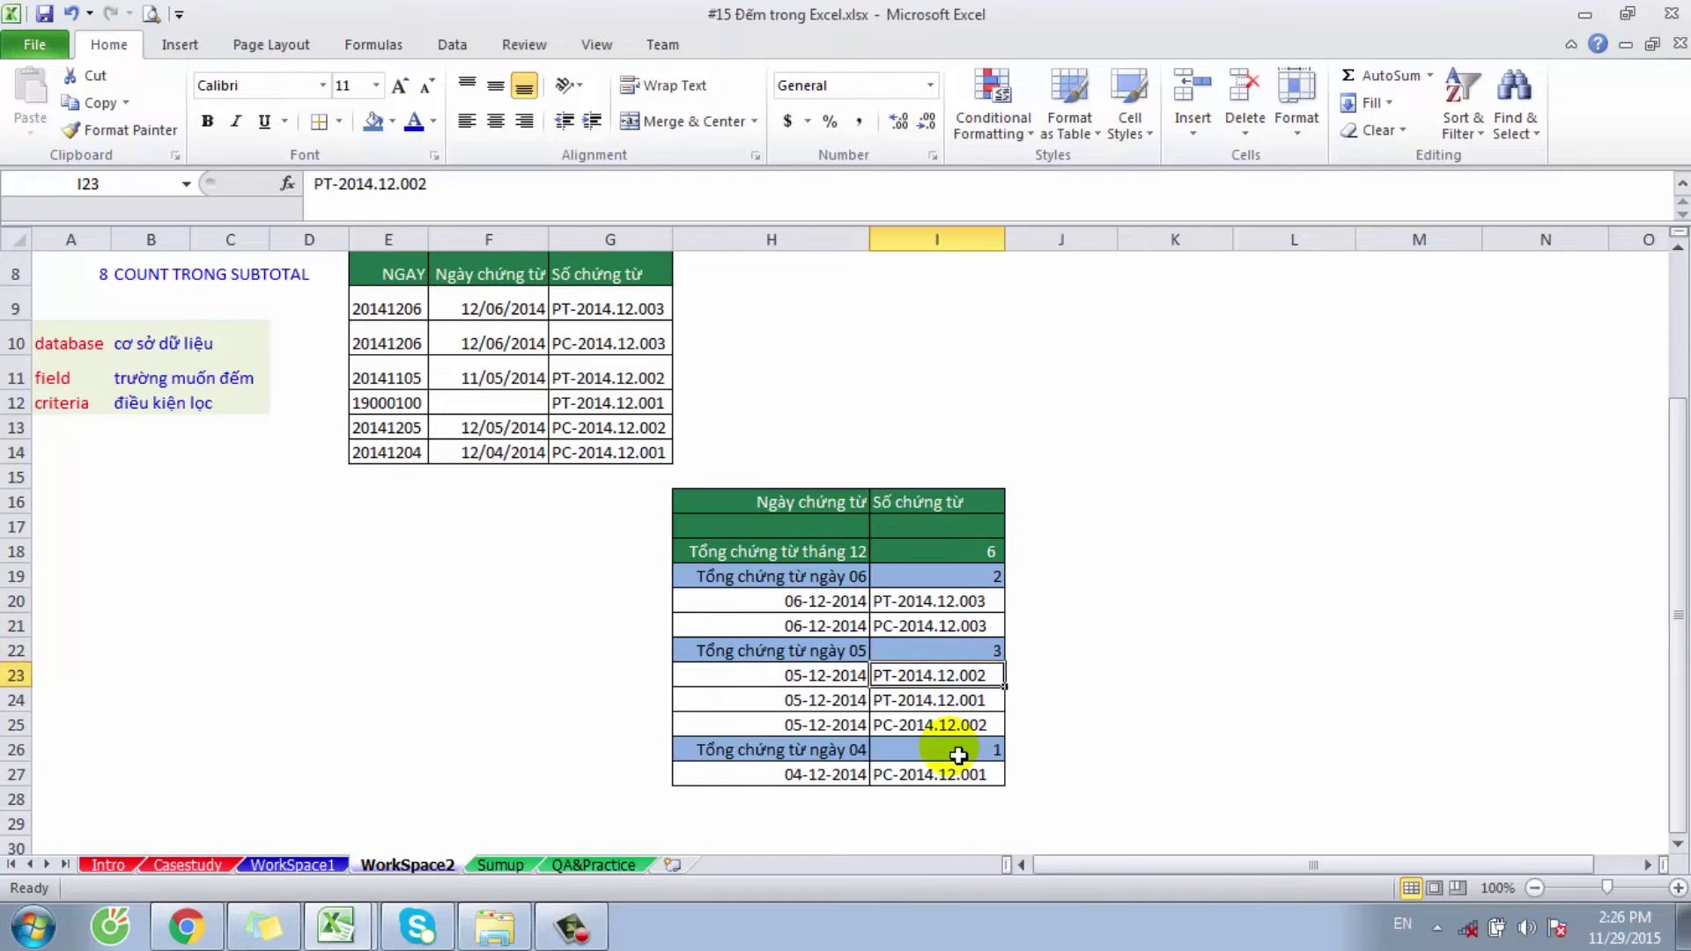
{"action": "key", "text": "Down"}
{"action": "key", "text": "Down"}
{"action": "key", "text": "Down"}
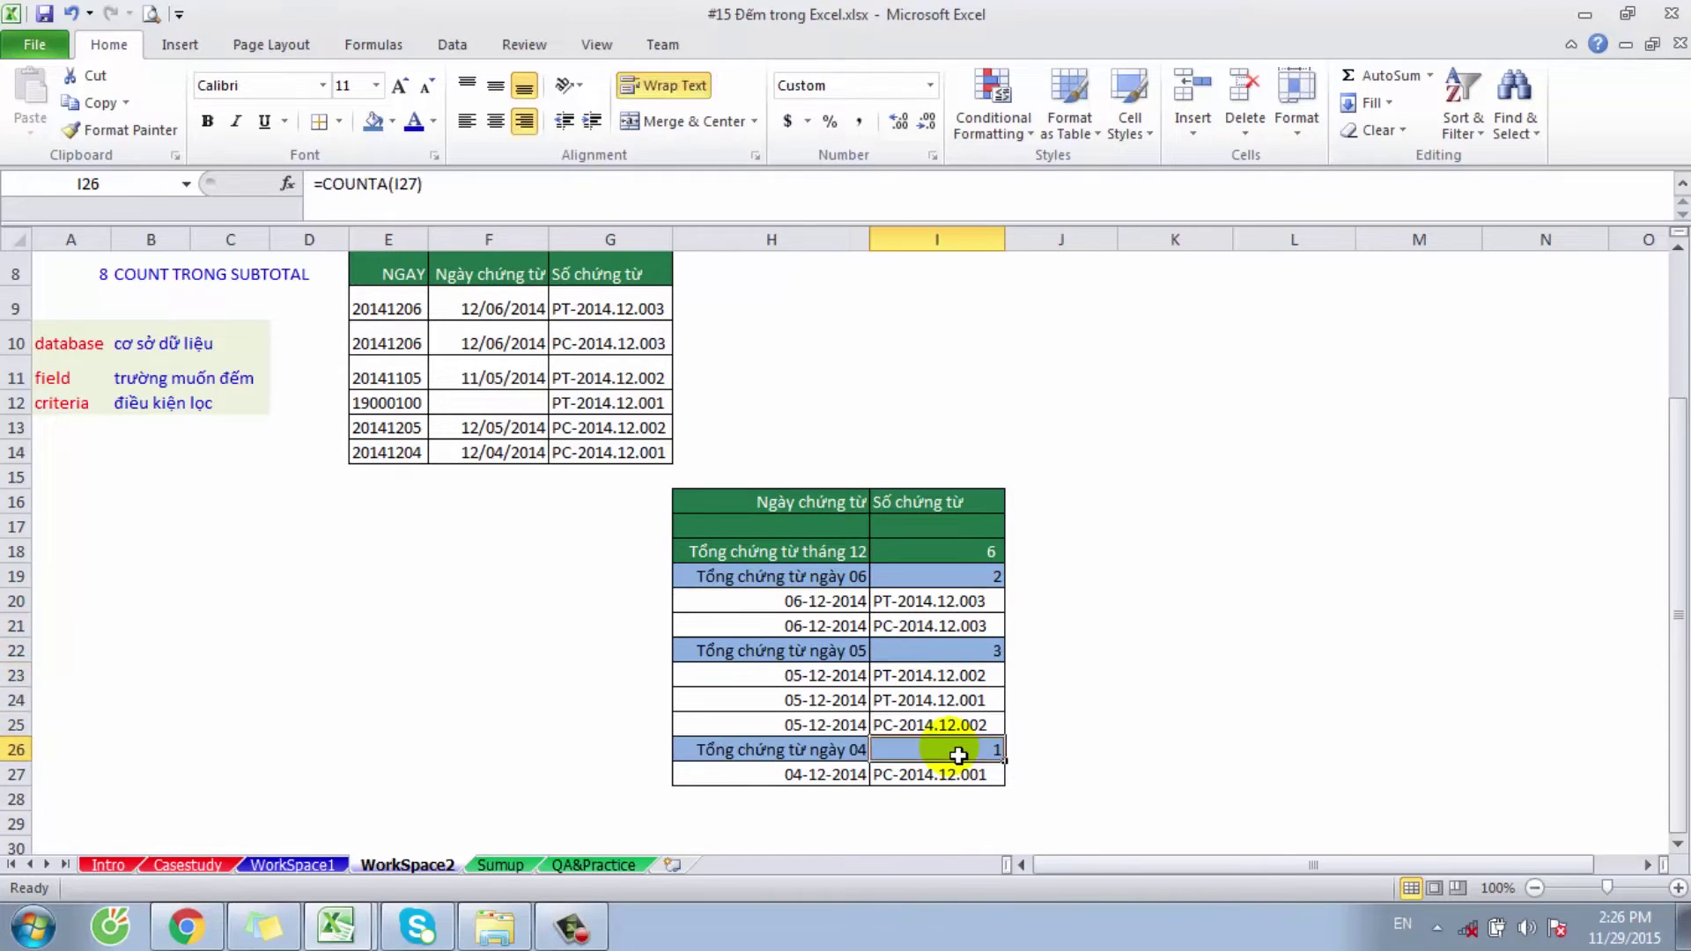
{"action": "key", "text": "Down"}
{"action": "key", "text": "Up"}
{"action": "key", "text": "Up"}
{"action": "key", "text": "Up"}
{"action": "key", "text": "Up"}
{"action": "key", "text": "Up"}
{"action": "key", "text": "Up"}
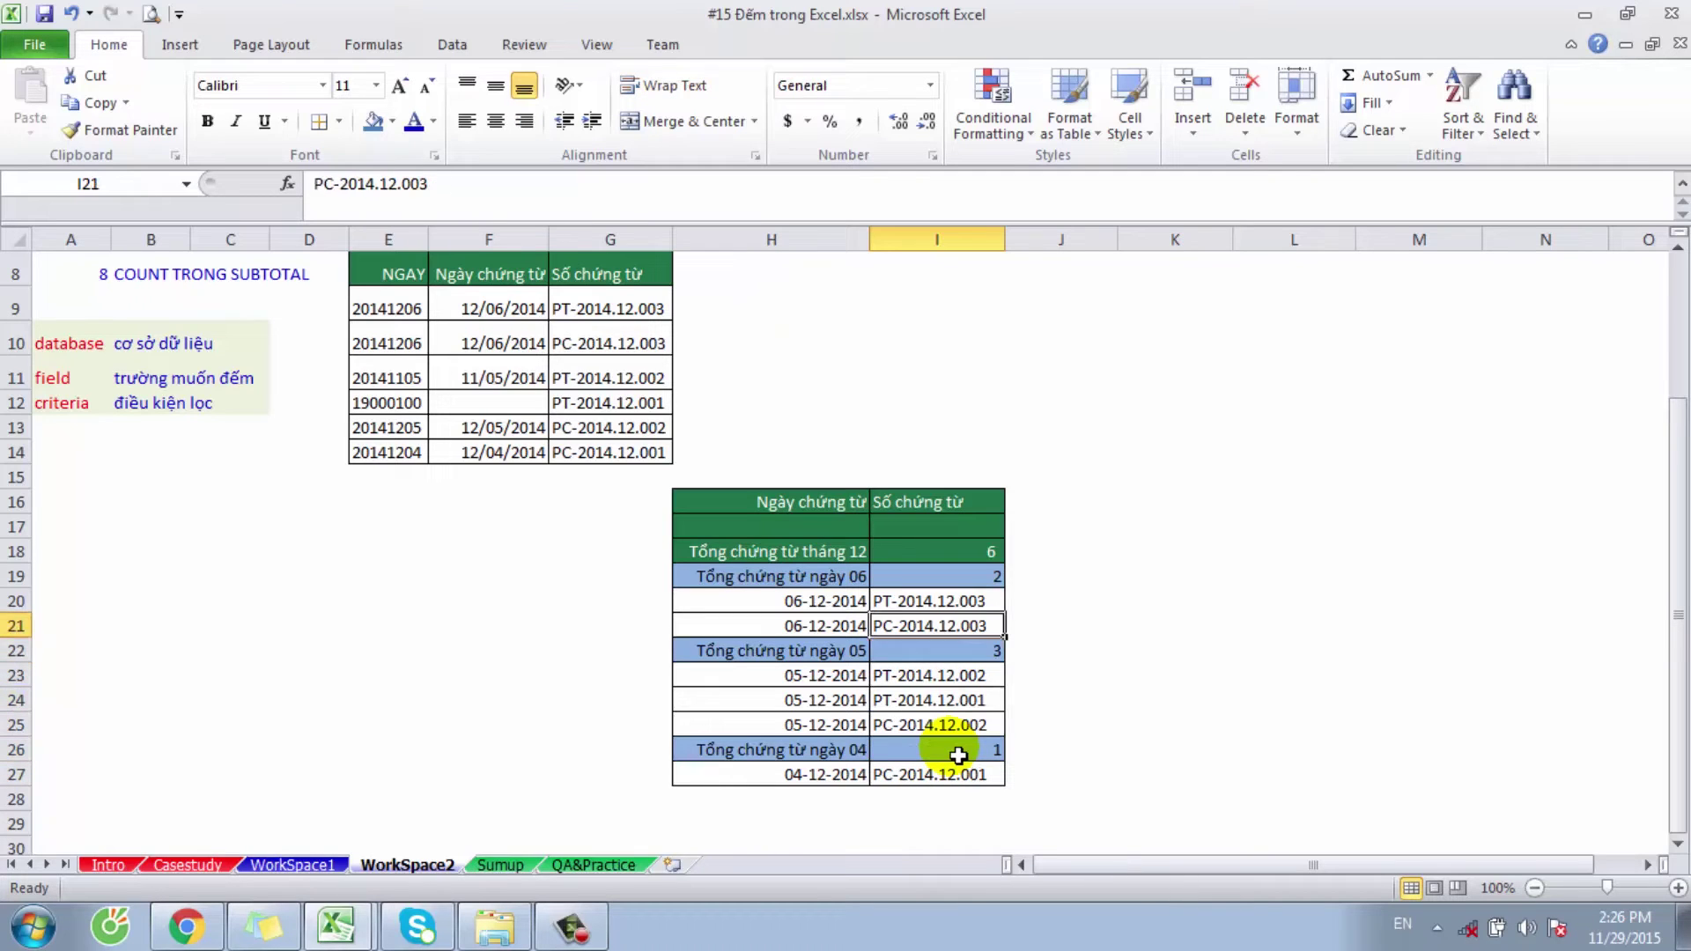
{"action": "key", "text": "Up"}
{"action": "key", "text": "Up"}
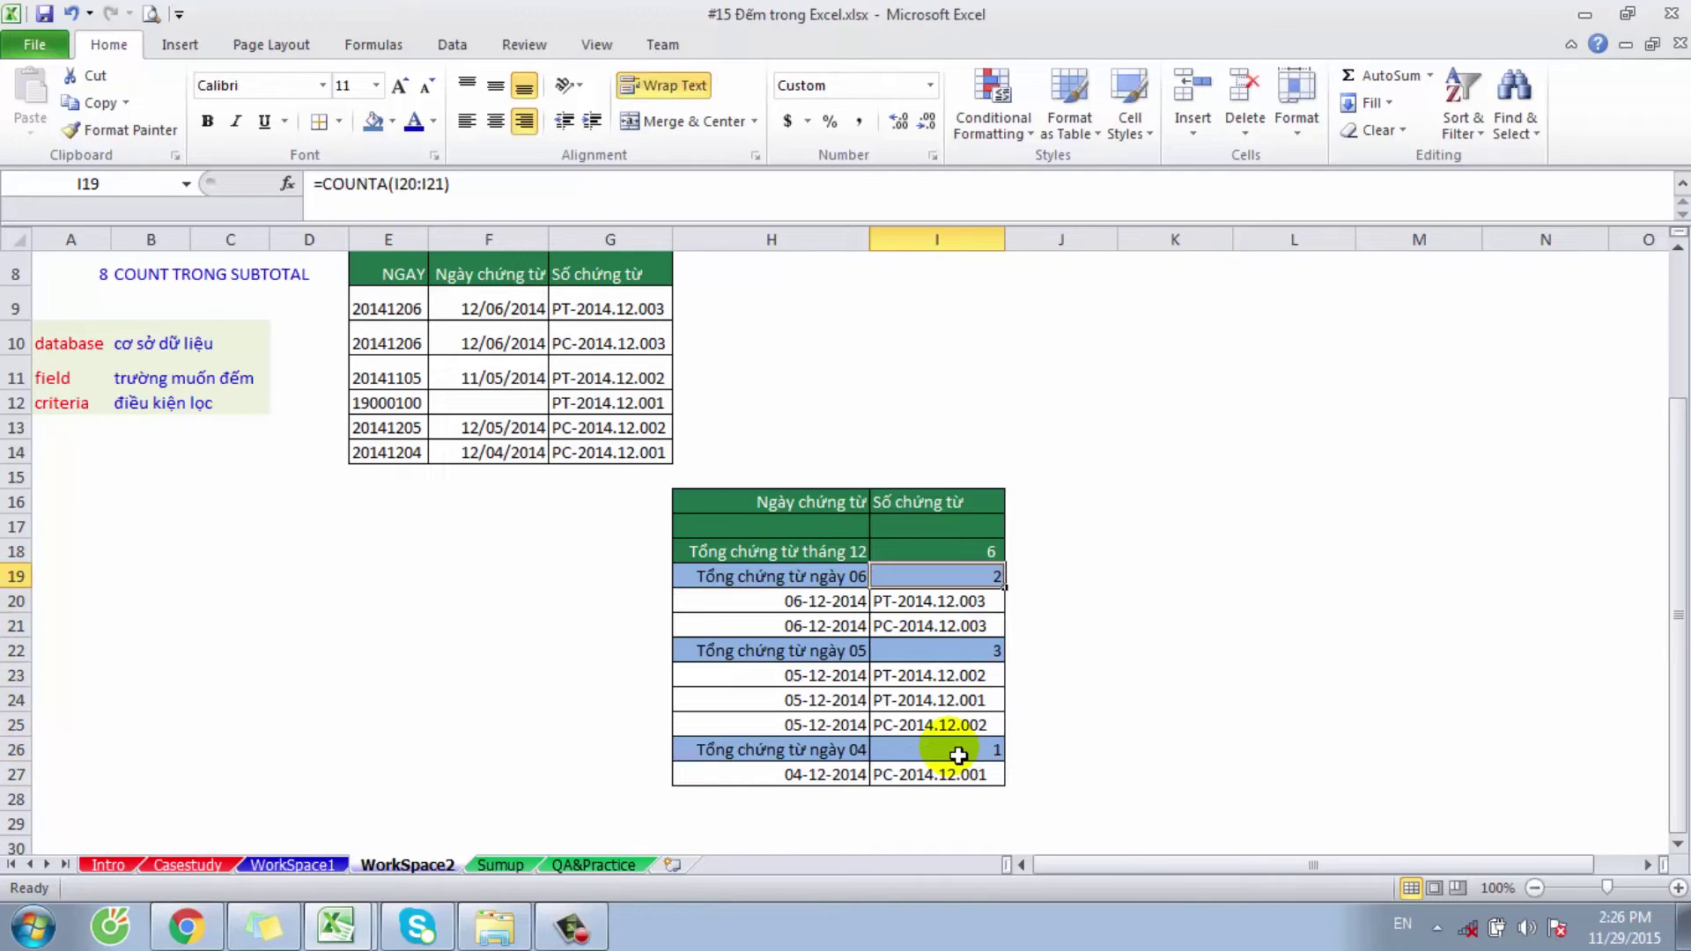
Step: Type =SUBTOTAL(3,I20:I21 into I19 to replace the day 06 COUNTA count
{"action": "type", "text": "=sub"}
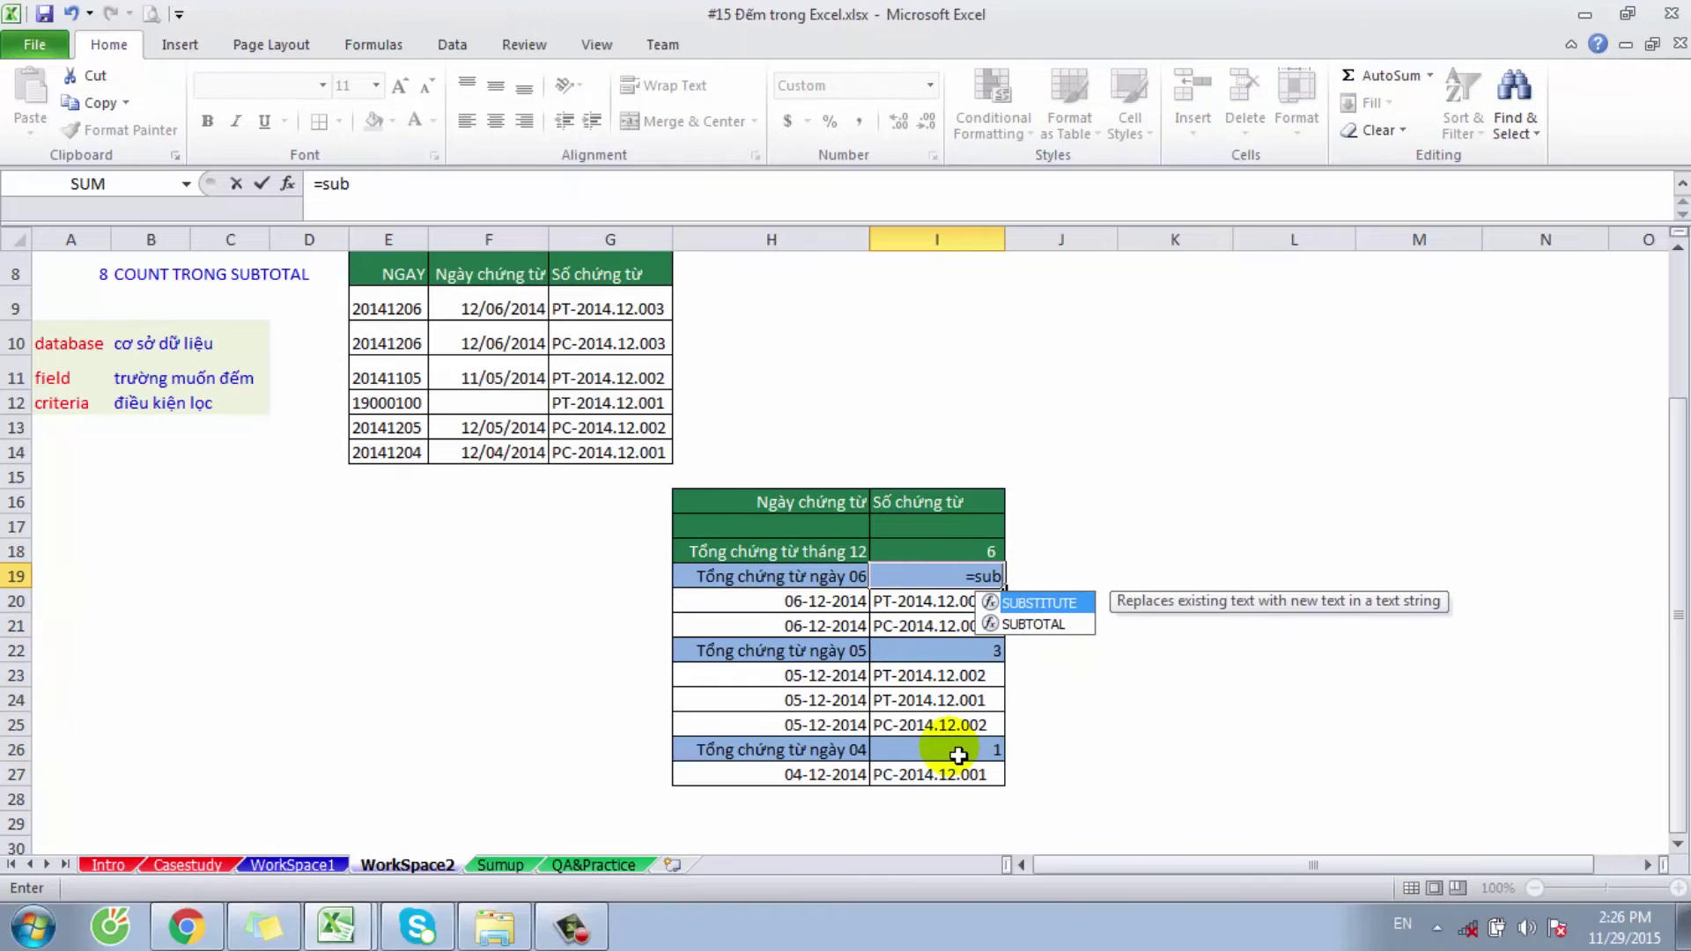
{"action": "type", "text": "t"}
{"action": "key", "text": "Tab"}
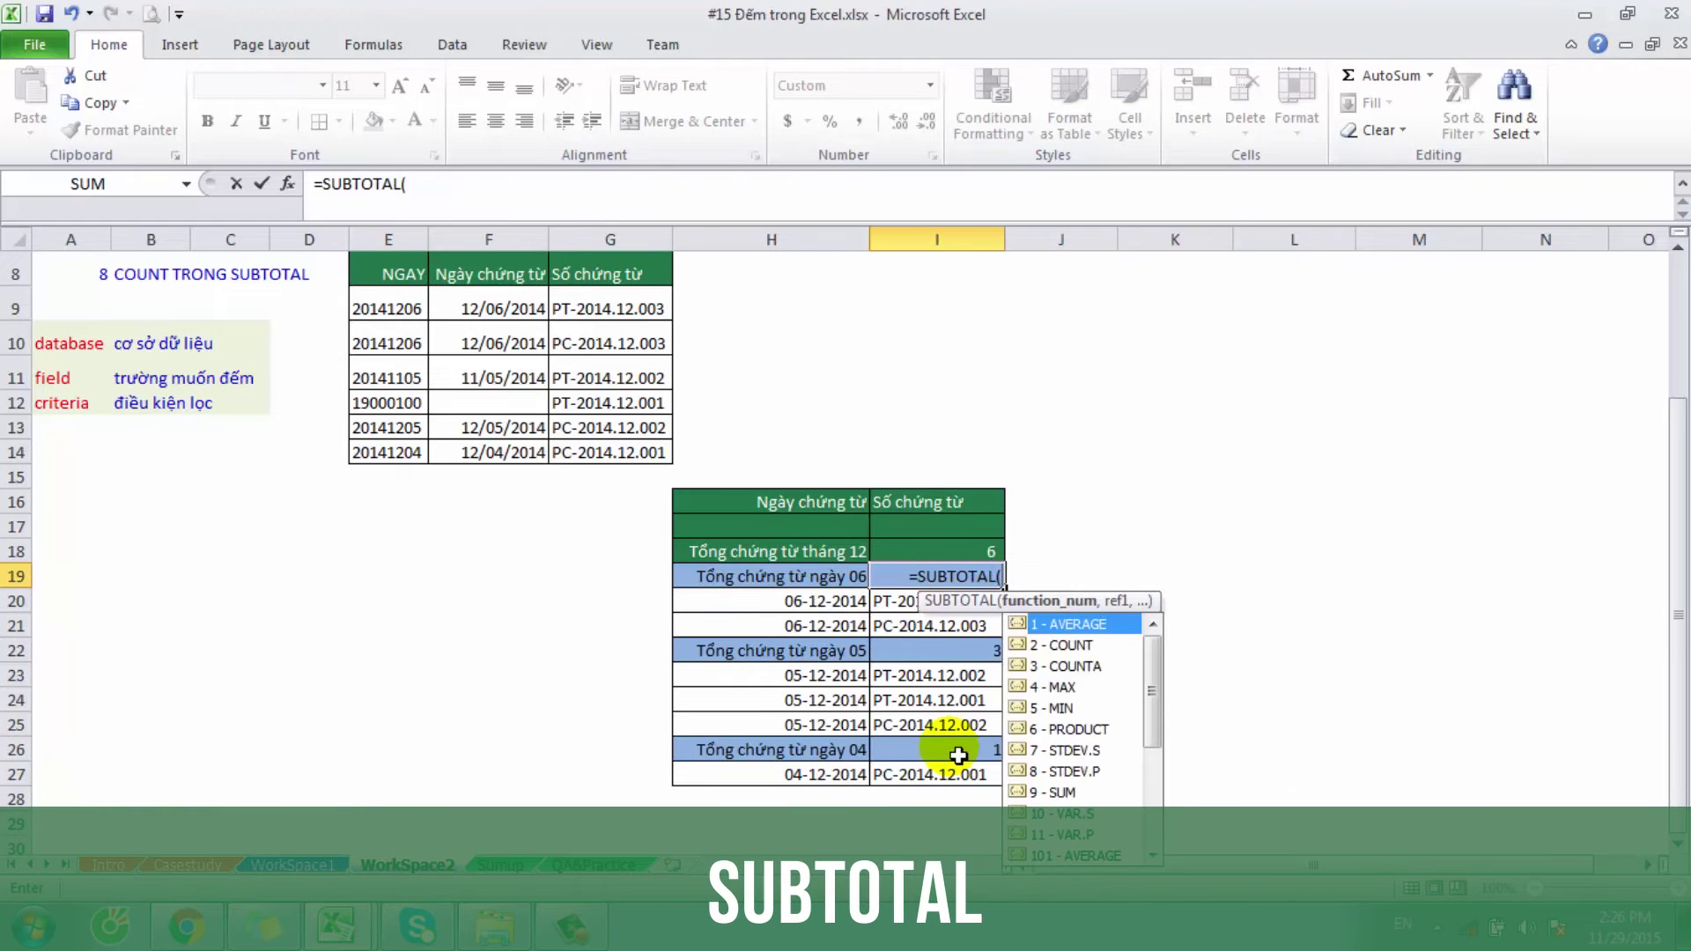
{"action": "key", "text": "Down"}
{"action": "key", "text": "Down"}
{"action": "key", "text": "Tab"}
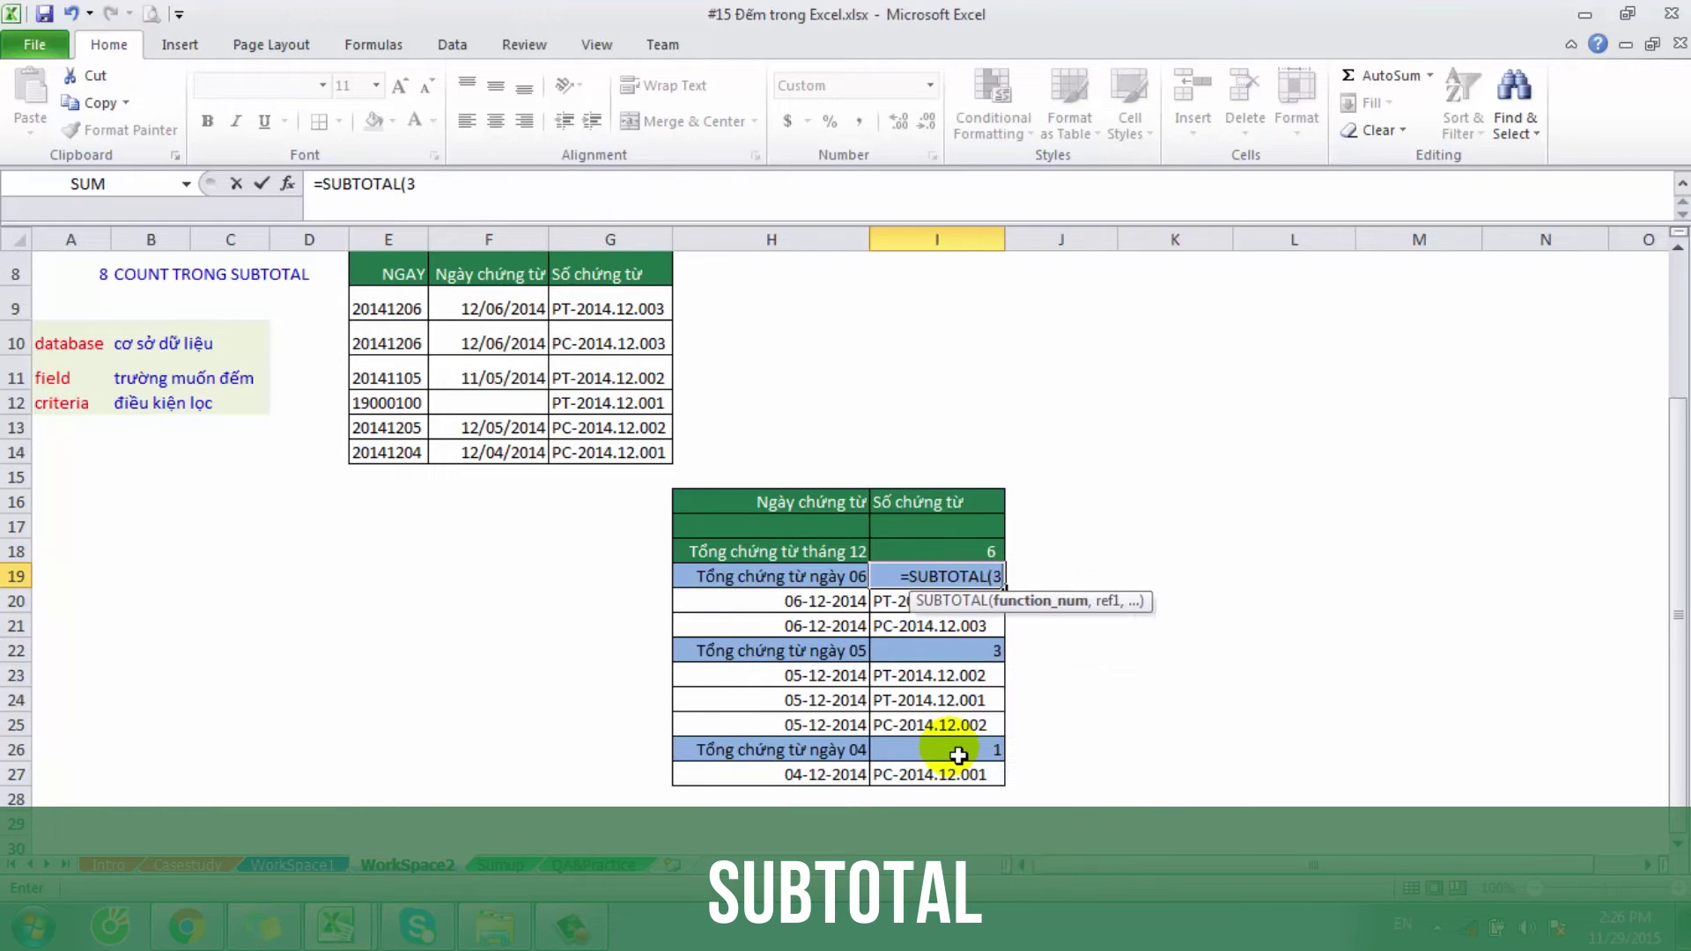
{"action": "type", "text": ","}
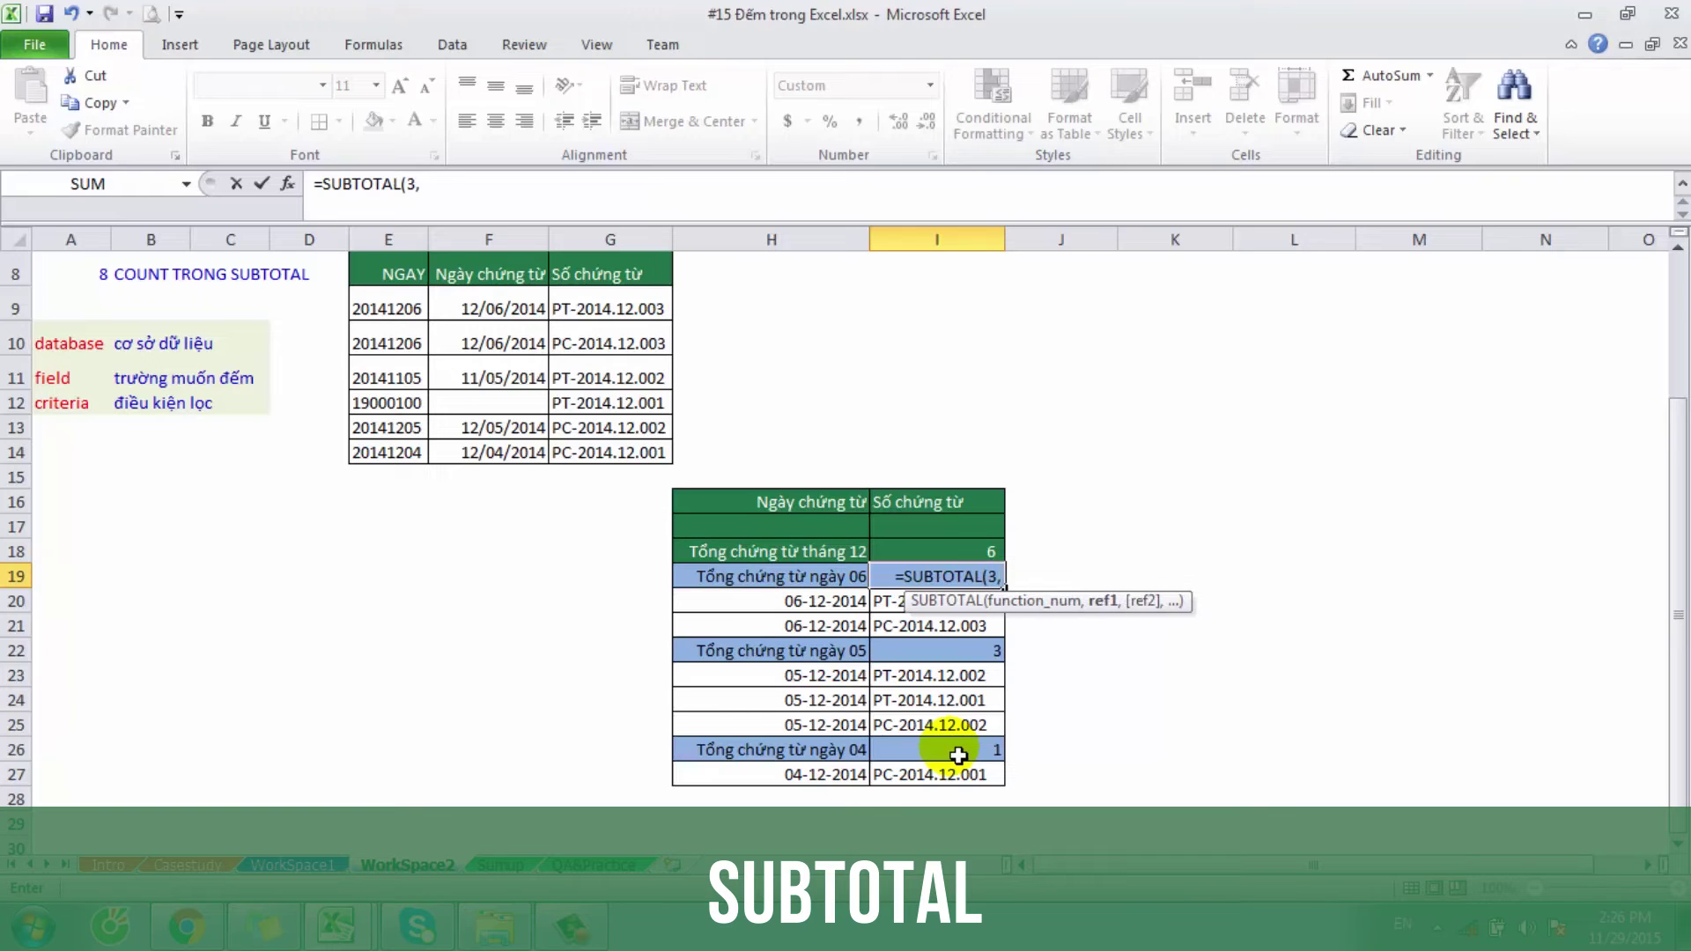
{"action": "key", "text": "Down"}
{"action": "key", "text": "shift+Down"}
Step: Close and commit the day 06 formula =SUBTOTAL(3,I20:I21)
{"action": "type", "text": ")"}
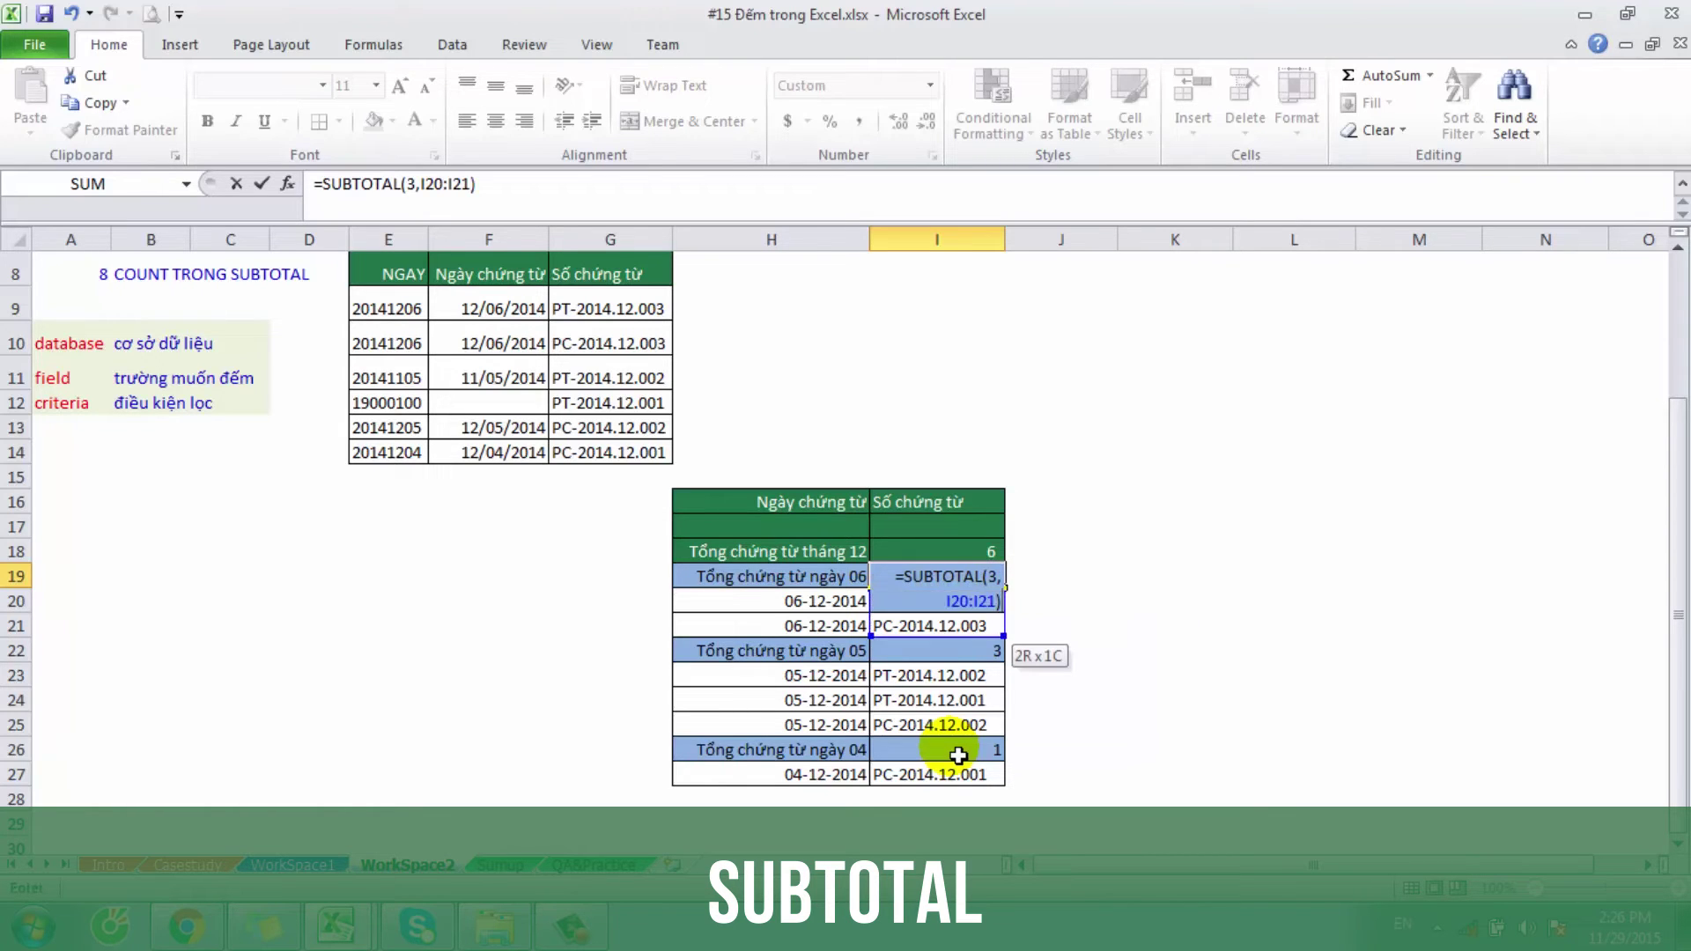
{"action": "key", "text": "Return"}
{"action": "key", "text": "Down"}
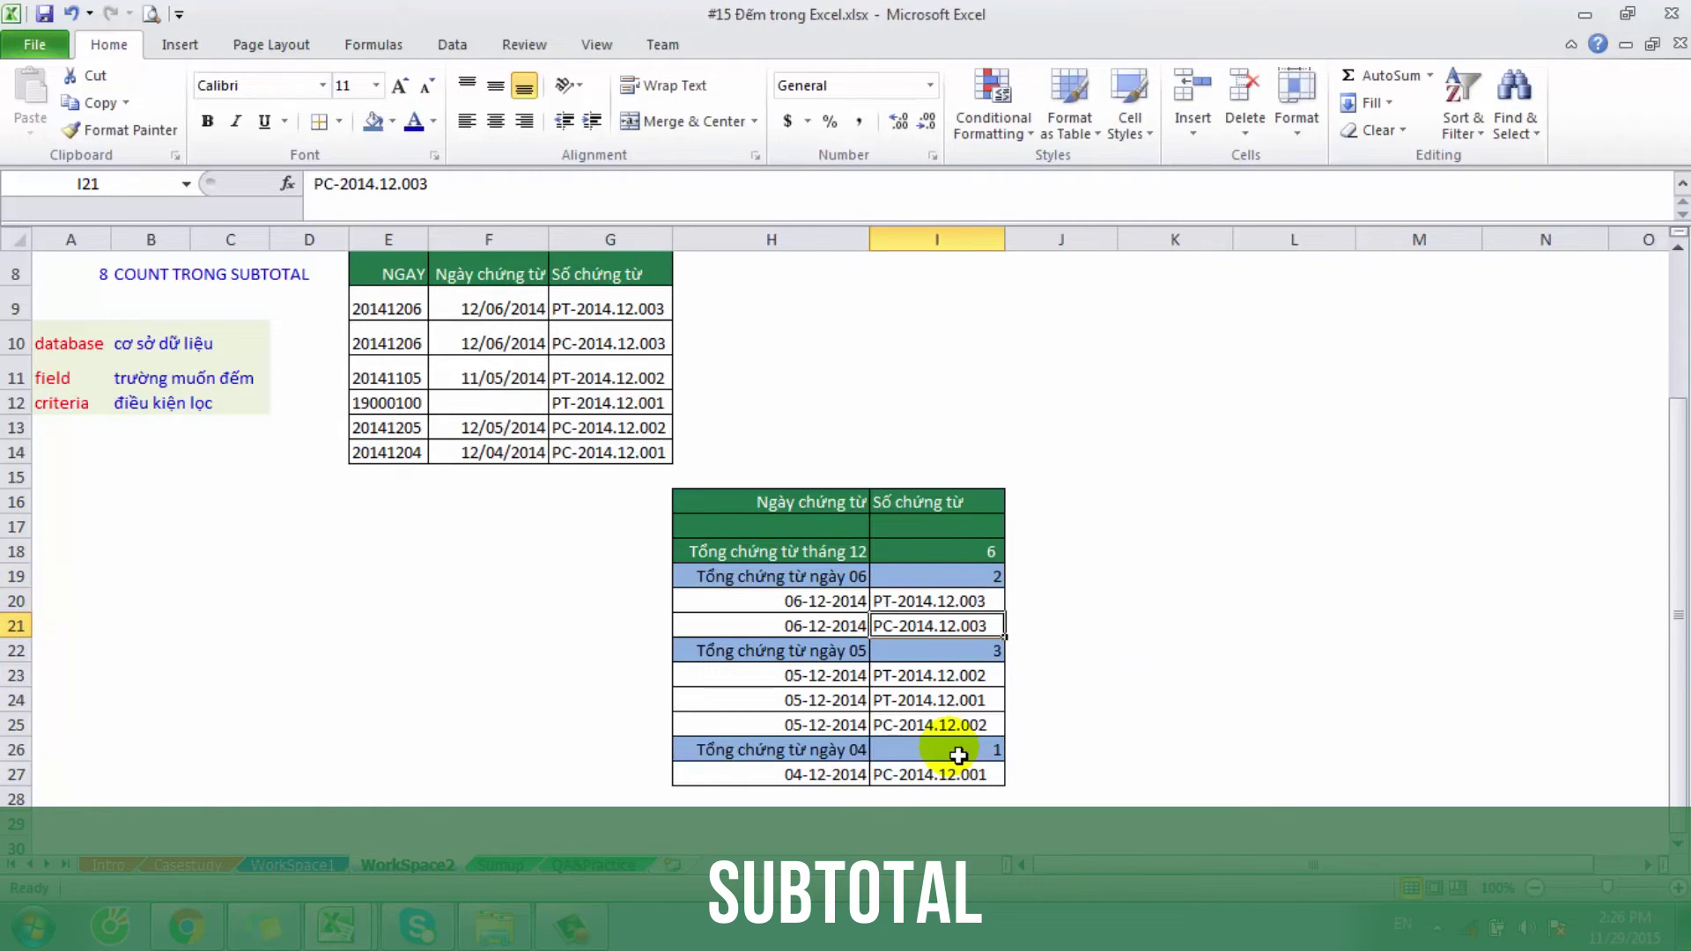
{"action": "key", "text": "Down"}
Step: Start a SUBTOTAL formula in I22, clearing a mistaken duplicate function number 3
{"action": "type", "text": "=sub"}
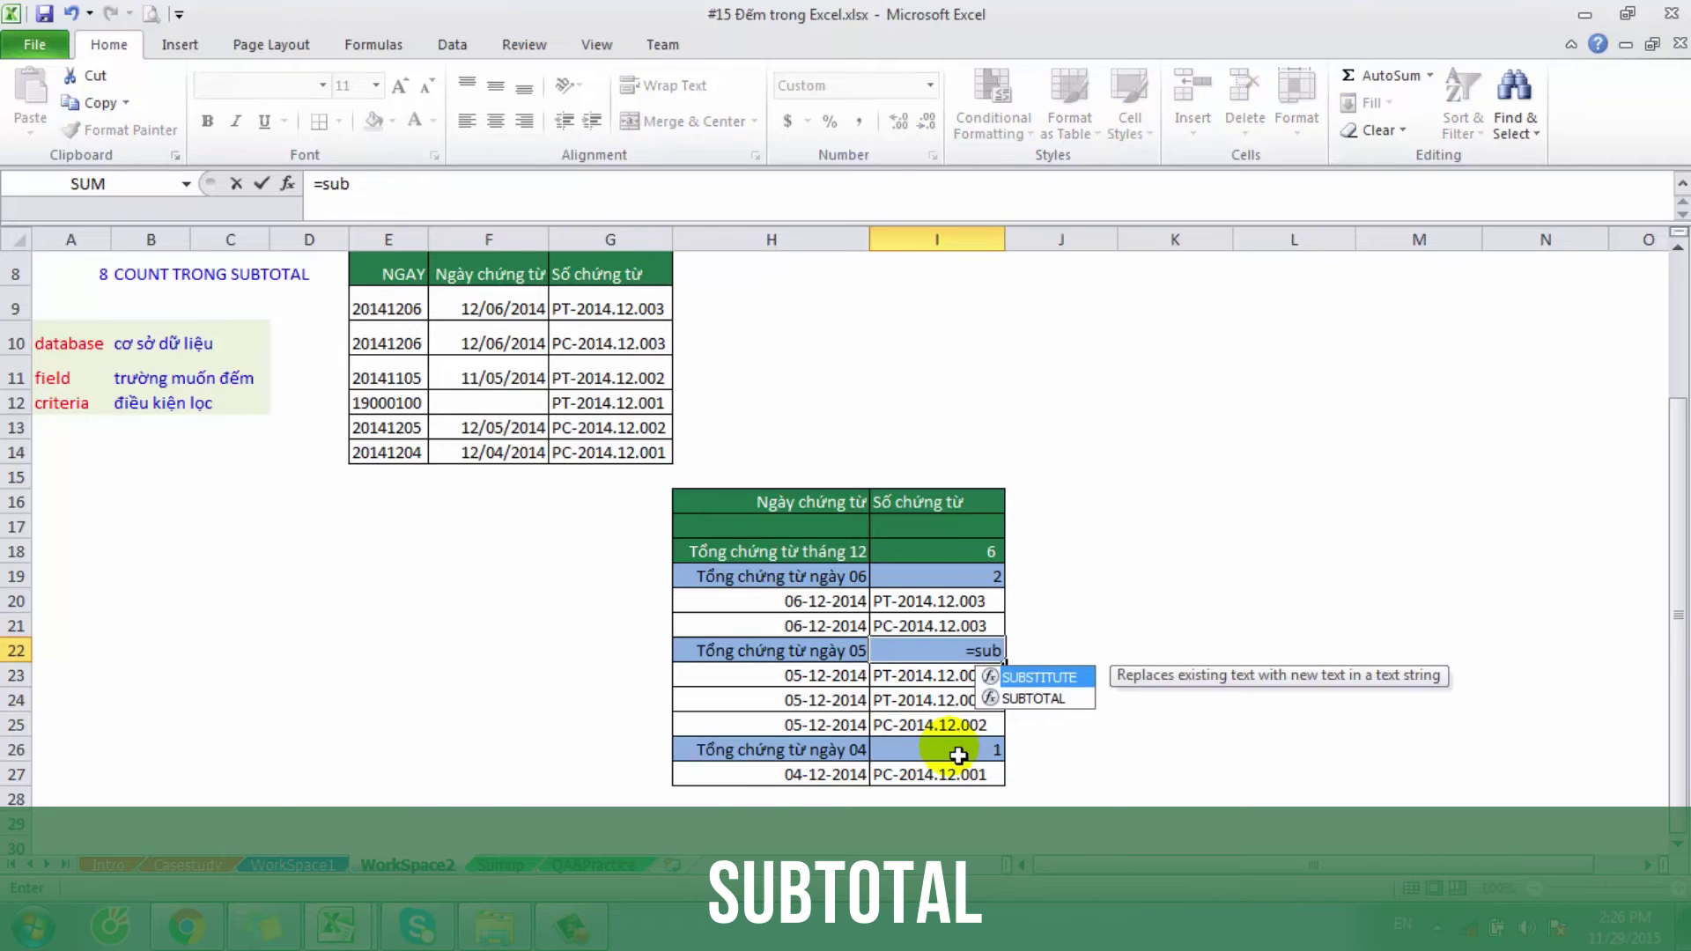
{"action": "key", "text": "Down"}
{"action": "key", "text": "Tab"}
{"action": "key", "text": "Down"}
{"action": "key", "text": "Down"}
{"action": "key", "text": "Tab"}
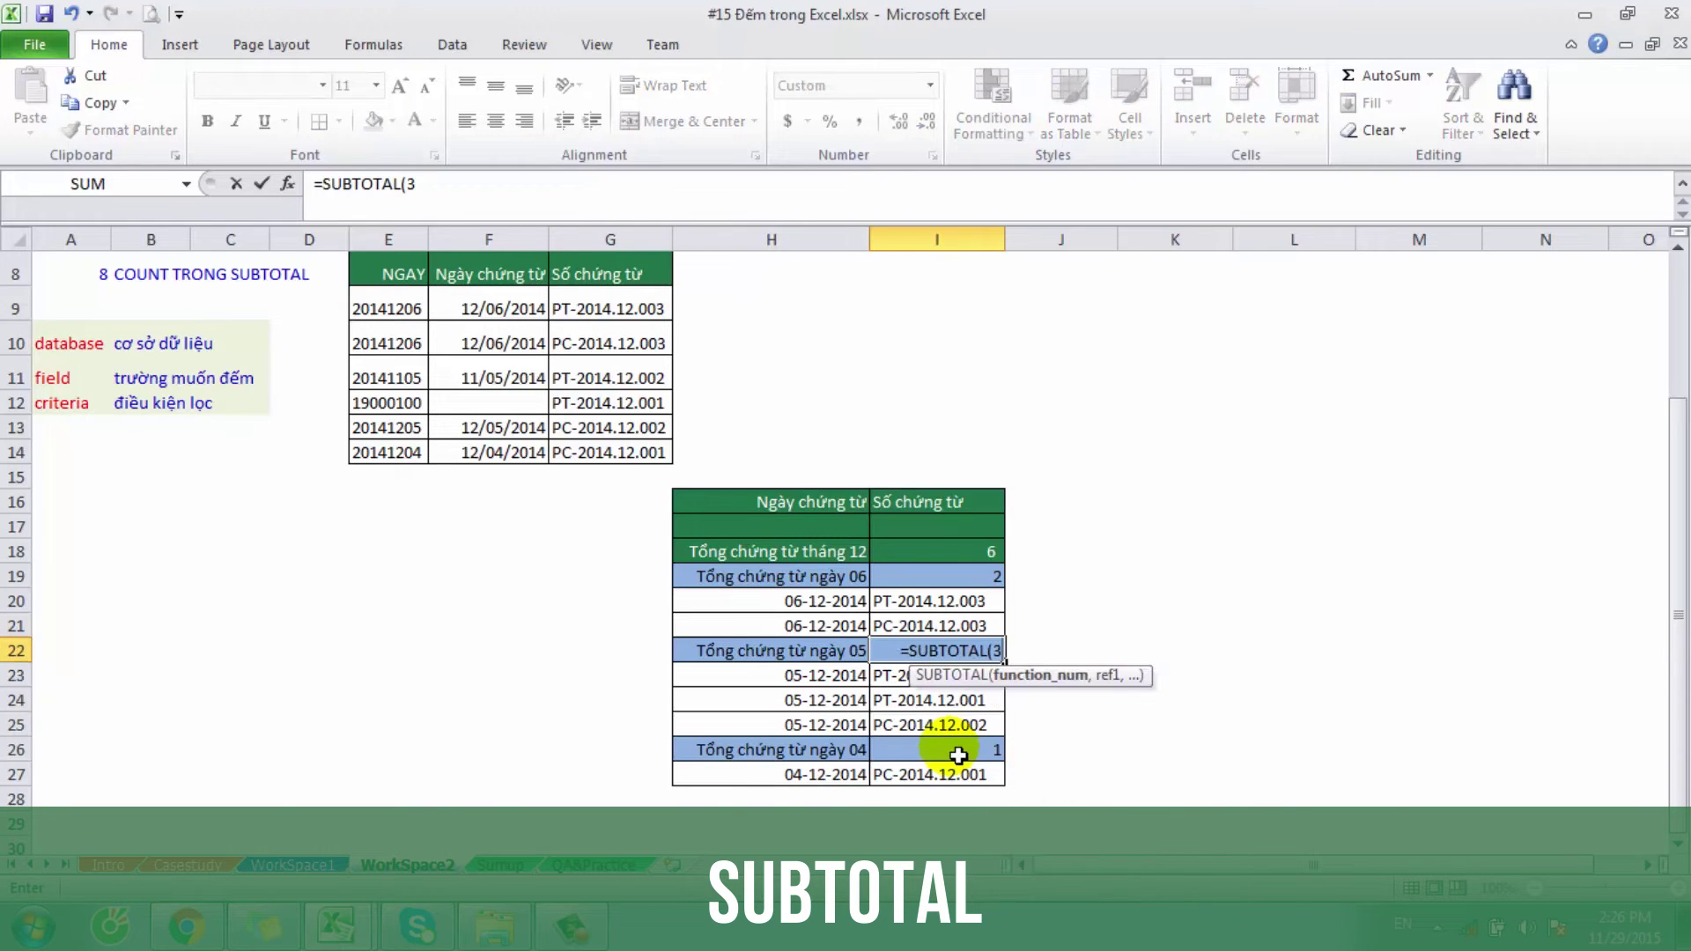
{"action": "type", "text": "m"}
{"action": "key", "text": "Down"}
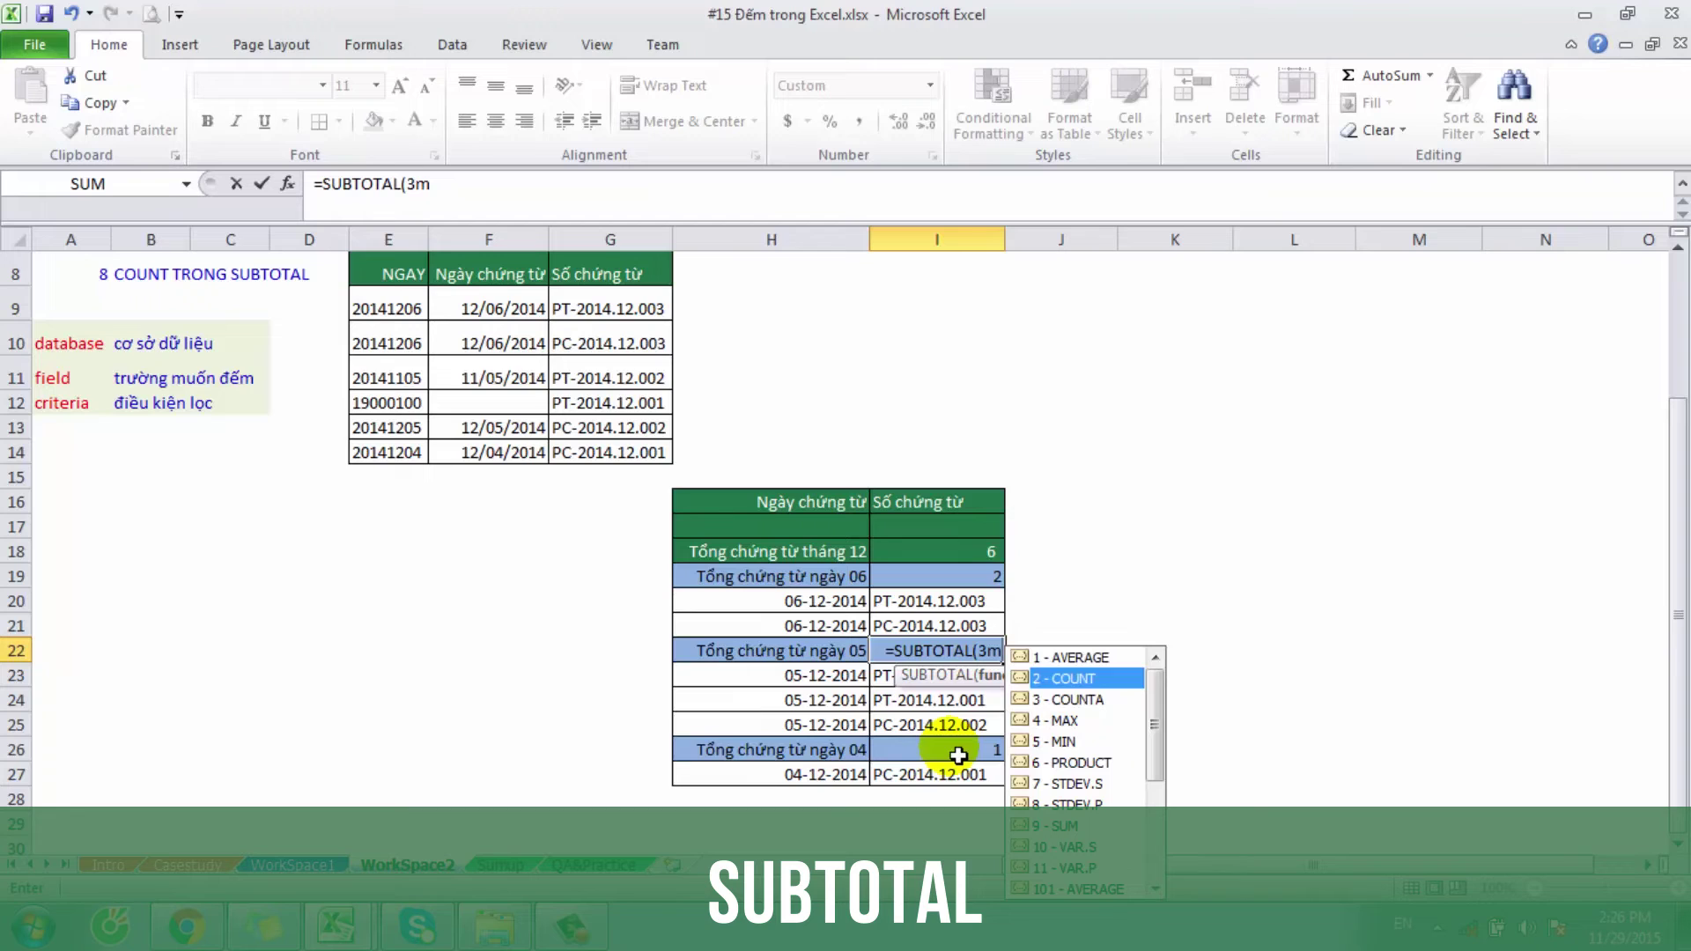
{"action": "key", "text": "Down"}
{"action": "key", "text": "Tab"}
{"action": "key", "text": "Return"}
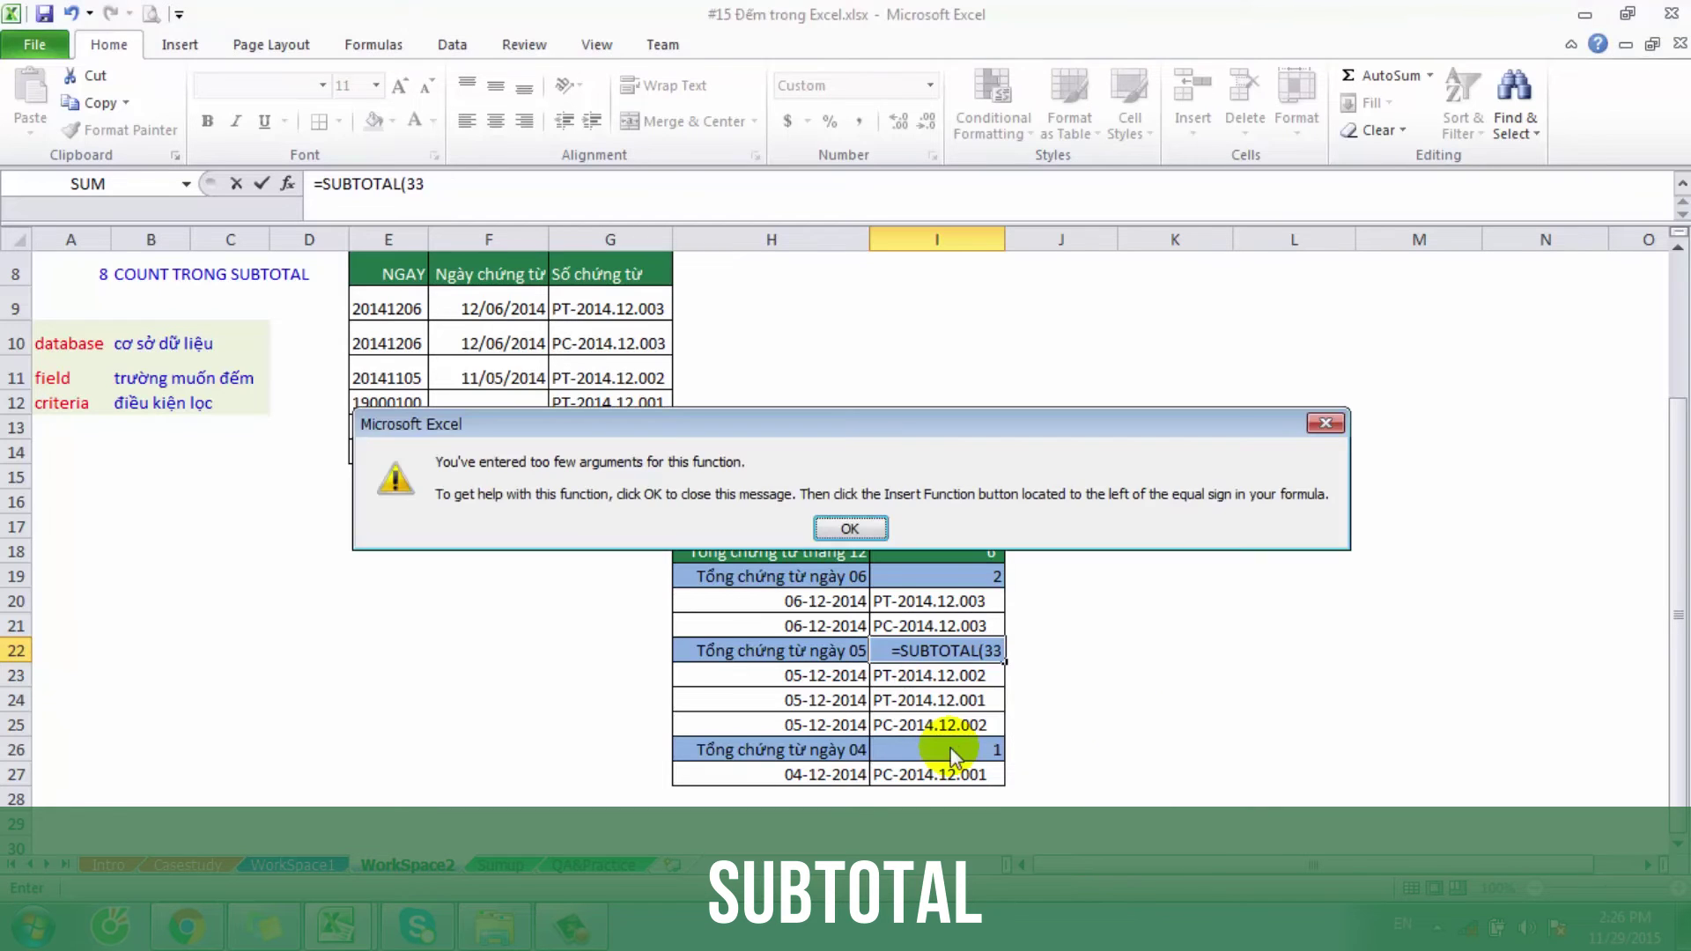
{"action": "key", "text": "Return"}
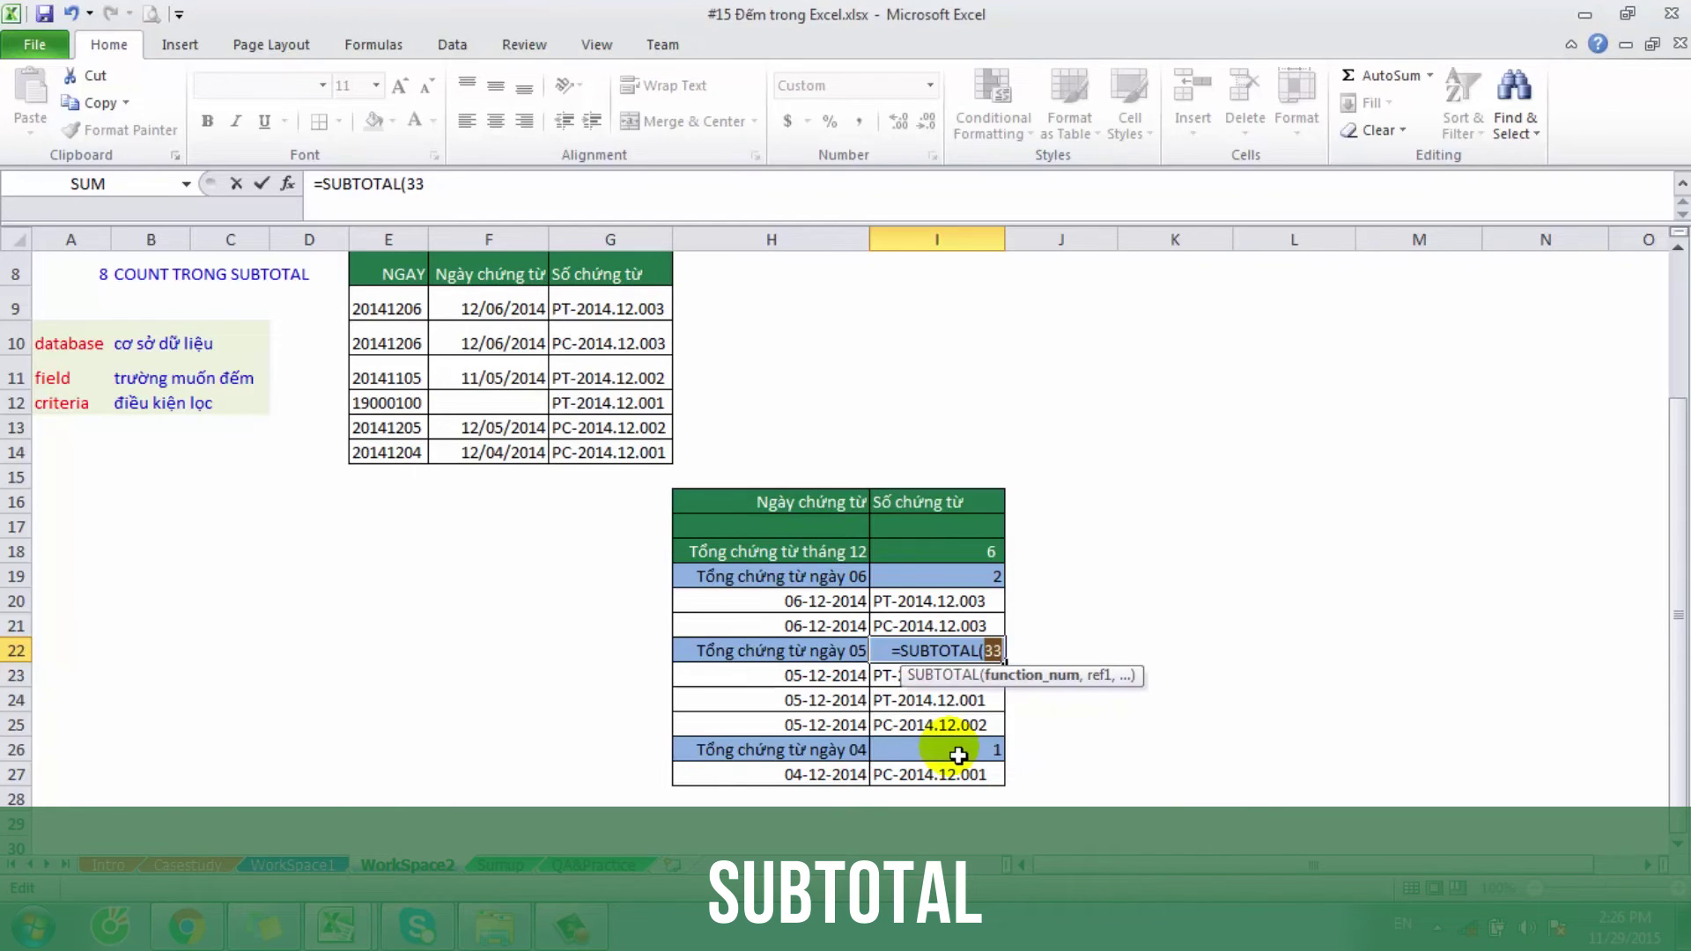
{"action": "key", "text": "BackSpace"}
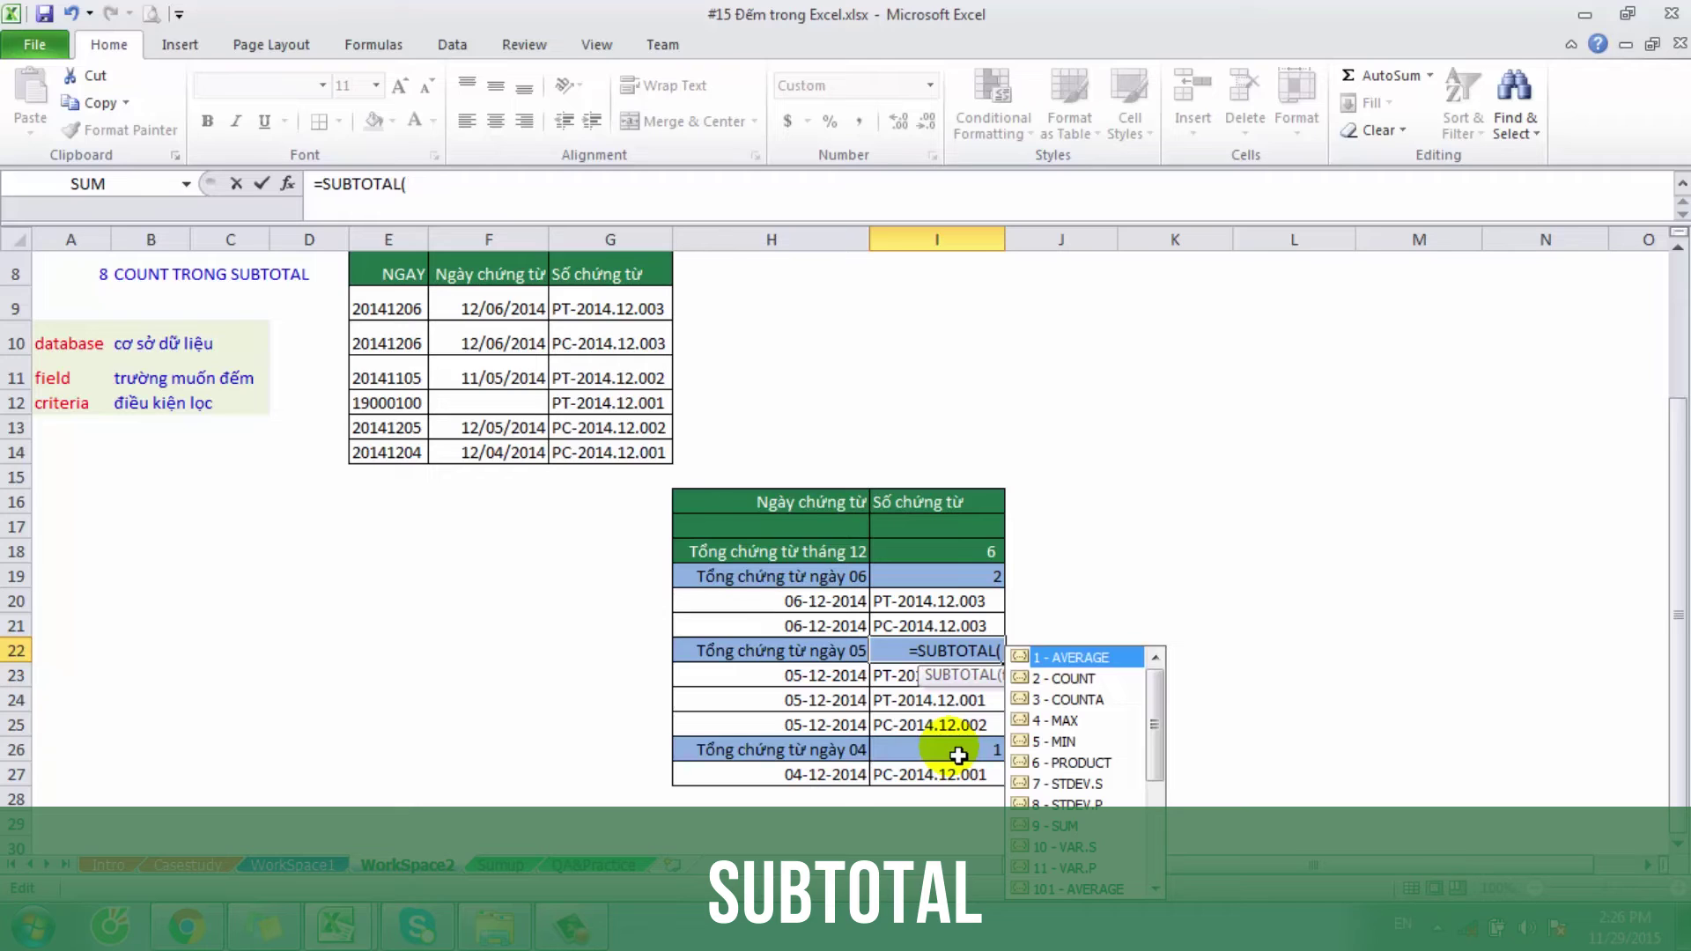
Step: Complete I22 as =SUBTOTAL(3,I23:I25), counting 3 day 05 vouchers
{"action": "double_click", "coordinate": [1079, 699]}
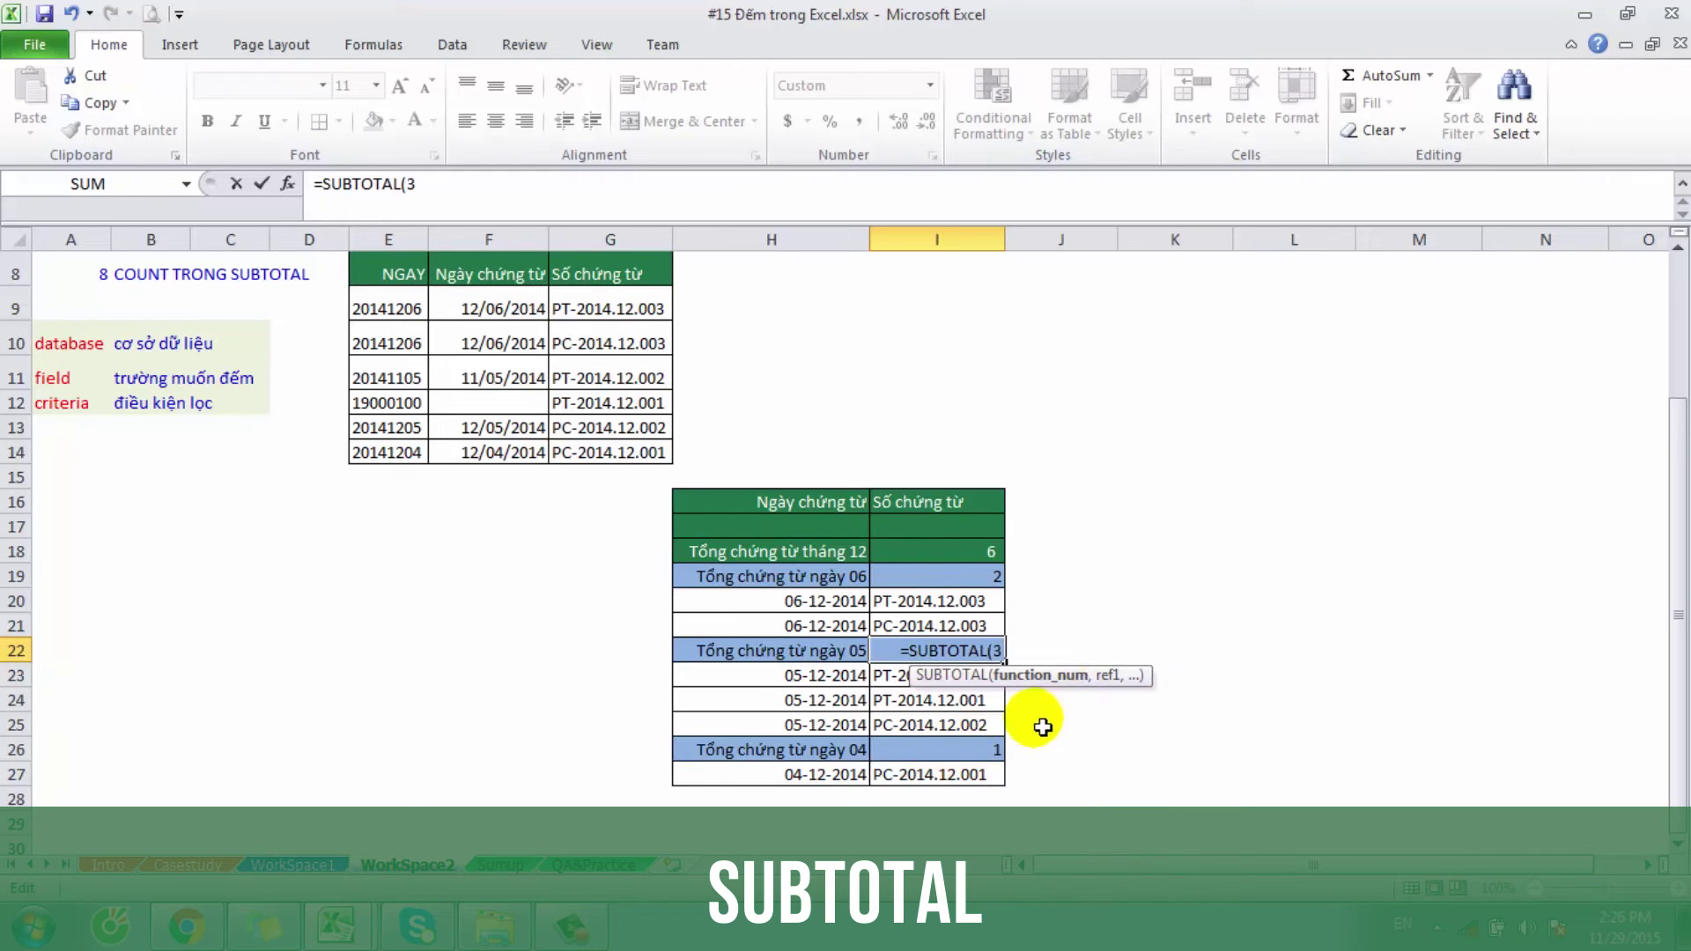
{"action": "type", "text": ","}
{"action": "left_click_drag", "start_coordinate": [894, 674], "coordinate": [901, 729]}
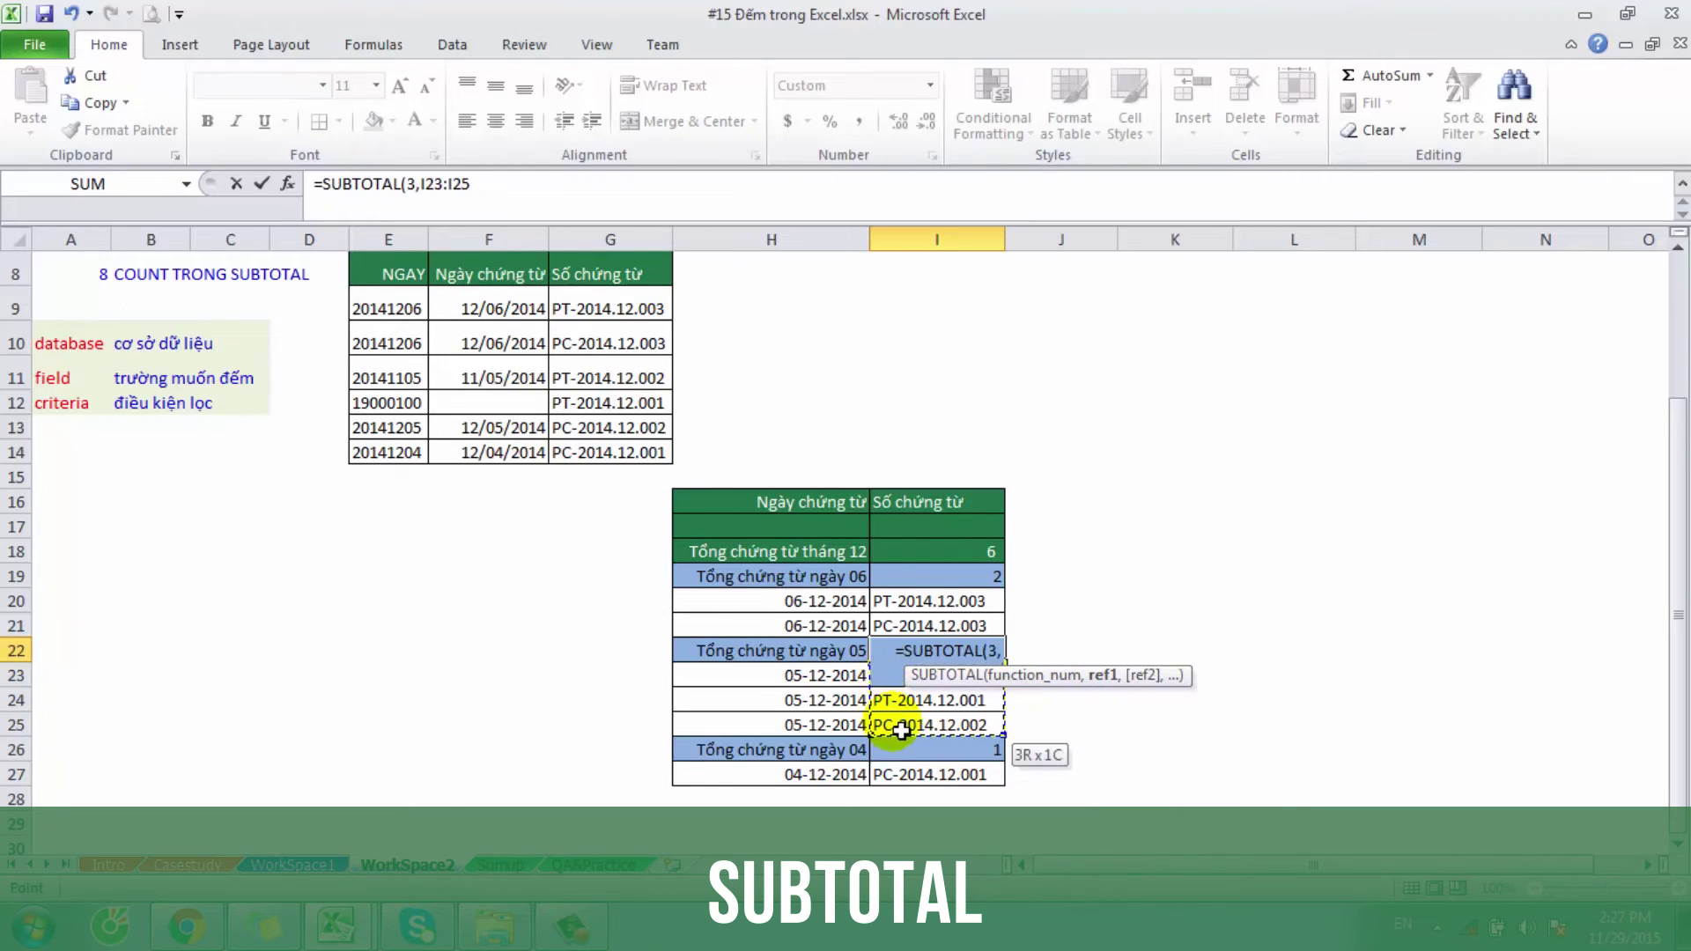
{"action": "type", "text": ")"}
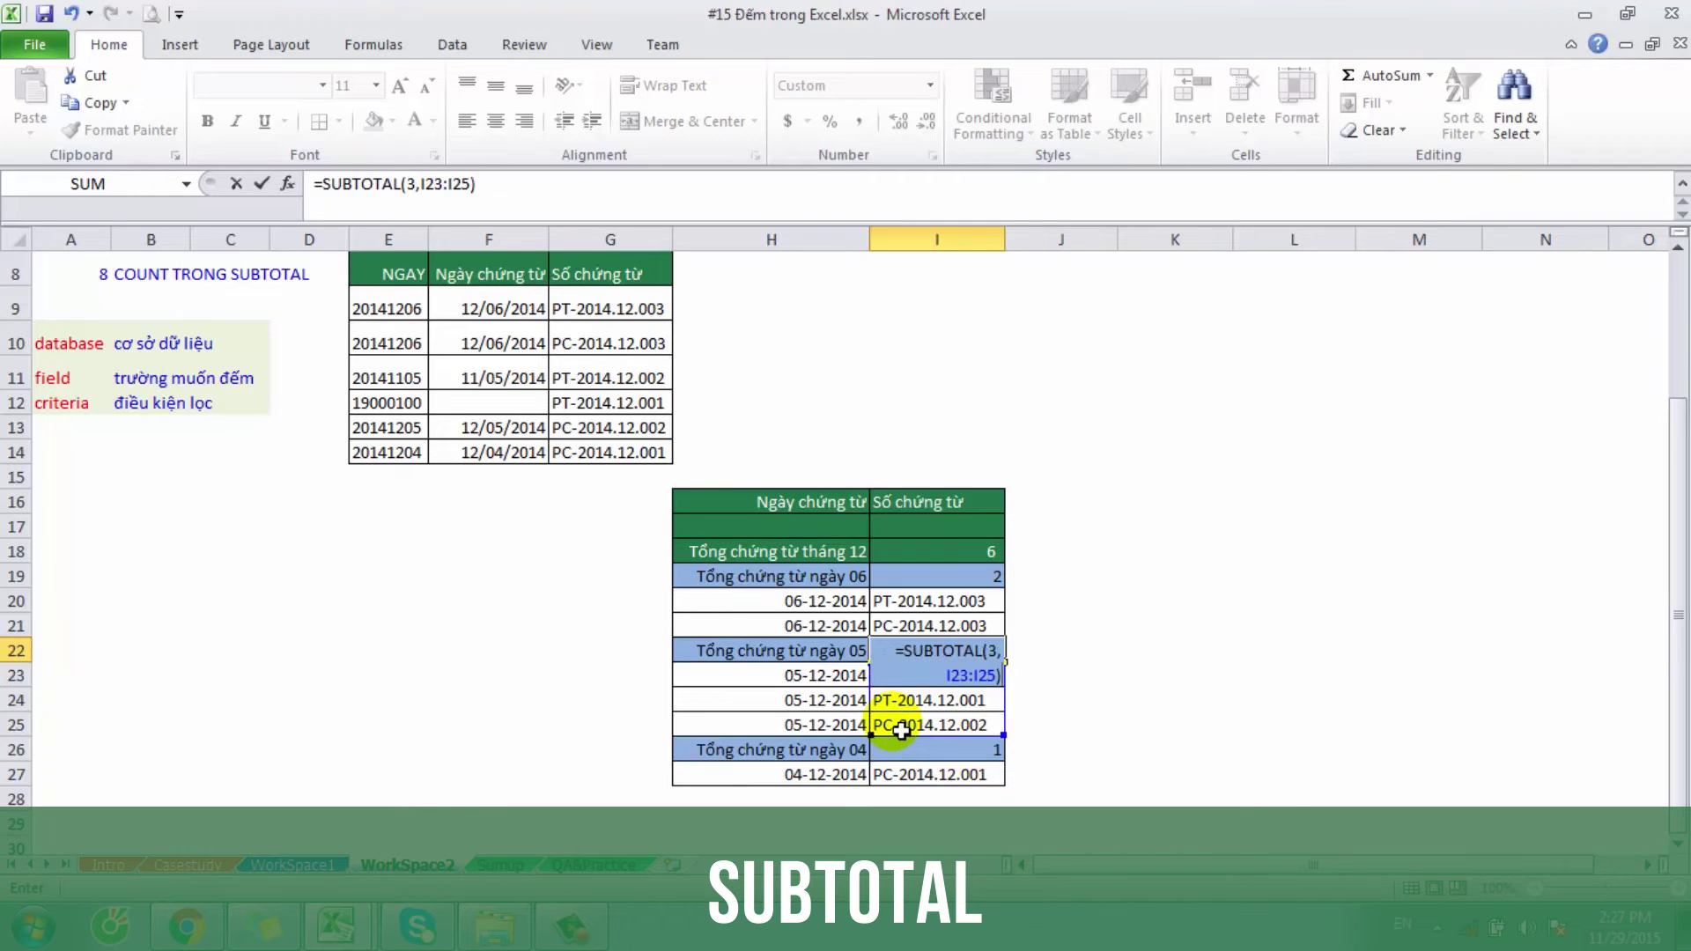
{"action": "key", "text": "Return"}
{"action": "key", "text": "Down"}
{"action": "key", "text": "Down"}
{"action": "key", "text": "Down"}
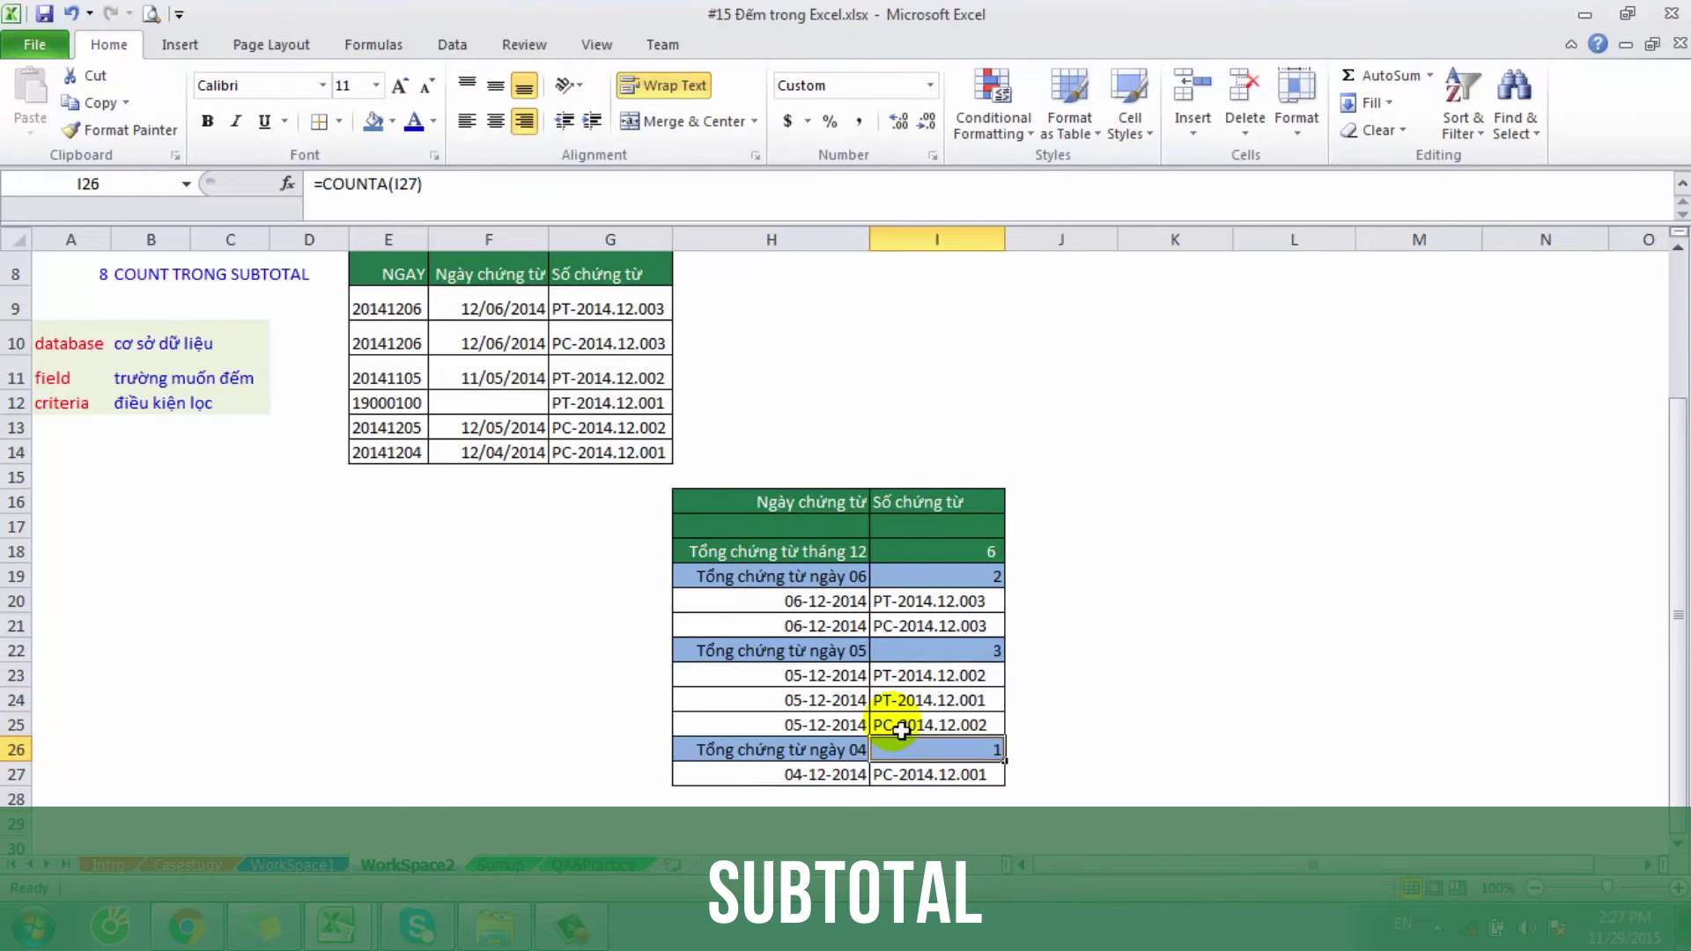
Step: Rewrite I26 as =SUBTOTAL(3,I27), counting the one day 04 voucher
{"action": "type", "text": "=count"}
{"action": "key", "text": "Down"}
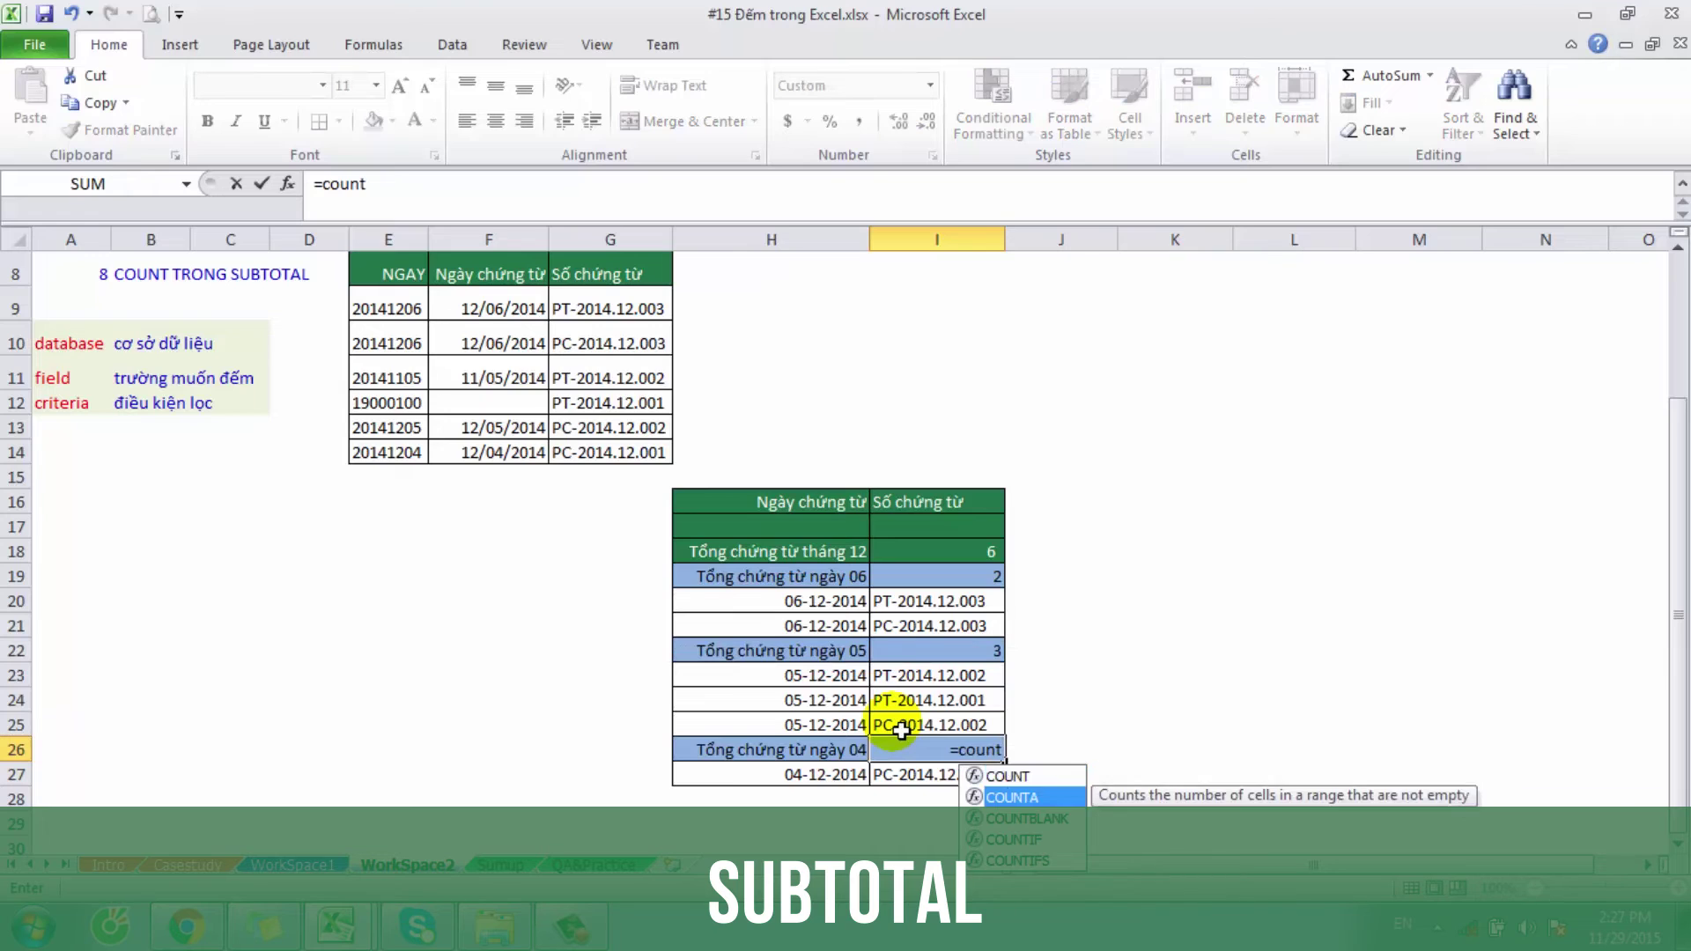
{"action": "key", "text": "Tab"}
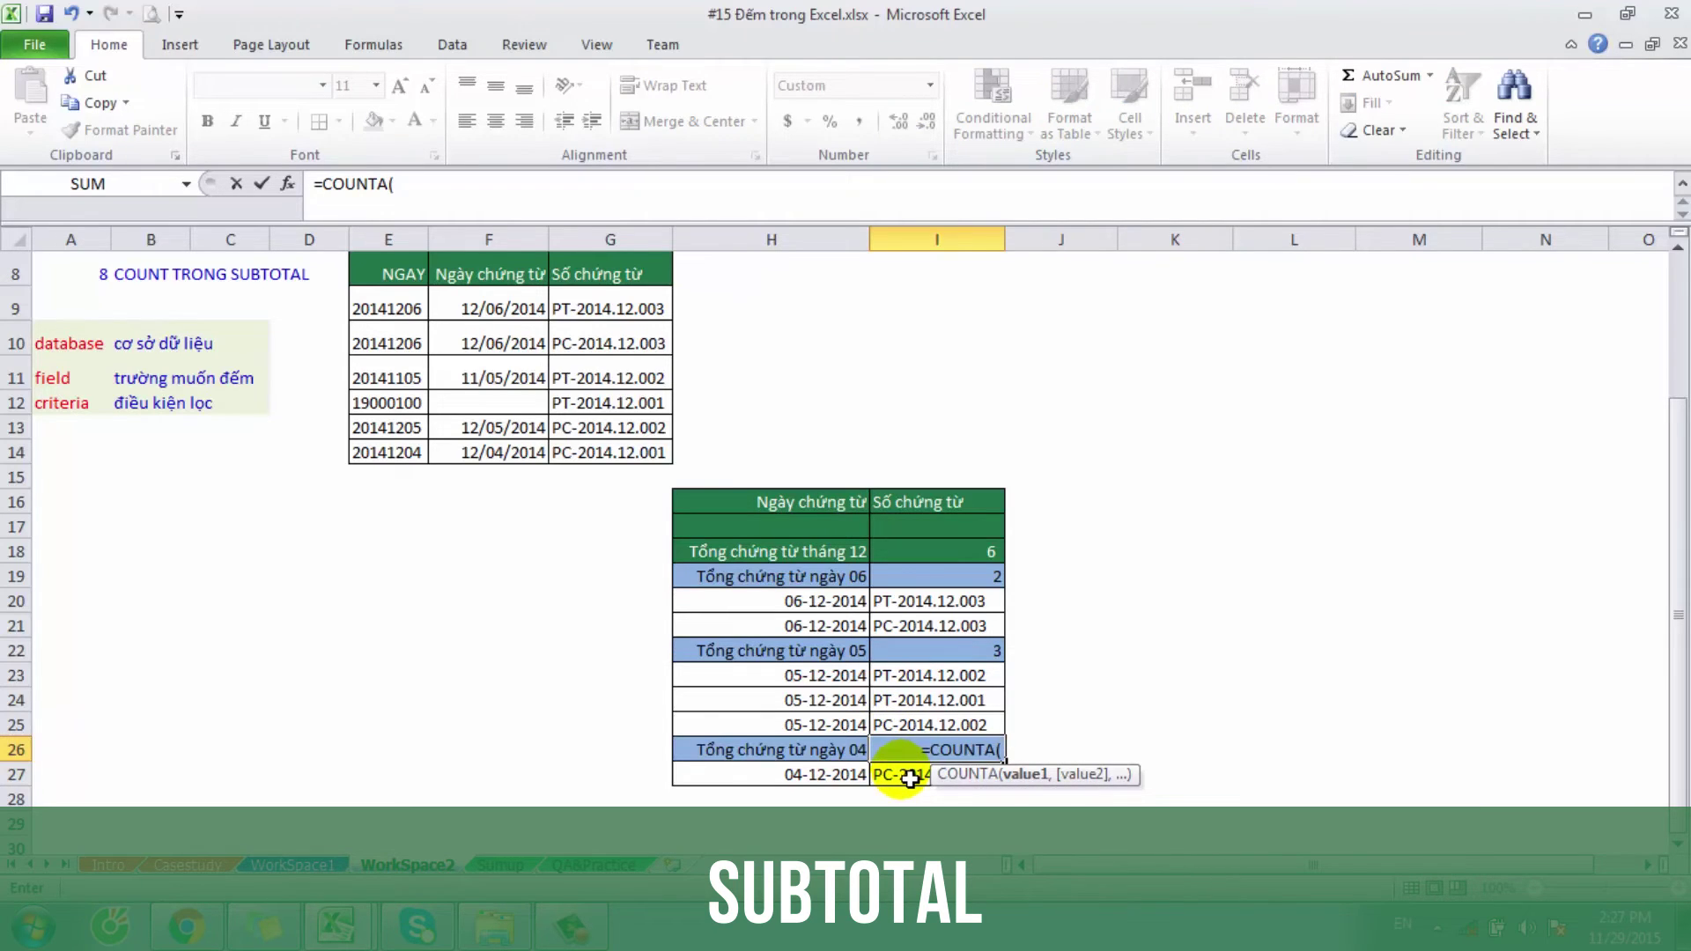
{"action": "key", "text": "BackSpace"}
{"action": "key", "text": "BackSpace"}
{"action": "key", "text": "BackSpace"}
{"action": "key", "text": "BackSpace"}
{"action": "key", "text": "BackSpace"}
{"action": "key", "text": "BackSpace"}
{"action": "key", "text": "BackSpace"}
{"action": "type", "text": "su"}
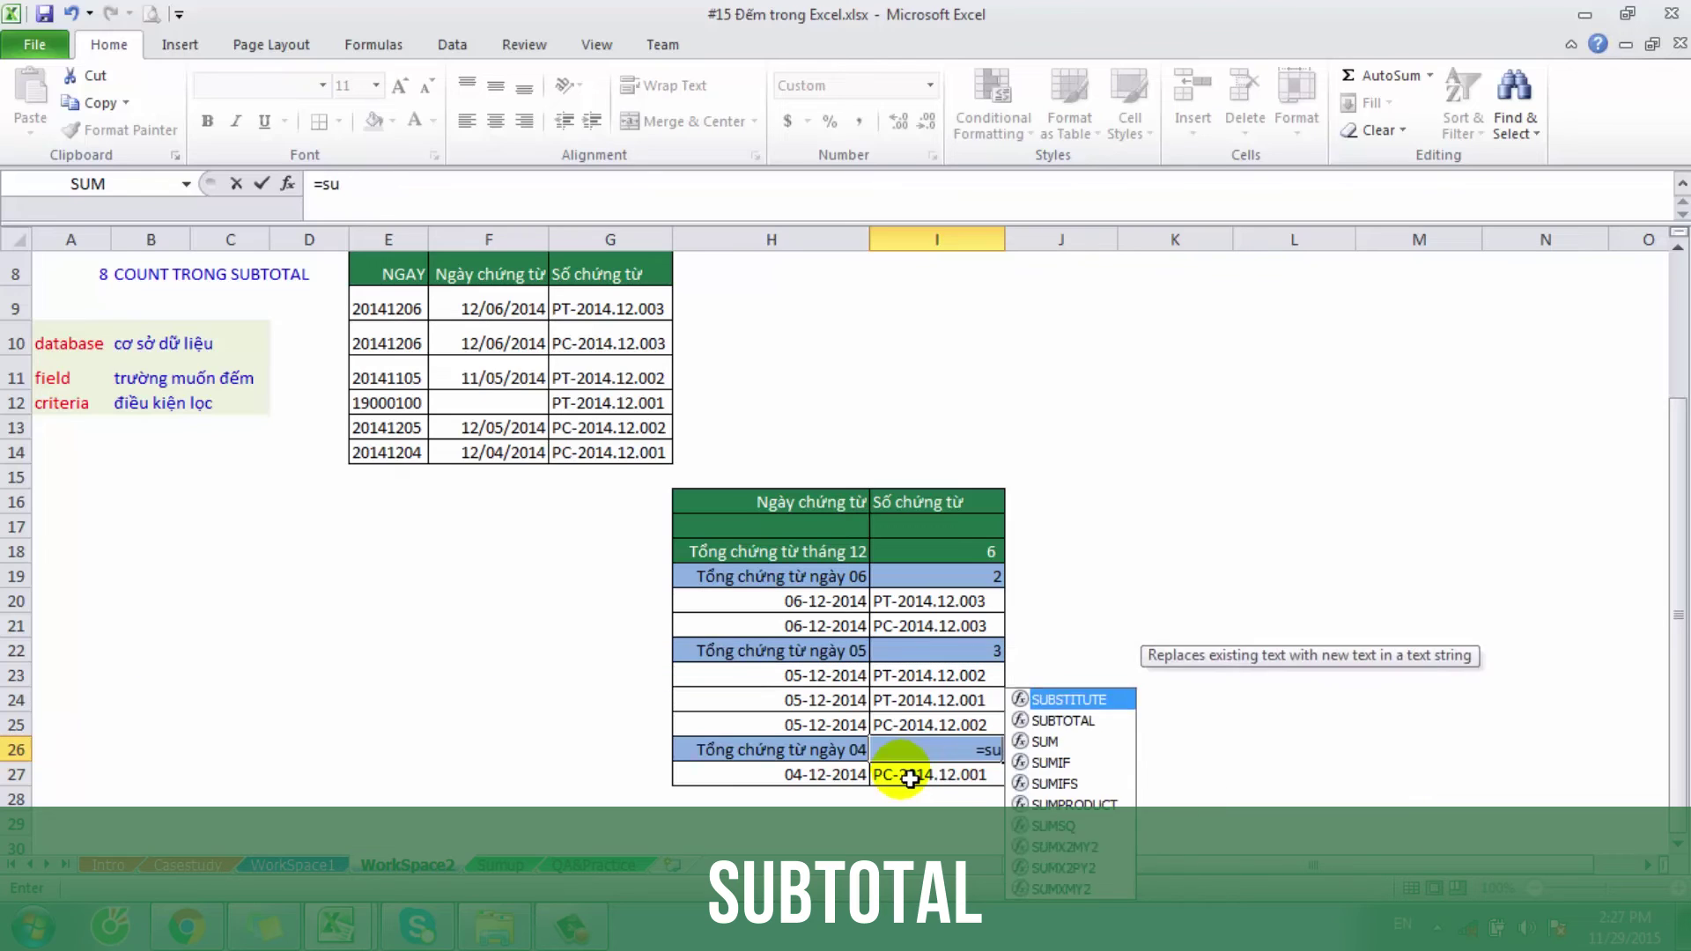
{"action": "type", "text": "b"}
{"action": "double_click", "coordinate": [1035, 797]}
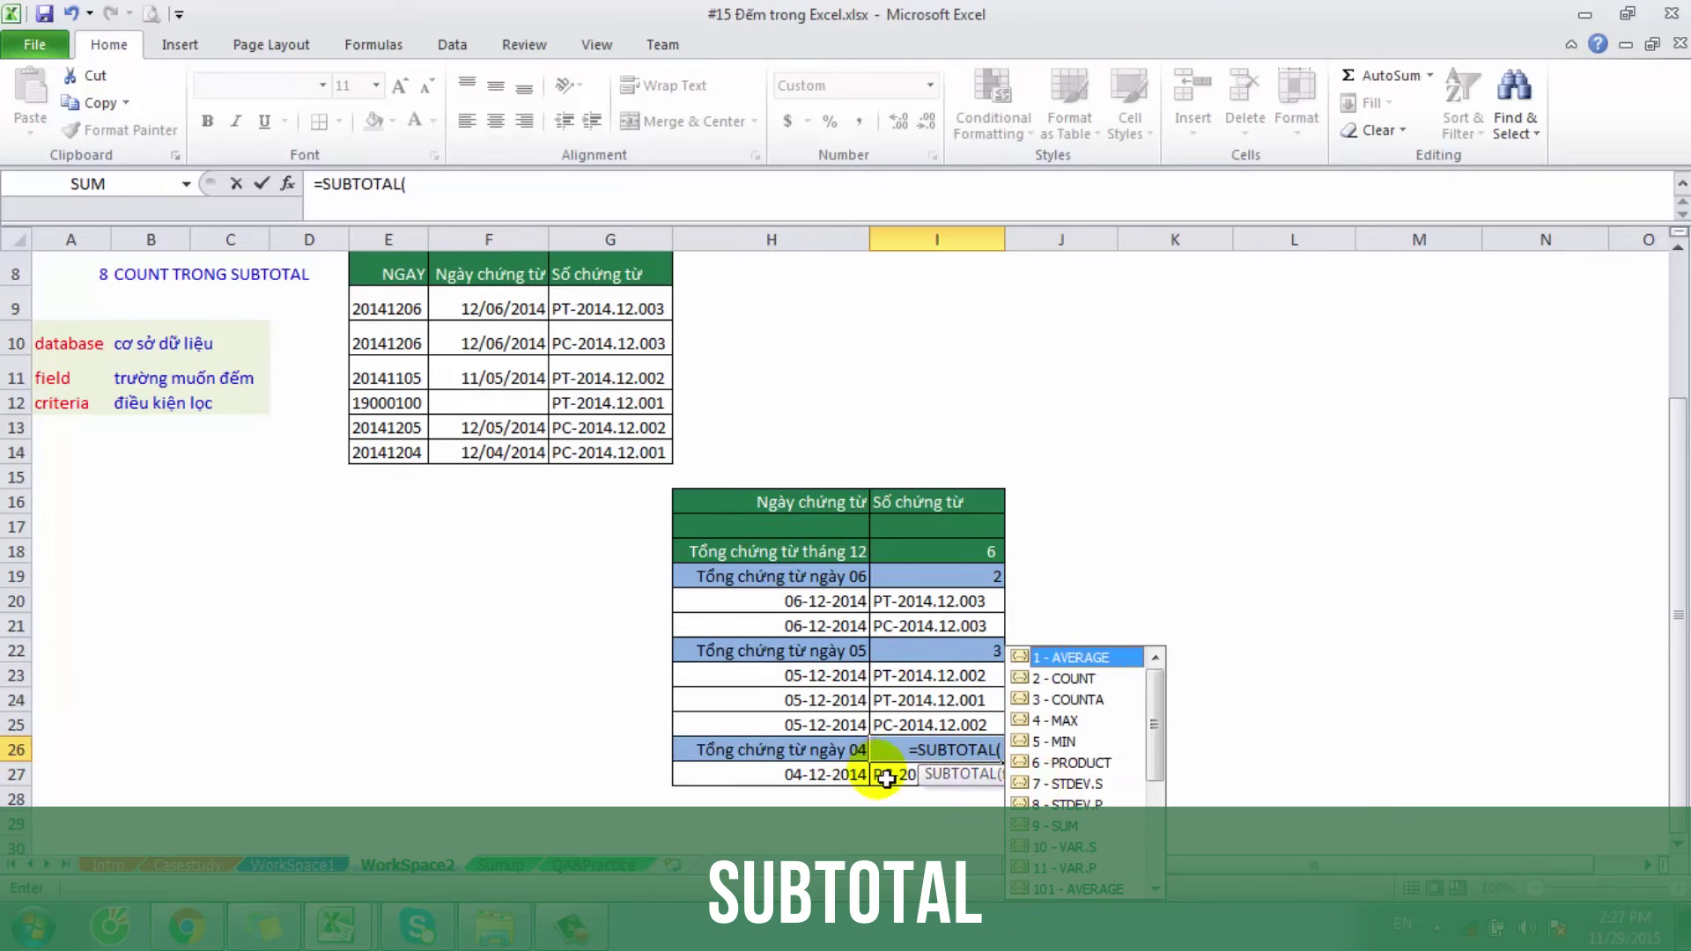
{"action": "double_click", "coordinate": [1066, 699]}
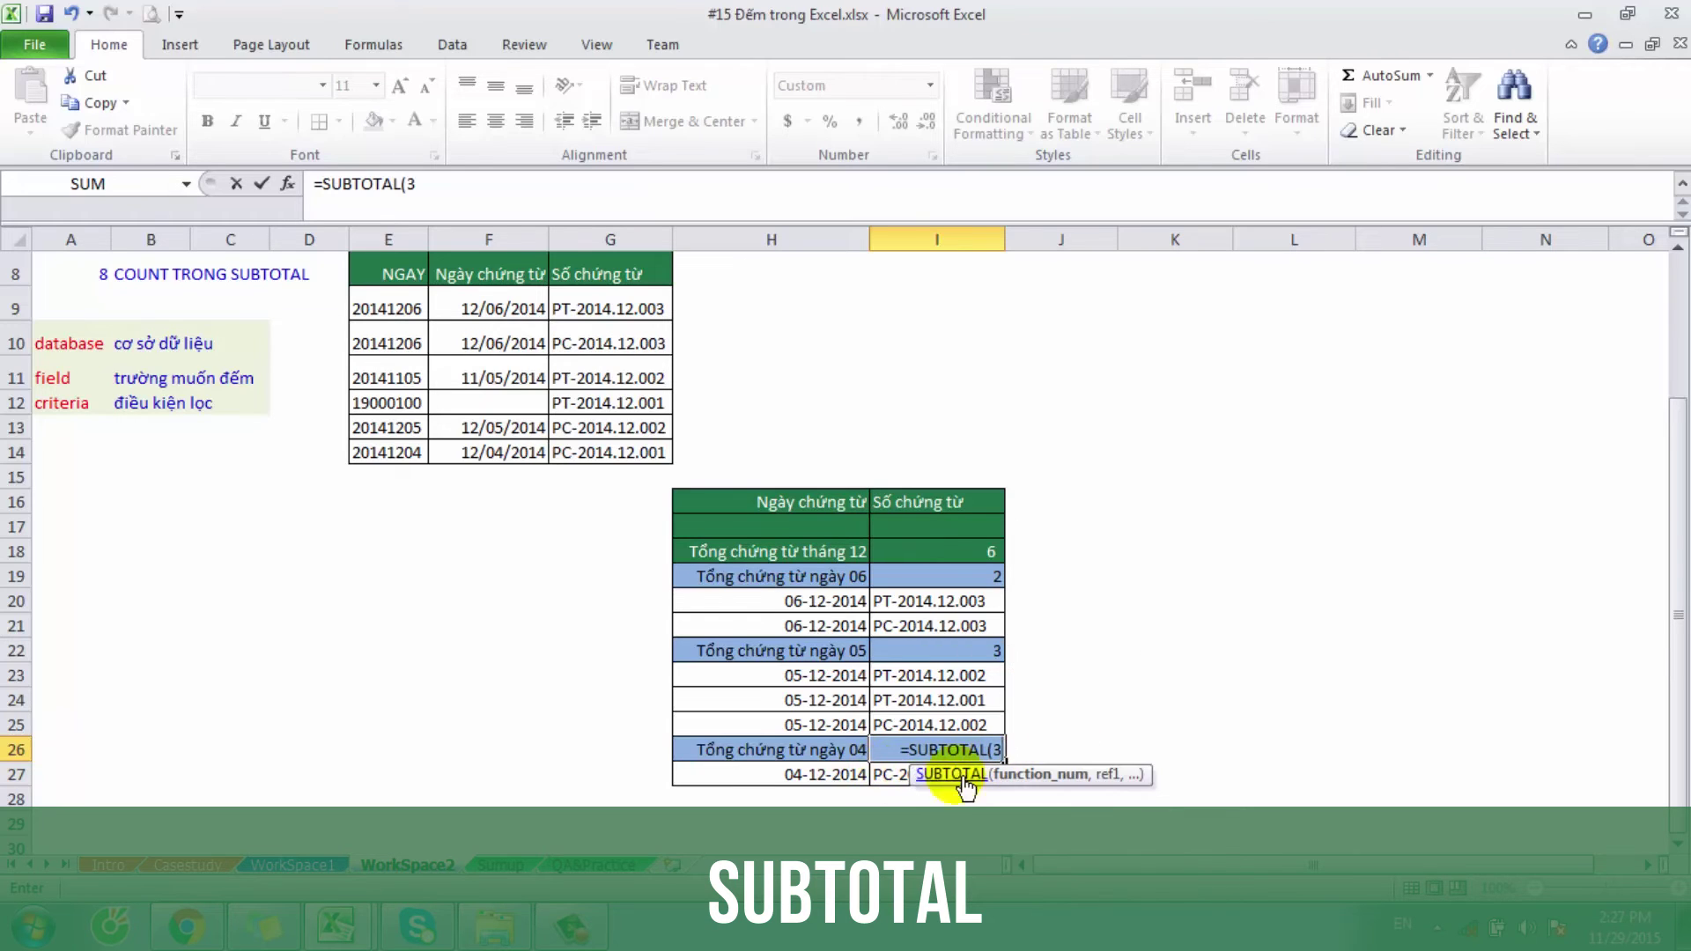
{"action": "type", "text": ","}
{"action": "left_click", "coordinate": [898, 779]}
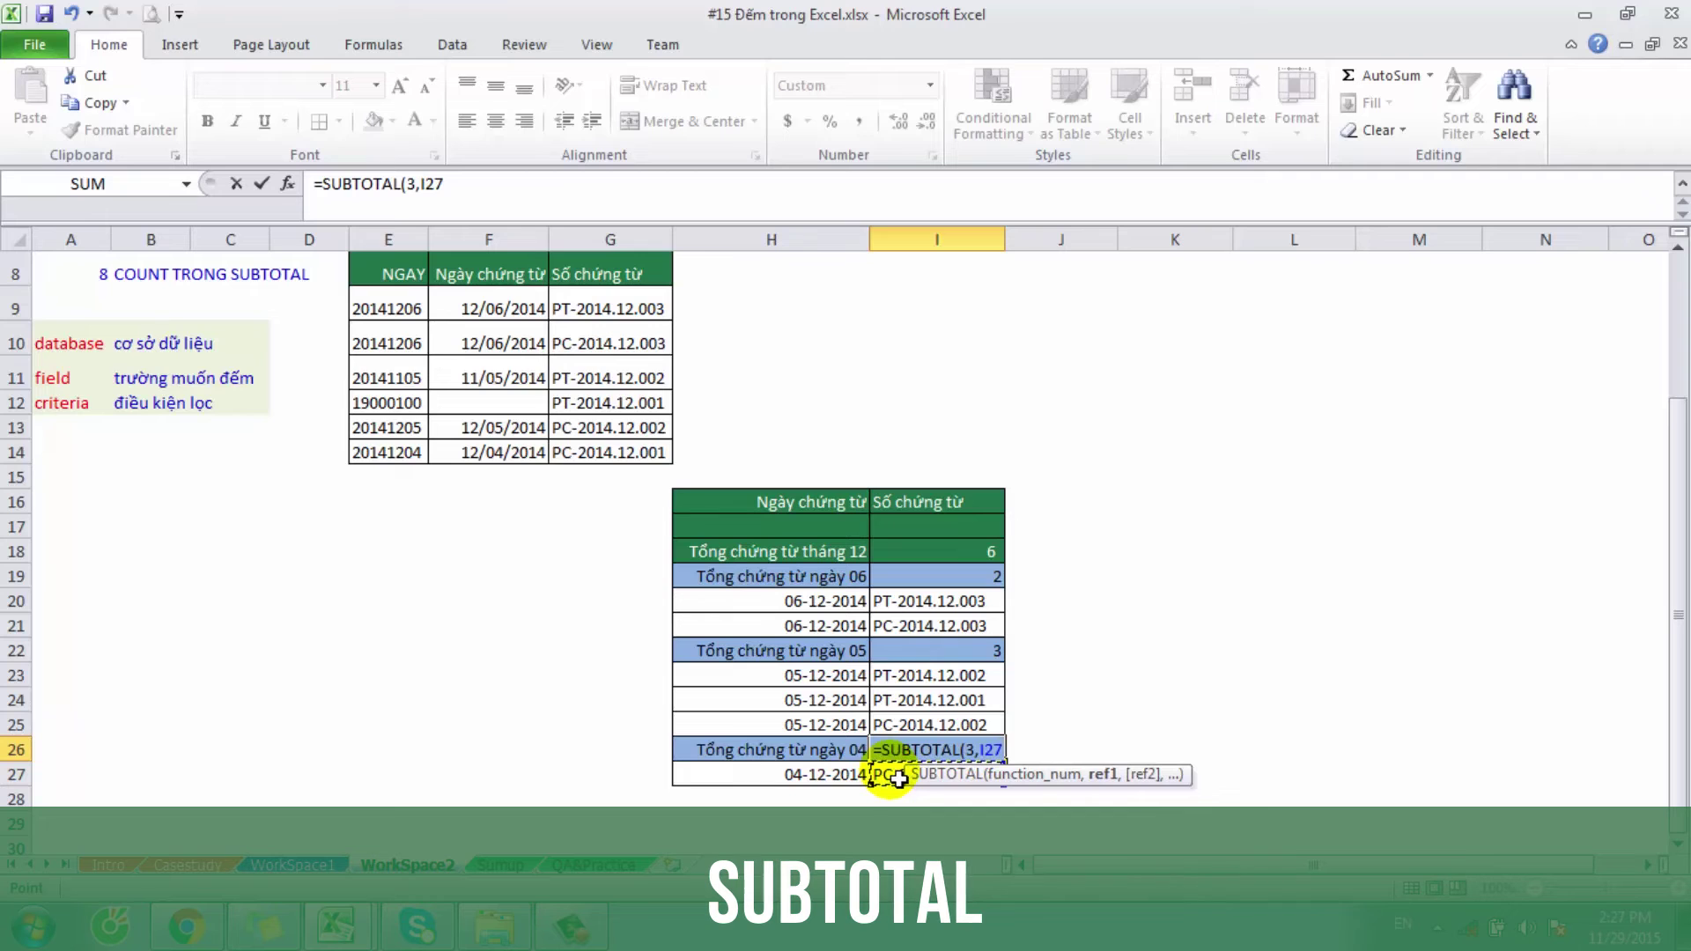
{"action": "type", "text": ")"}
{"action": "key", "text": "Return"}
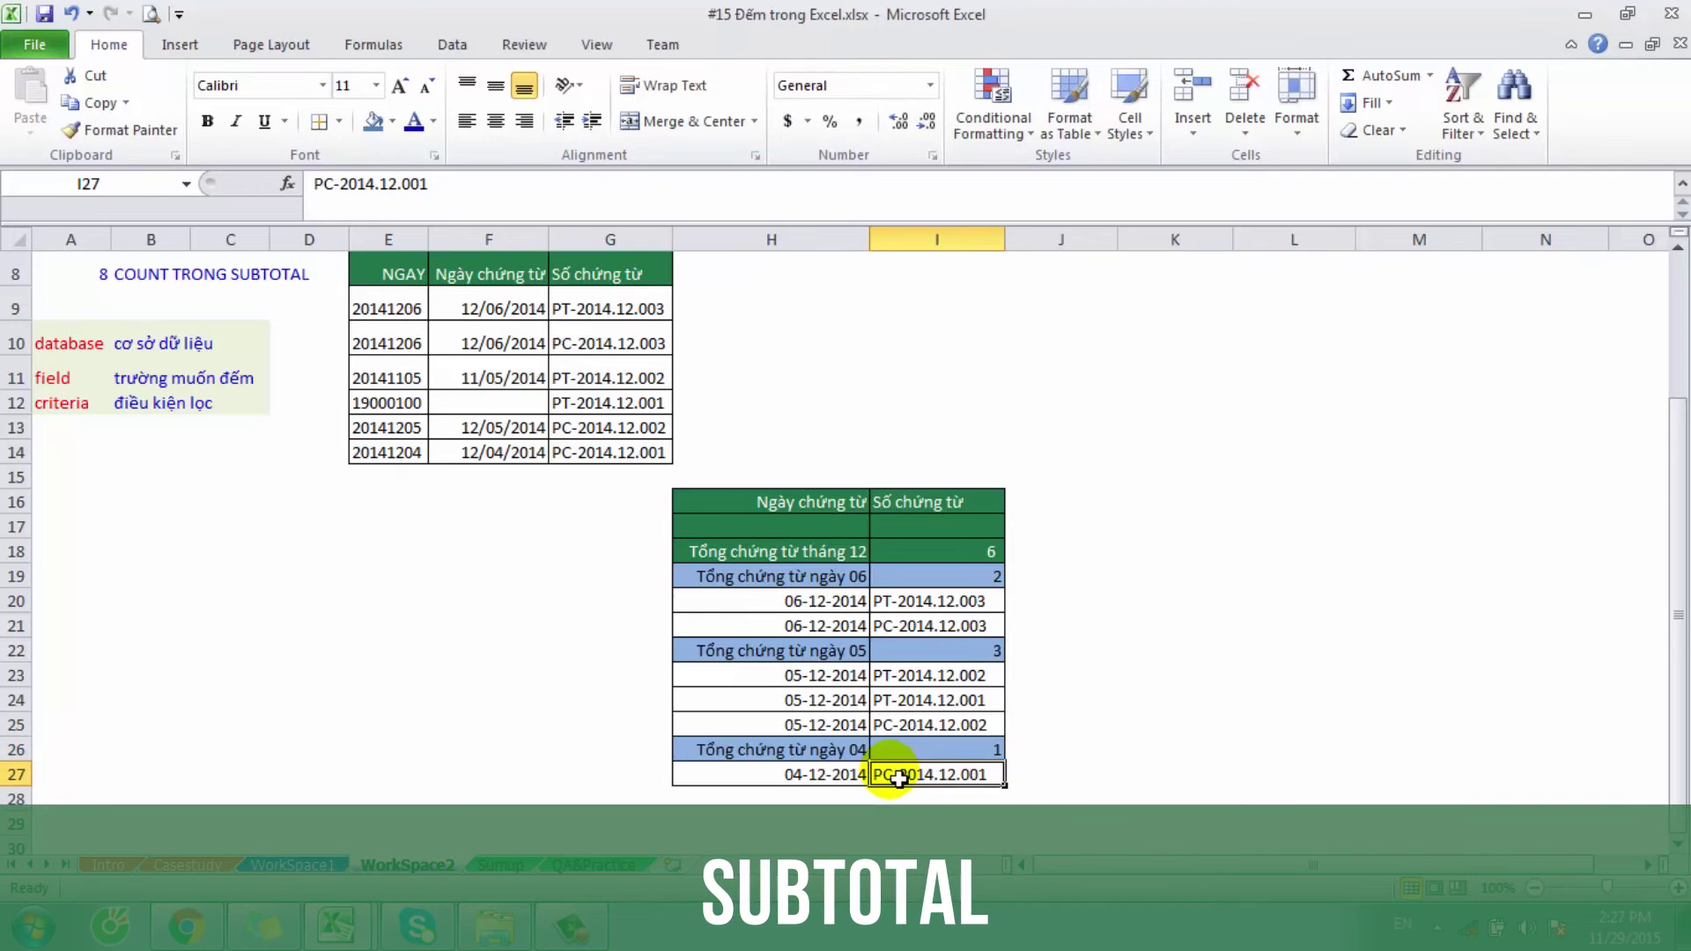
{"action": "key", "text": "Up"}
{"action": "key", "text": "Up"}
{"action": "key", "text": "Up"}
{"action": "key", "text": "Up"}
{"action": "key", "text": "Up"}
{"action": "key", "text": "Up"}
{"action": "key", "text": "Up"}
{"action": "key", "text": "Up"}
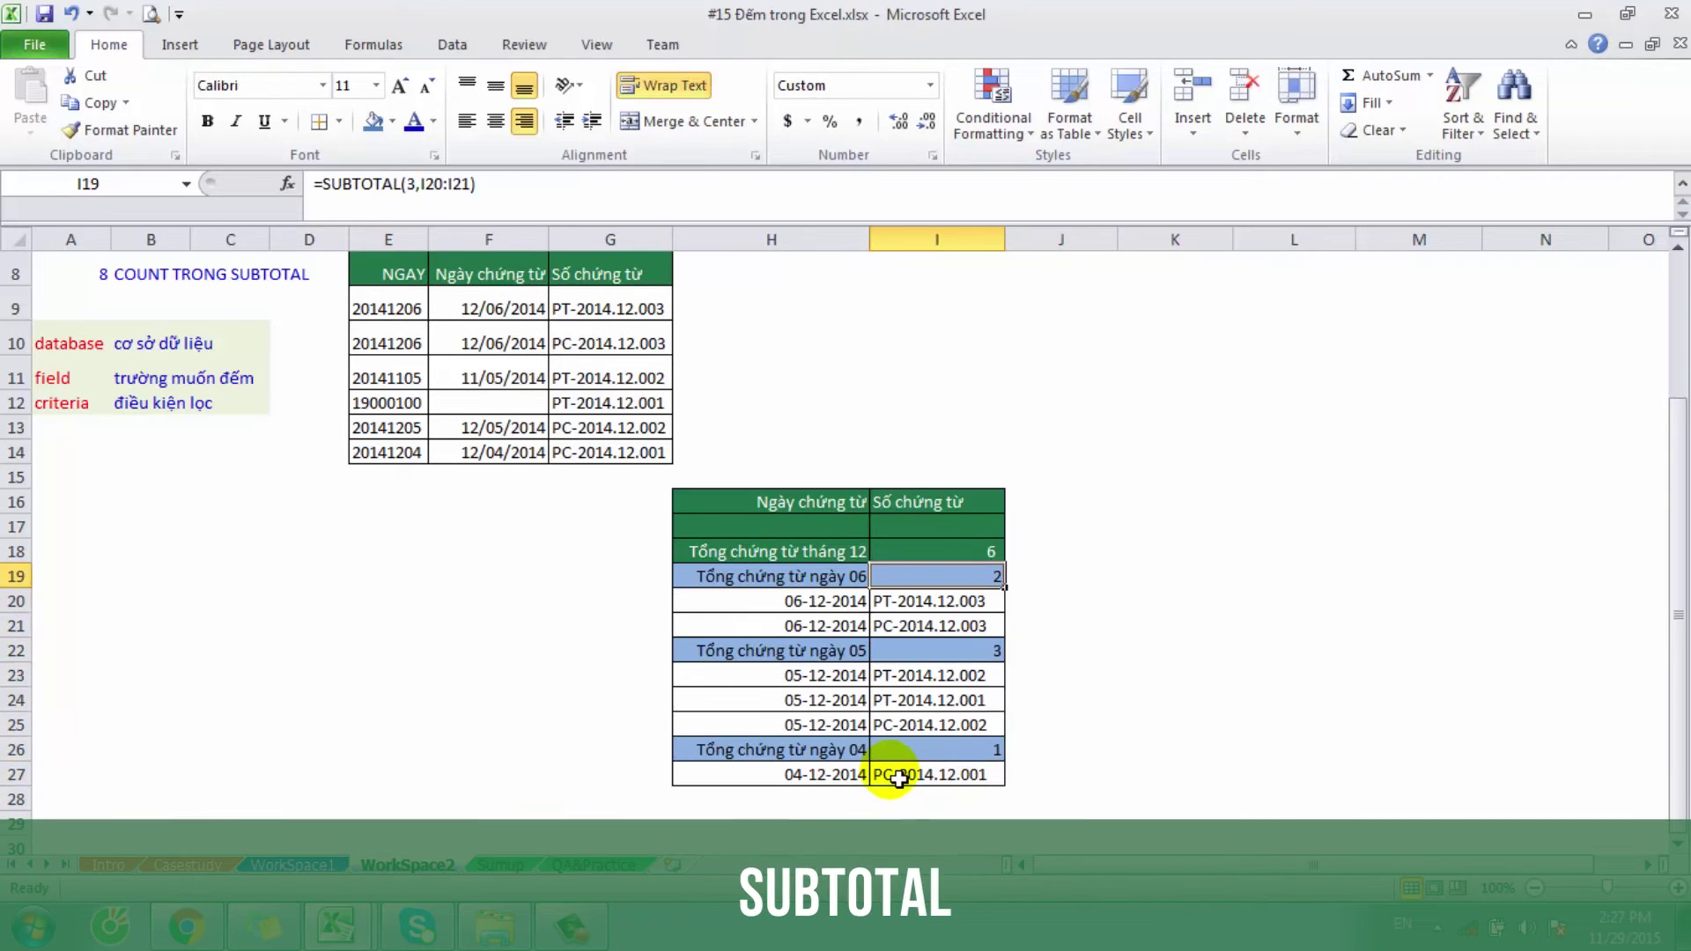
{"action": "key", "text": "Up"}
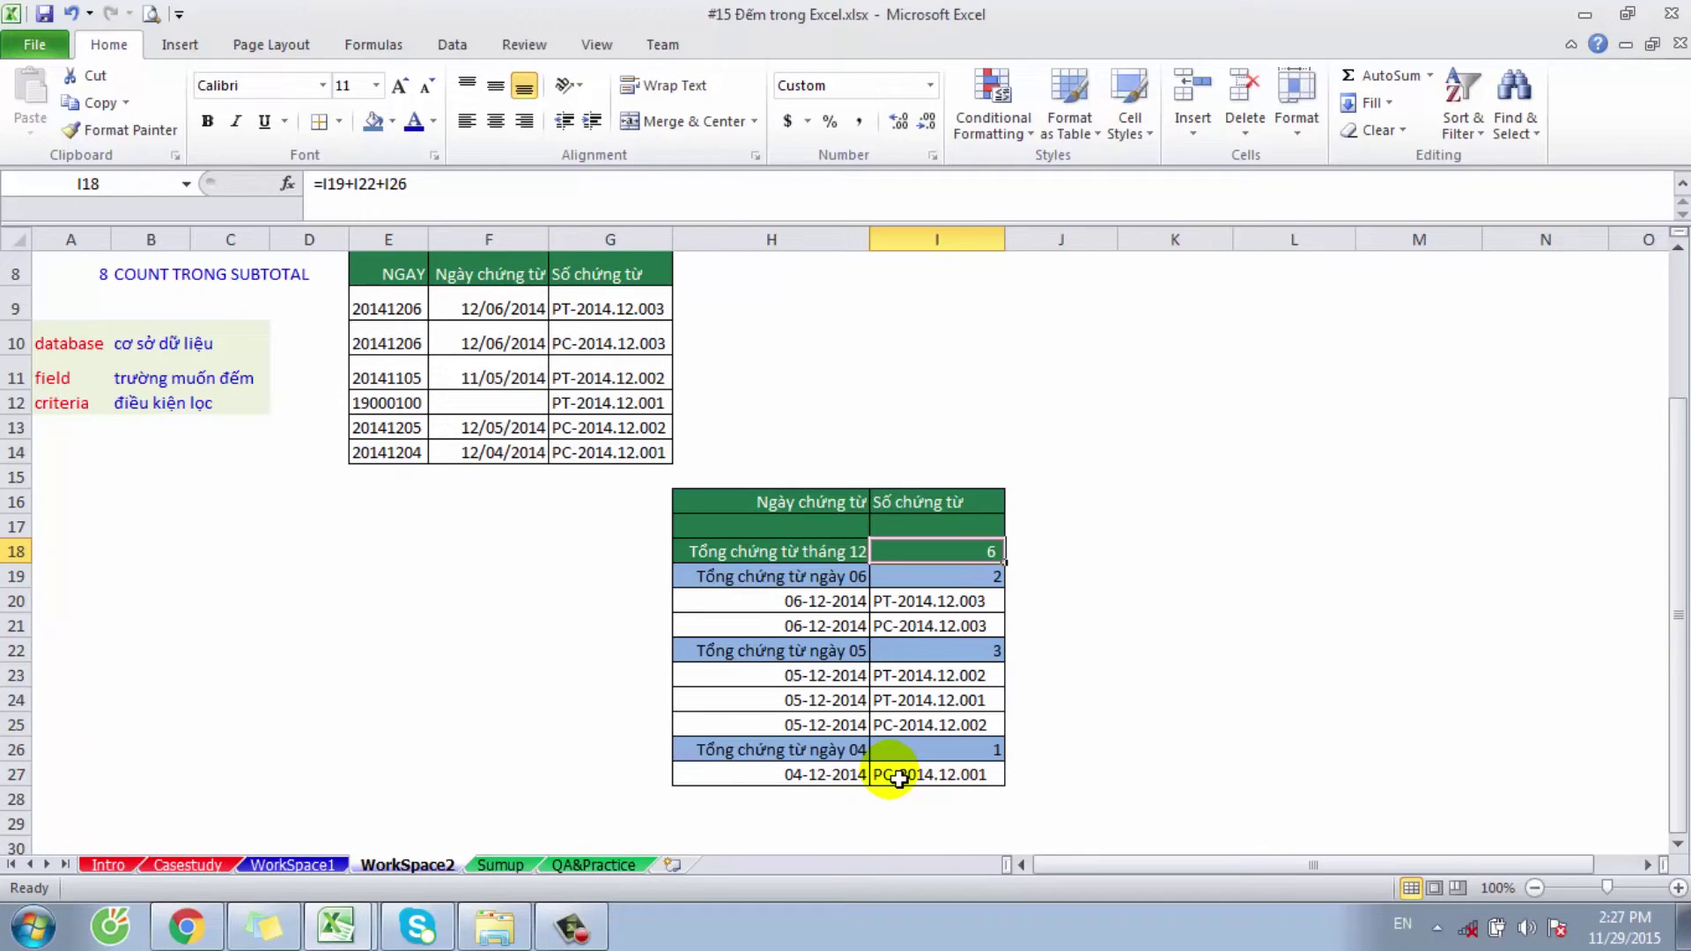
Step: Replace the month 12 total in I18 with =SUBTOTAL(3,I19:I27), still 6
{"action": "type", "text": "=sub"}
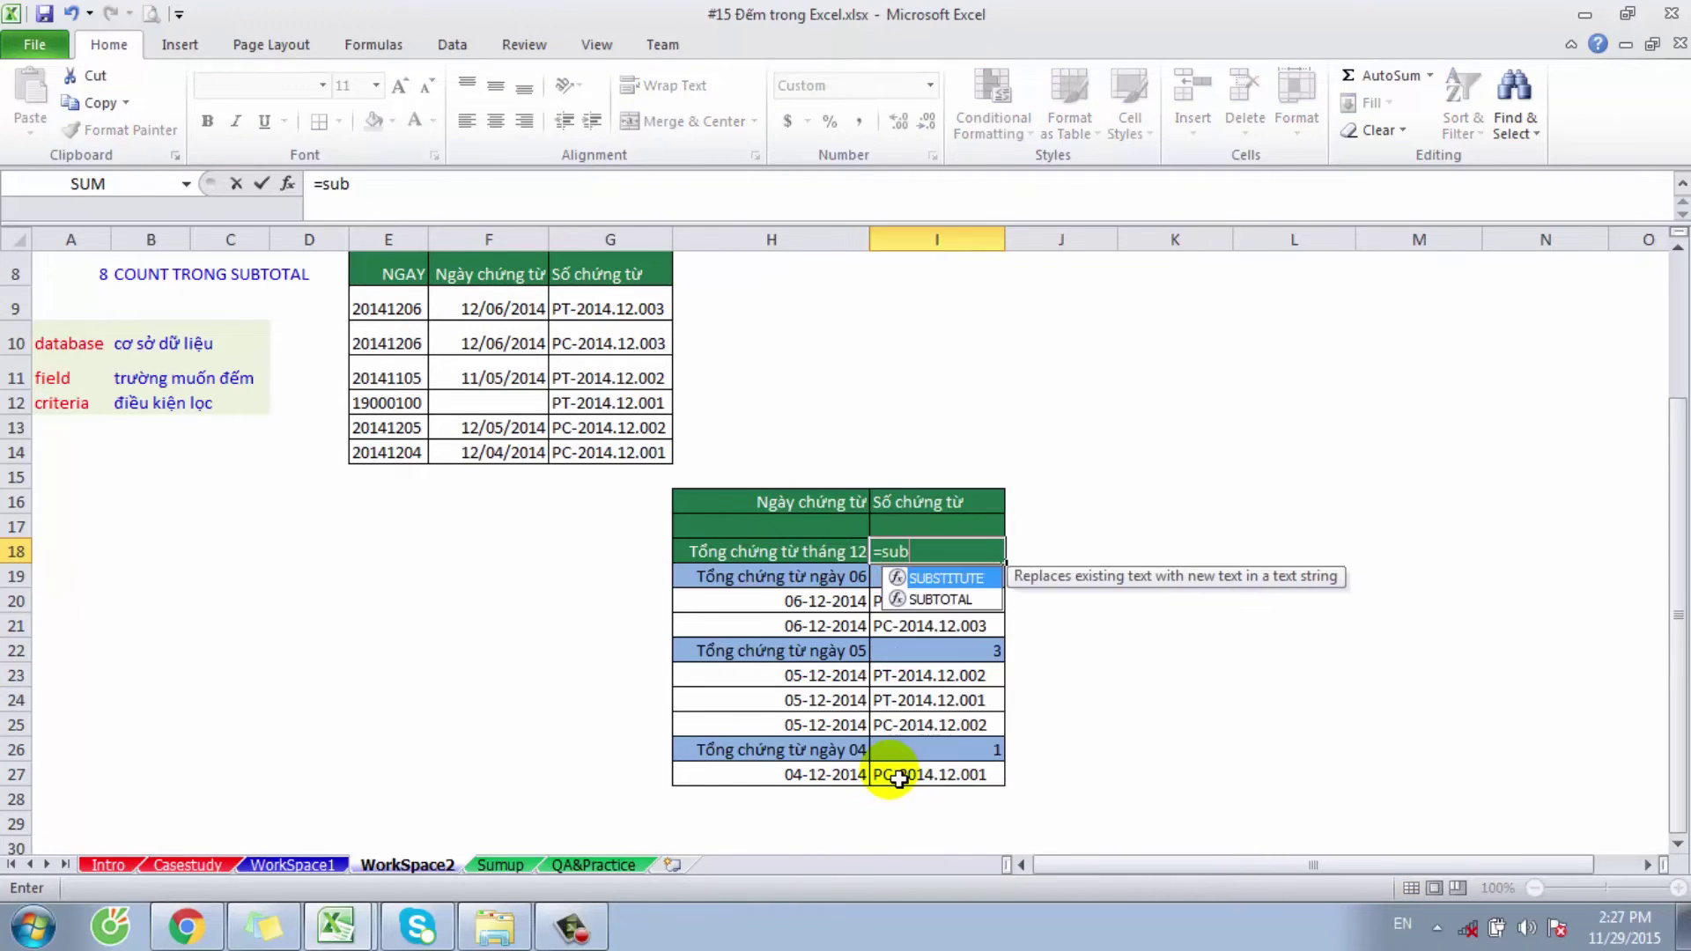
{"action": "key", "text": "Down"}
{"action": "key", "text": "Tab"}
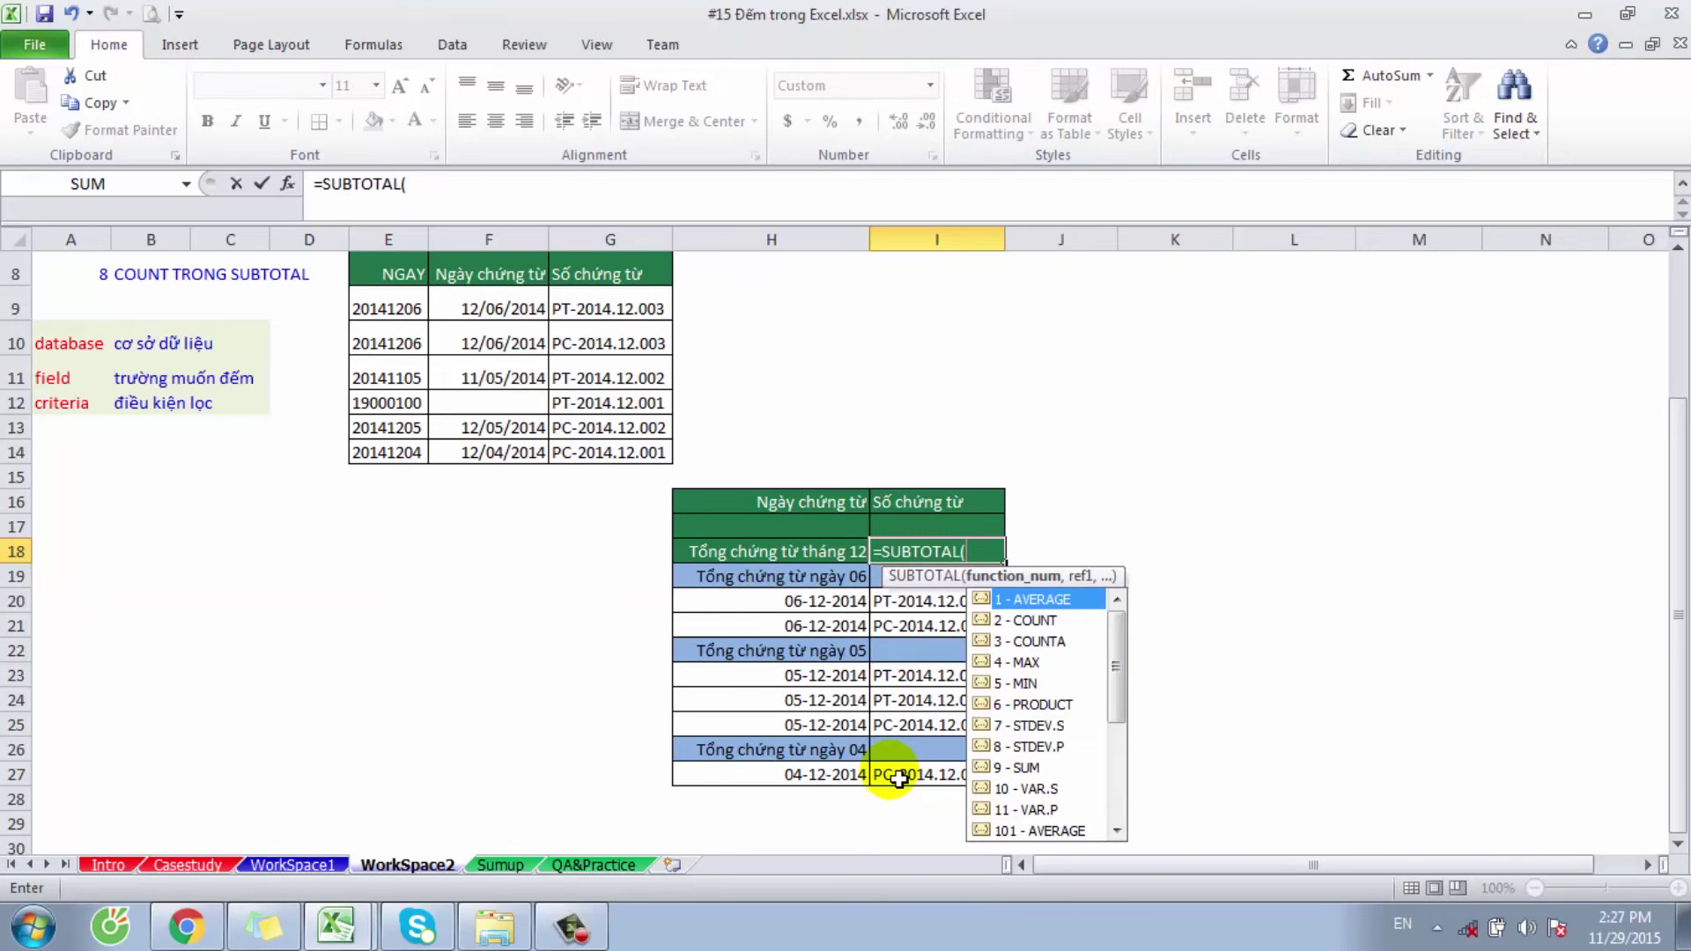
{"action": "key", "text": "Down"}
{"action": "key", "text": "Down"}
{"action": "key", "text": "Tab"}
{"action": "type", "text": ","}
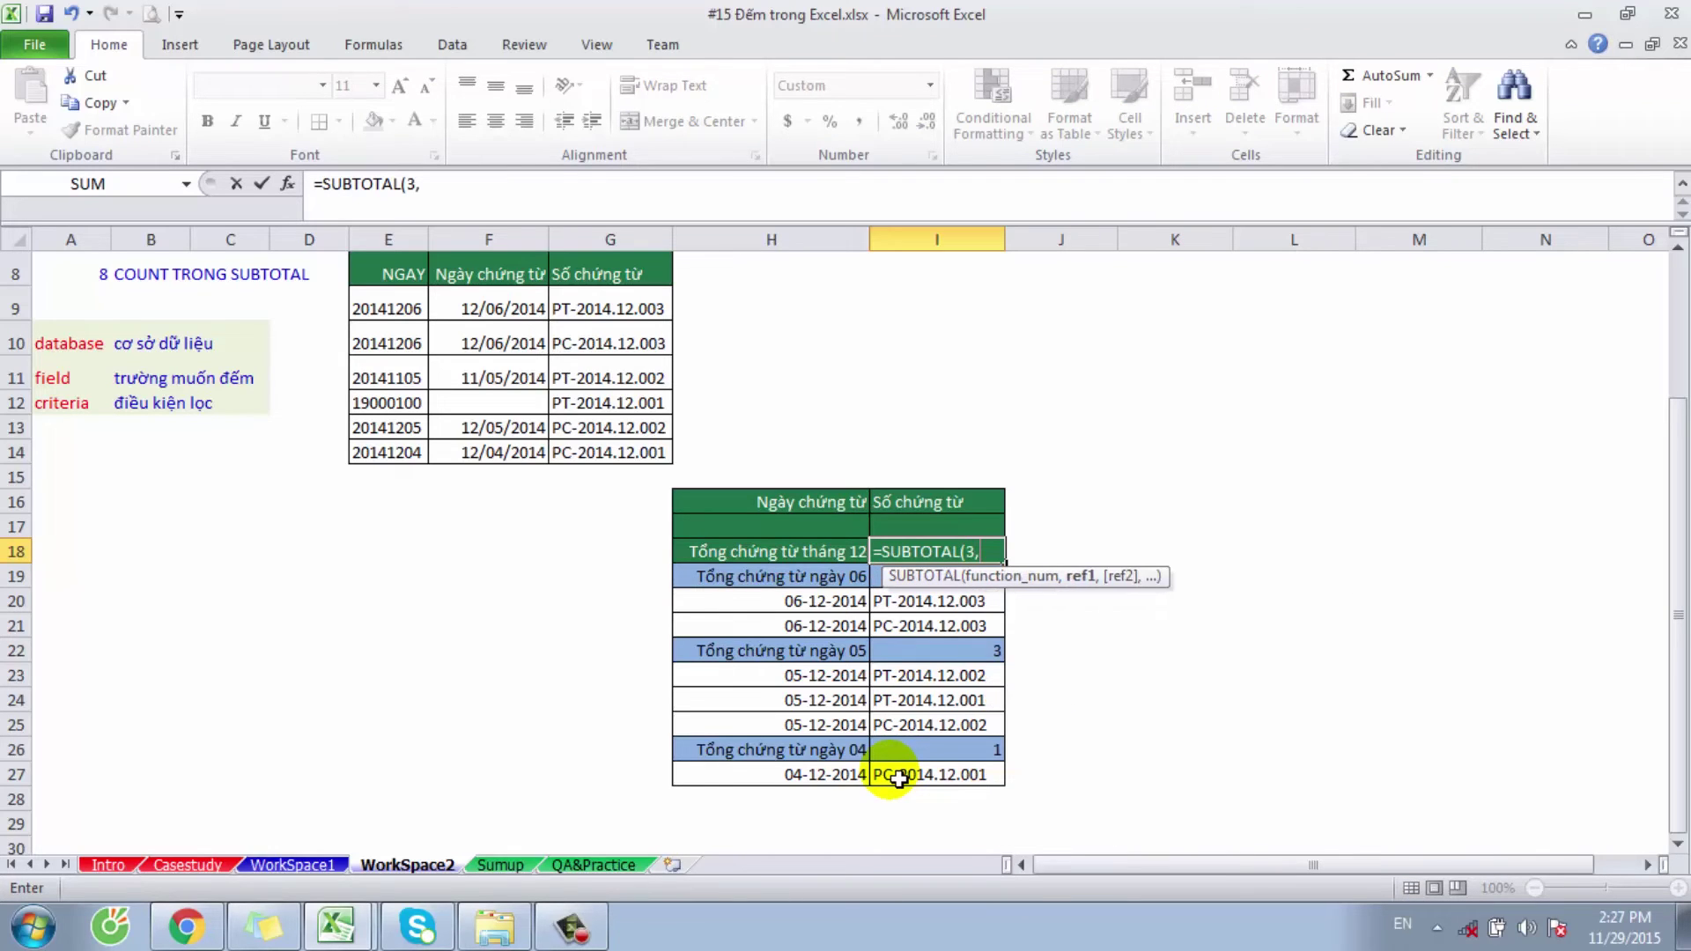
{"action": "left_click_drag", "start_coordinate": [917, 779], "coordinate": [897, 597]}
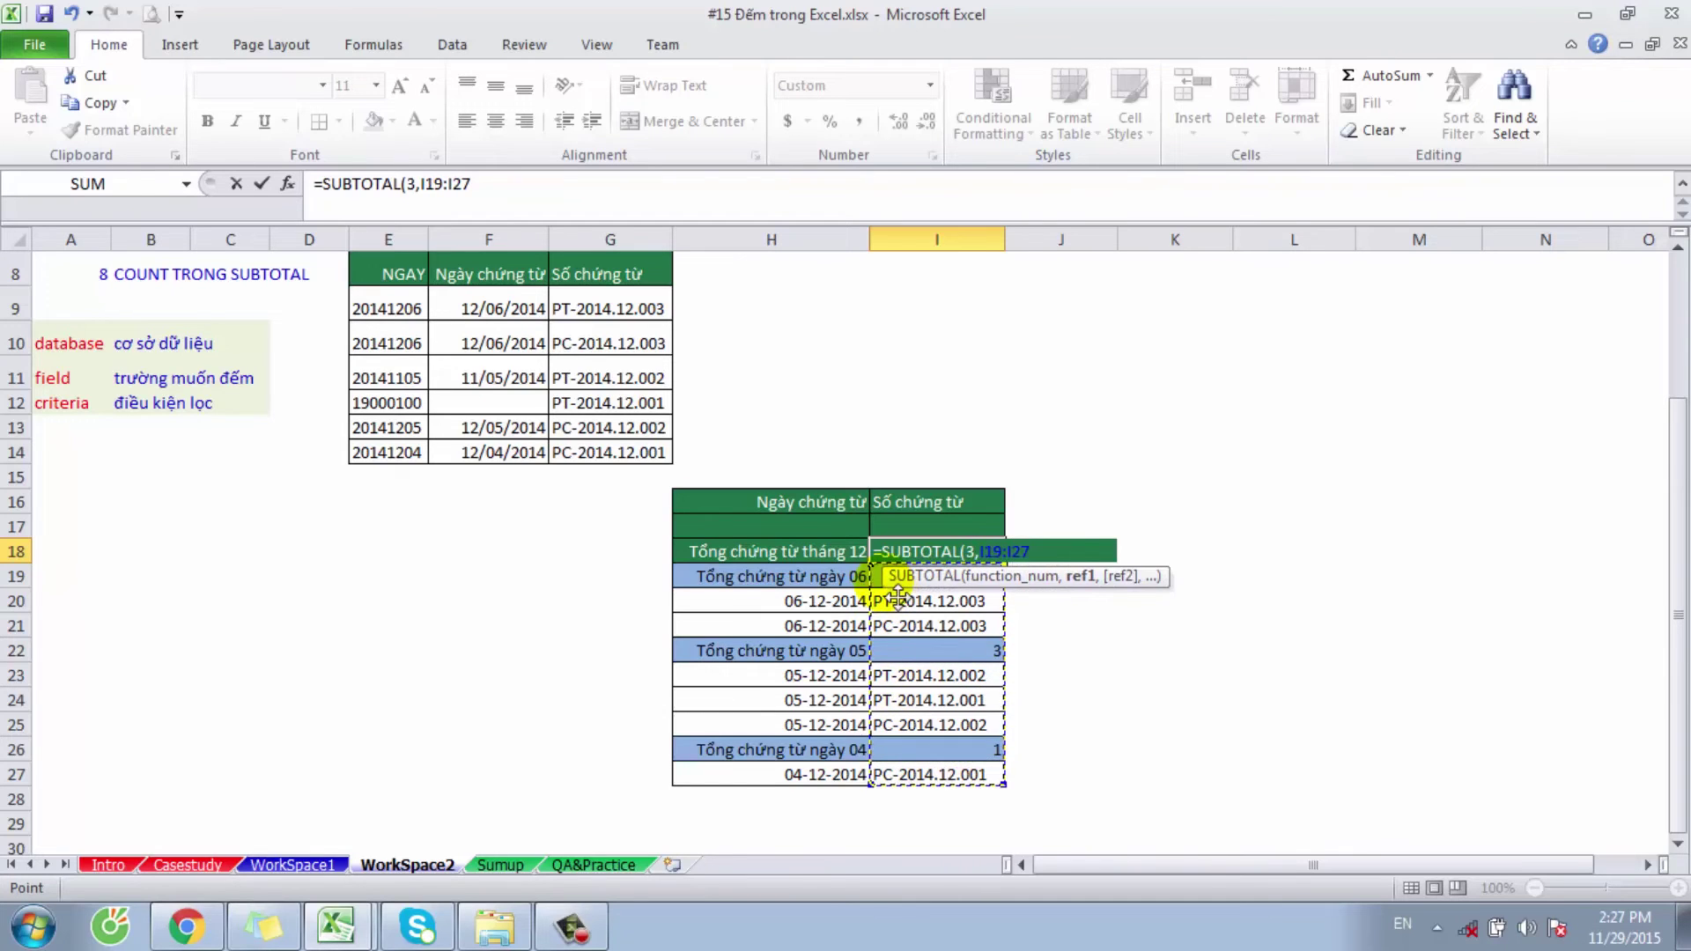
{"action": "type", "text": ")"}
{"action": "key", "text": "Return"}
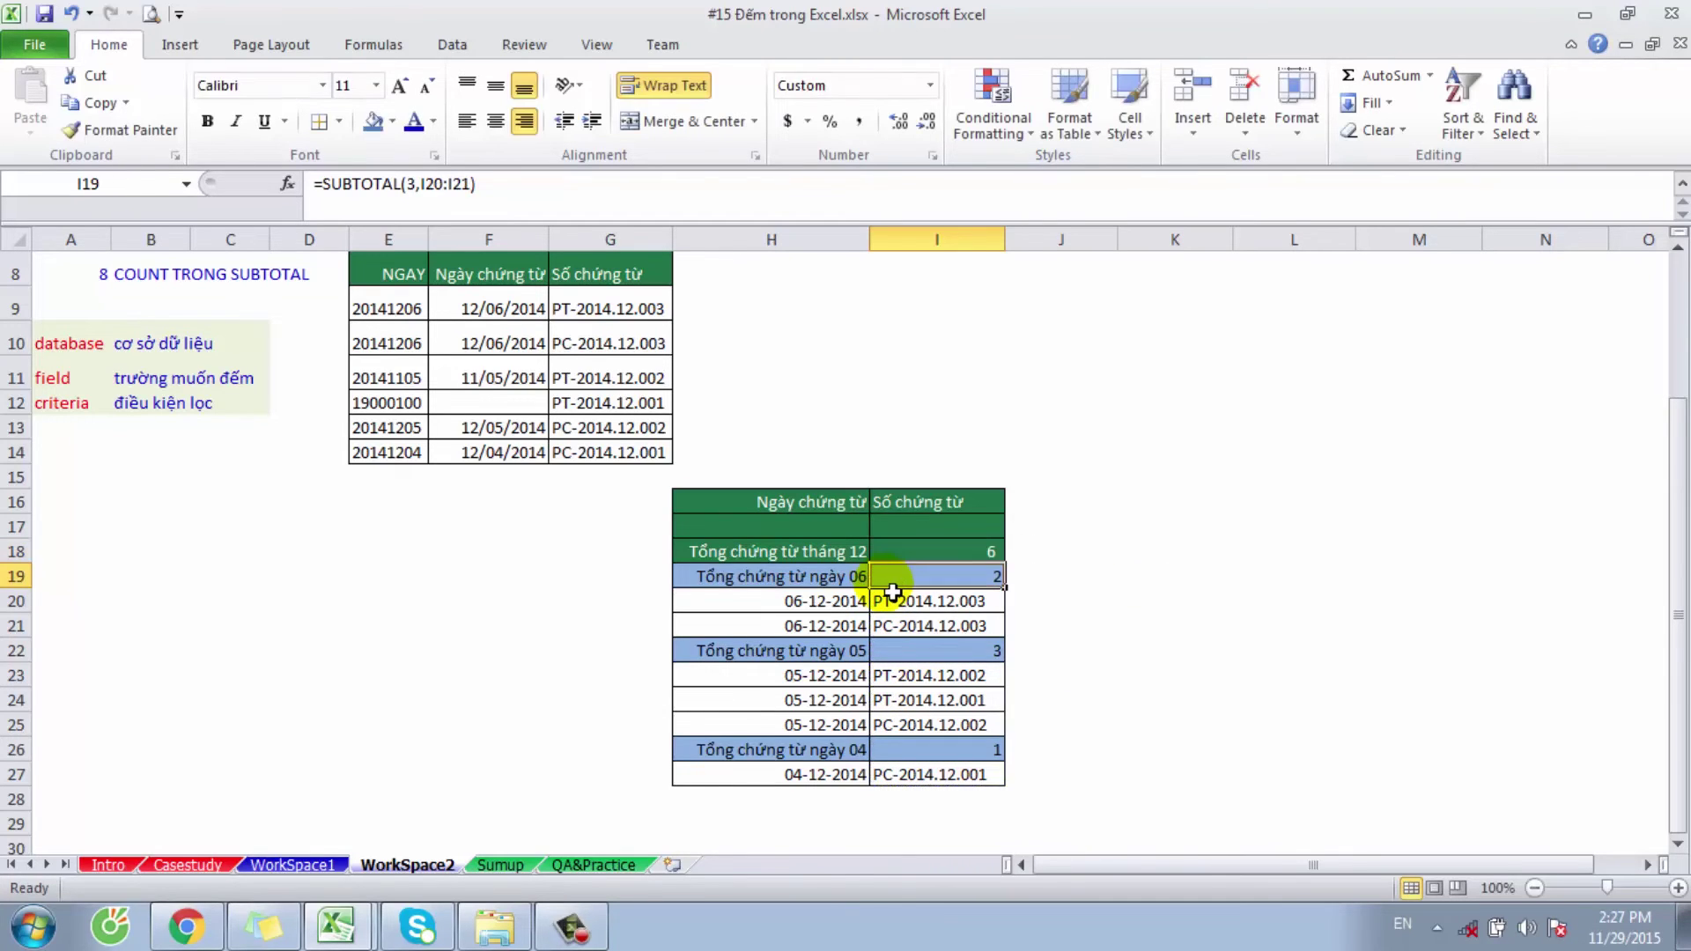
Step: Inspect the SUBTOTAL formulas in I19, I22, I26 and I18
{"action": "key", "text": "Up"}
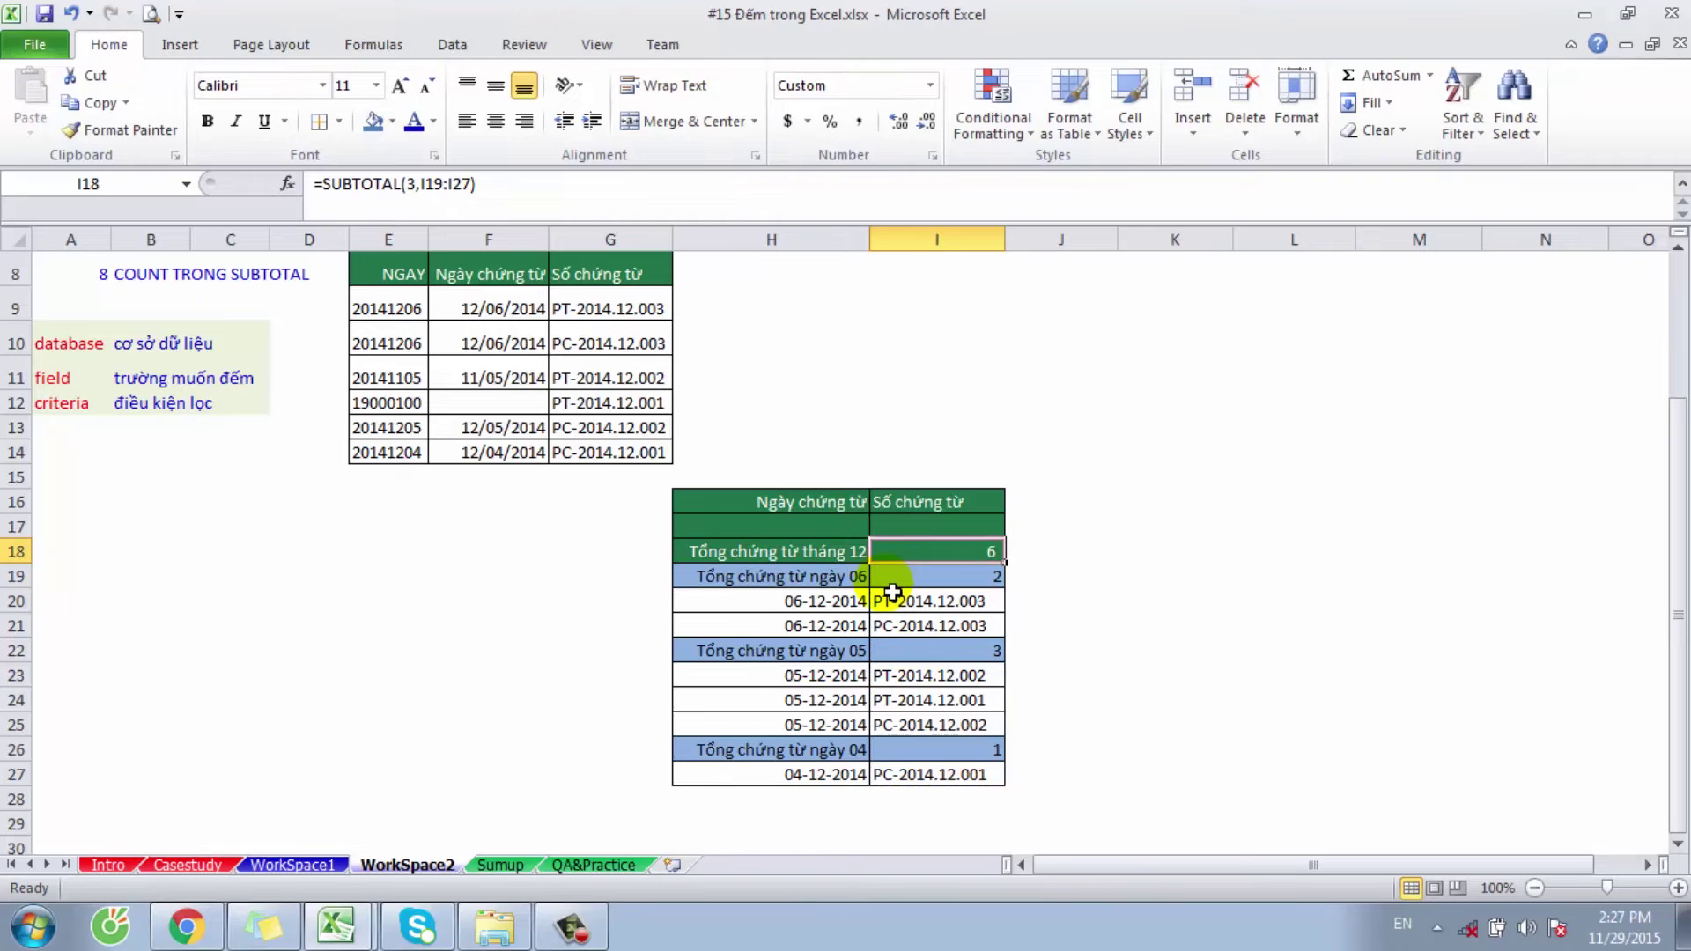
{"action": "left_click", "coordinate": [894, 576]}
{"action": "left_click", "coordinate": [938, 662]}
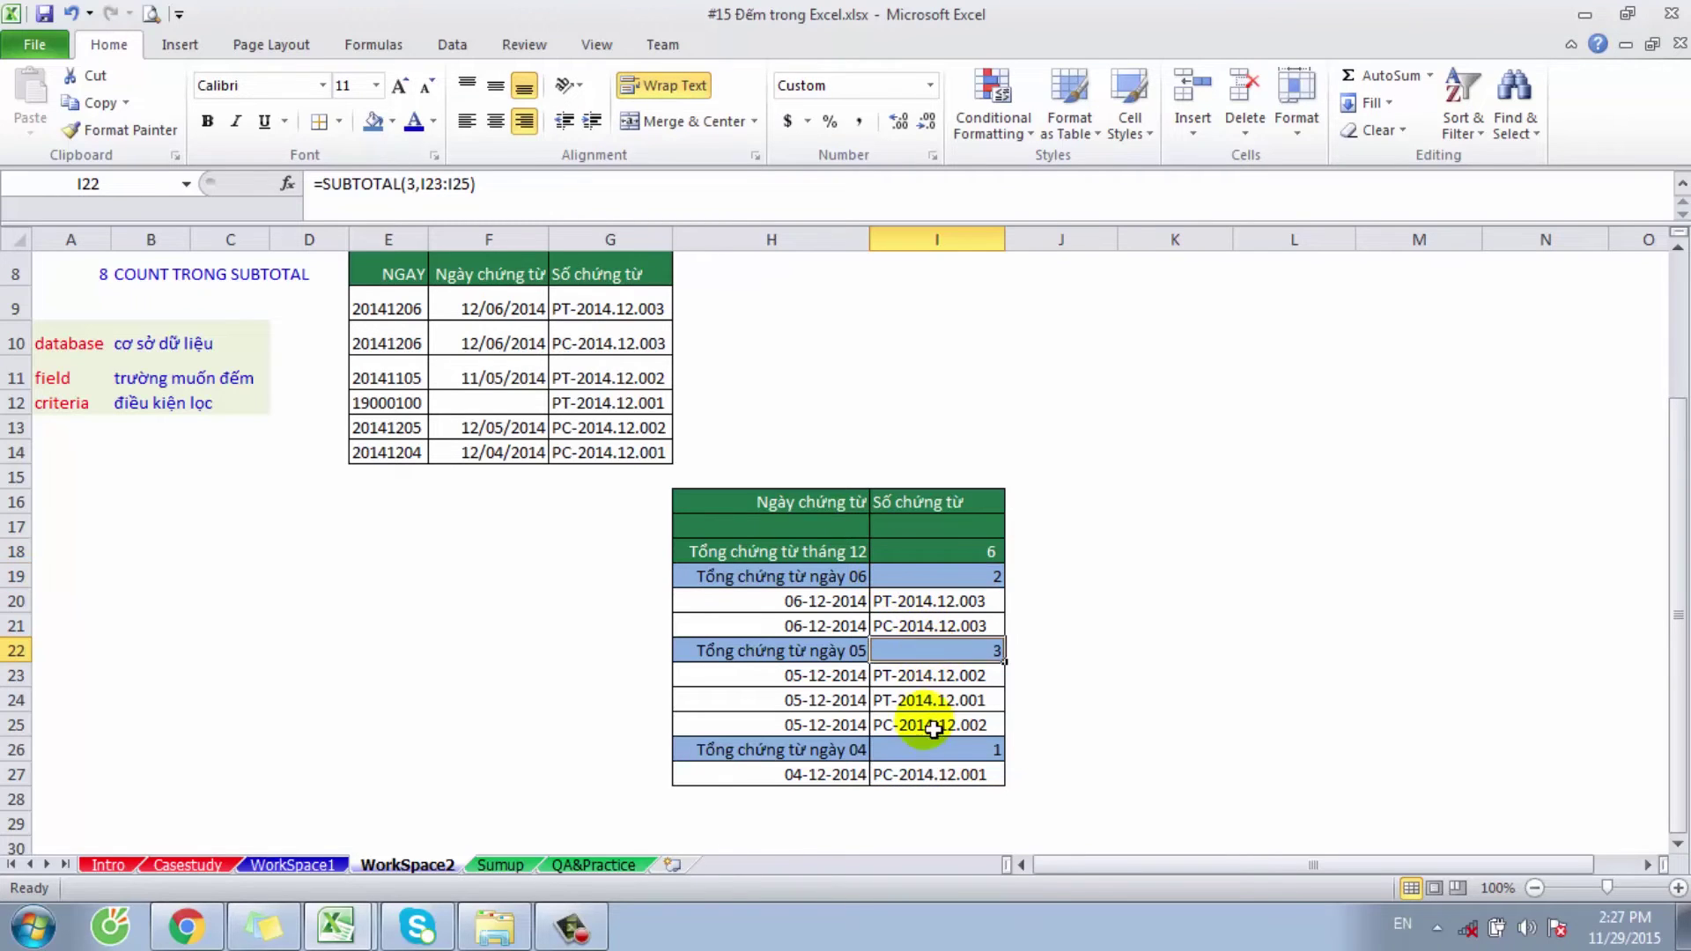
{"action": "left_click", "coordinate": [925, 749]}
{"action": "left_click", "coordinate": [960, 561]}
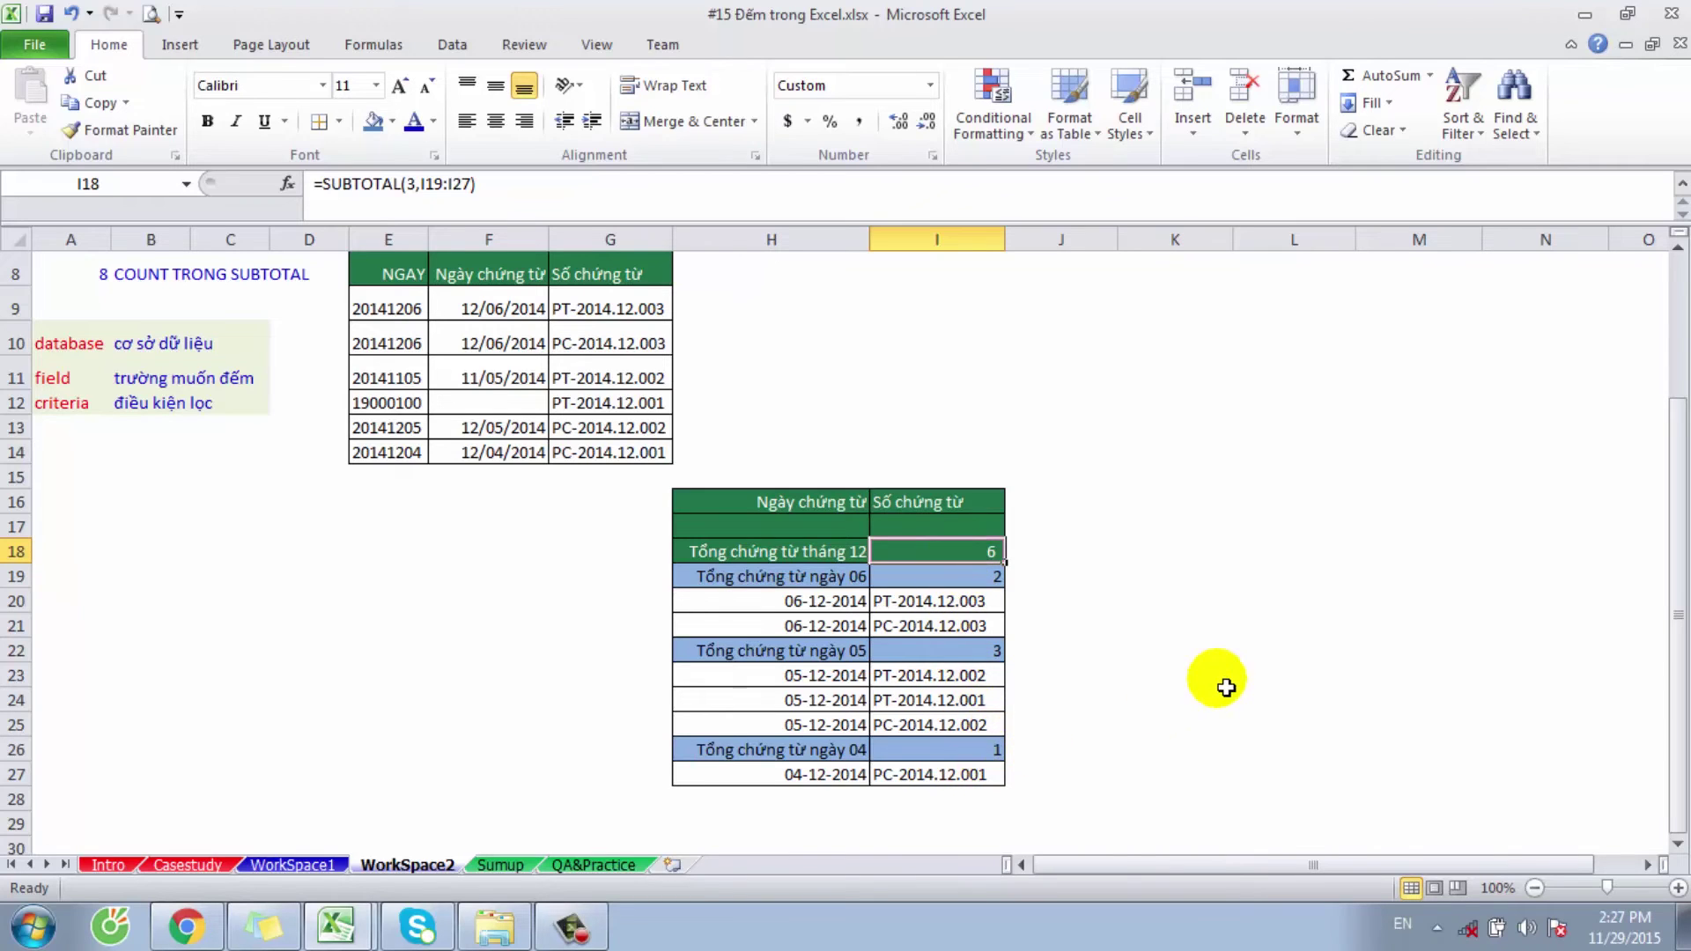
{"action": "left_click", "coordinate": [1227, 686]}
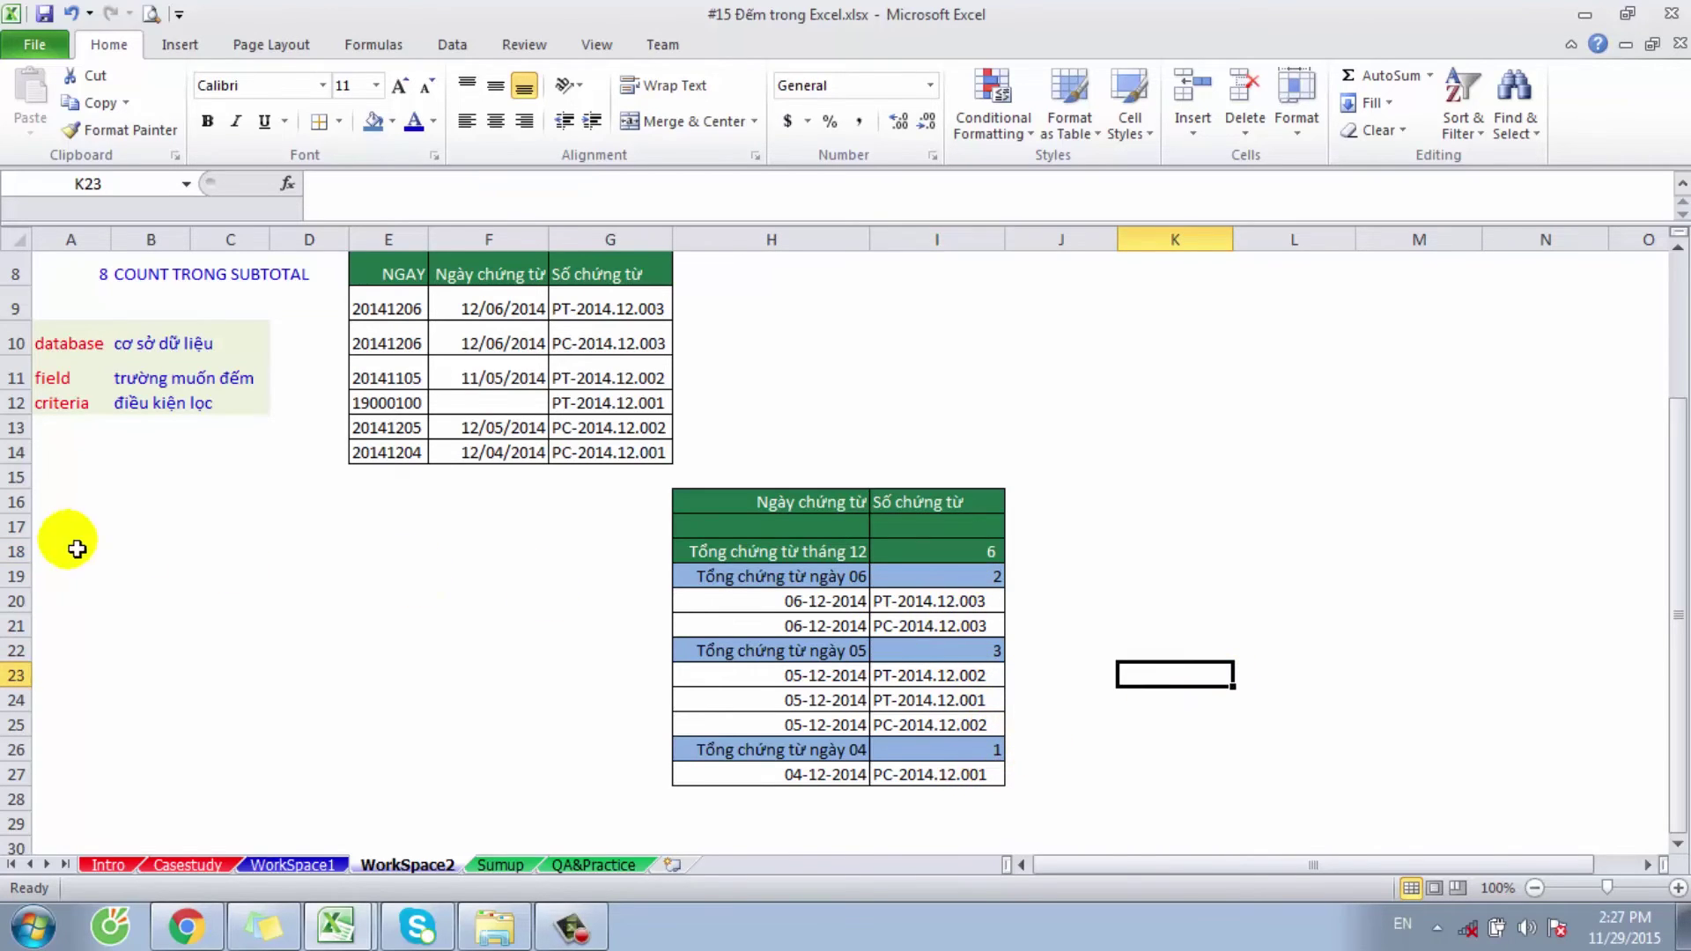
Step: AutoFilter H16:I27 on Ngày chứng từ to show day 06 rows plus day 06 and month 12 totals
{"action": "left_click", "coordinate": [18, 527]}
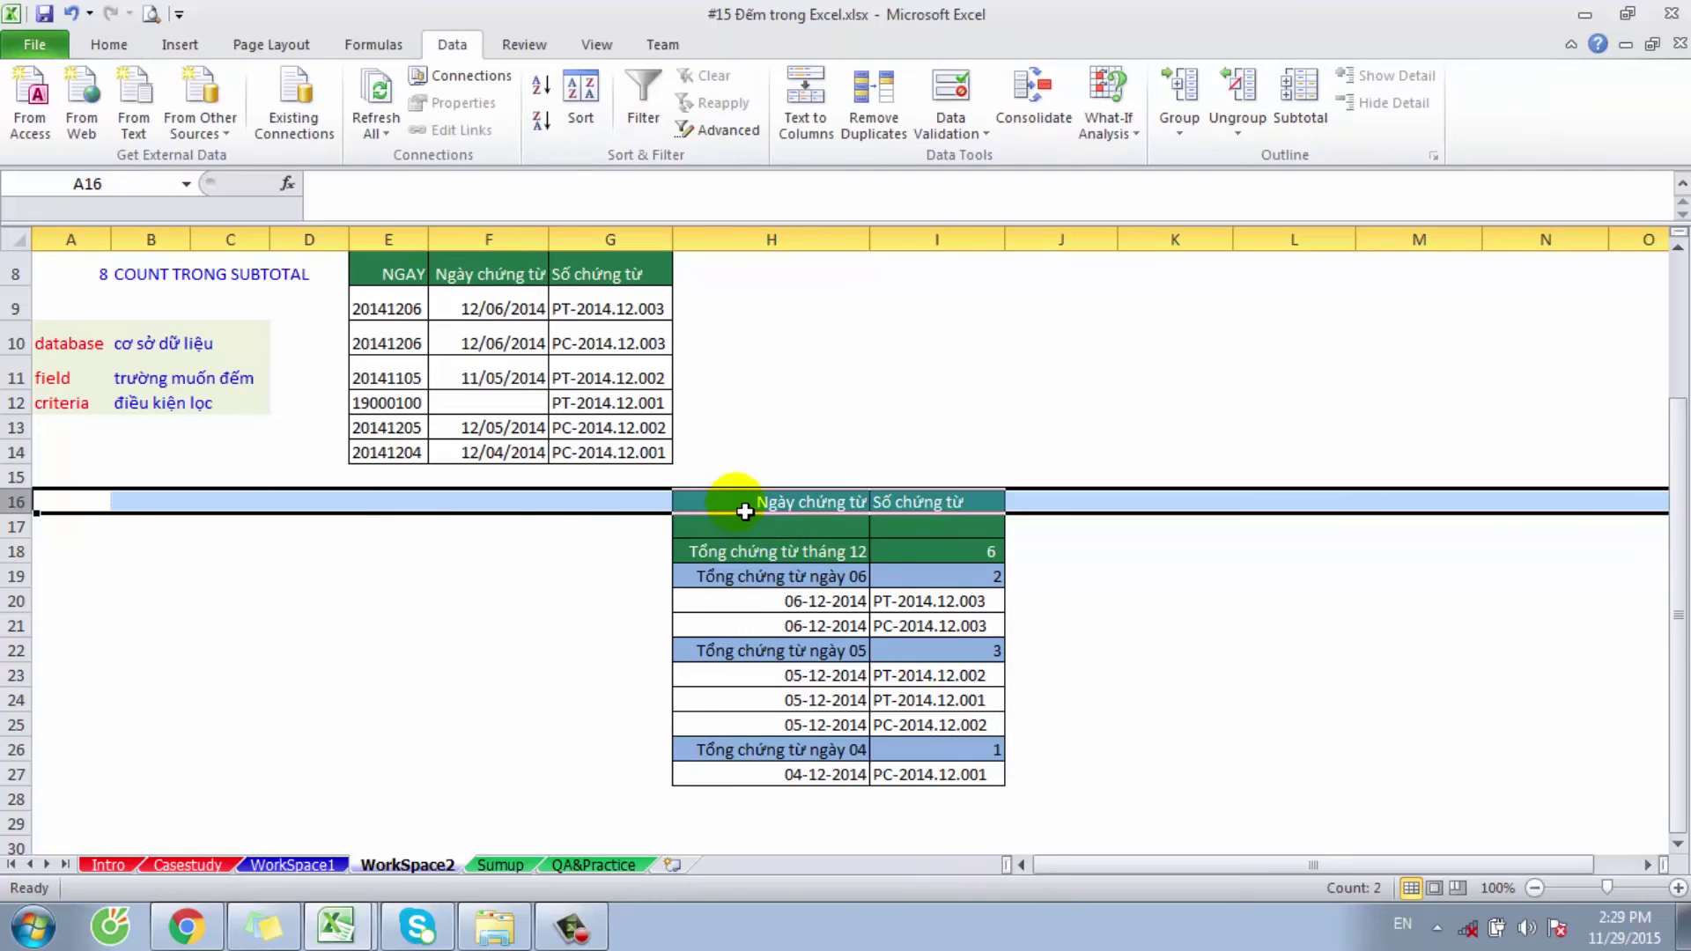
{"action": "left_click_drag", "start_coordinate": [744, 504], "coordinate": [947, 784]}
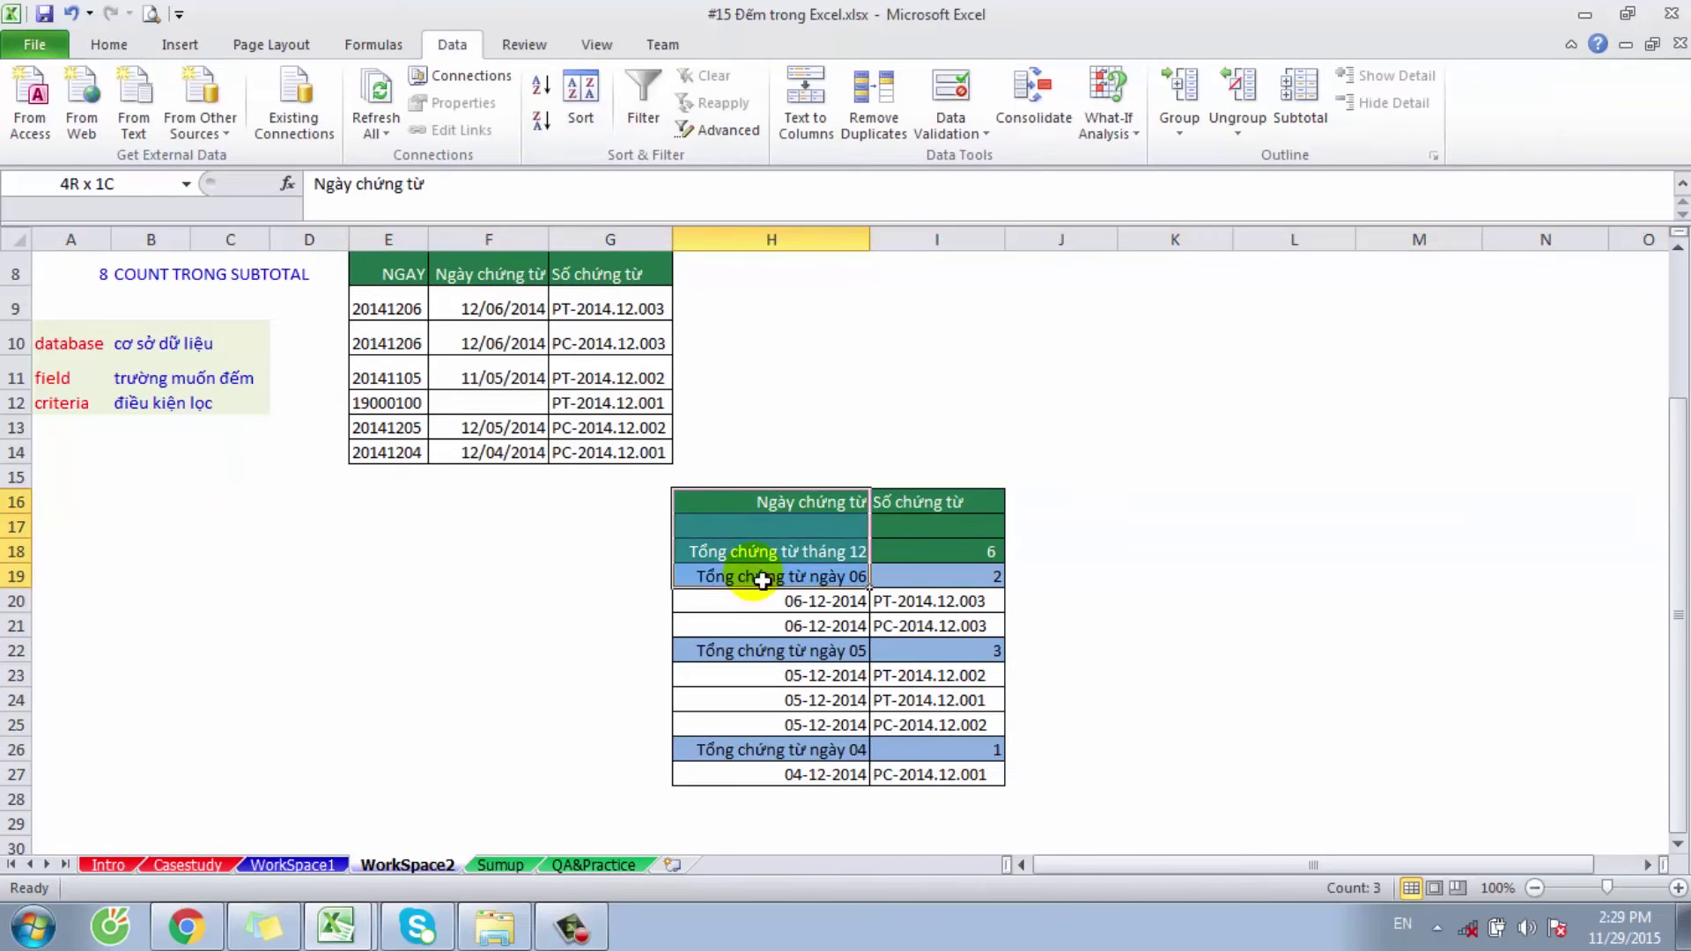
{"action": "left_click", "coordinate": [643, 119]}
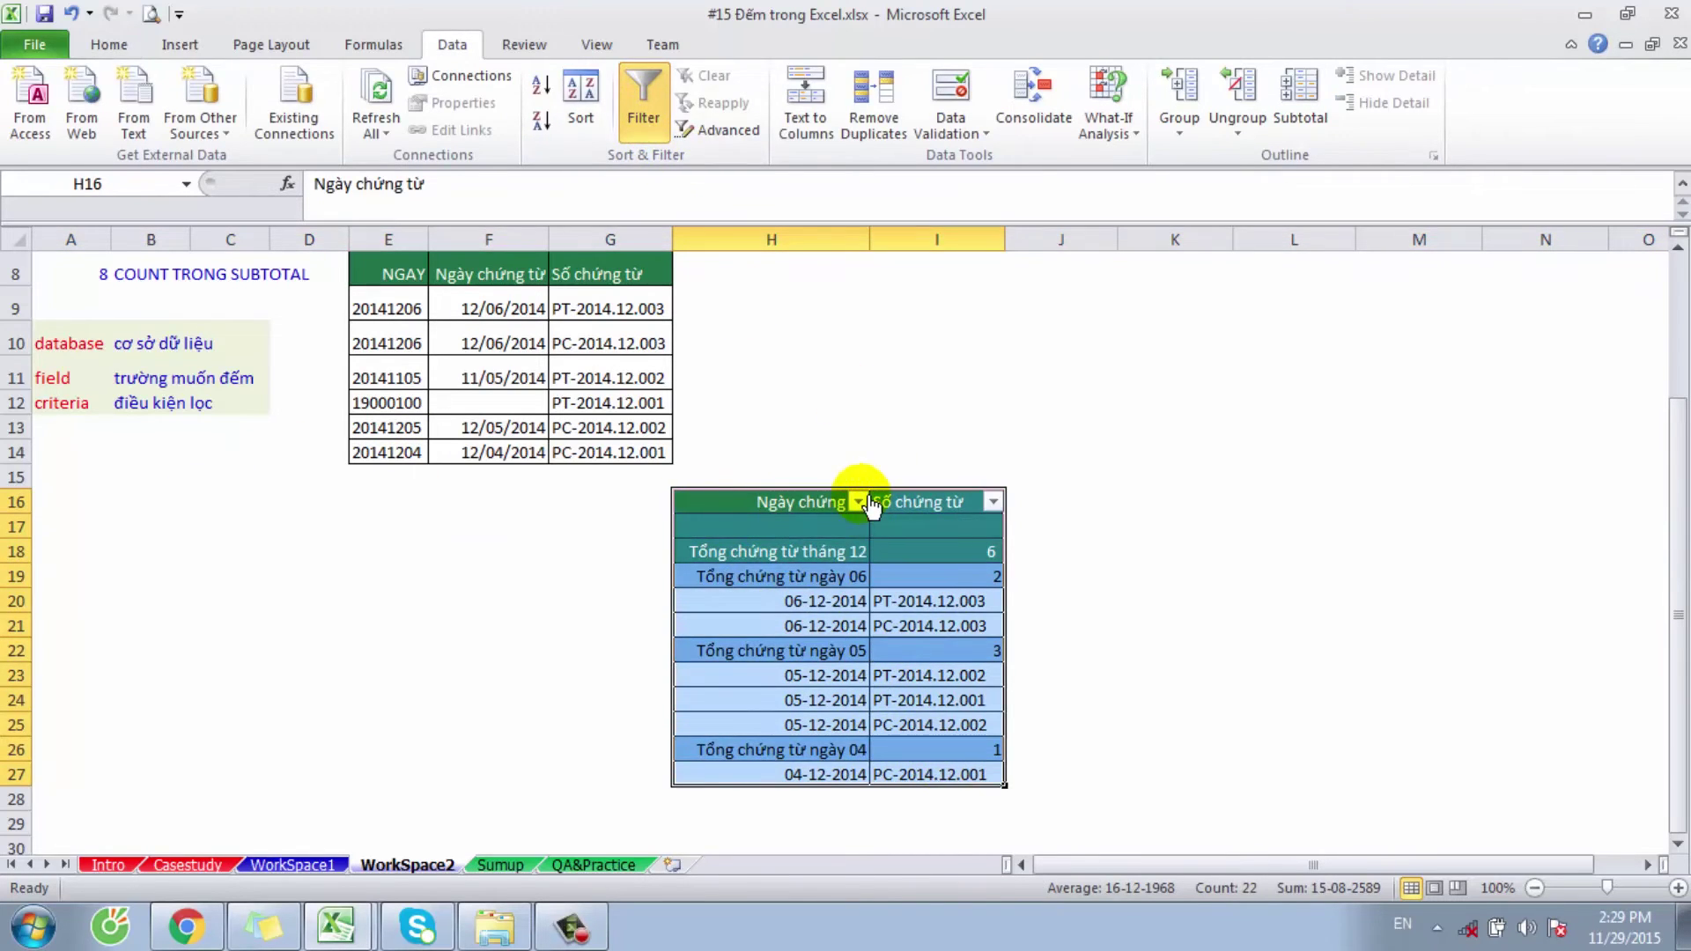
{"action": "left_click", "coordinate": [857, 501]}
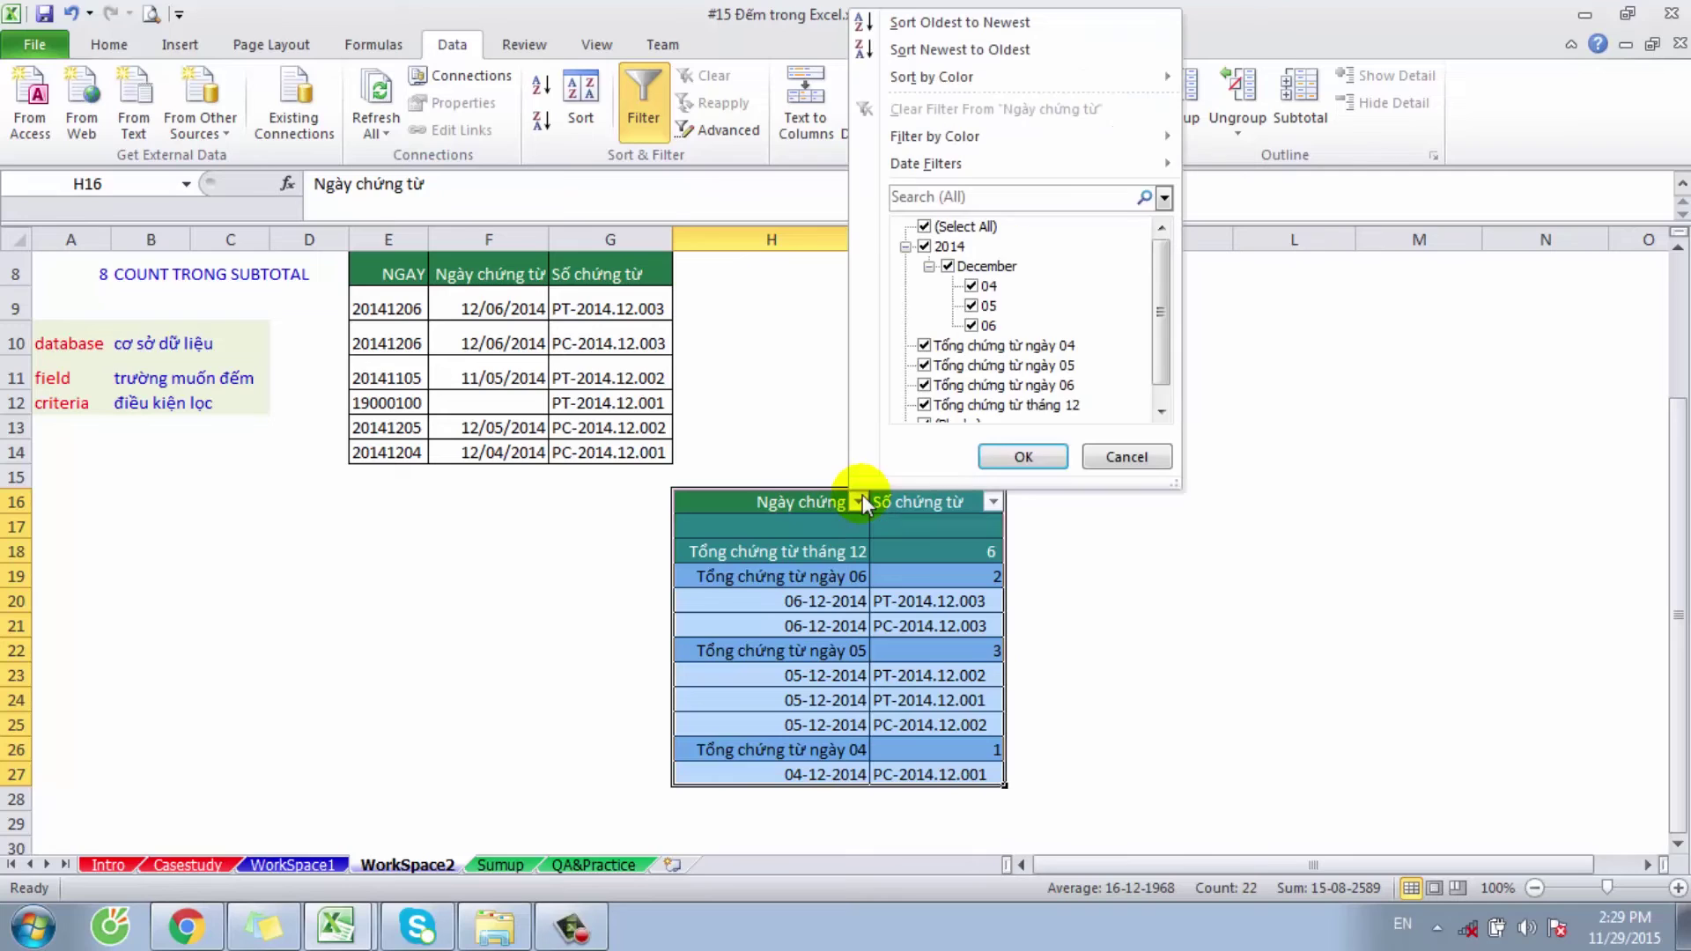
{"action": "left_click", "coordinate": [924, 226]}
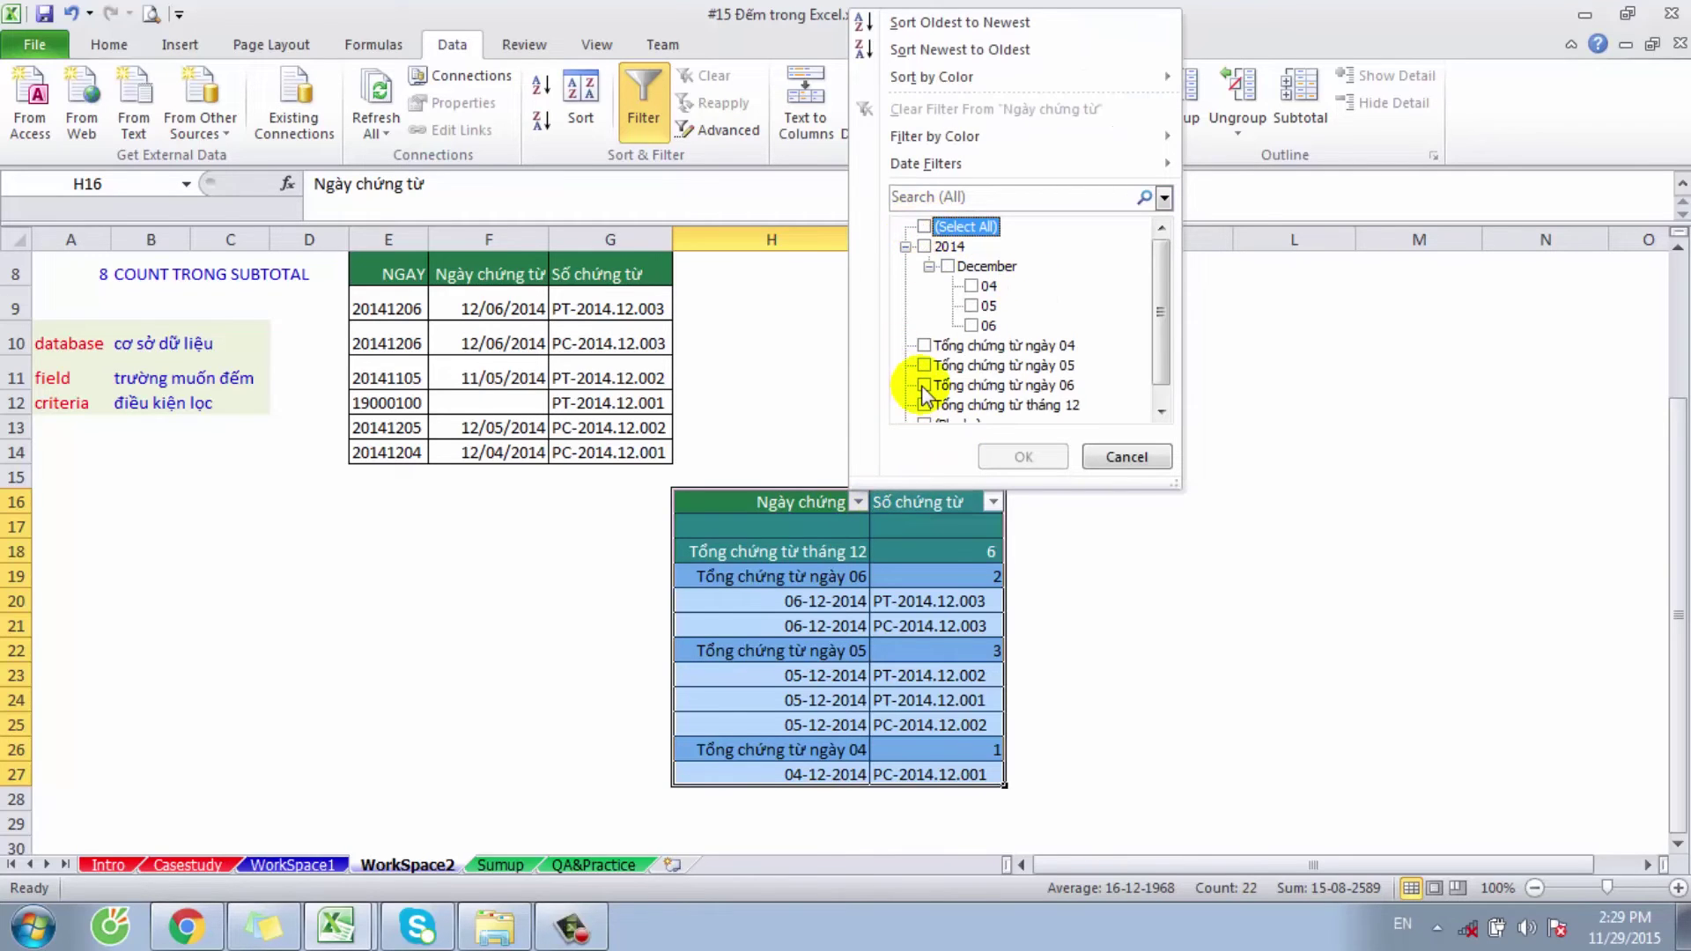
{"action": "left_click", "coordinate": [923, 384]}
{"action": "left_click", "coordinate": [924, 405]}
{"action": "left_click", "coordinate": [972, 325]}
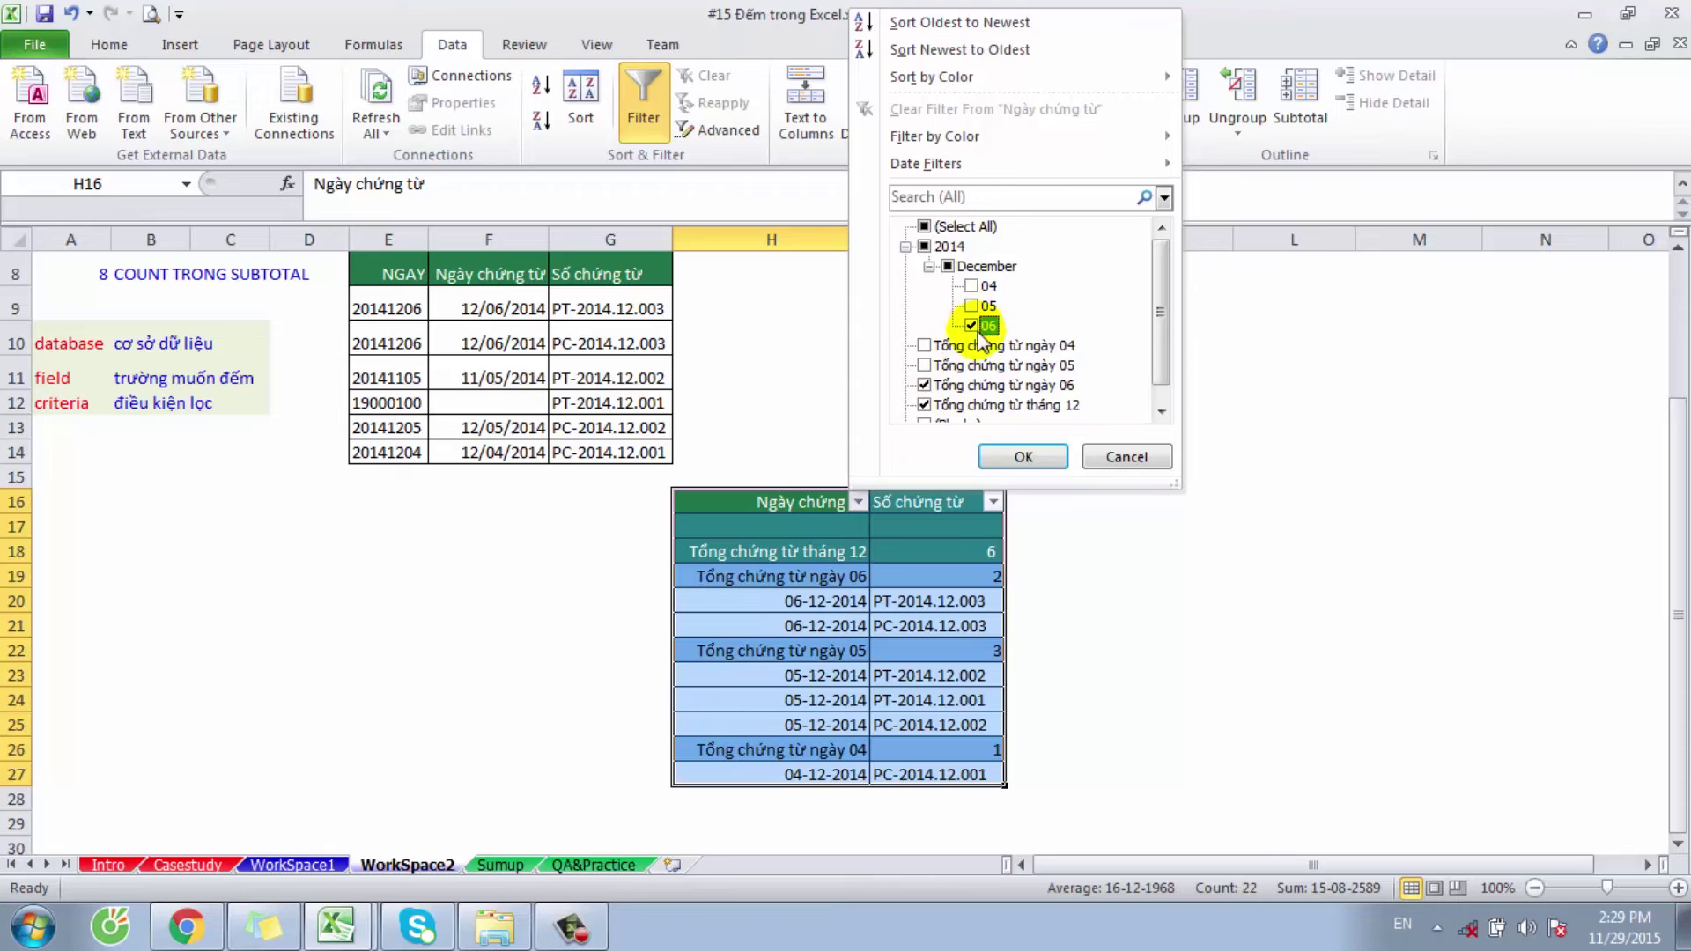
{"action": "left_click", "coordinate": [1004, 457]}
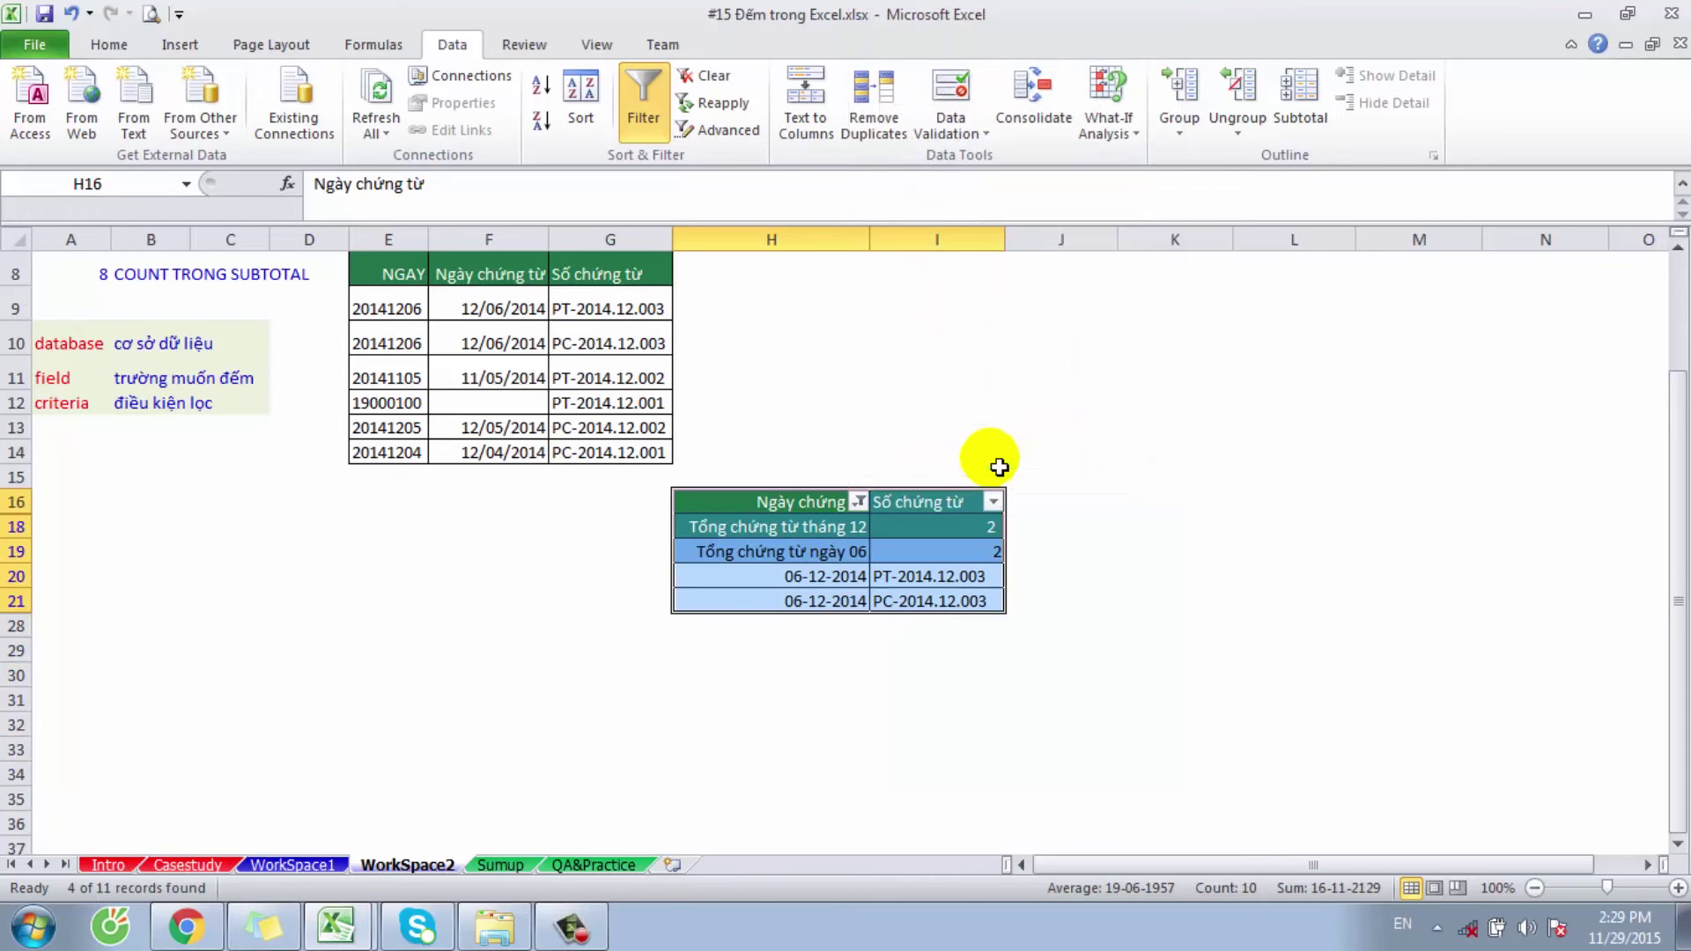
{"action": "left_click", "coordinate": [1098, 553]}
Step: Check the filtered month total and view the Sumup counting-functions summary
{"action": "left_click", "coordinate": [939, 529]}
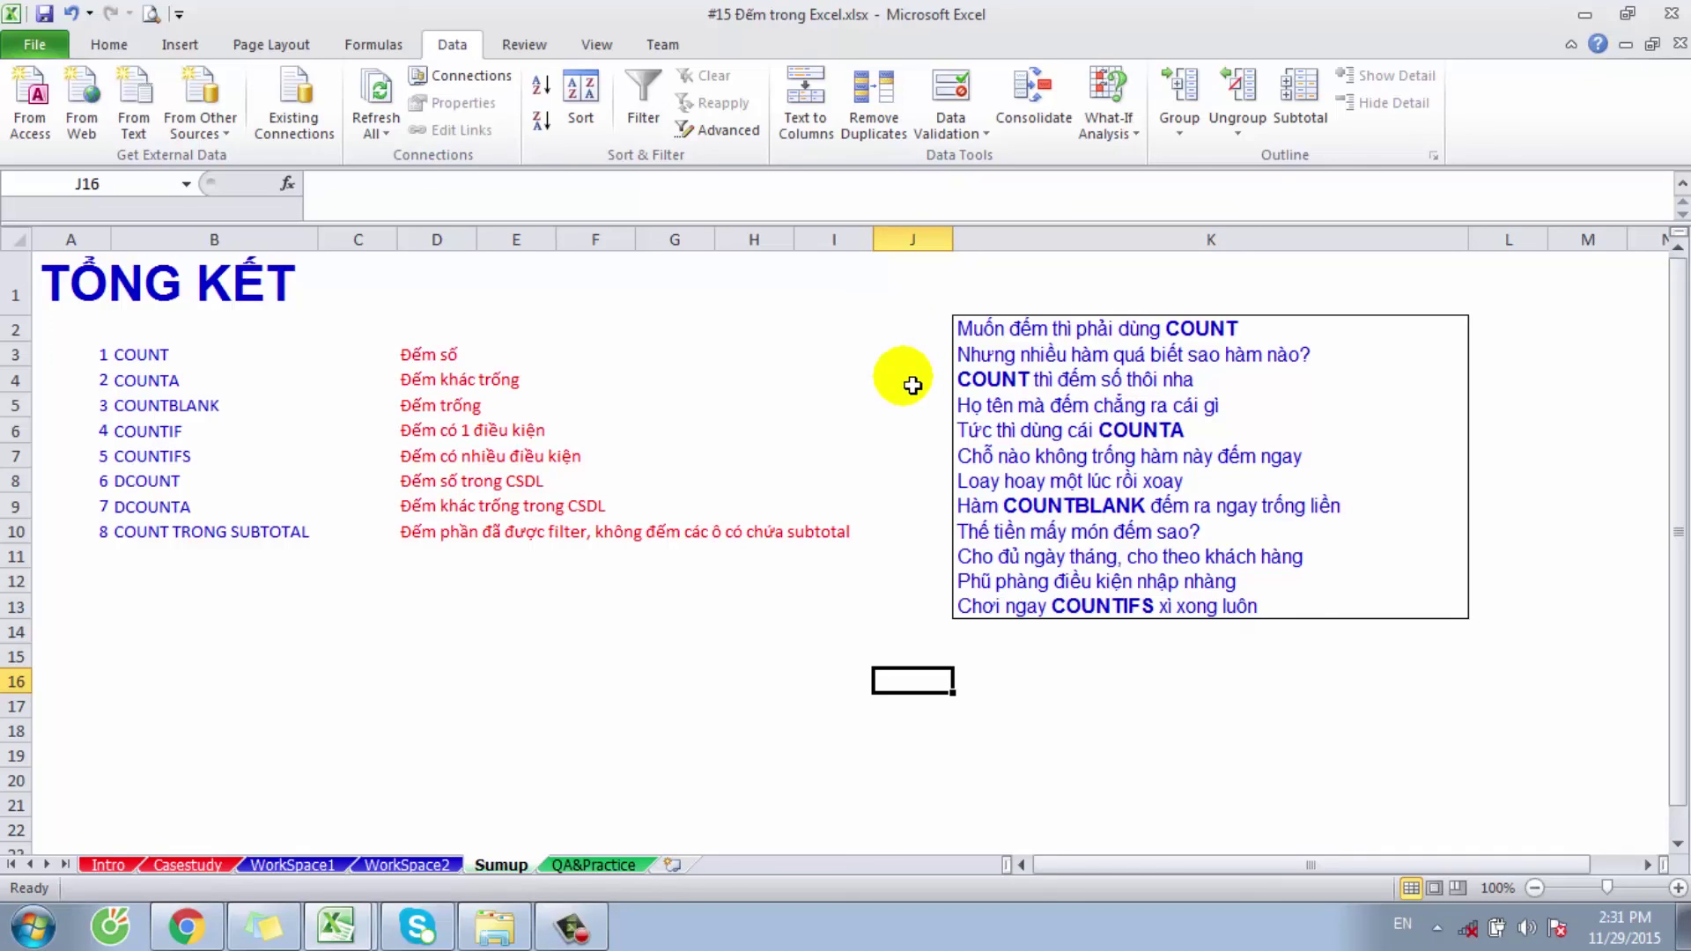
Step: Switch to the QA&Practice sheet with its distinct voucher-day counting exercises
{"action": "left_click", "coordinate": [608, 865]}
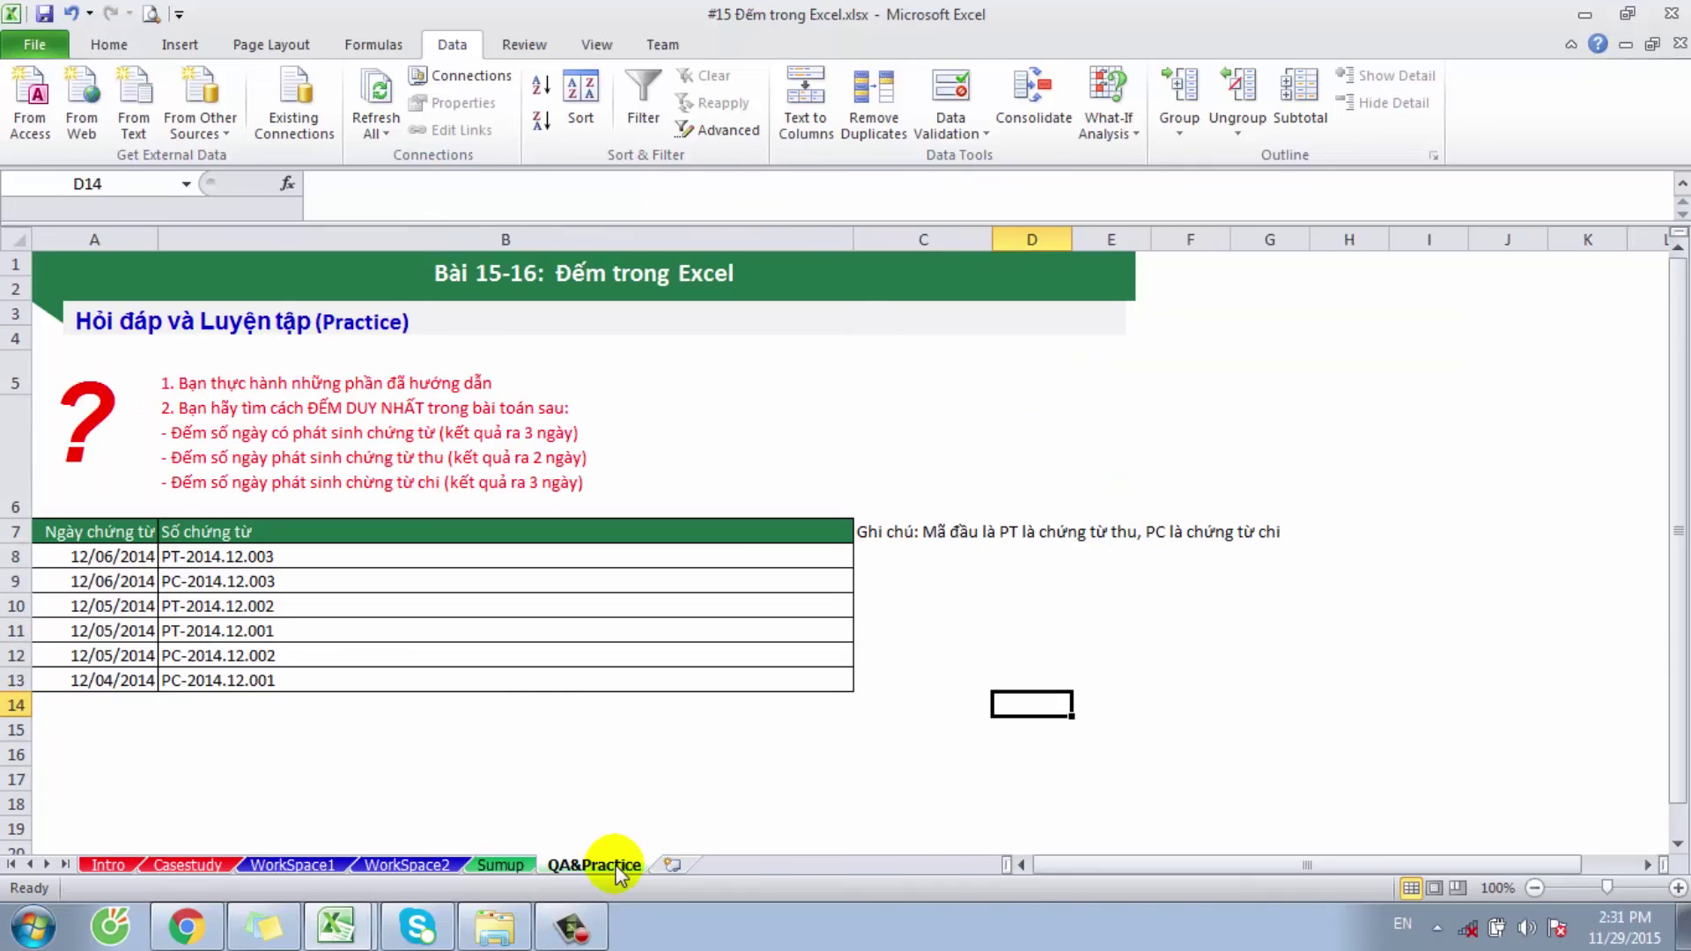